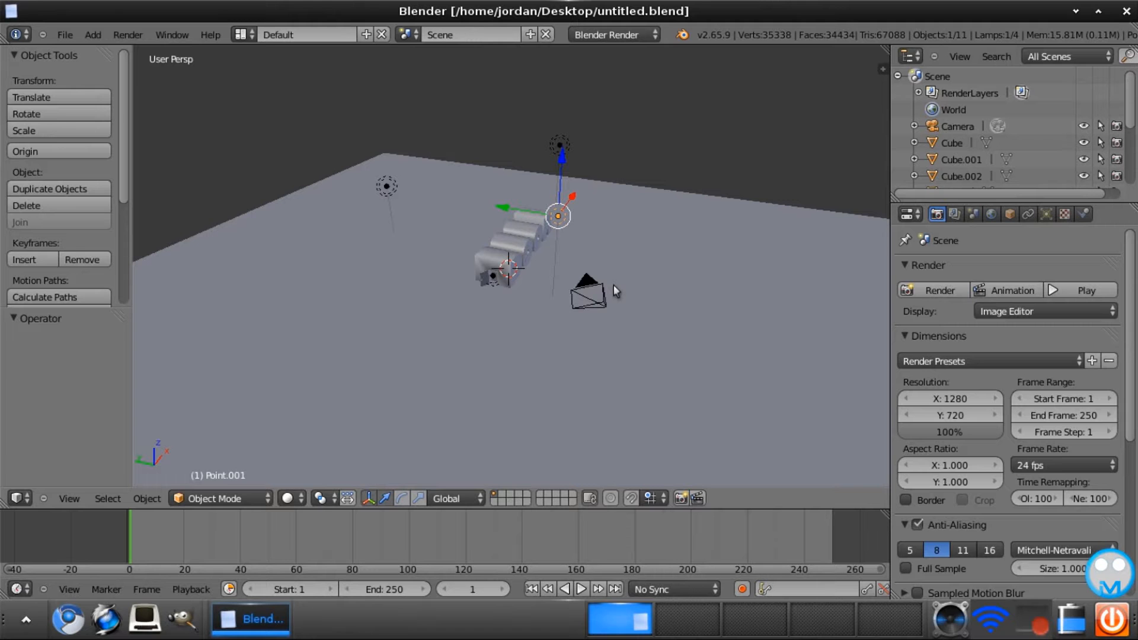
- Examine the reference render door typo.png in Shotwell, compare it with the open Blender scene, and close the image
{"action": "left_click", "coordinate": [256, 624]}
{"action": "right_click", "coordinate": [989, 439]}
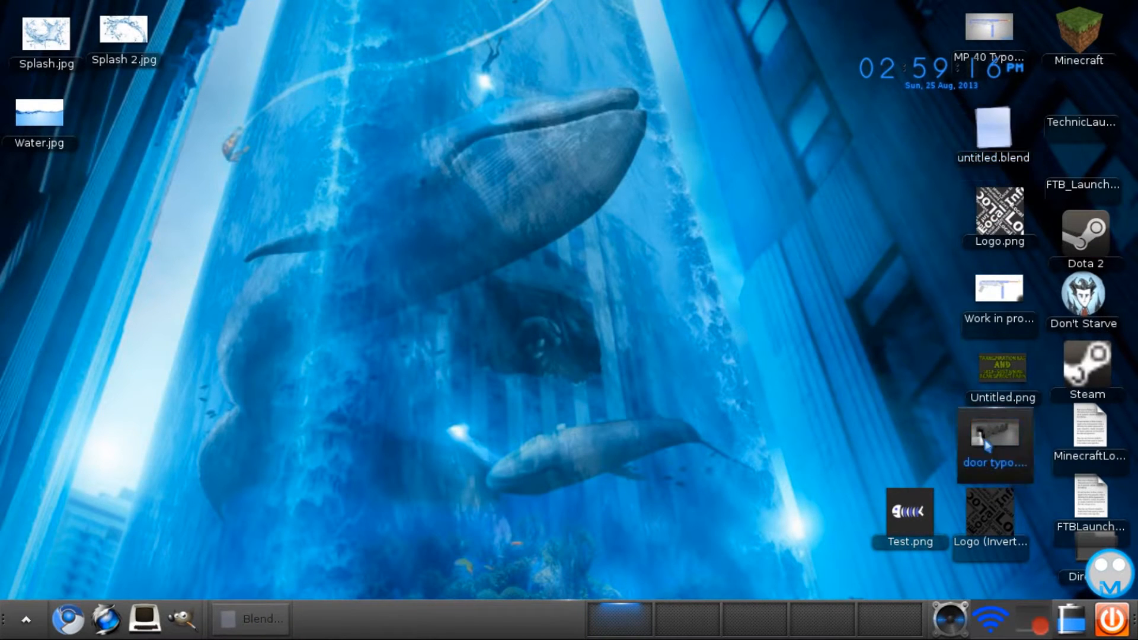
{"action": "mouse_move", "coordinate": [1099, 108]}
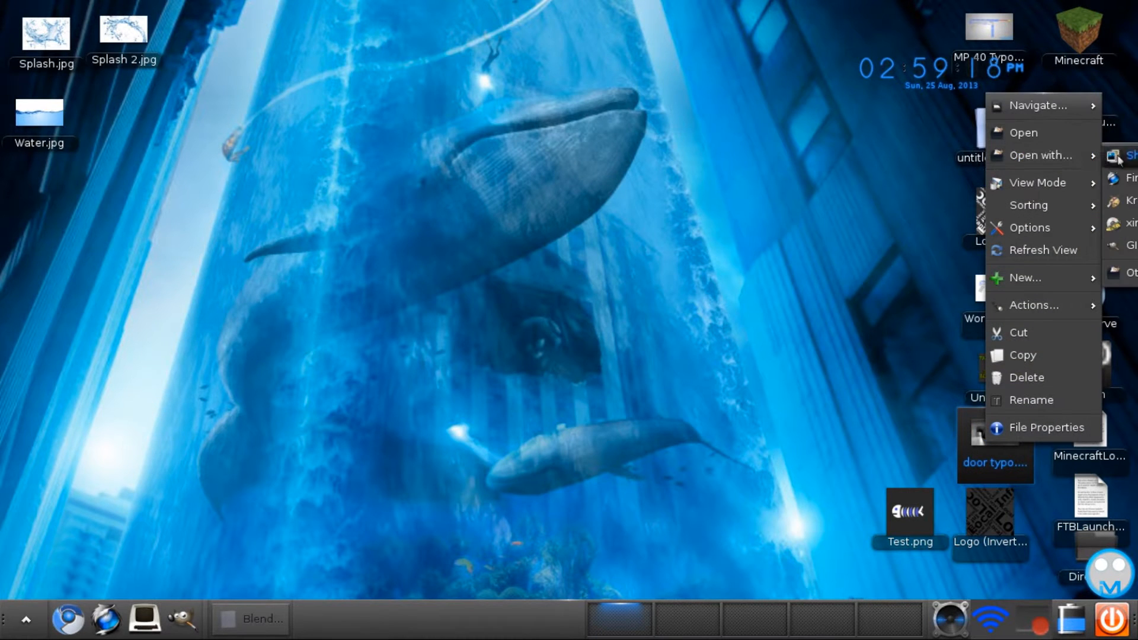
{"action": "left_click", "coordinate": [1114, 157]}
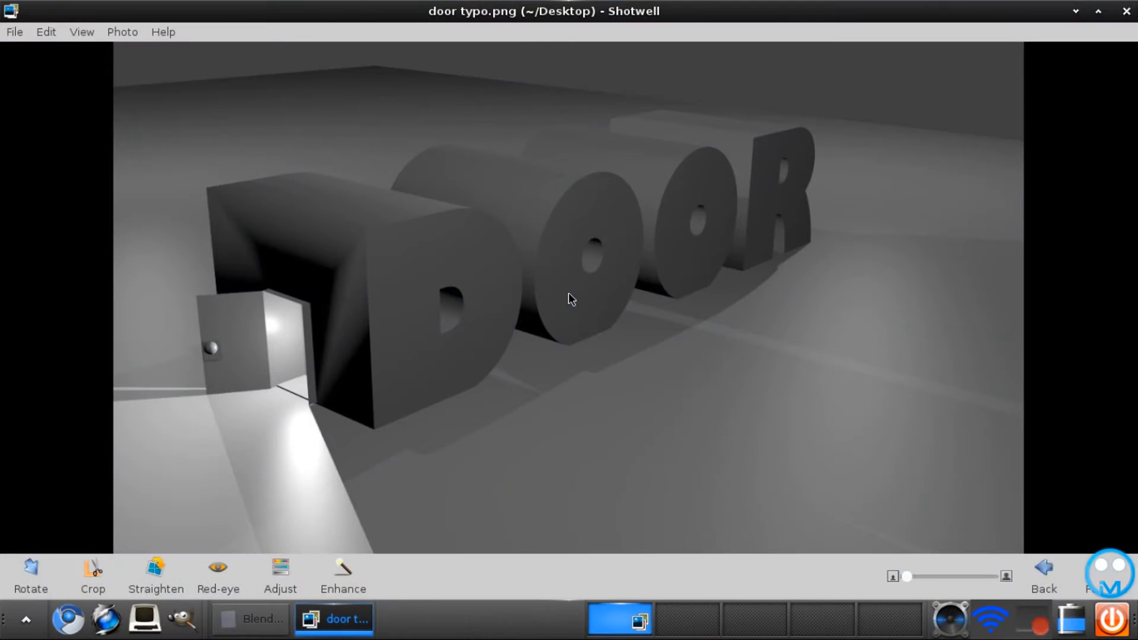
{"action": "left_click", "coordinate": [272, 627]}
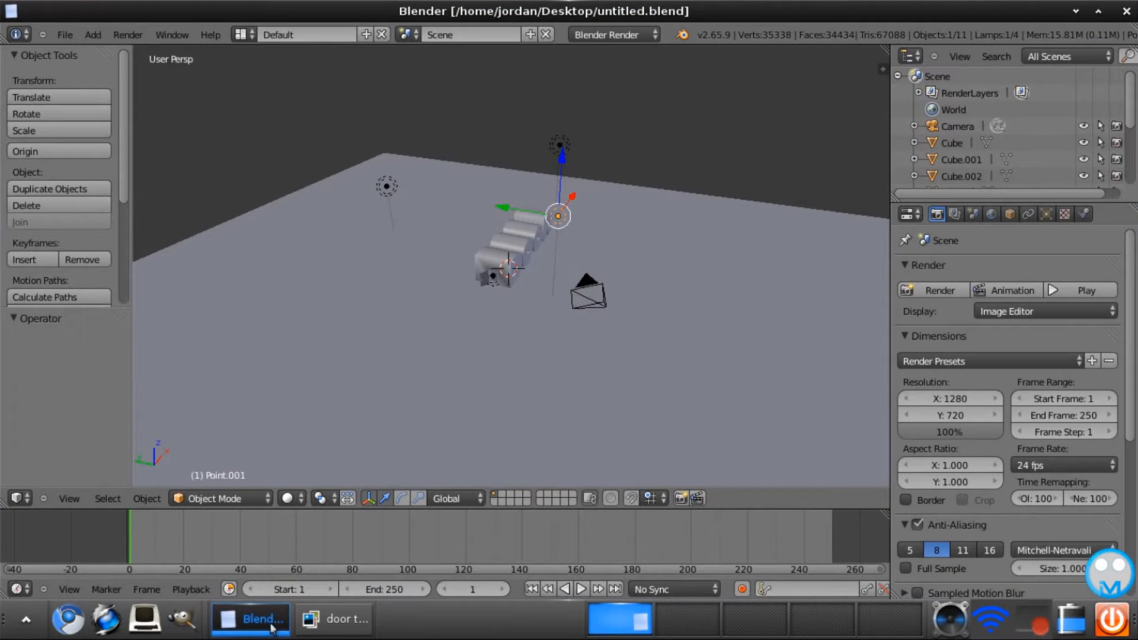
{"action": "left_click", "coordinate": [272, 627]}
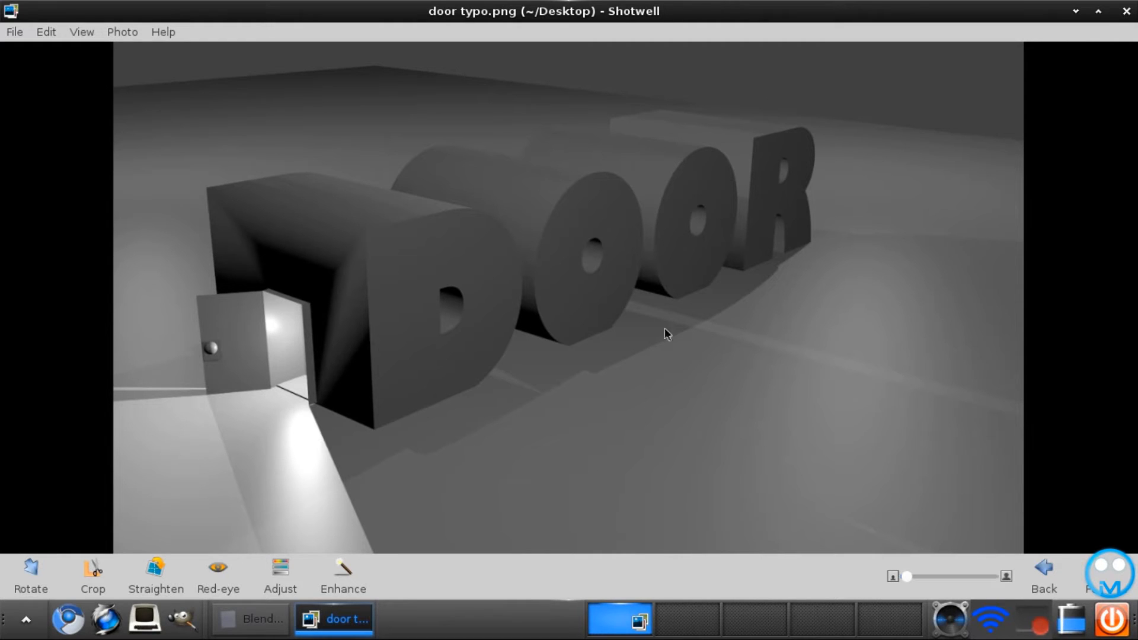
{"action": "left_click", "coordinate": [1126, 11]}
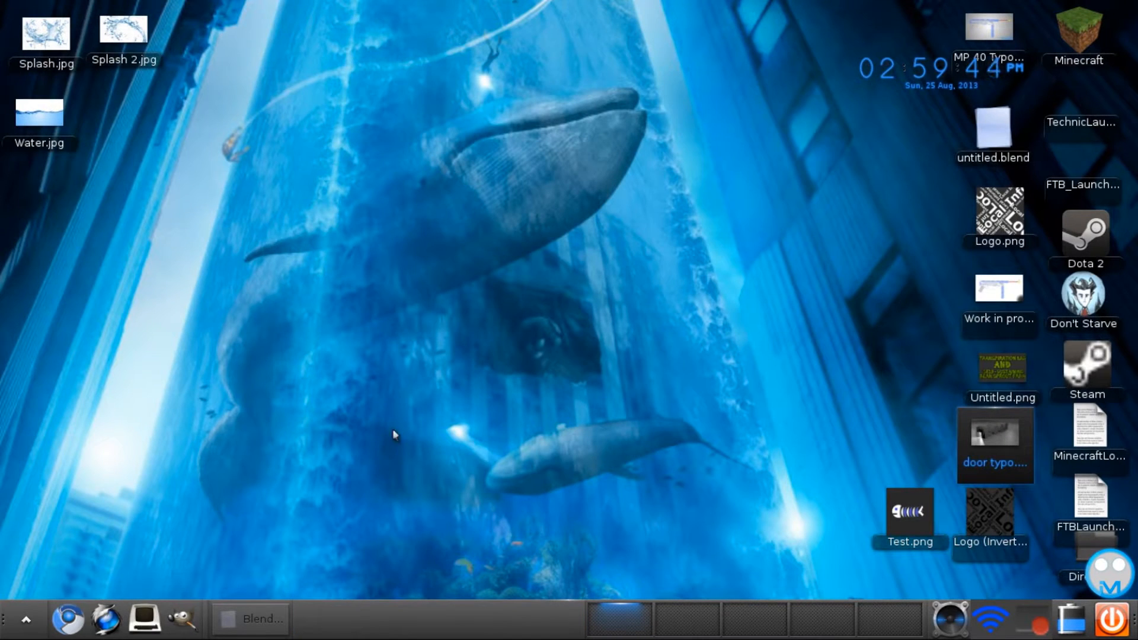
- Launch a new session of Blender 2.65a from the desktop's graphics applications and dismiss the splash screen
{"action": "left_click", "coordinate": [444, 419]}
{"action": "mouse_move", "coordinate": [534, 178]}
{"action": "mouse_move", "coordinate": [684, 274]}
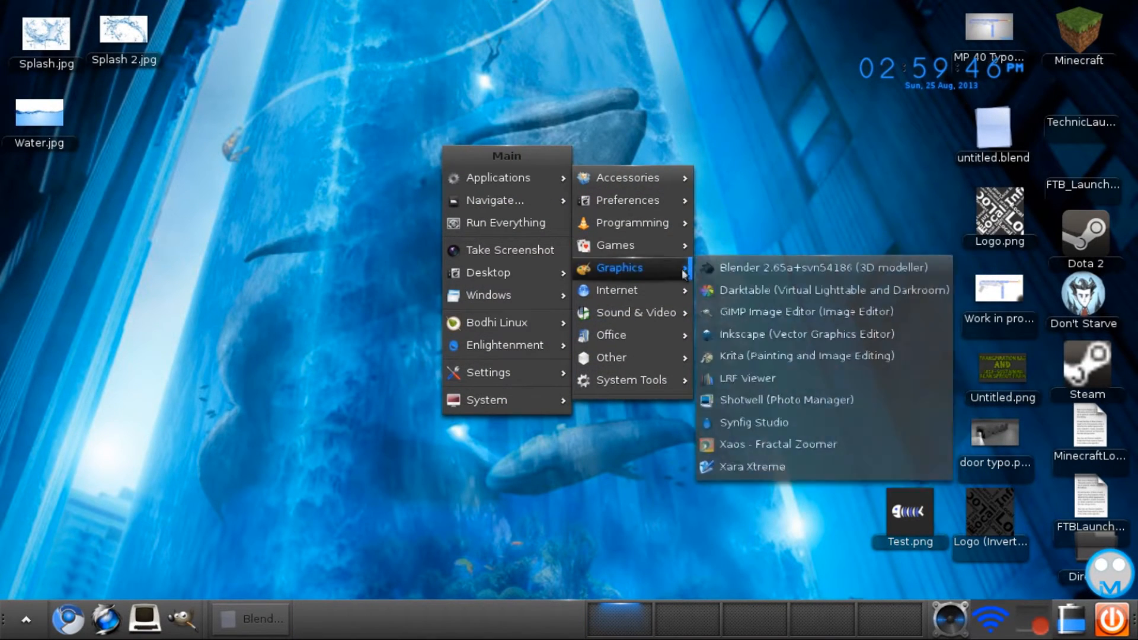
{"action": "left_click", "coordinate": [729, 267]}
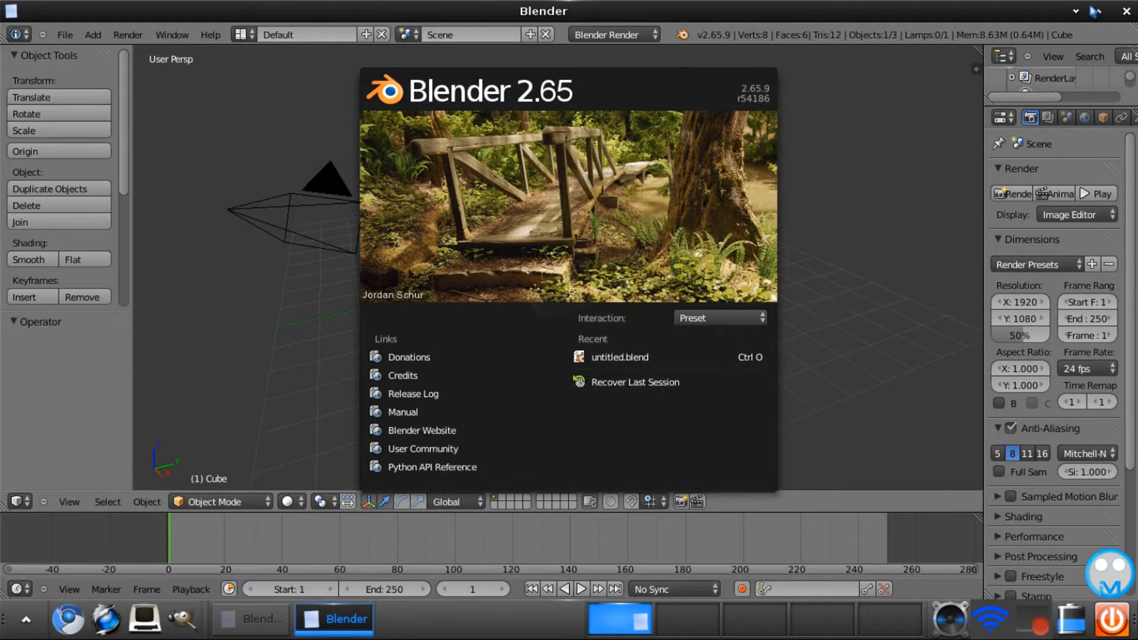
{"action": "left_click", "coordinate": [799, 189]}
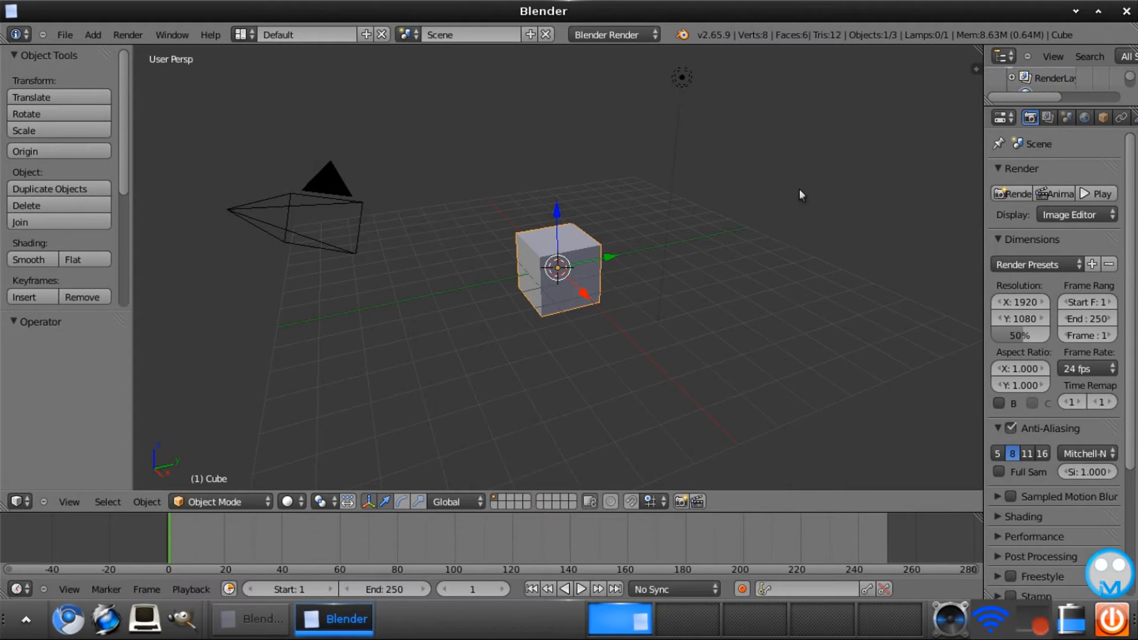
- Delete the default cube and lamp from the scene
{"action": "right_click", "coordinate": [679, 78], "text": "shift"}
{"action": "key", "text": "x"}
{"action": "left_click", "coordinate": [681, 83]}
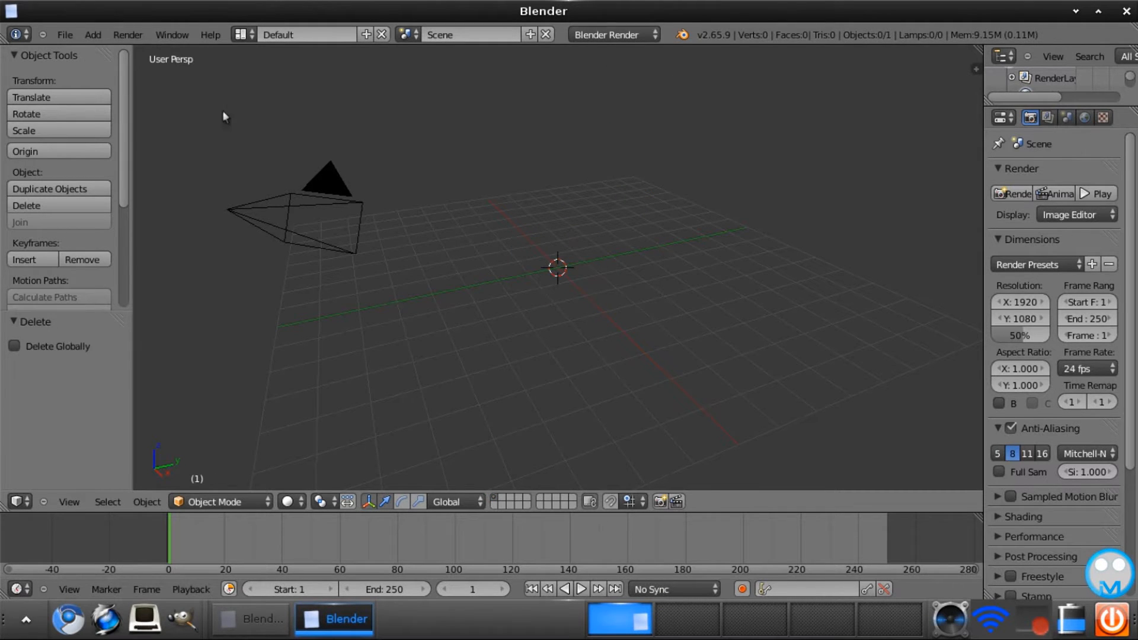
{"action": "left_click", "coordinate": [93, 35]}
{"action": "left_click", "coordinate": [397, 151]}
{"action": "right_click", "coordinate": [270, 233]}
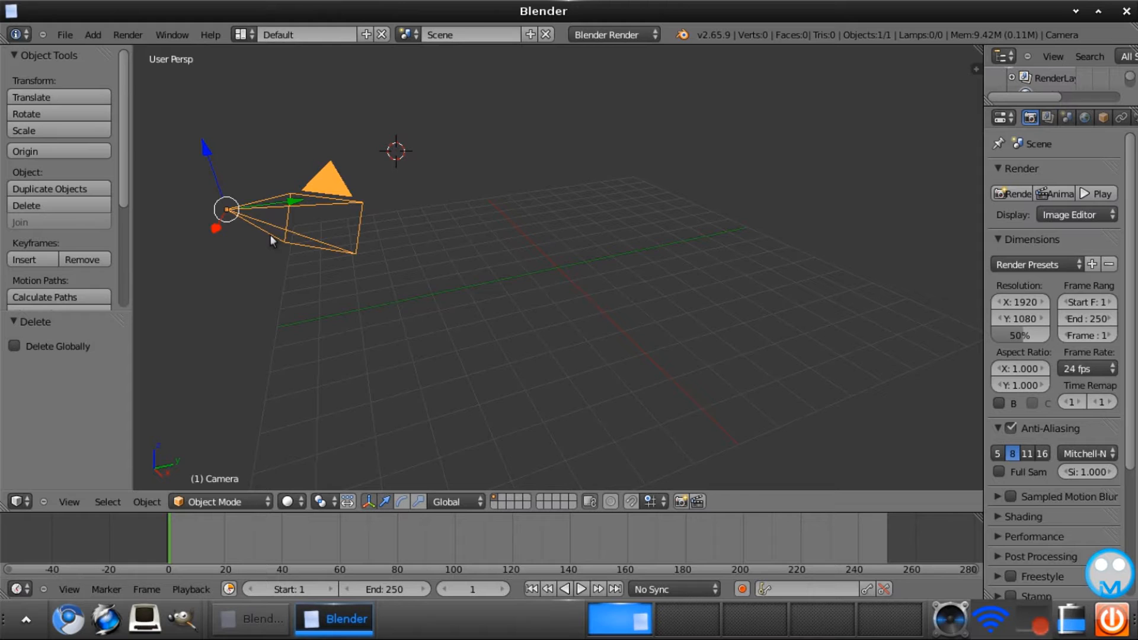
{"action": "key", "text": "x"}
- Place the 3D cursor behind the grid centre, add a plane mesh there and scale it by 10
{"action": "left_click", "coordinate": [473, 234]}
{"action": "left_click", "coordinate": [93, 34]}
{"action": "mouse_move", "coordinate": [102, 45]}
{"action": "left_click", "coordinate": [314, 48]}
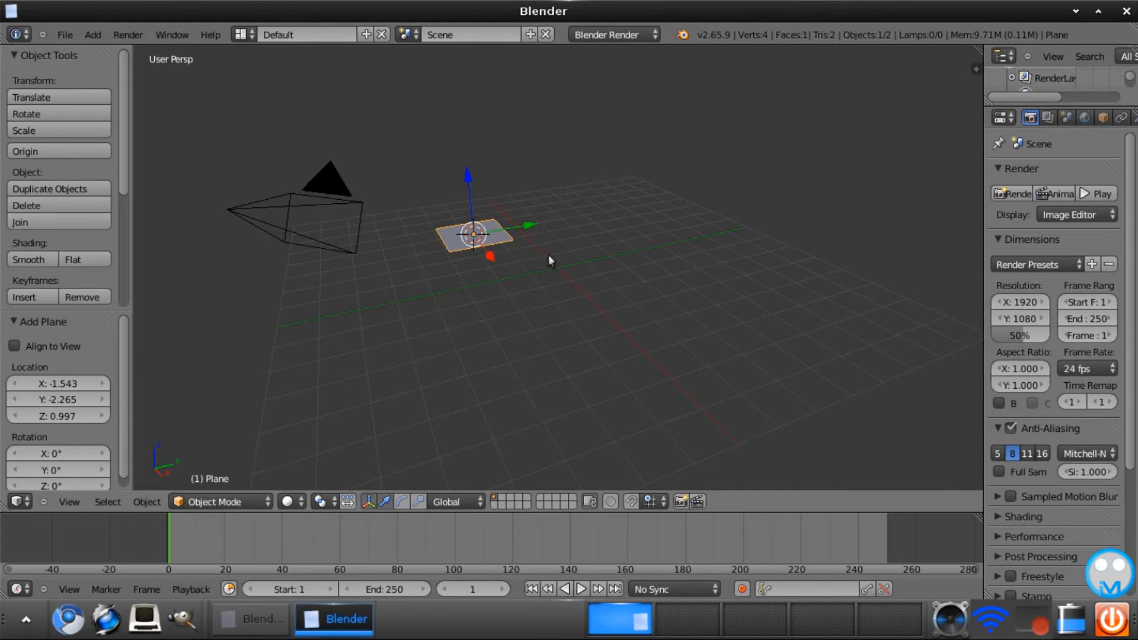
{"action": "type", "text": "s"}
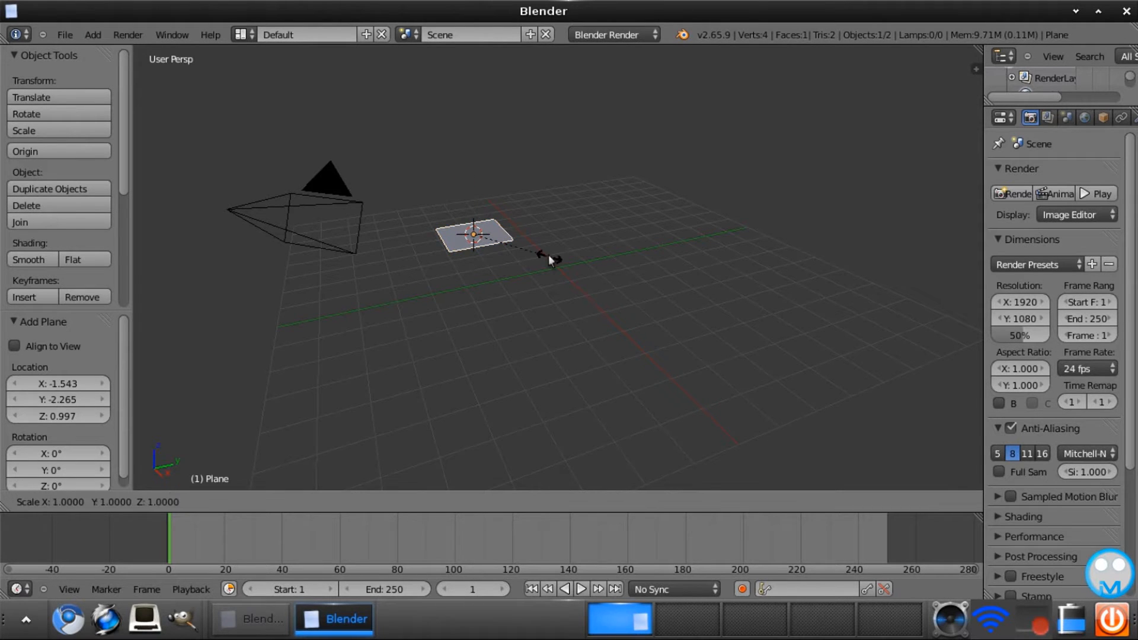
{"action": "type", "text": "10"}
{"action": "key", "text": "Return"}
- Reposition the plane by about 4.36 along Y and -1.08 along Z, enlarging it about 2.58 times
{"action": "left_click_drag", "start_coordinate": [540, 230], "coordinate": [656, 236]}
{"action": "key", "text": "s"}
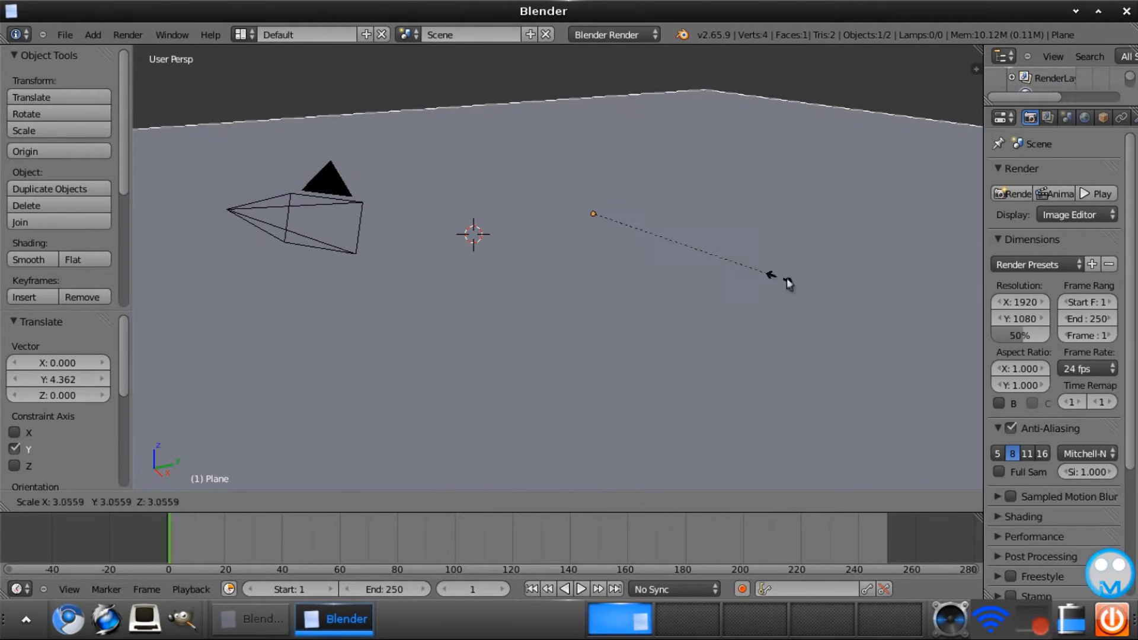
{"action": "left_click", "coordinate": [749, 276]}
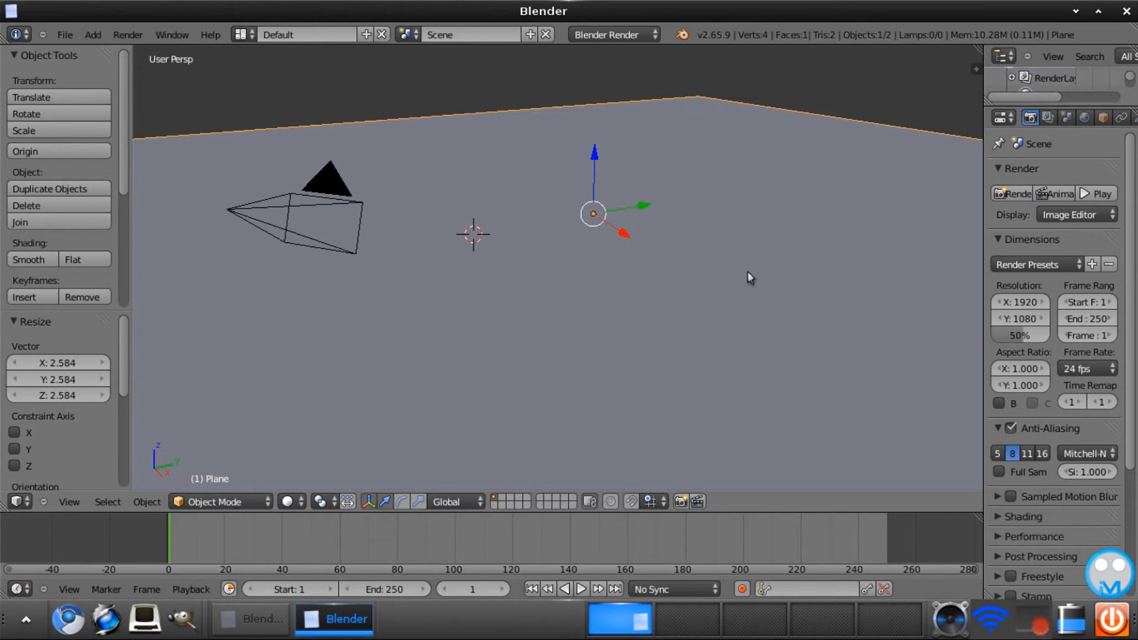
{"action": "left_click_drag", "start_coordinate": [593, 155], "coordinate": [570, 179]}
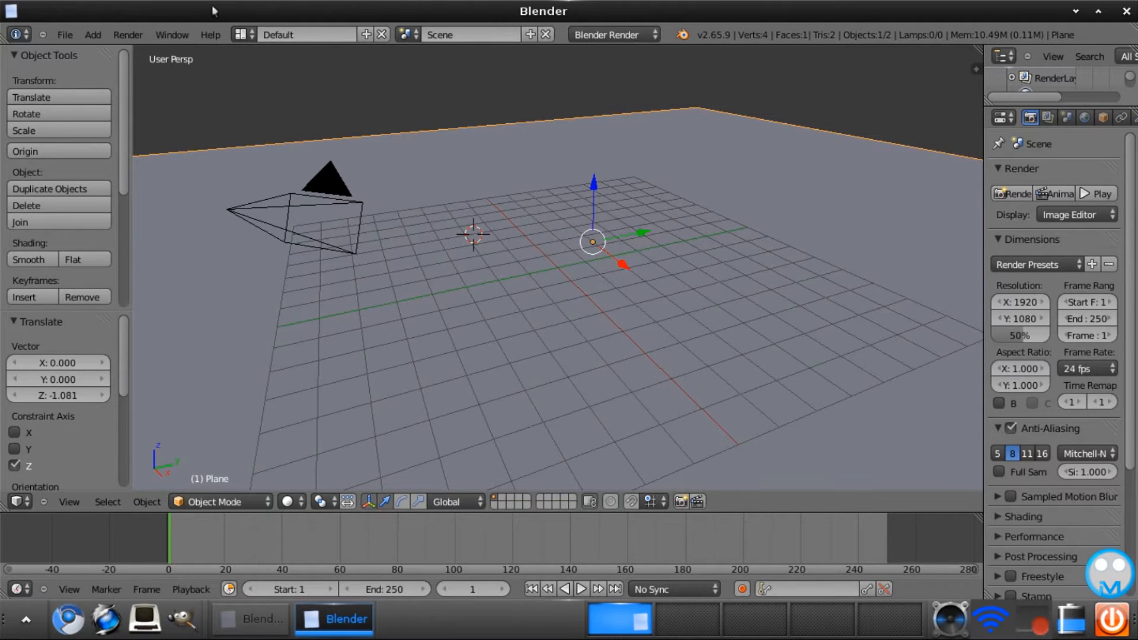
- Add a text object and move it along the X and Y axes towards the grid centre
{"action": "left_click", "coordinate": [87, 37]}
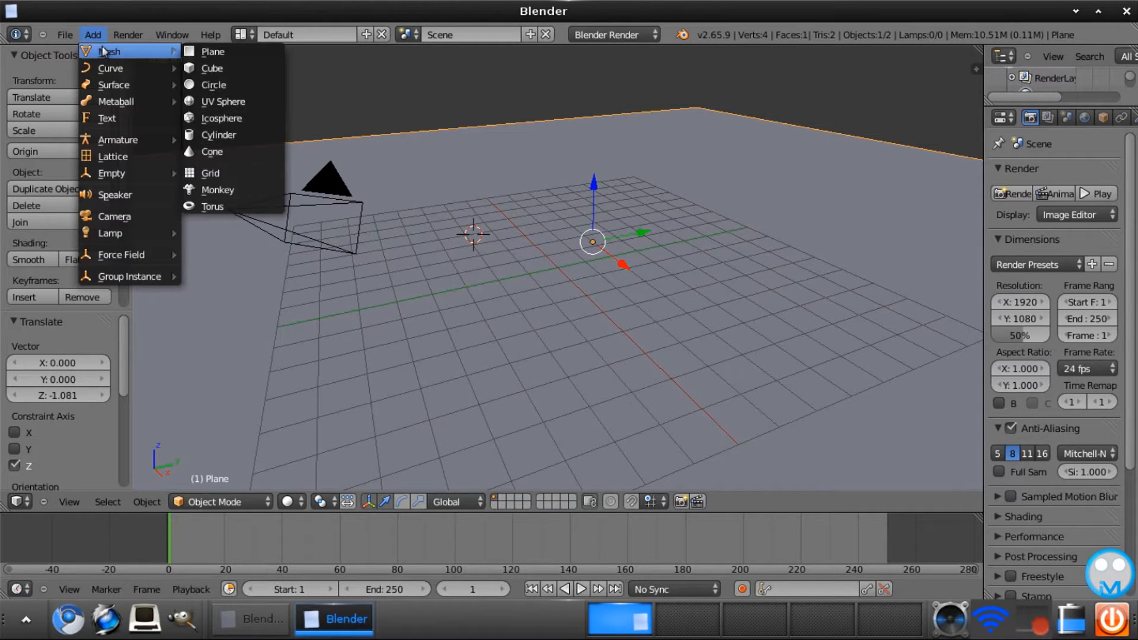
{"action": "left_click", "coordinate": [103, 119]}
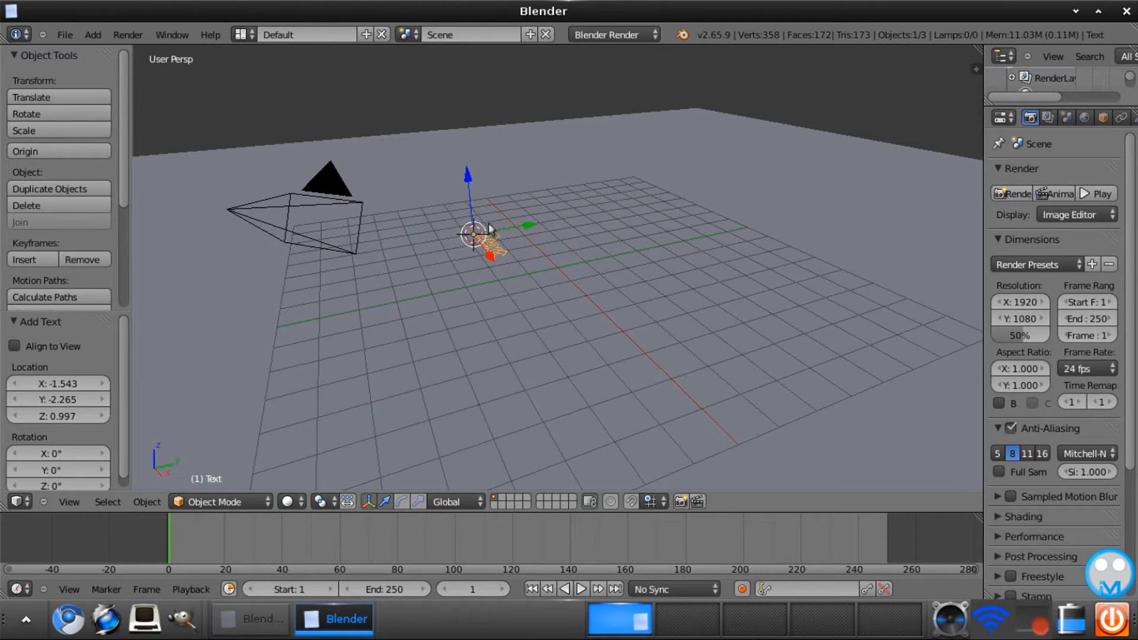
{"action": "key", "text": "g"}
{"action": "key", "text": "x"}
{"action": "left_click", "coordinate": [541, 262]}
{"action": "key", "text": "g"}
{"action": "key", "text": "y"}
{"action": "left_click", "coordinate": [597, 243]}
- Stand the text upright by rotating it 90° about X and turn it about 87° about Z
{"action": "type", "text": "rx90"}
{"action": "key", "text": "Return"}
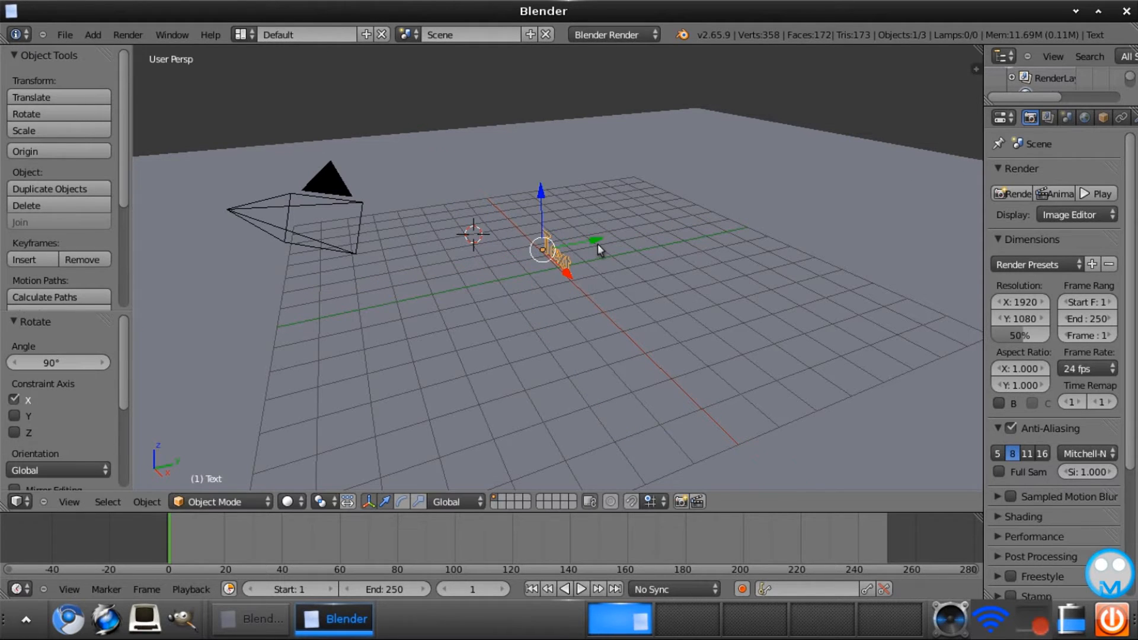
{"action": "key", "text": "r"}
{"action": "key", "text": "z"}
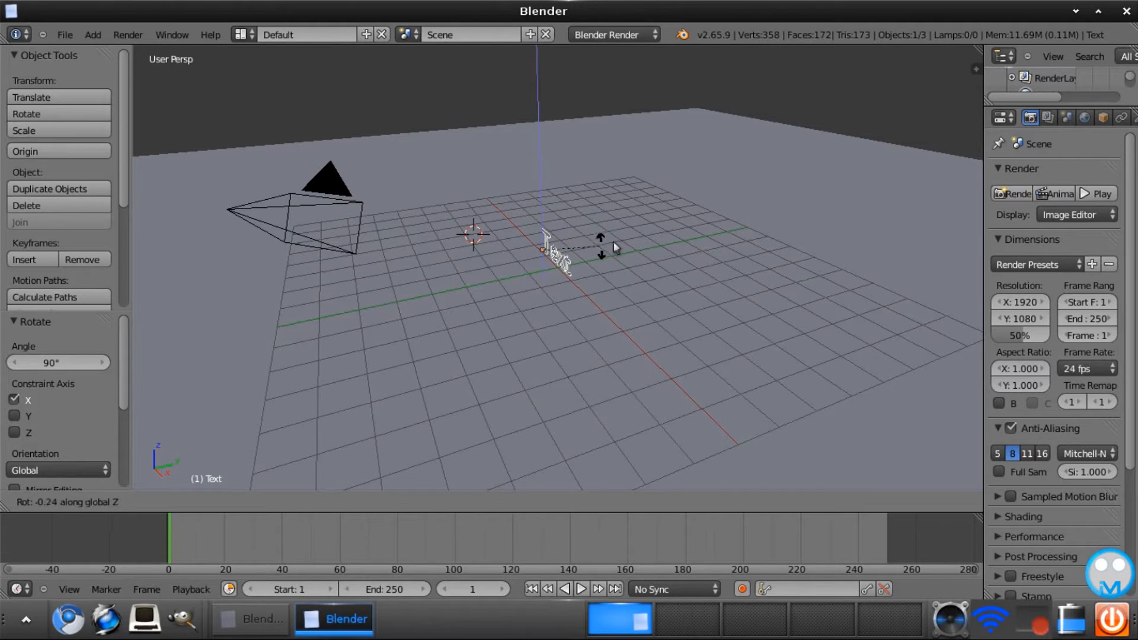
{"action": "left_click", "coordinate": [541, 165]}
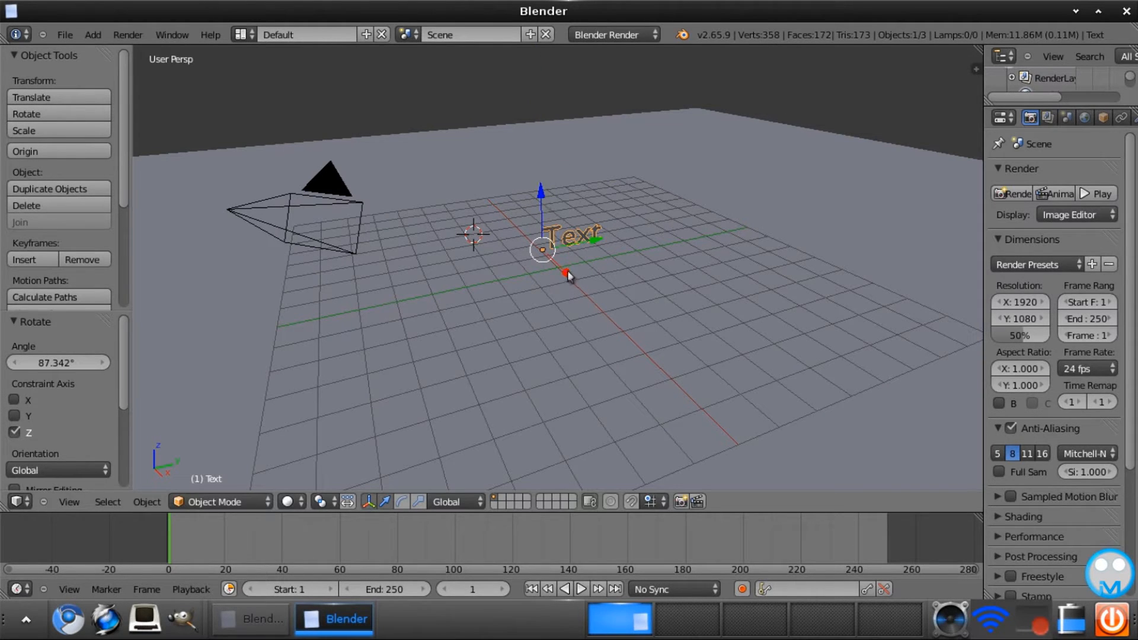
- Move the text about 1.04 units along the X axis
{"action": "key", "text": "g"}
{"action": "key", "text": "x"}
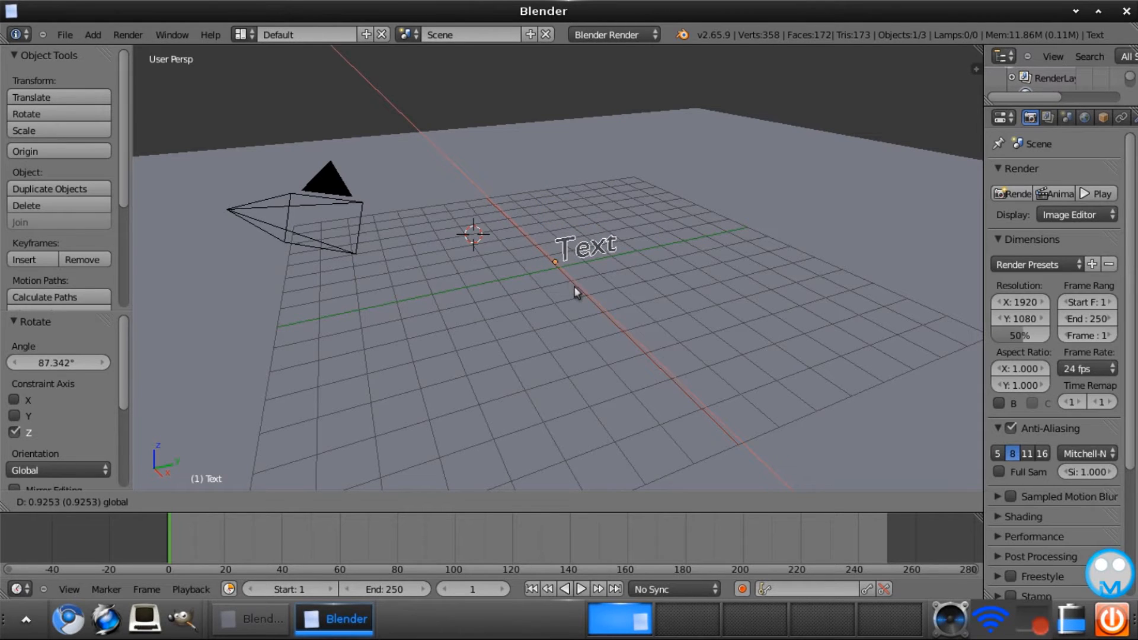
{"action": "left_click", "coordinate": [573, 289]}
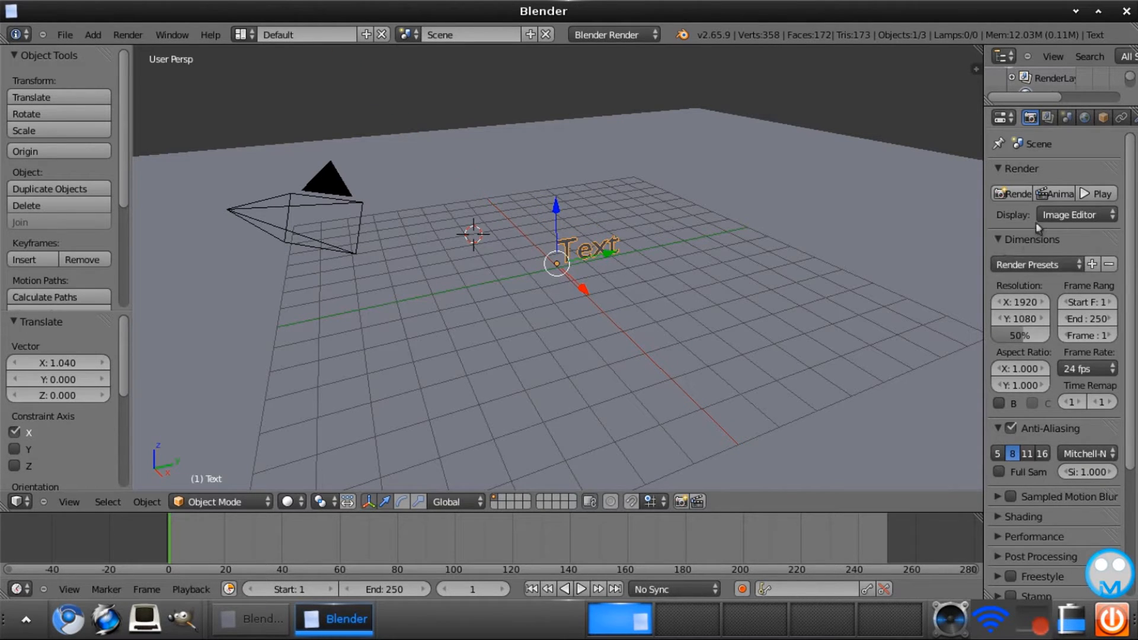
- In the text's geometry settings, set the bevel resolution to 2 and the extrusion to 0.75
{"action": "left_click_drag", "start_coordinate": [984, 152], "coordinate": [892, 148]}
{"action": "left_click", "coordinate": [1072, 115]}
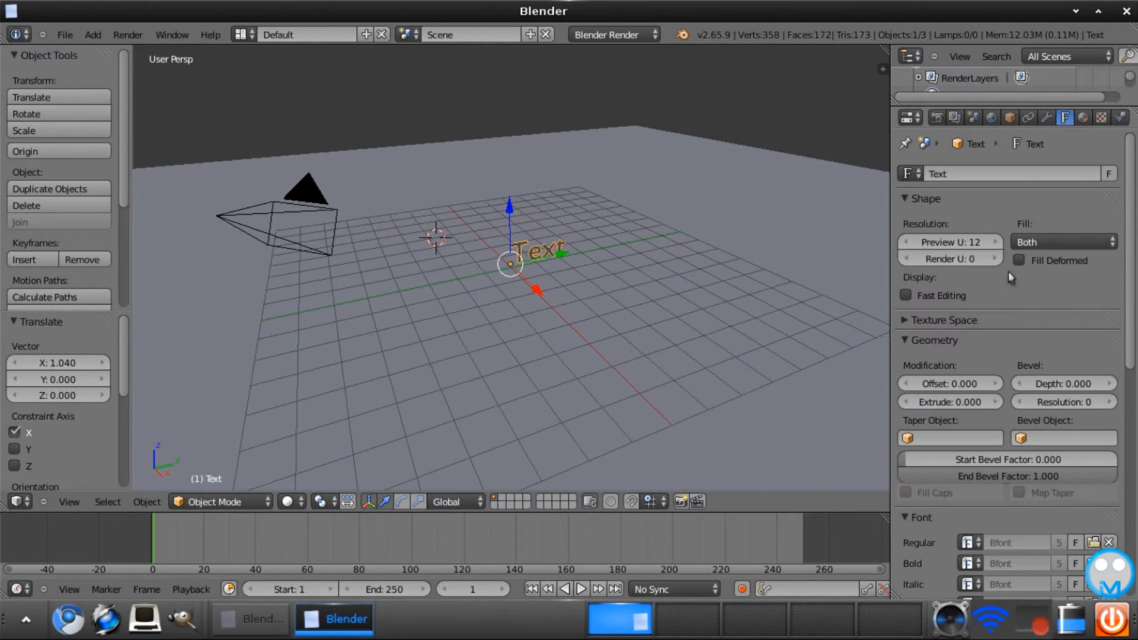
{"action": "left_click", "coordinate": [1106, 403]}
{"action": "left_click", "coordinate": [1106, 403]}
{"action": "left_click", "coordinate": [941, 402]}
{"action": "type", "text": "0"}
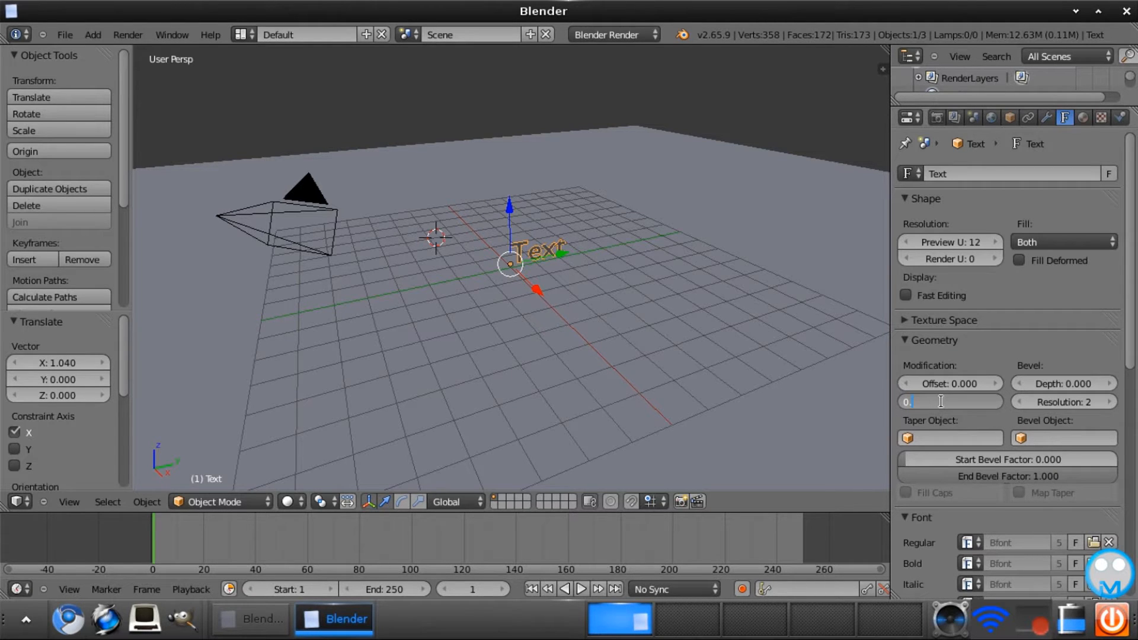
{"action": "type", "text": ".75"}
{"action": "key", "text": "Return"}
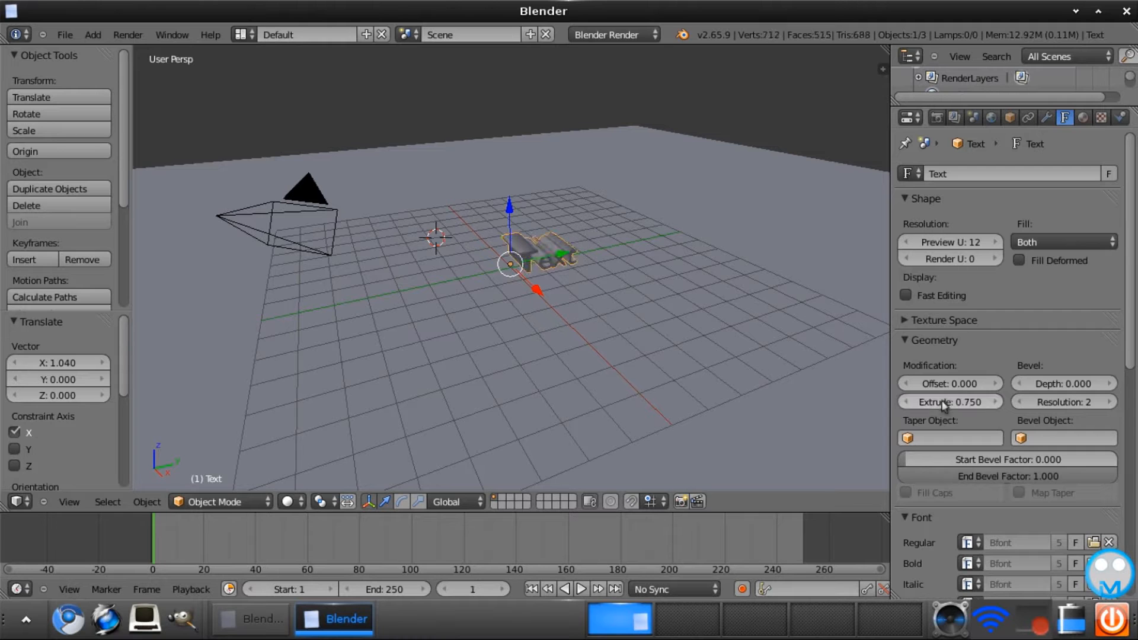
- Lower the text about 1.04 units along the Z axis to the ground plane
{"action": "left_click_drag", "start_coordinate": [1132, 258], "coordinate": [1131, 320]}
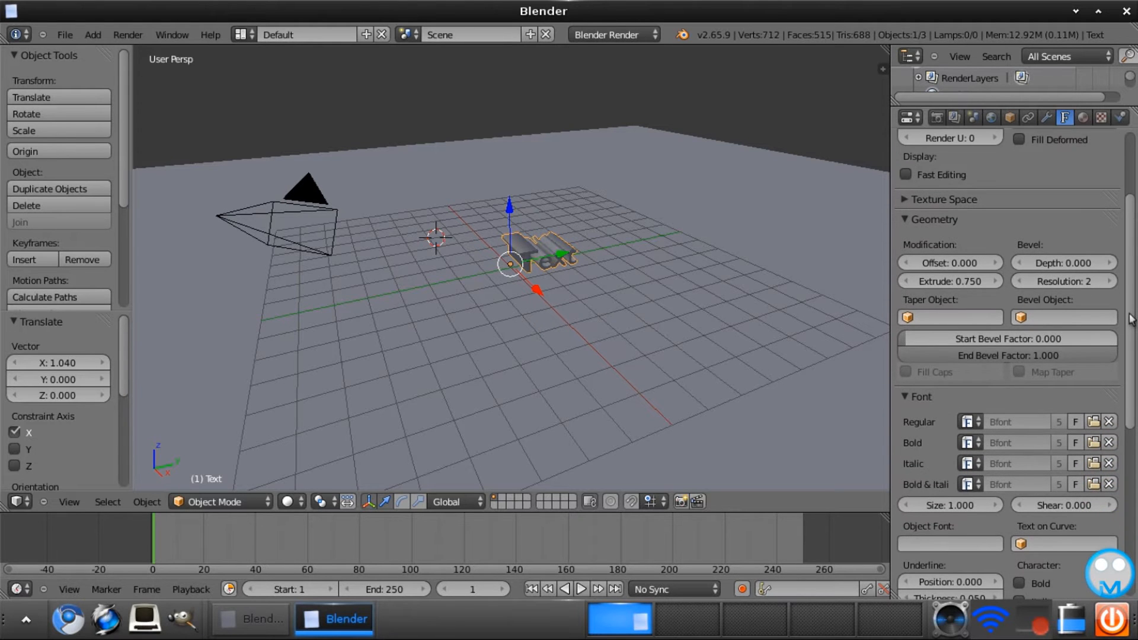
{"action": "middle_click_drag", "start_coordinate": [669, 245], "coordinate": [625, 218]}
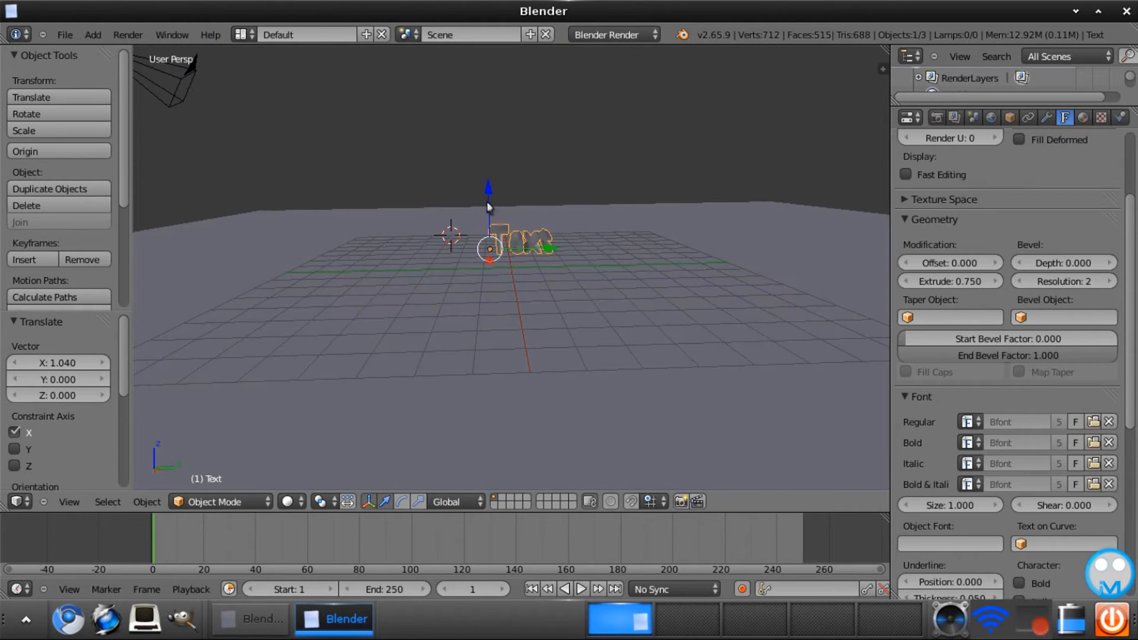
{"action": "key", "text": "g"}
{"action": "key", "text": "z"}
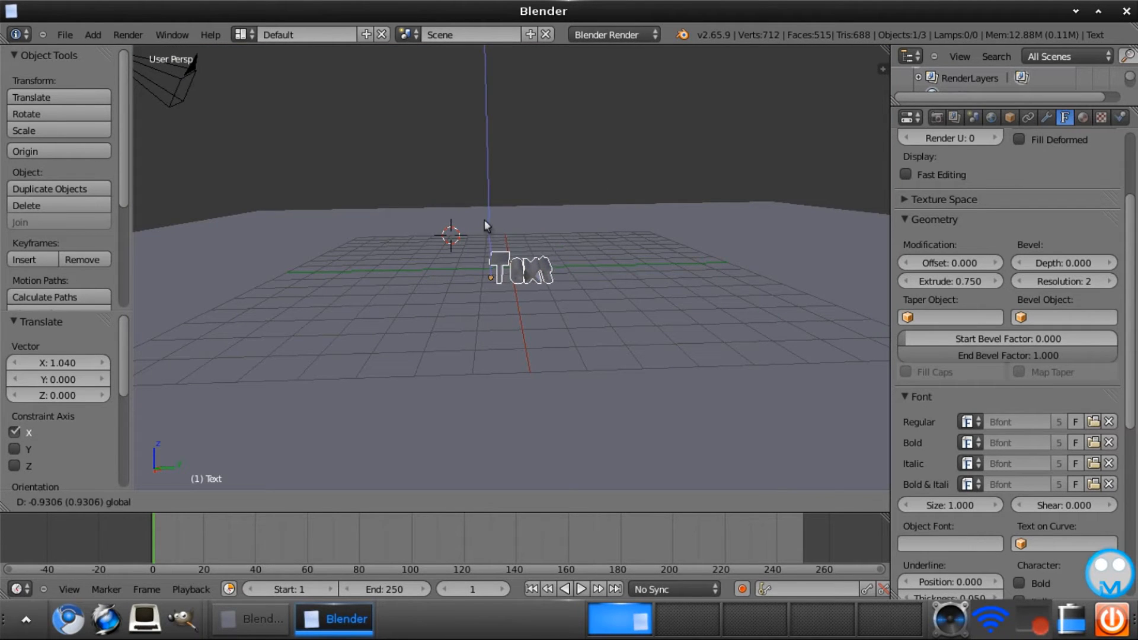
{"action": "left_click", "coordinate": [486, 223]}
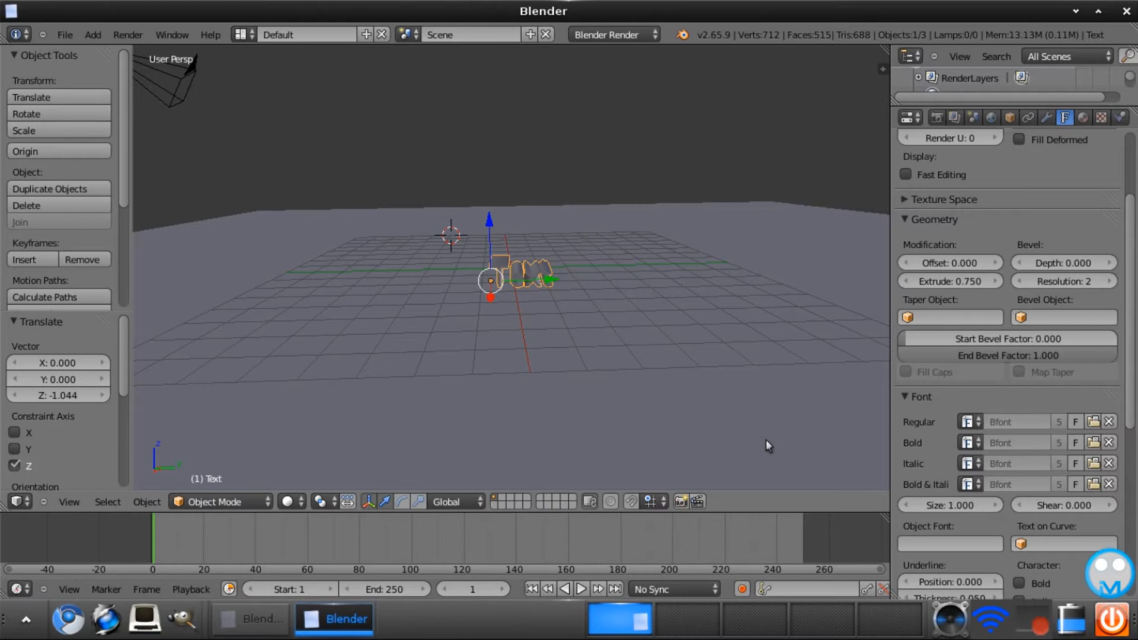
- Shift the extruded text about -1.45 units along the X axis
{"action": "middle_click_drag", "start_coordinate": [765, 439], "coordinate": [944, 490]}
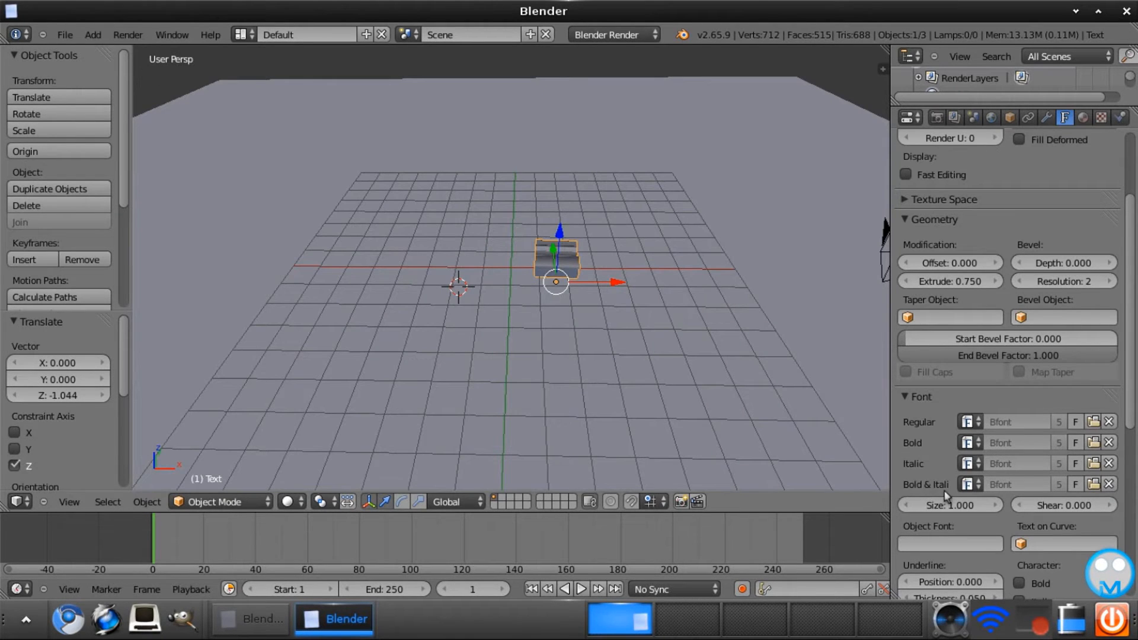
{"action": "key", "text": "g"}
{"action": "key", "text": "x"}
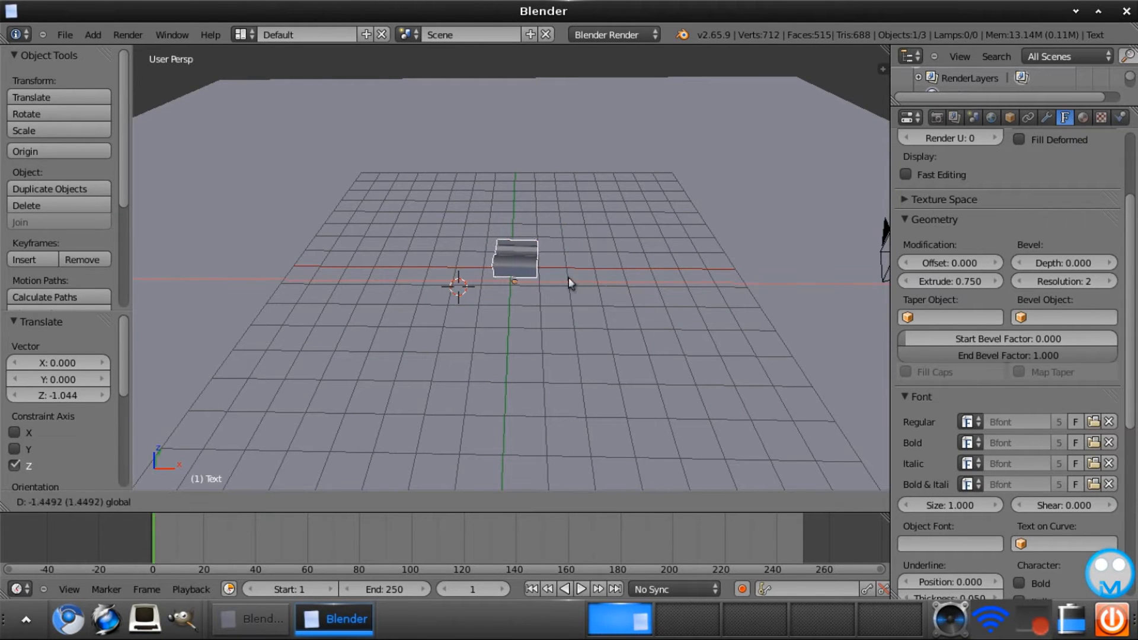
{"action": "left_click", "coordinate": [572, 286]}
- Set the text's font size to 2
{"action": "middle_click_drag", "start_coordinate": [611, 320], "coordinate": [446, 257]}
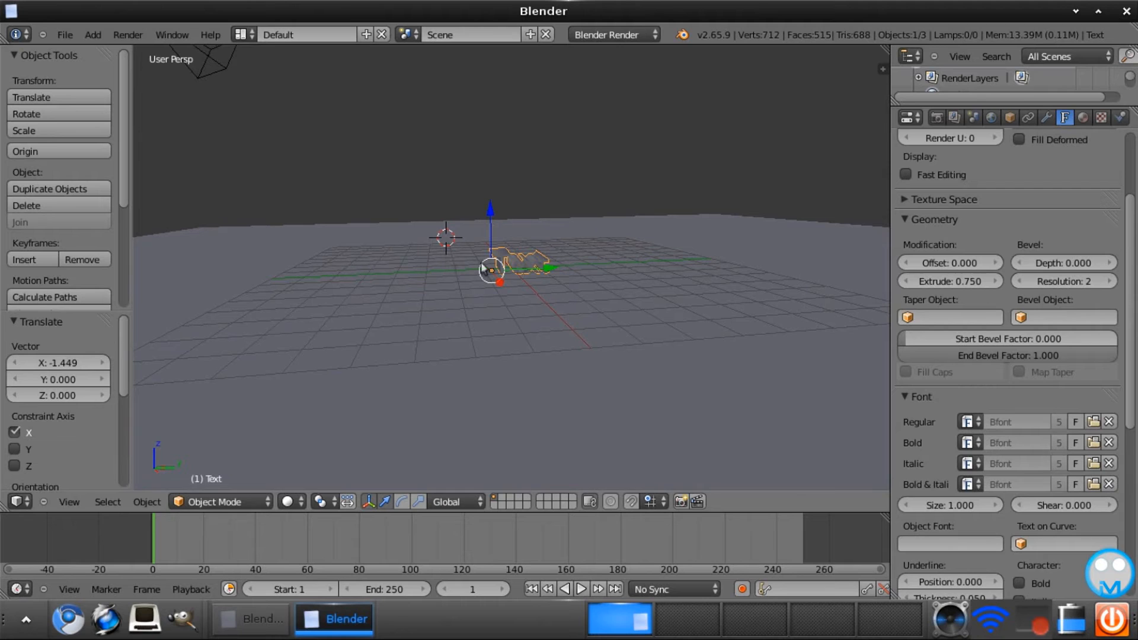
{"action": "left_click", "coordinate": [946, 504]}
{"action": "type", "text": "2"}
{"action": "key", "text": "Return"}
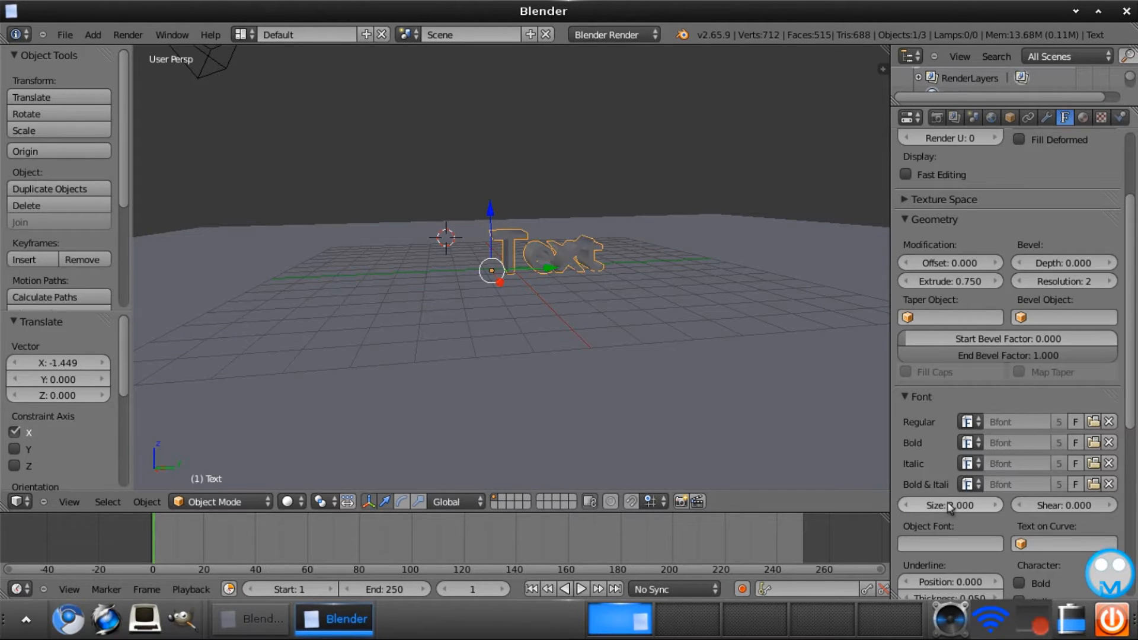
- Load GillSansUltraBold.ttf from /usr/share/fonts as the text's regular font
{"action": "left_click", "coordinate": [1093, 422]}
{"action": "left_click", "coordinate": [228, 484]}
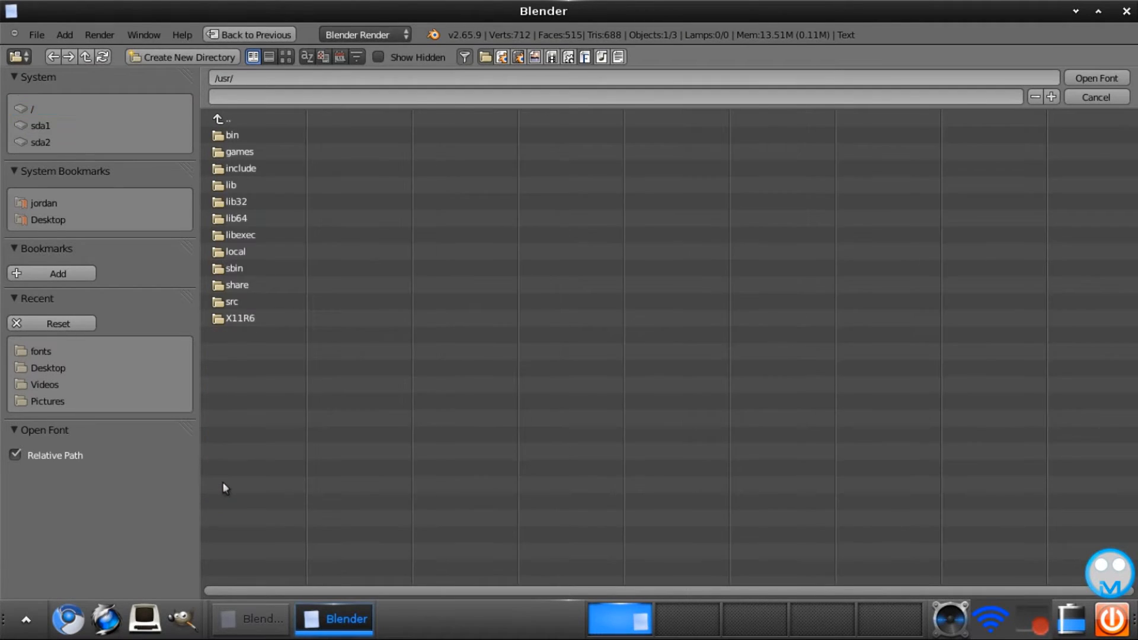
{"action": "left_click", "coordinate": [237, 284]}
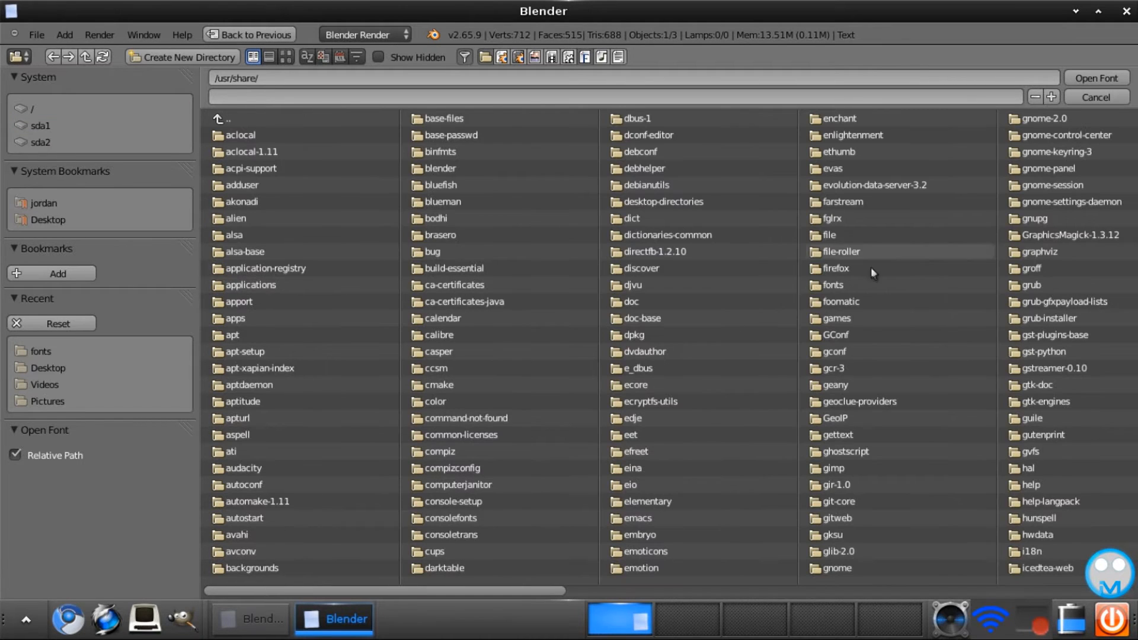
{"action": "left_click", "coordinate": [830, 285]}
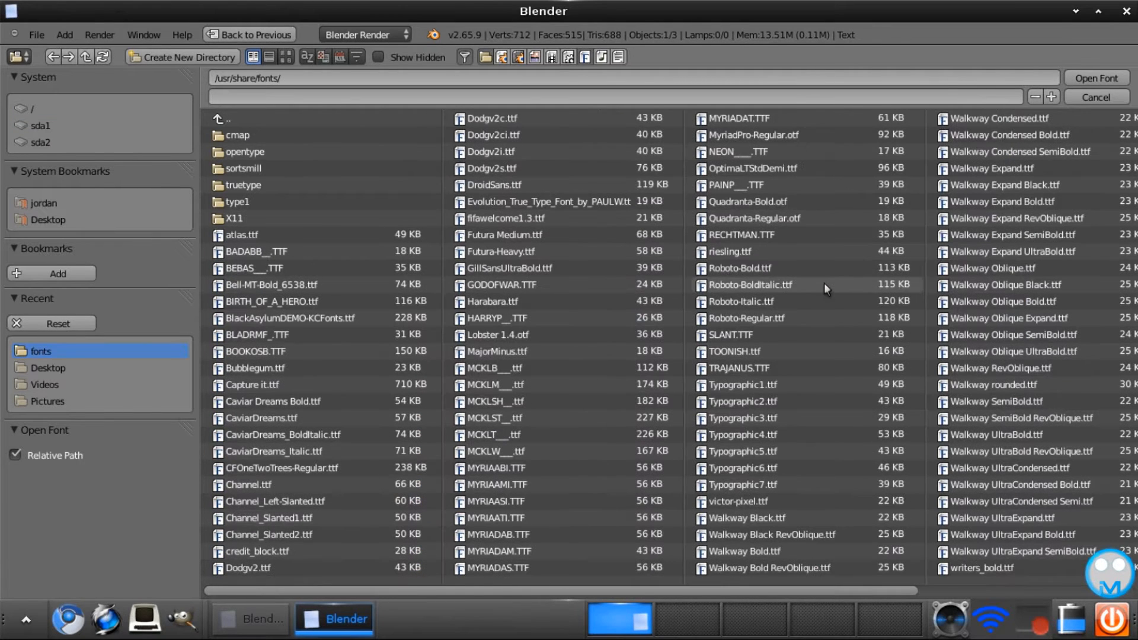
{"action": "double_click", "coordinate": [505, 270]}
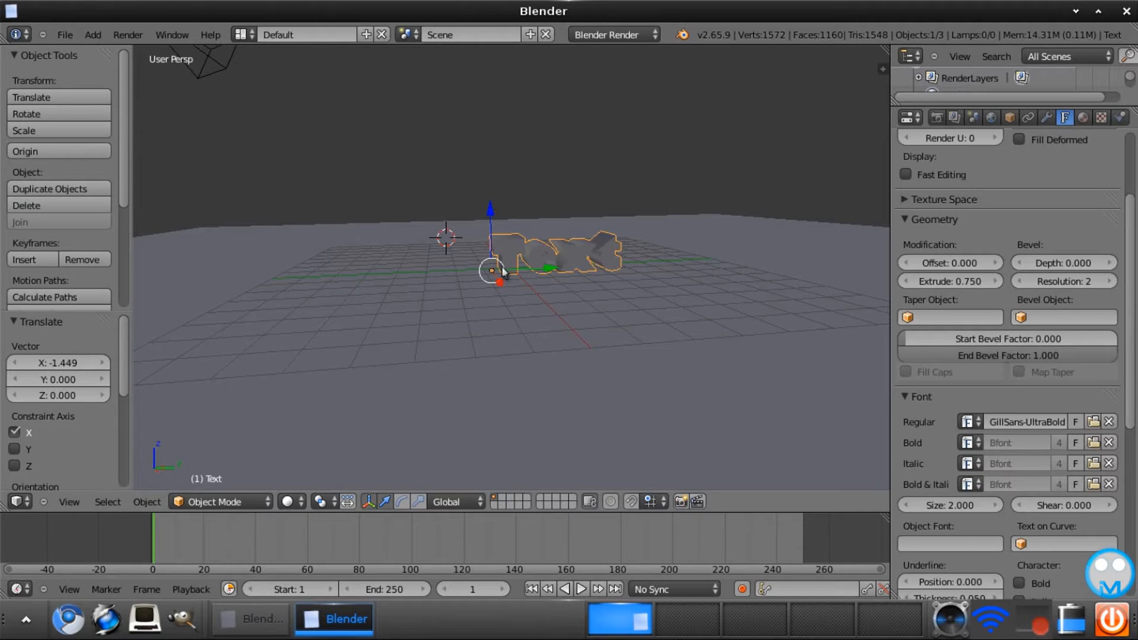
- Replace the default text content with "DOOR" and return to Object Mode
{"action": "middle_click_drag", "start_coordinate": [856, 396], "coordinate": [913, 415]}
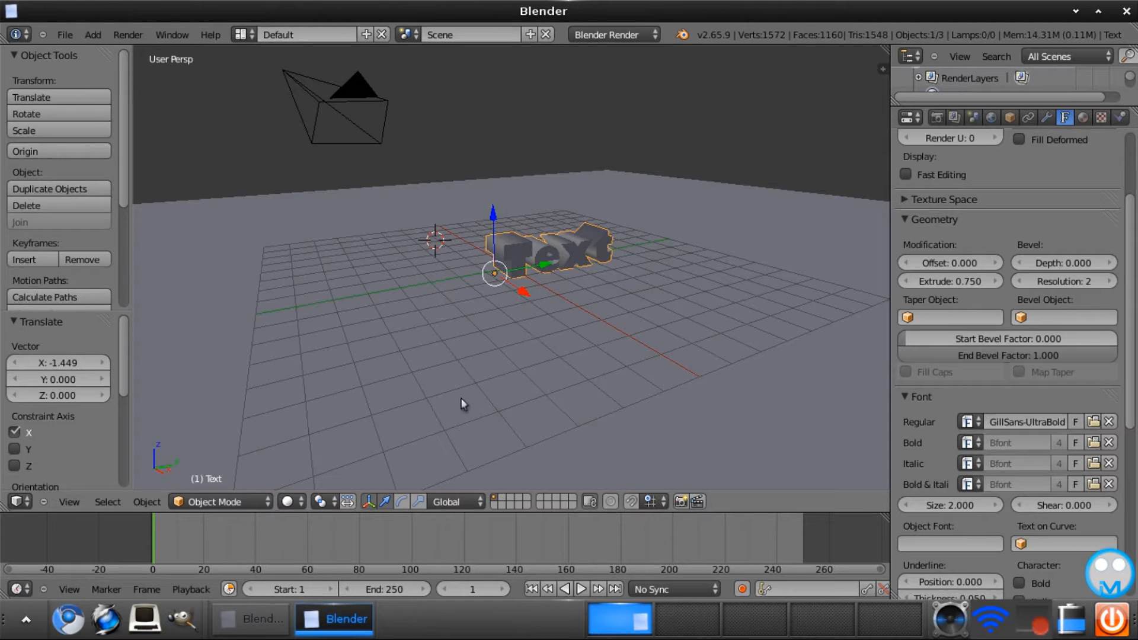
{"action": "left_click", "coordinate": [217, 502]}
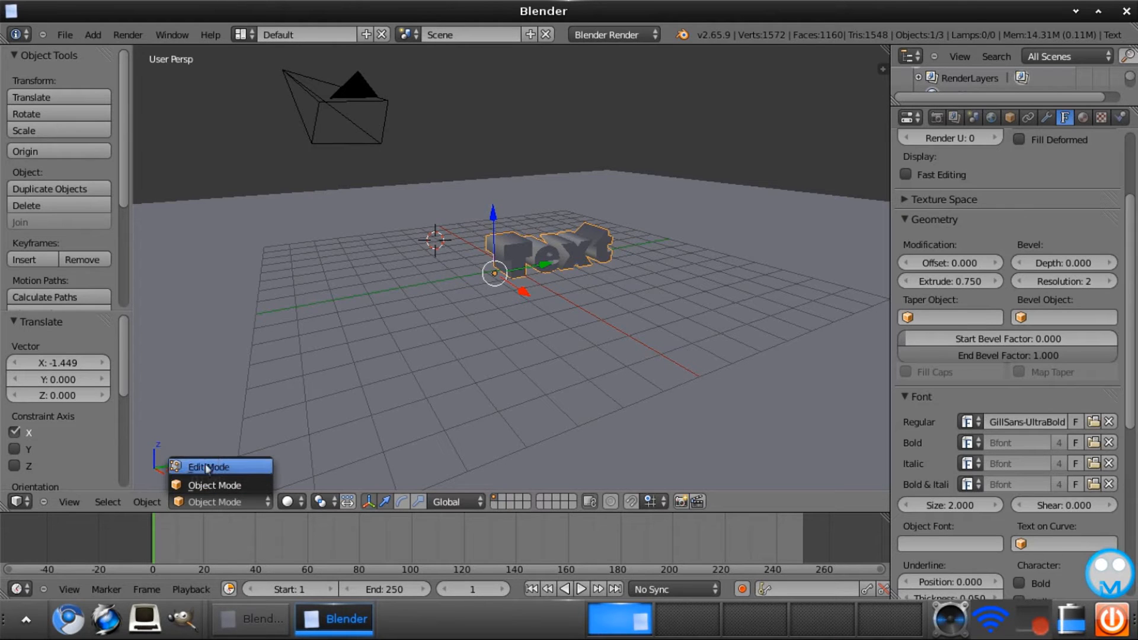
{"action": "left_click", "coordinate": [221, 486]}
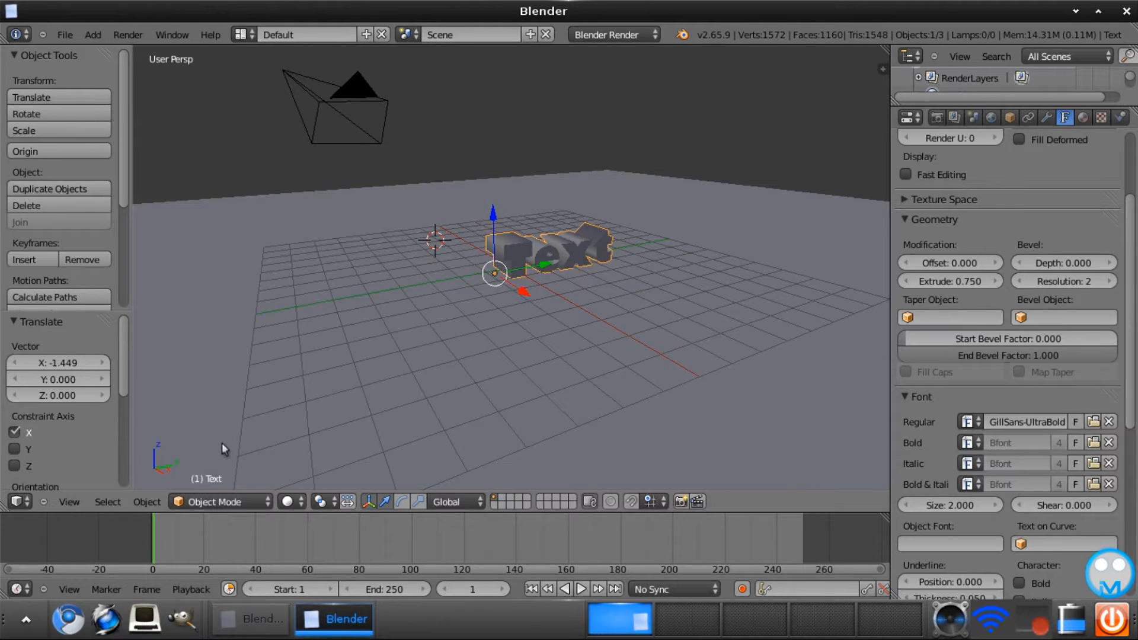
{"action": "key", "text": "Tab"}
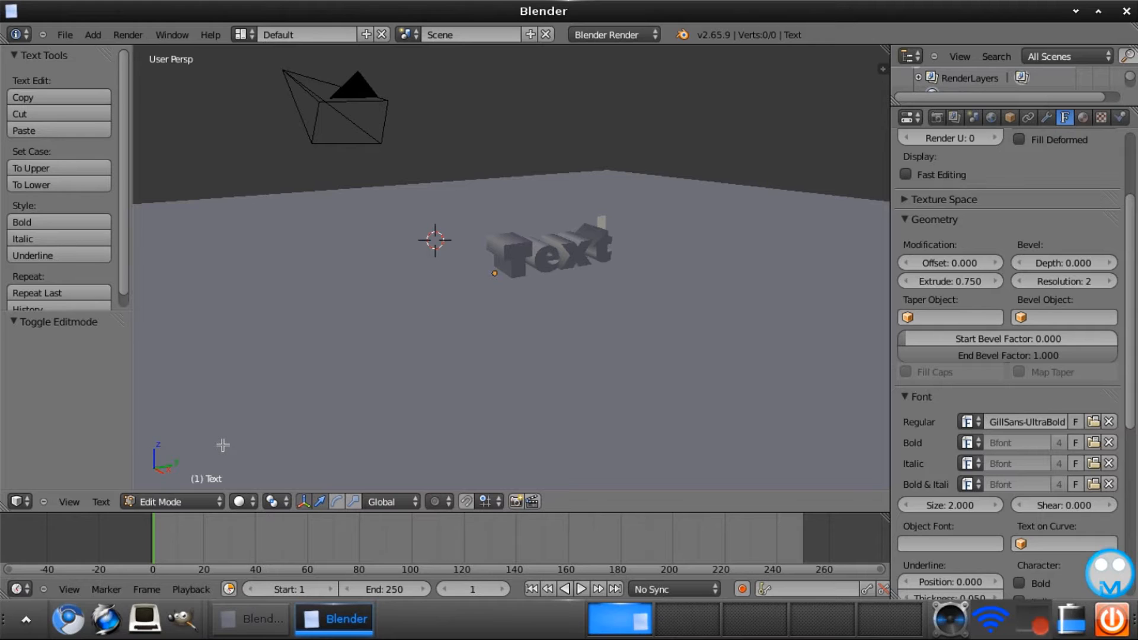
{"action": "key", "text": "BackSpace"}
{"action": "key", "text": "BackSpace"}
{"action": "key", "text": "BackSpace"}
{"action": "key", "text": "BackSpace"}
{"action": "type", "text": "D"}
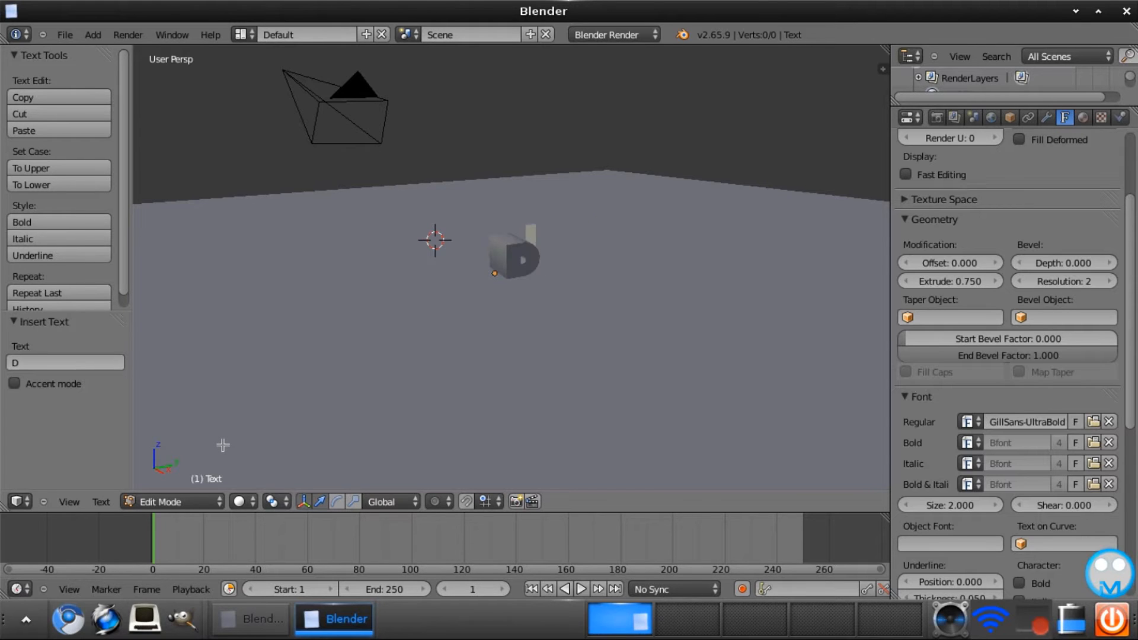
{"action": "type", "text": "ooo"}
{"action": "key", "text": "BackSpace"}
{"action": "type", "text": "R"}
{"action": "key", "text": "Tab"}
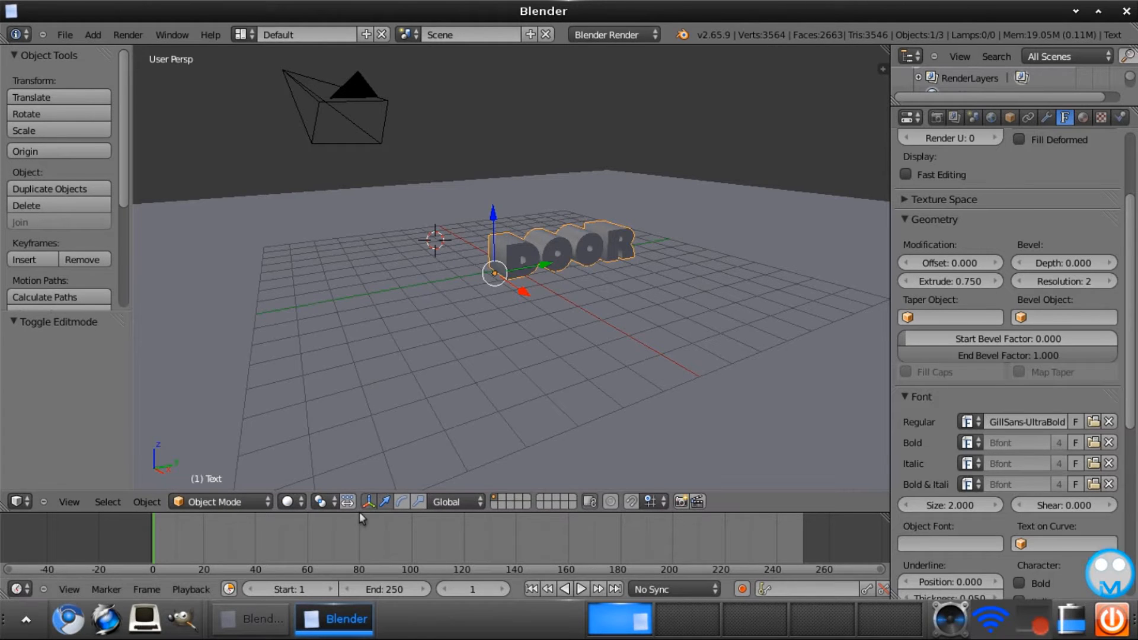
- Convert the DOOR text object to a mesh without keeping the original
{"action": "middle_click_drag", "start_coordinate": [359, 515], "coordinate": [327, 482]}
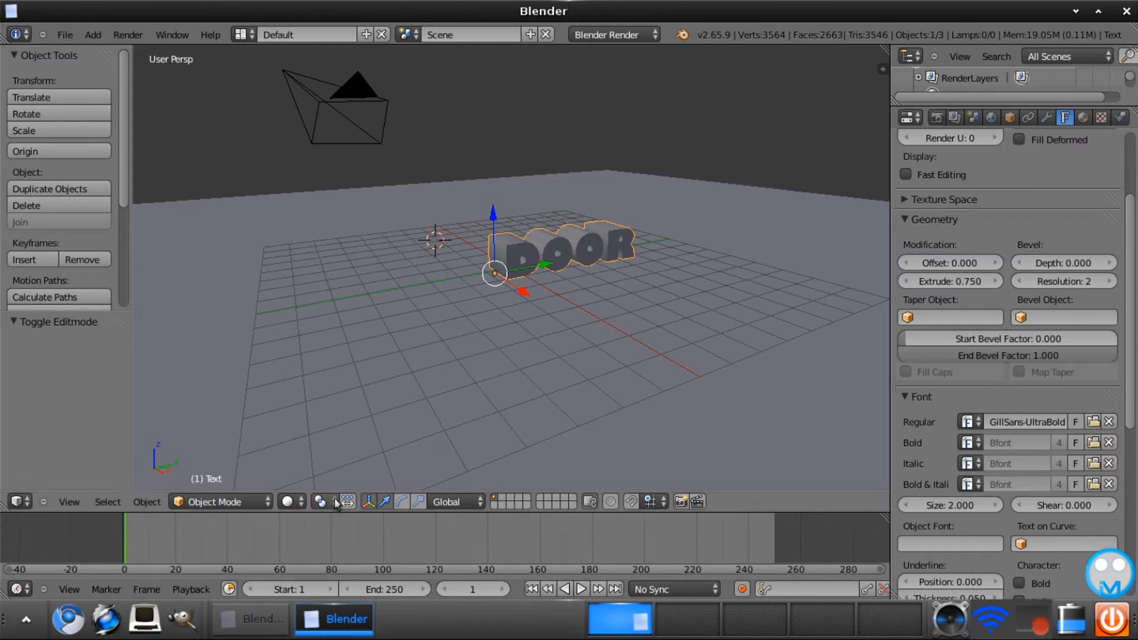
{"action": "middle_click_drag", "start_coordinate": [496, 383], "coordinate": [447, 358]}
{"action": "middle_click_drag", "start_coordinate": [465, 354], "coordinate": [541, 380]}
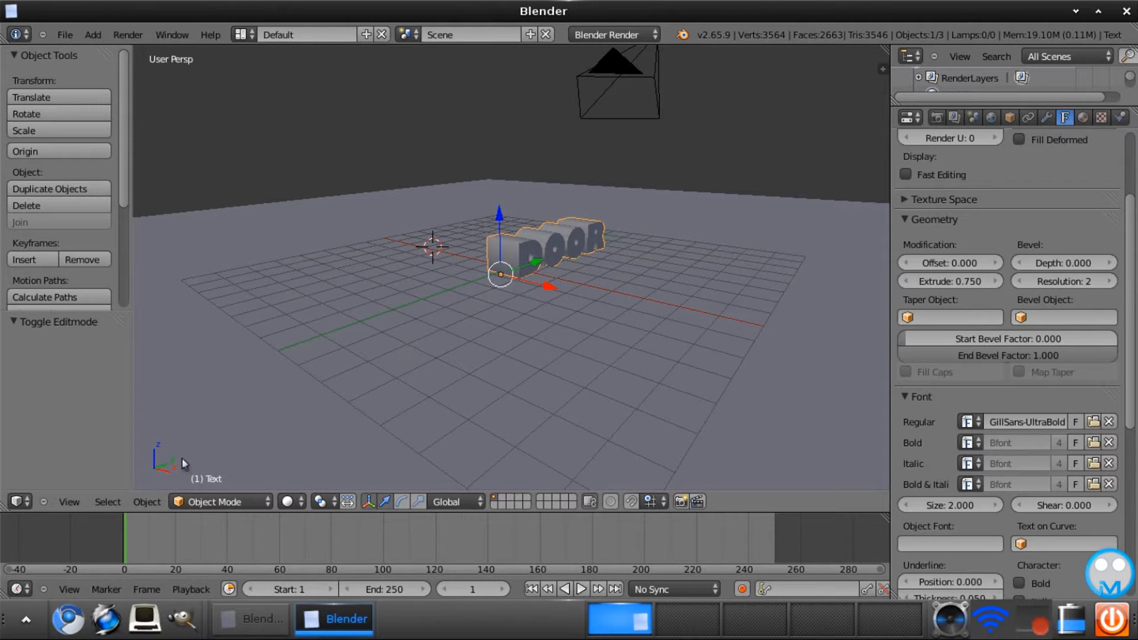
{"action": "left_click", "coordinate": [149, 502]}
{"action": "left_click", "coordinate": [162, 468]}
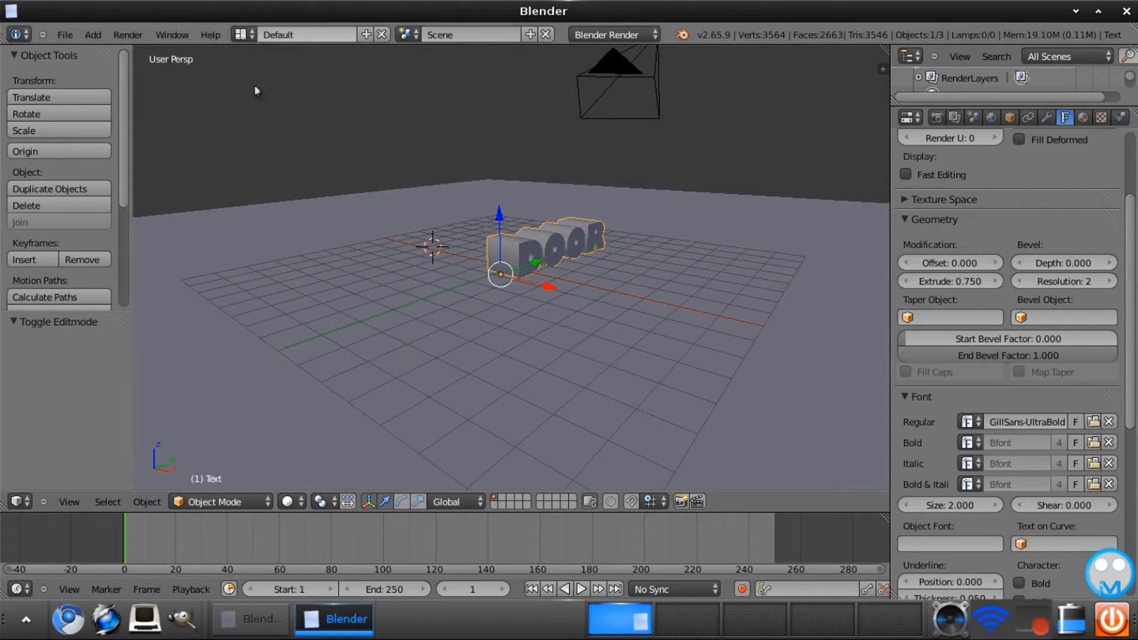
{"action": "left_click", "coordinate": [147, 504]}
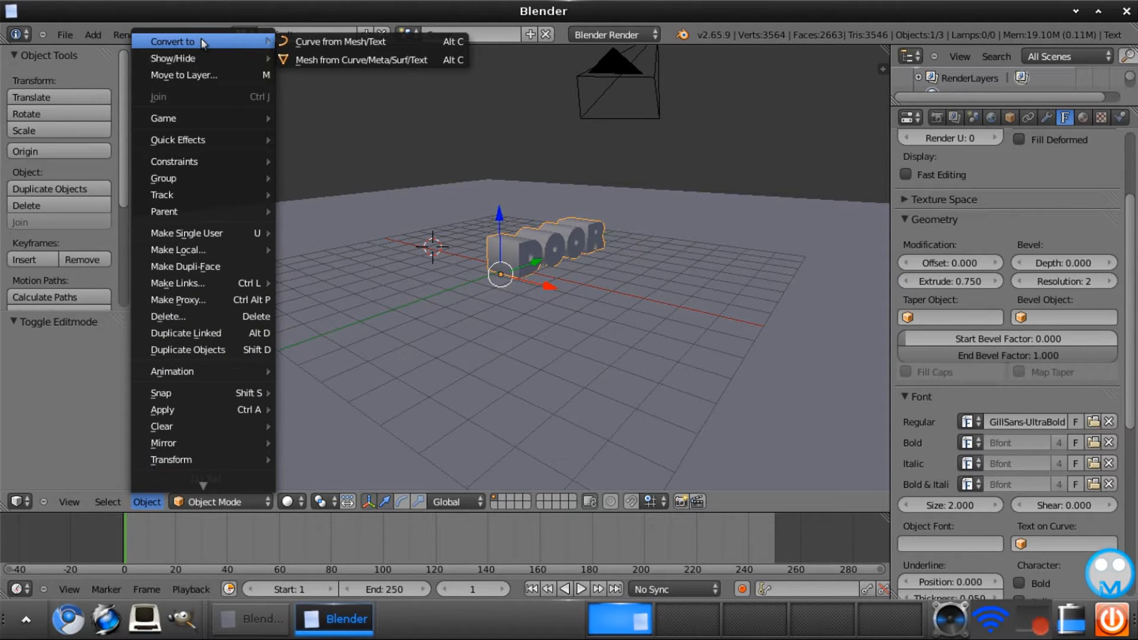
{"action": "mouse_move", "coordinate": [249, 41]}
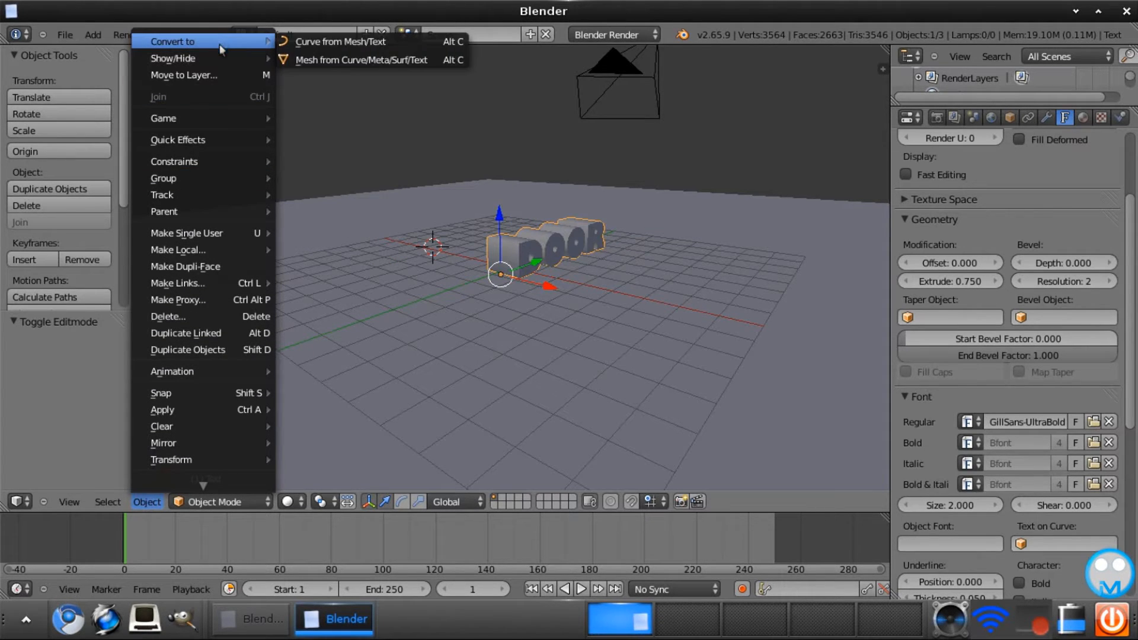
{"action": "left_click", "coordinate": [301, 61]}
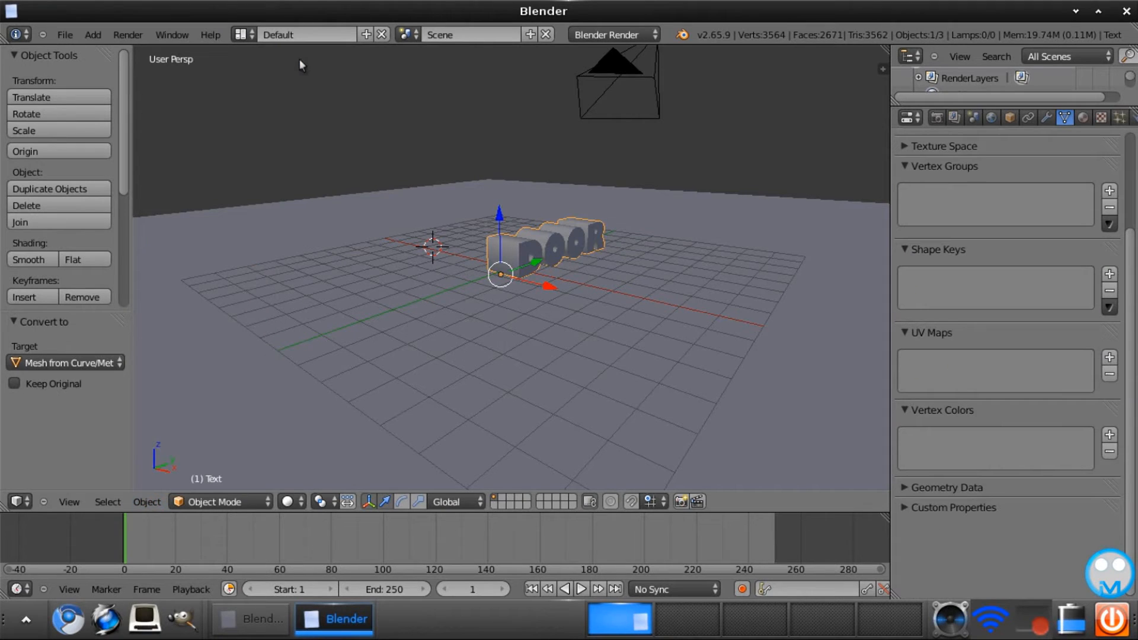
- Set the render resolution to 1280 by 720 pixels at 100% scale
{"action": "left_click", "coordinate": [936, 118]}
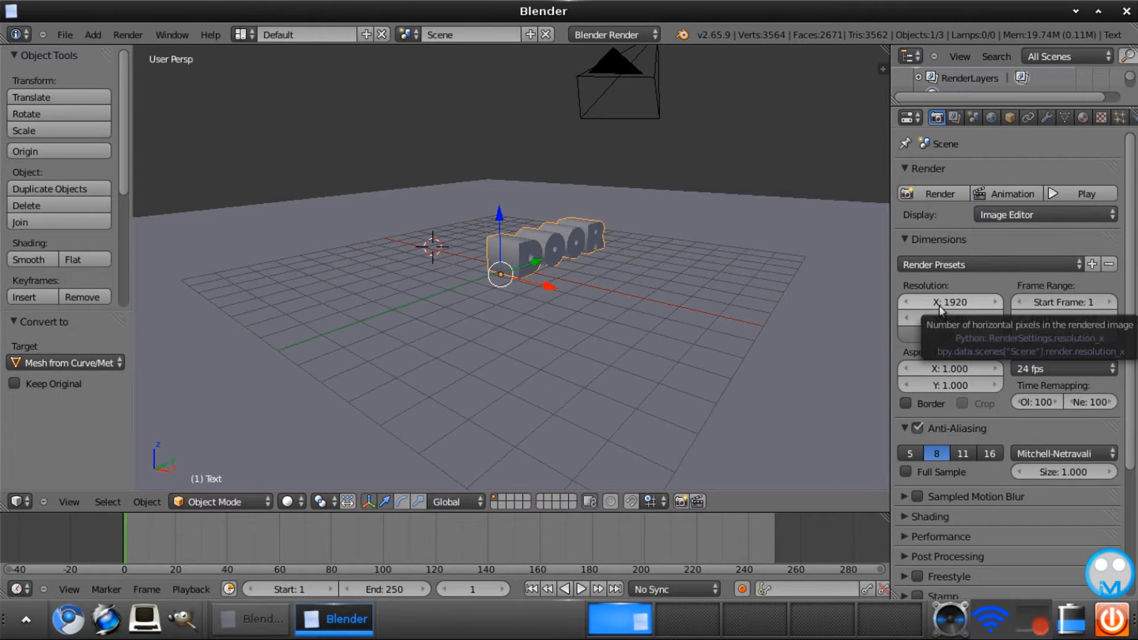
{"action": "left_click_drag", "start_coordinate": [940, 309], "coordinate": [930, 312]}
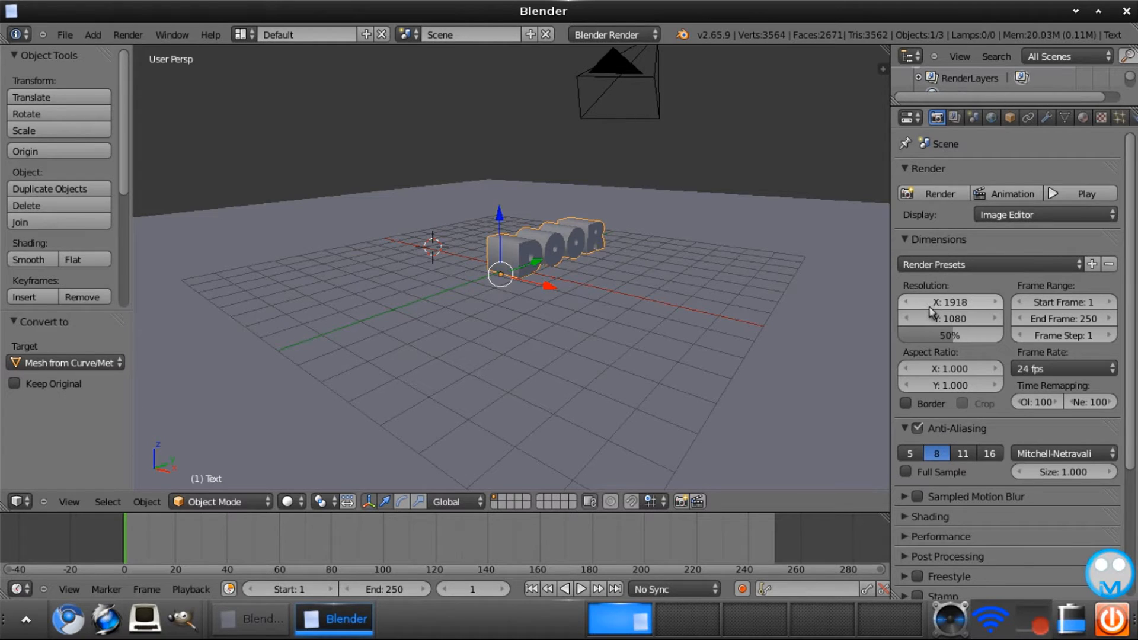
{"action": "left_click", "coordinate": [952, 302]}
{"action": "type", "text": "1280"}
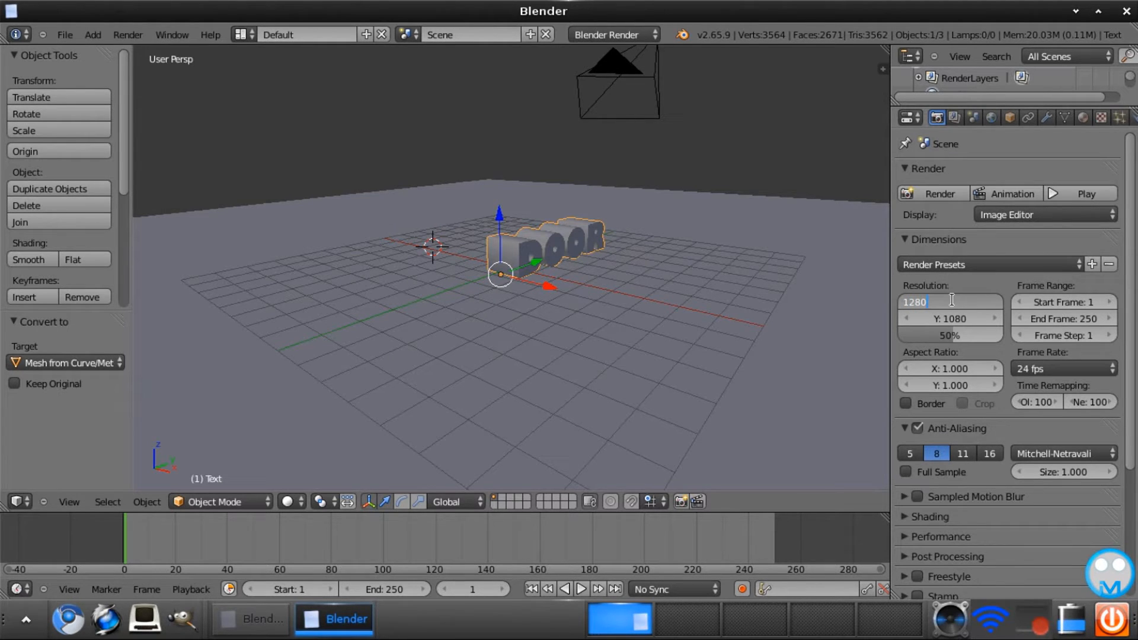
{"action": "key", "text": "Tab"}
{"action": "type", "text": "7"}
{"action": "key", "text": "Return"}
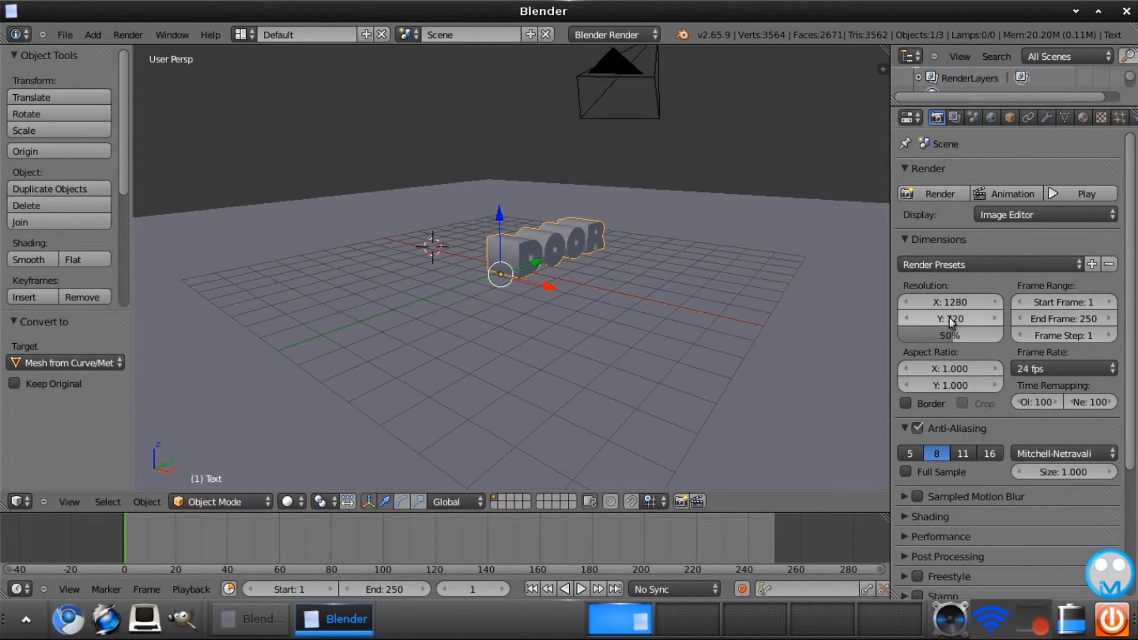
{"action": "left_click_drag", "start_coordinate": [966, 337], "coordinate": [1113, 380]}
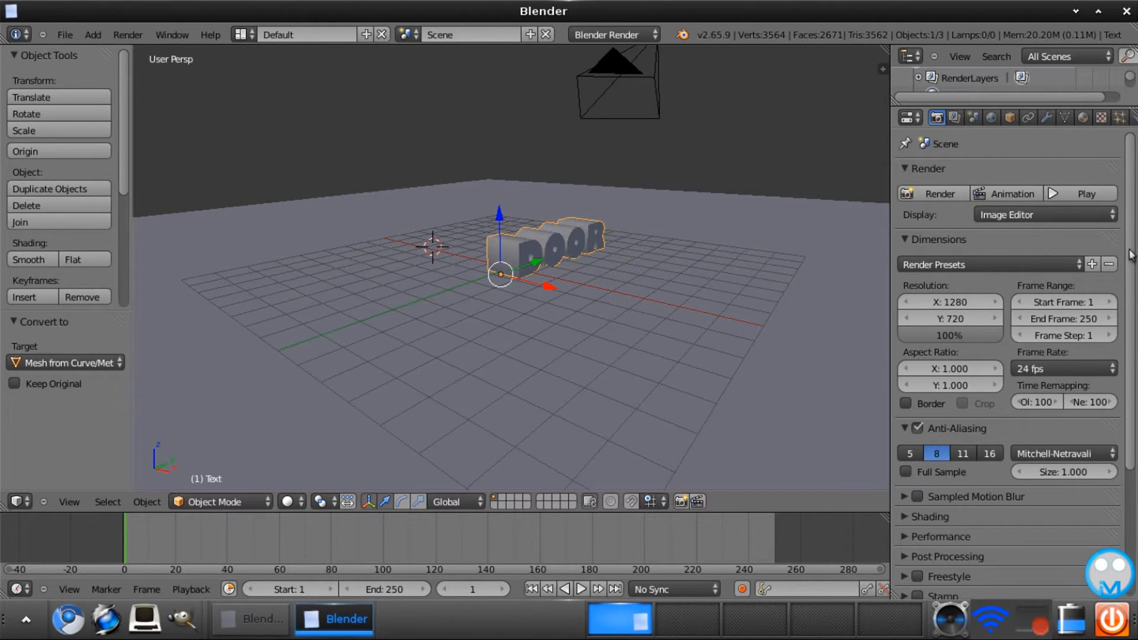
{"action": "mouse_move", "coordinate": [1131, 255]}
{"action": "left_mouse_down"}
{"action": "mouse_move", "coordinate": [1129, 277]}
{"action": "mouse_move", "coordinate": [1119, 241]}
{"action": "left_mouse_up"}
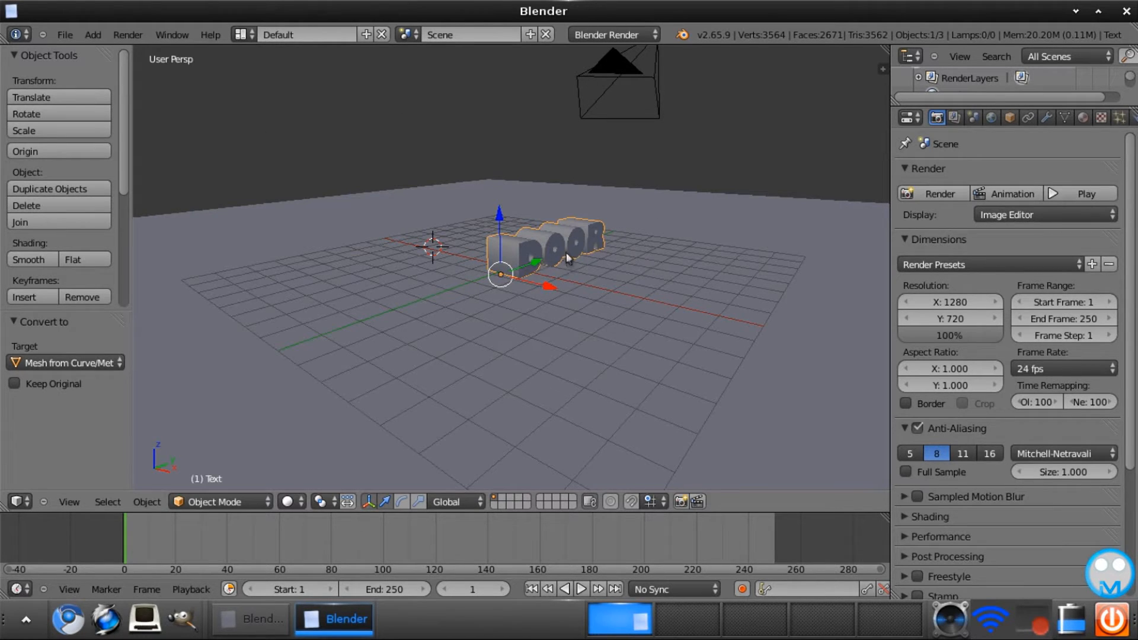
- Add a mesh cube and move it about 2.26 units along the X axis
{"action": "scroll", "coordinate": [316, 258], "scroll_direction": "up", "scroll_amount": 5}
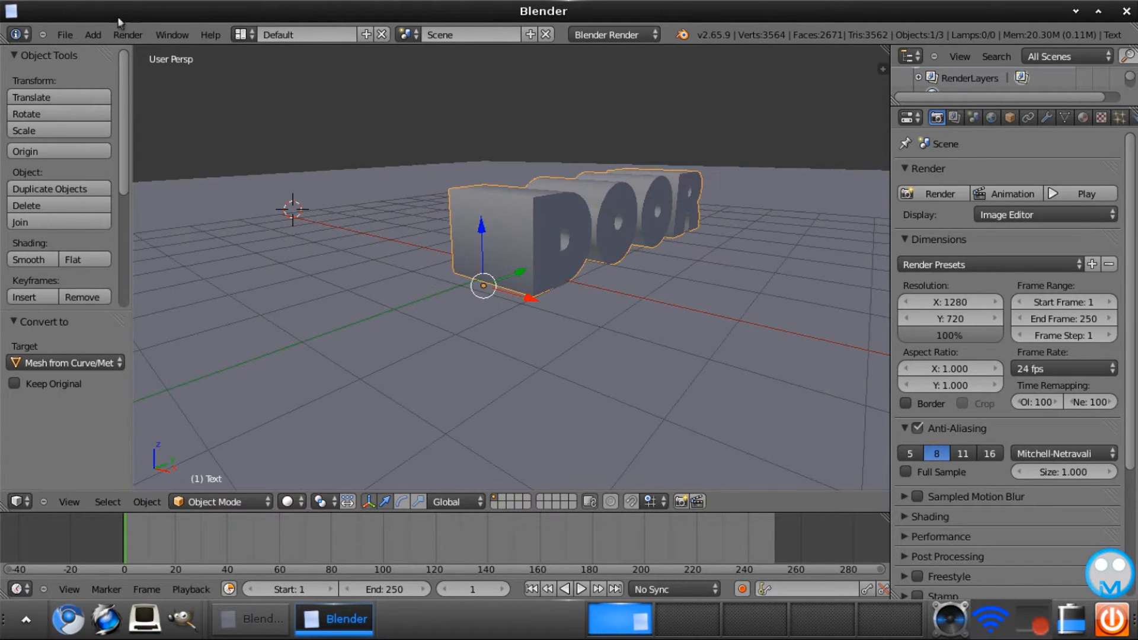
{"action": "left_click", "coordinate": [93, 35]}
{"action": "mouse_move", "coordinate": [118, 52]}
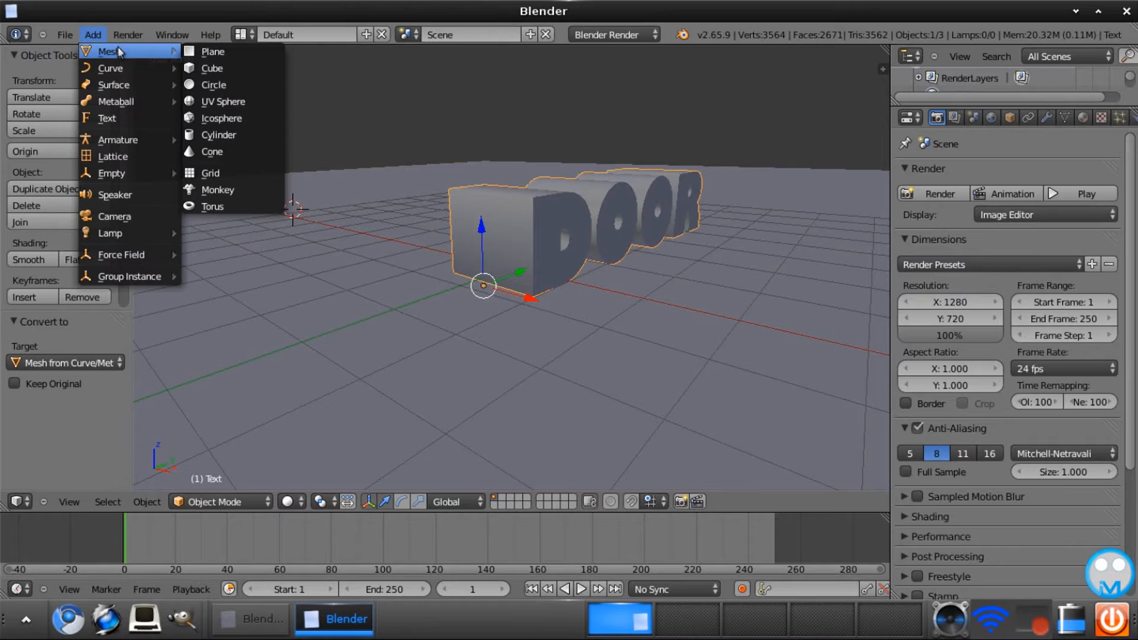
{"action": "left_click", "coordinate": [208, 68]}
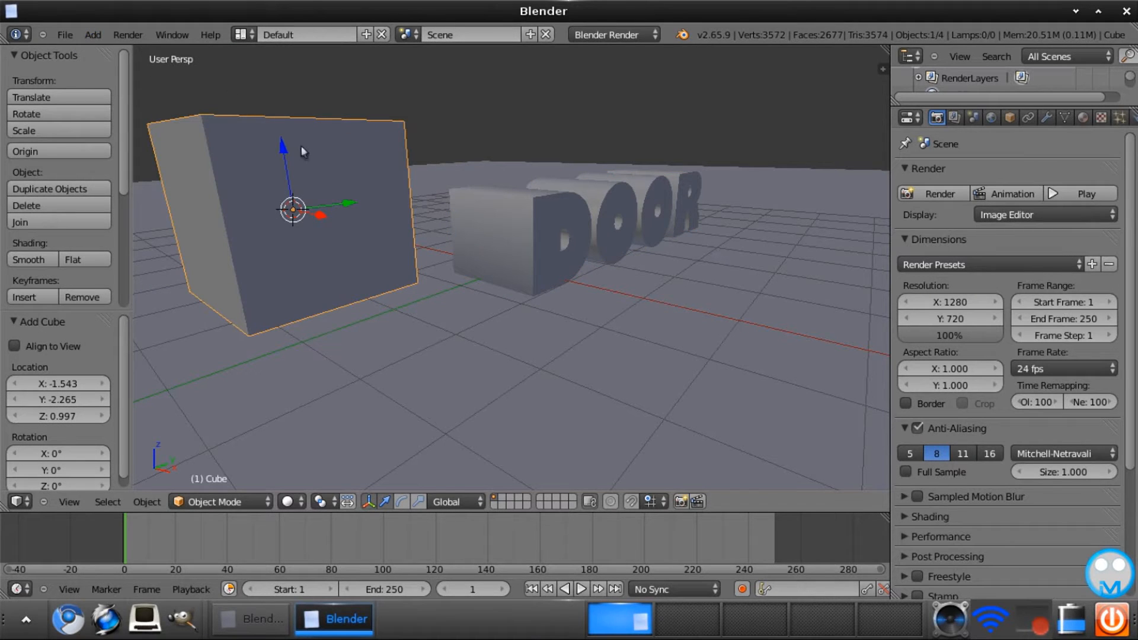
{"action": "left_click_drag", "start_coordinate": [323, 213], "coordinate": [429, 244]}
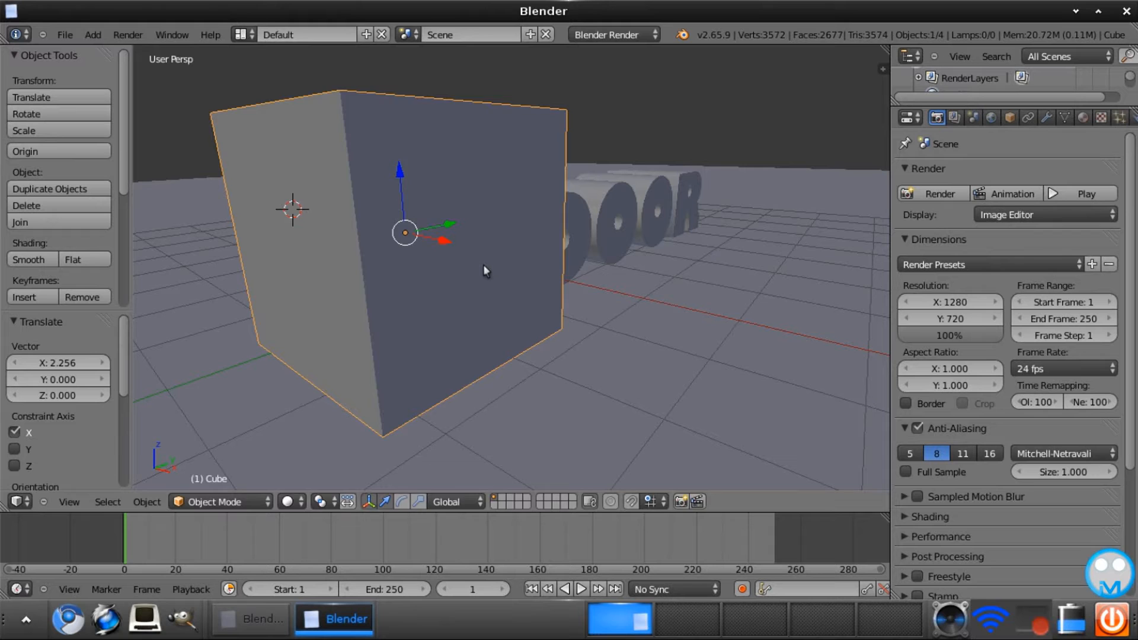
- Shrink the cube to about 0.21 of its size and move it against the flat outer side of the D, near the ground
{"action": "key", "text": "s"}
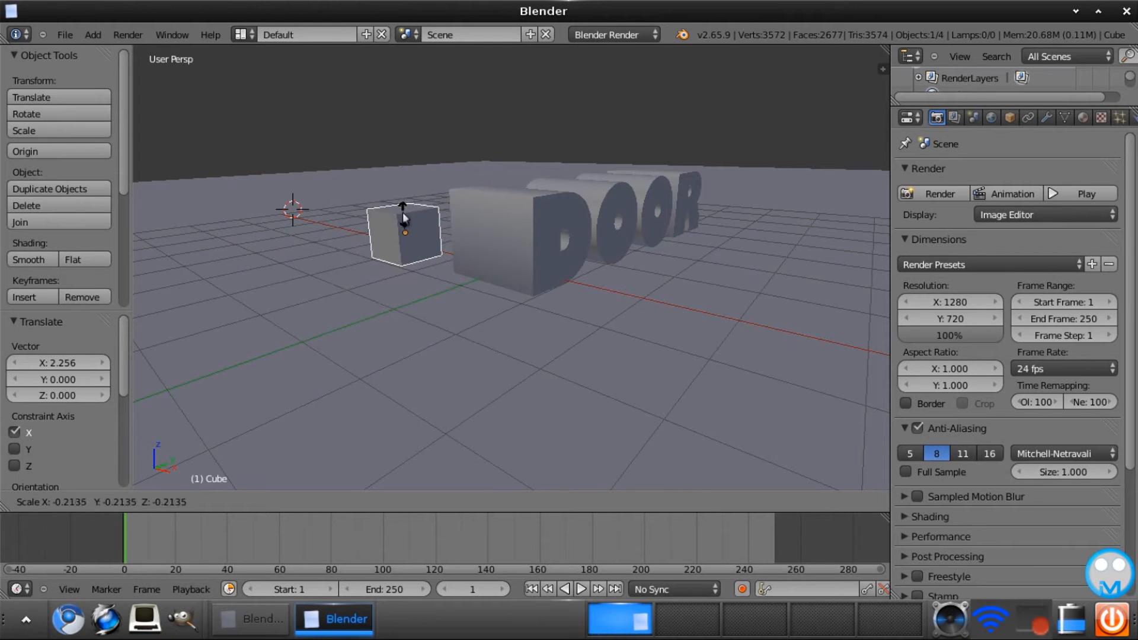
{"action": "left_click", "coordinate": [403, 212]}
{"action": "left_click_drag", "start_coordinate": [445, 242], "coordinate": [515, 236]}
{"action": "left_click_drag", "start_coordinate": [475, 198], "coordinate": [472, 214]}
{"action": "left_click_drag", "start_coordinate": [523, 270], "coordinate": [530, 229]}
{"action": "left_click_drag", "start_coordinate": [482, 170], "coordinate": [482, 204]}
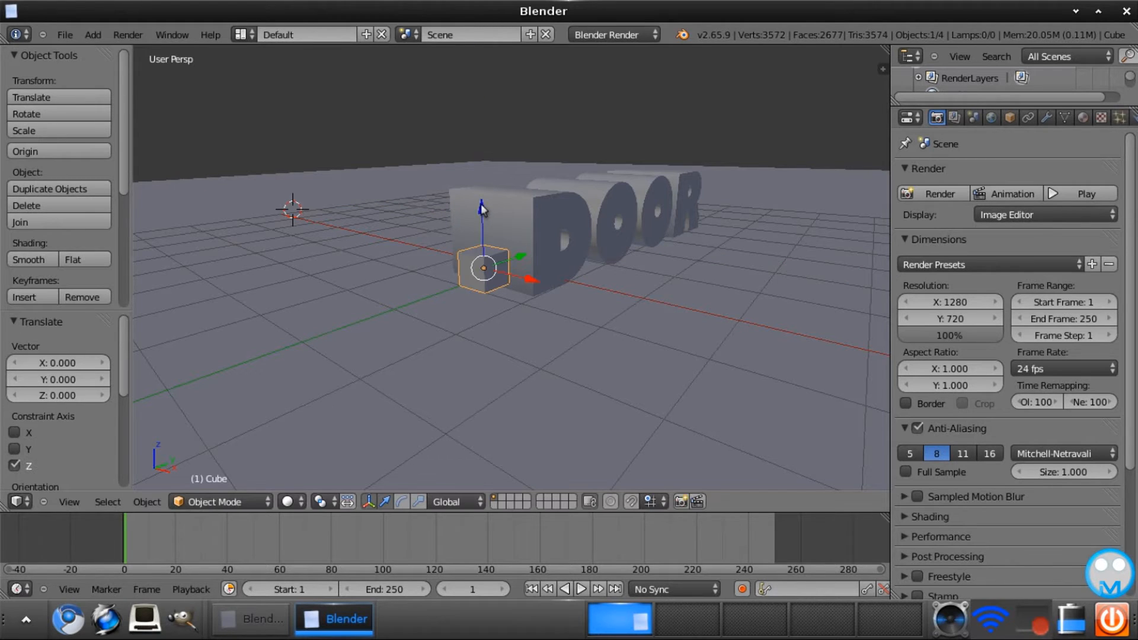
- Stretch the small cube by 1.789 along Z and by about 1.35 along Y into a door-like block
{"action": "key", "text": "s"}
{"action": "key", "text": "z"}
{"action": "left_click", "coordinate": [485, 239]}
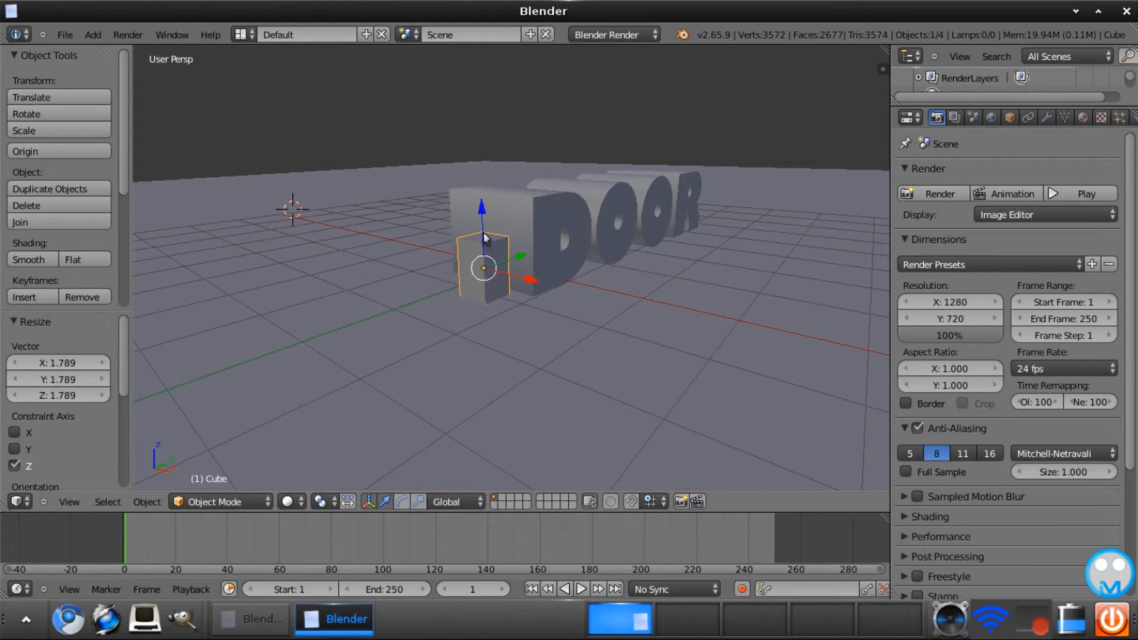
{"action": "key", "text": "s"}
{"action": "key", "text": "y"}
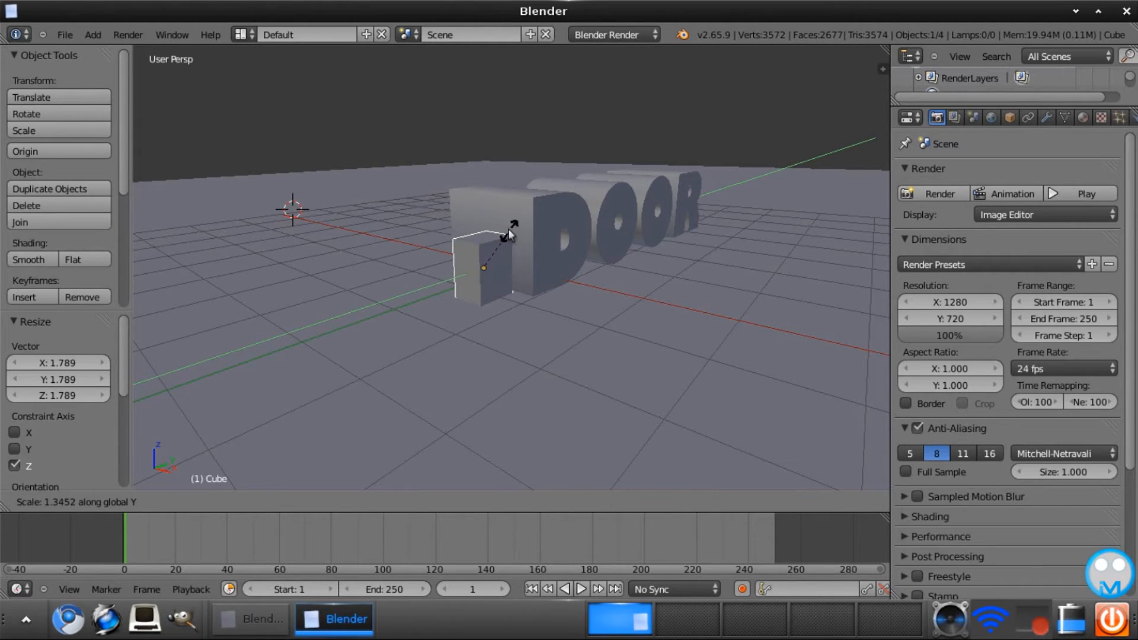
{"action": "left_click", "coordinate": [509, 234]}
- Shift the door block -0.169 units along X and raise it 0.118 units along Z onto the ground plane
{"action": "left_click_drag", "start_coordinate": [521, 260], "coordinate": [540, 275]}
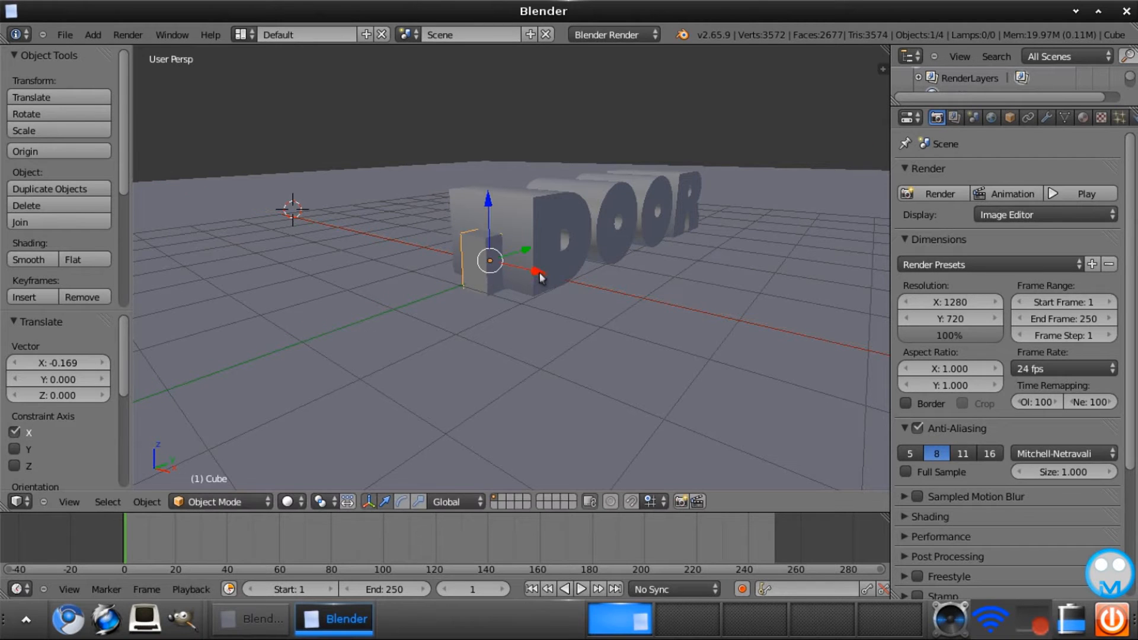
{"action": "middle_click_drag", "start_coordinate": [574, 308], "coordinate": [646, 279]}
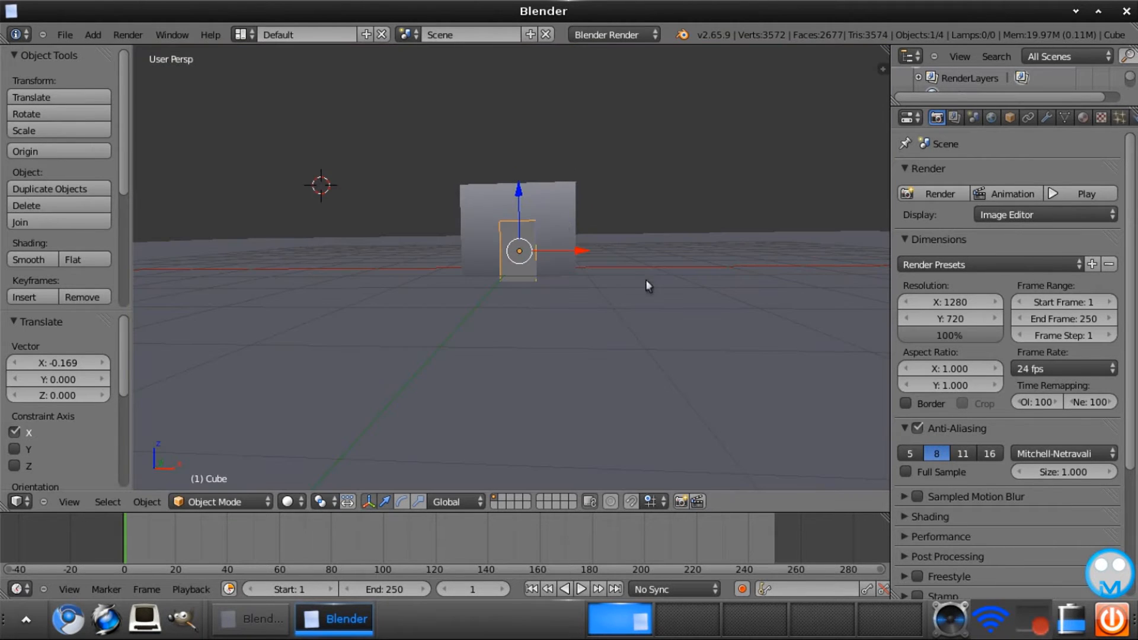
{"action": "left_click_drag", "start_coordinate": [519, 190], "coordinate": [519, 183]}
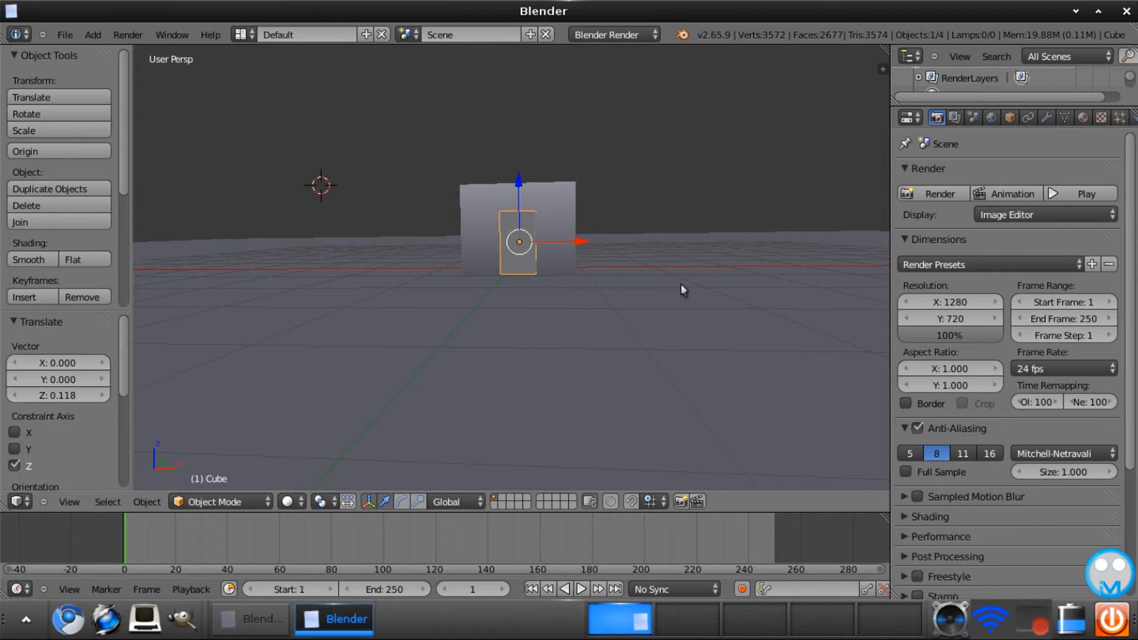
- Add a Boolean modifier to the DOOR text mesh
{"action": "middle_click_drag", "start_coordinate": [681, 289], "coordinate": [533, 324]}
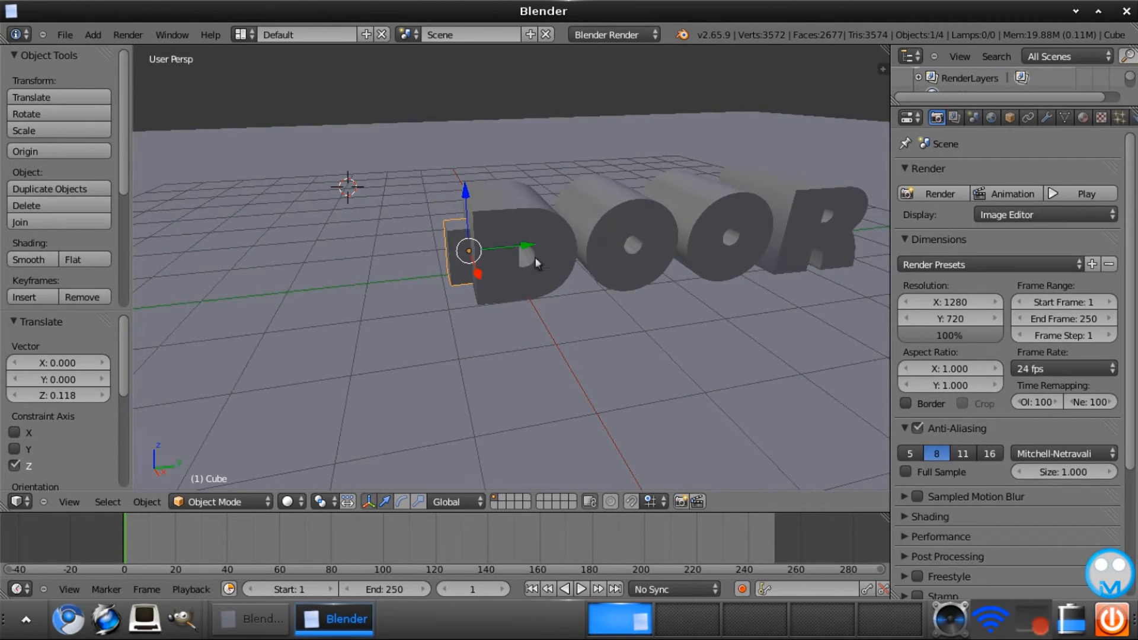
{"action": "right_click", "coordinate": [564, 261]}
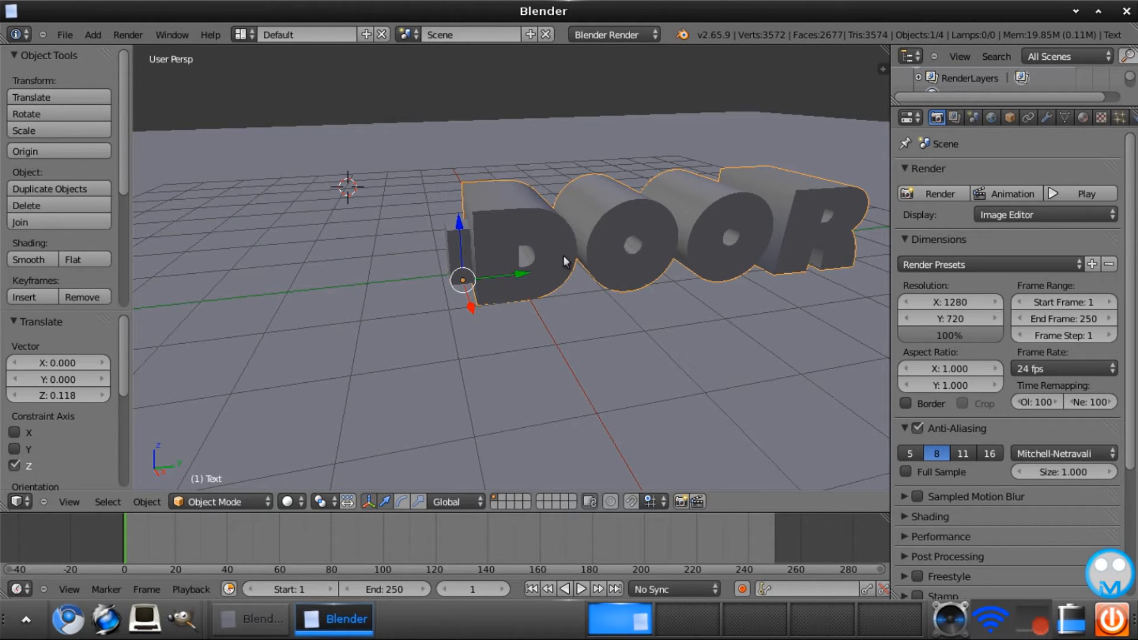
{"action": "left_click", "coordinate": [1046, 119]}
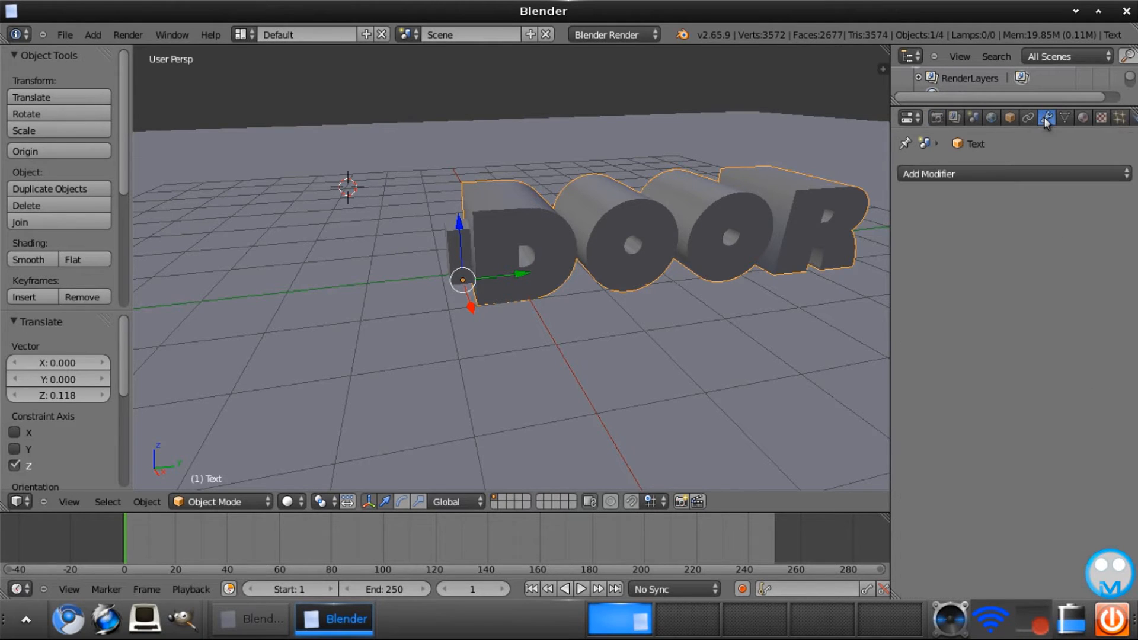
{"action": "left_click", "coordinate": [947, 174]}
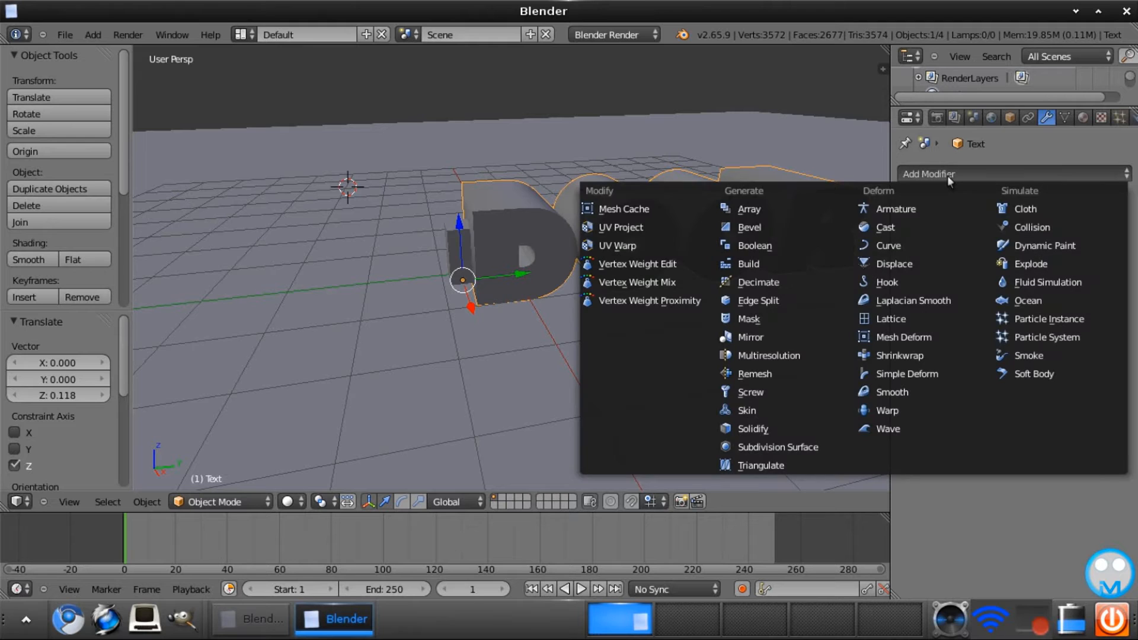
{"action": "left_click", "coordinate": [770, 246]}
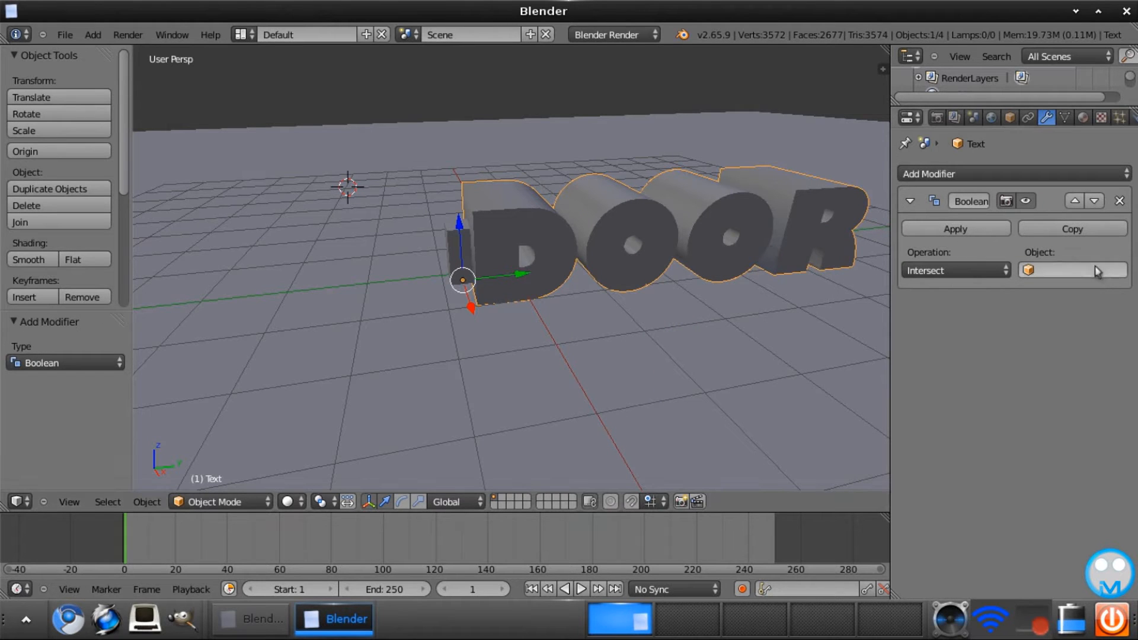
- Set the Boolean modifier to Difference with the Cube as its object and apply it to the text
{"action": "left_click", "coordinate": [966, 272]}
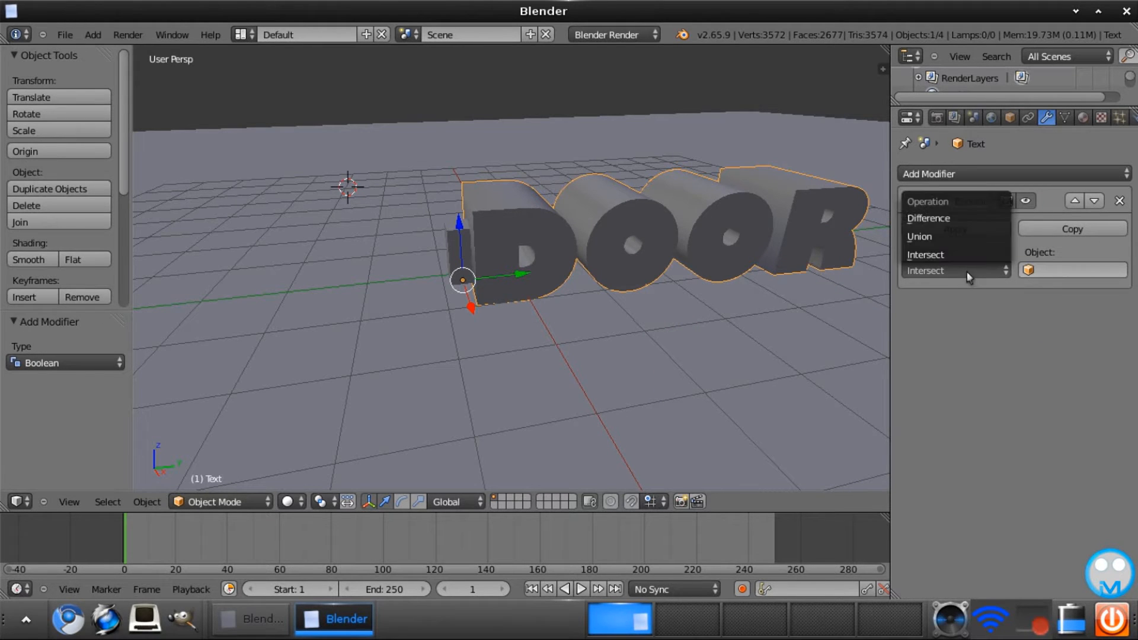
{"action": "left_click", "coordinate": [943, 216]}
{"action": "left_click", "coordinate": [1036, 270]}
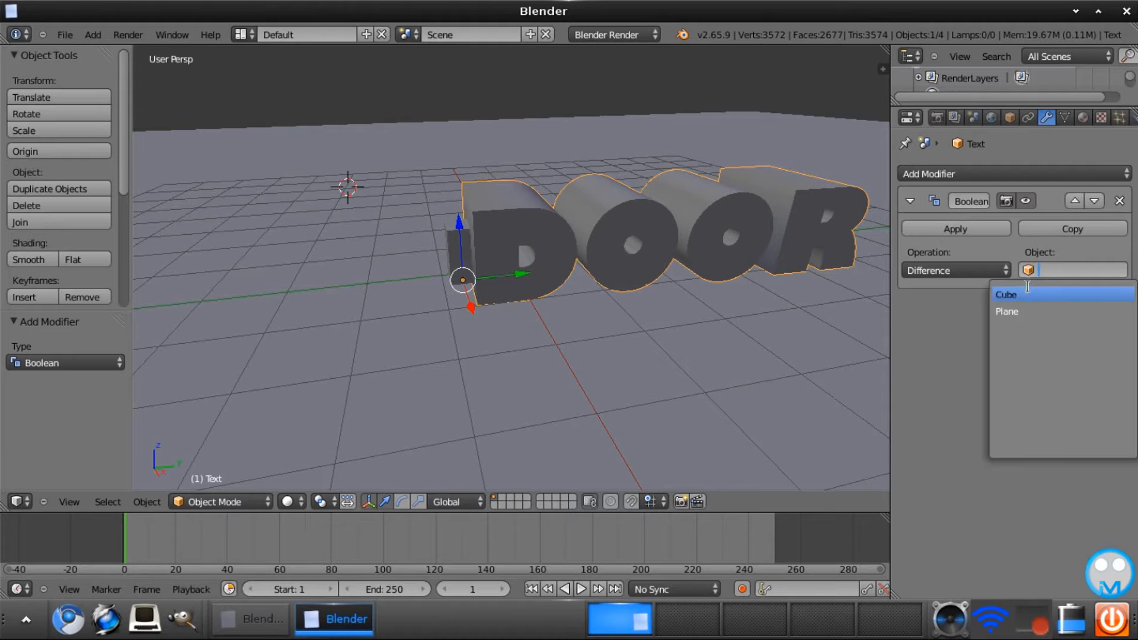
{"action": "left_click", "coordinate": [1026, 294]}
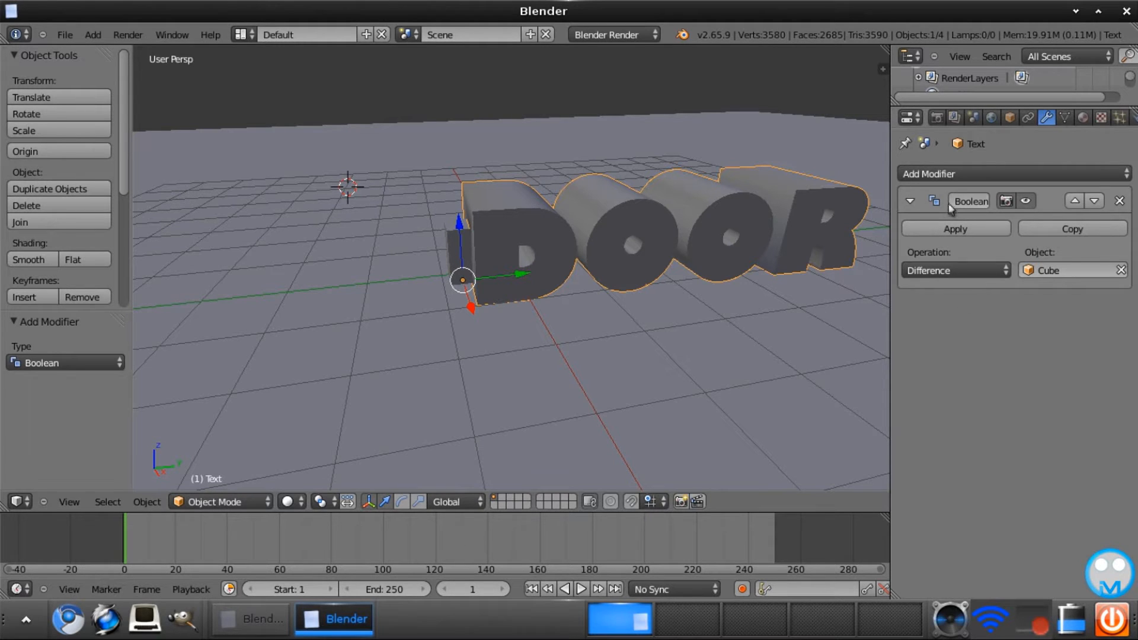
{"action": "left_click", "coordinate": [955, 229]}
- Move the door block -2.106 units along the Y axis, out of the D
{"action": "middle_click_drag", "start_coordinate": [577, 338], "coordinate": [668, 358]}
{"action": "right_click", "coordinate": [507, 271]}
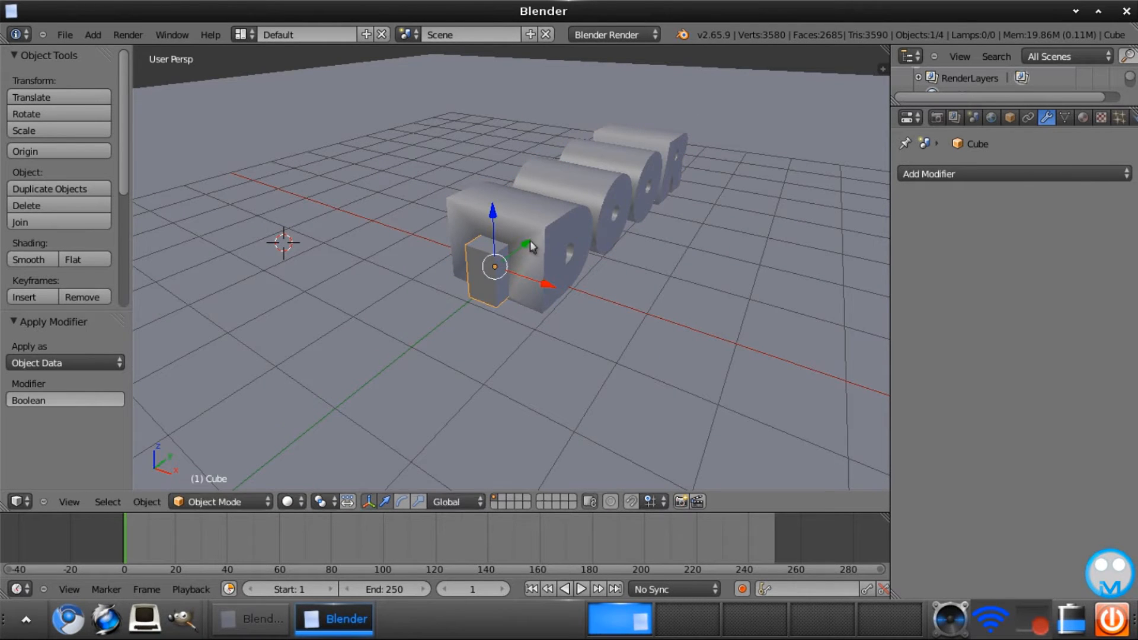
{"action": "key", "text": "g"}
{"action": "key", "text": "y"}
{"action": "left_click", "coordinate": [397, 344]}
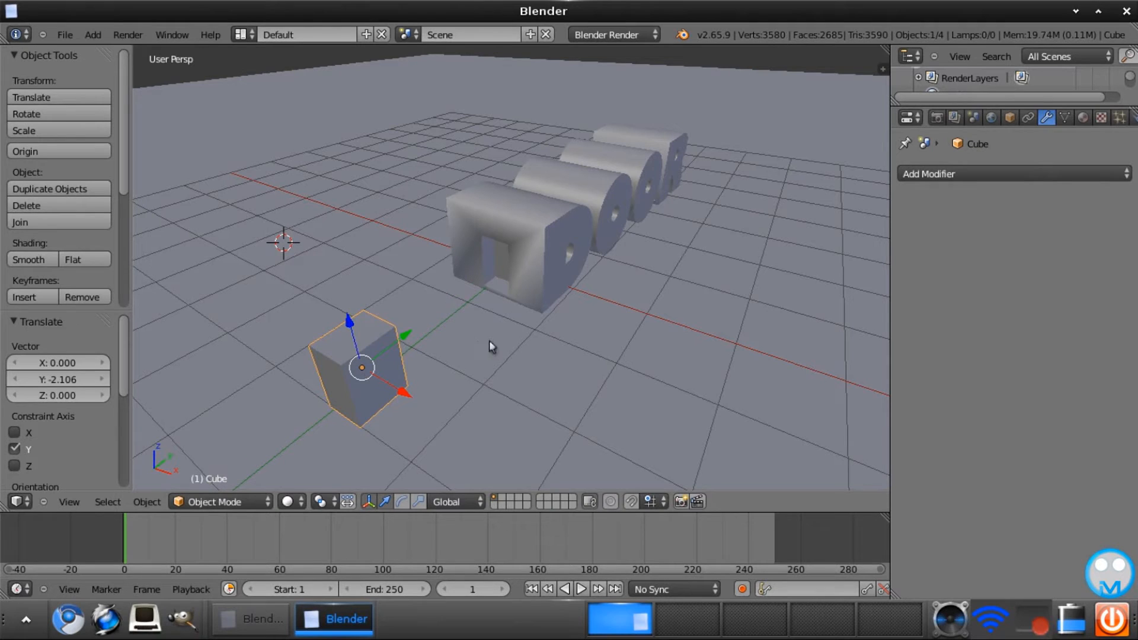
- Slide the door block back along Y into the D's opening and pull it out by -0.596 units in front of it
{"action": "key", "text": "g"}
{"action": "key", "text": "y"}
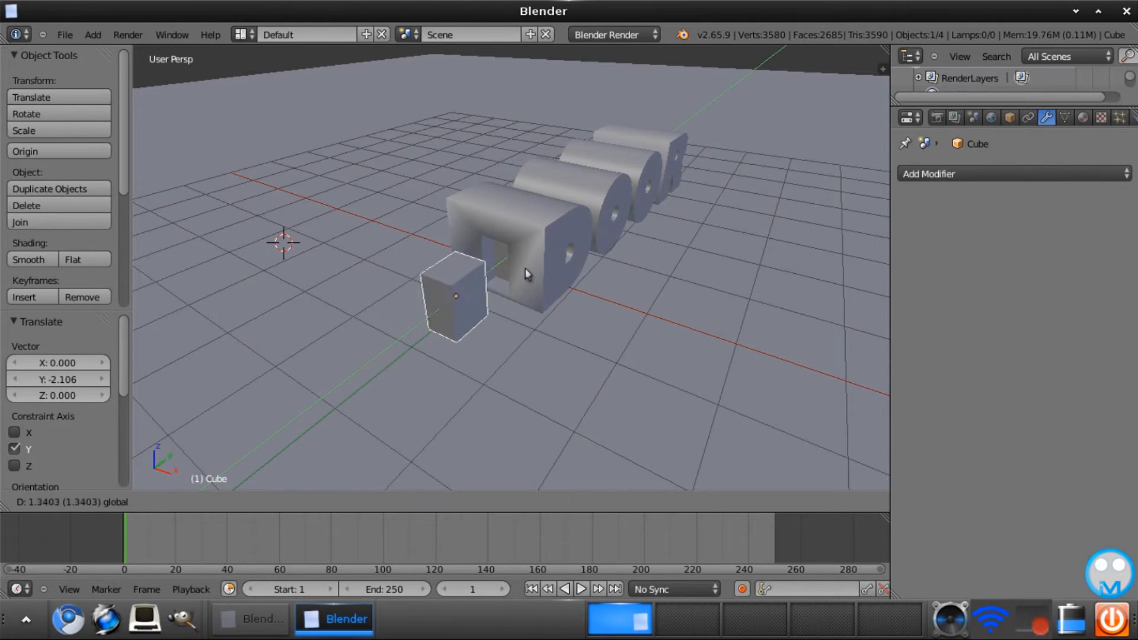
{"action": "left_click_drag", "start_coordinate": [590, 223], "coordinate": [511, 416]}
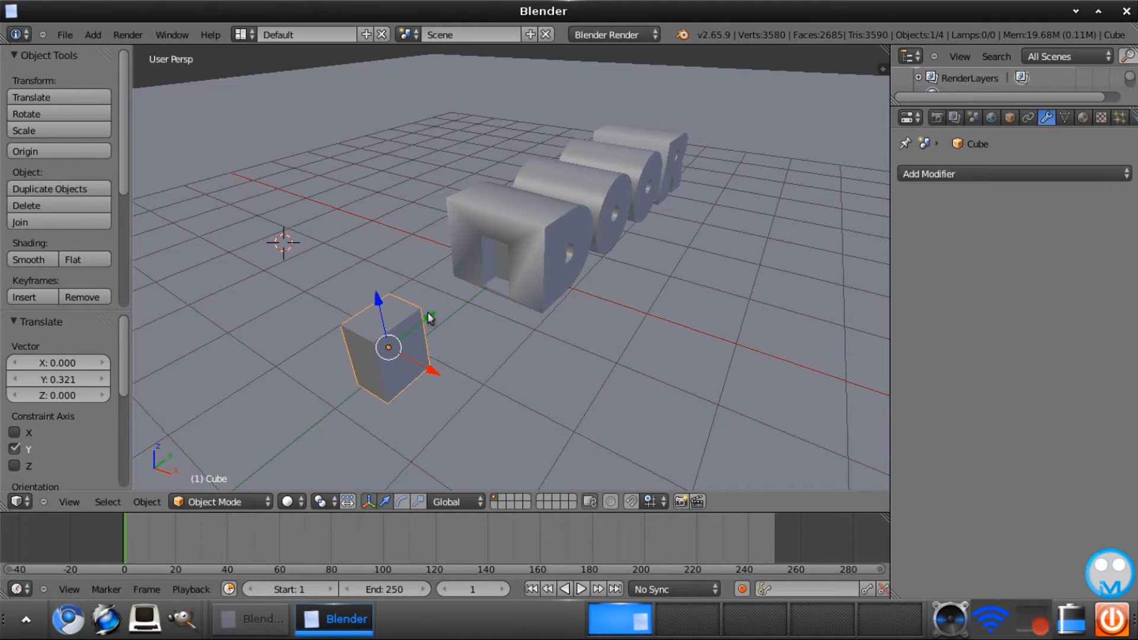
{"action": "key", "text": "g"}
{"action": "key", "text": "y"}
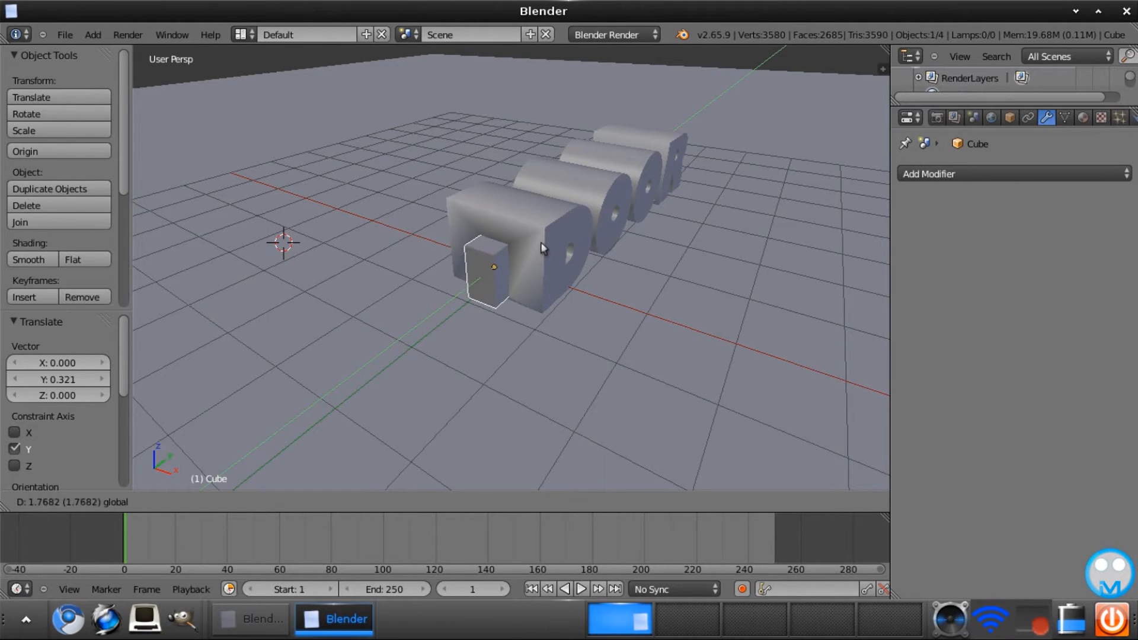
{"action": "left_click", "coordinate": [540, 242]}
{"action": "left_click_drag", "start_coordinate": [526, 244], "coordinate": [501, 275]}
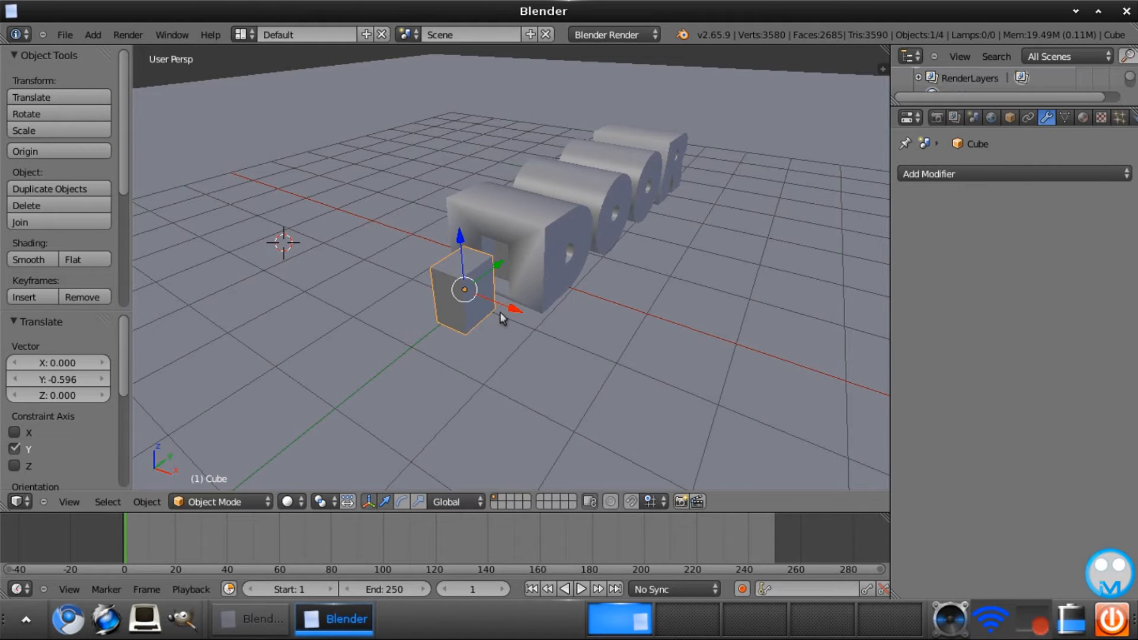
- Scale the door block by 1.127 along Z and by 0.992 along X
{"action": "middle_click_drag", "start_coordinate": [499, 311], "coordinate": [564, 272]}
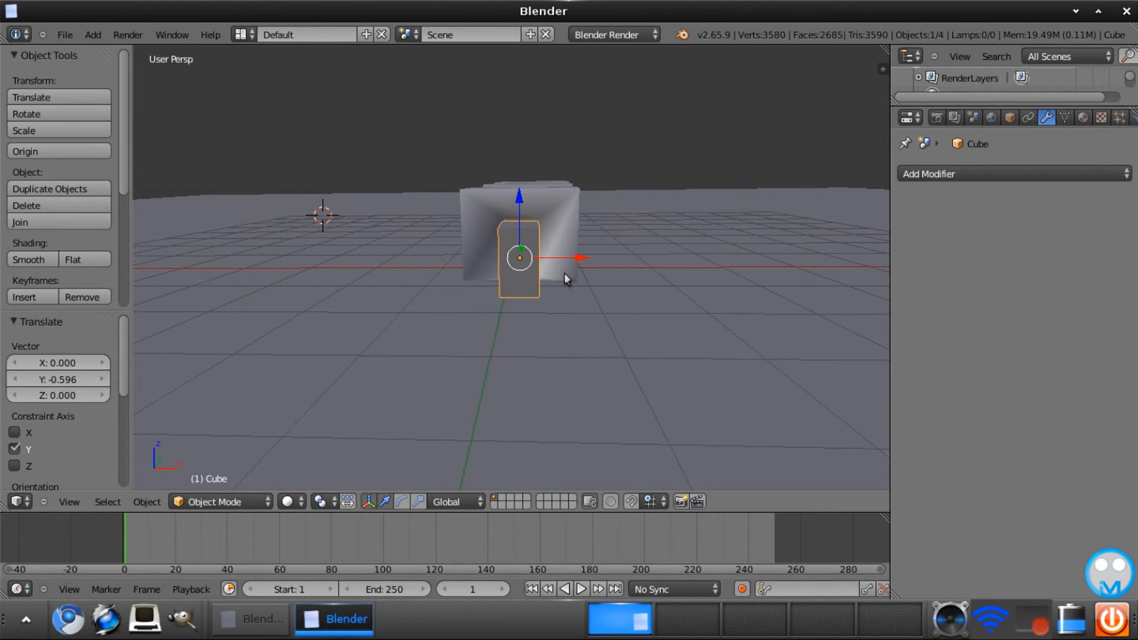
{"action": "key", "text": "s"}
{"action": "key", "text": "z"}
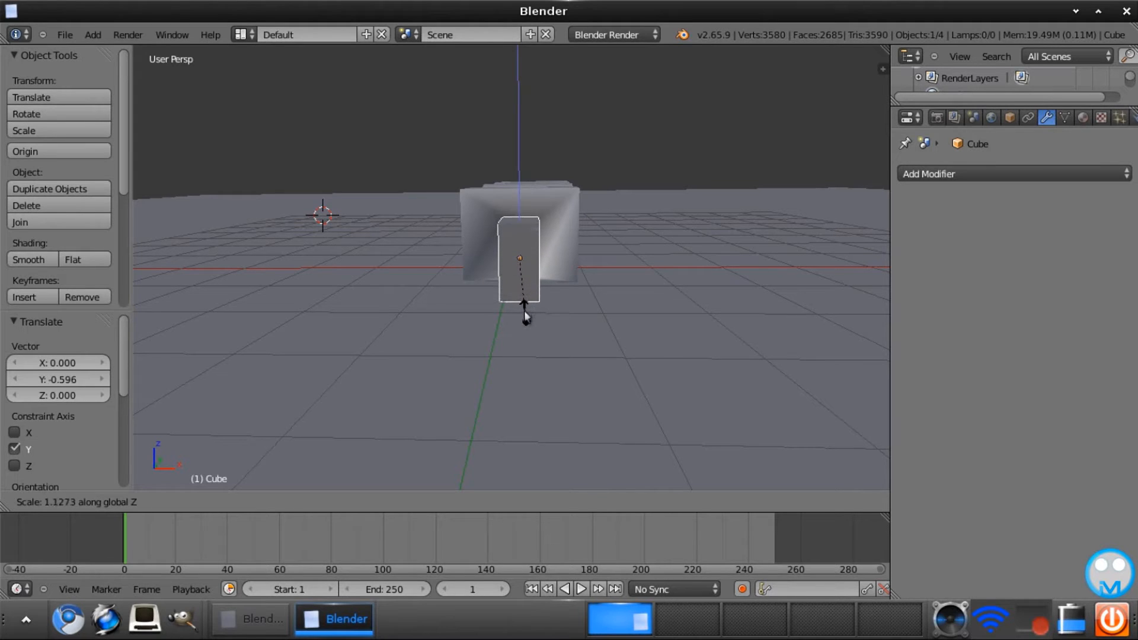
{"action": "left_click", "coordinate": [524, 310]}
{"action": "key", "text": "s"}
{"action": "key", "text": "x"}
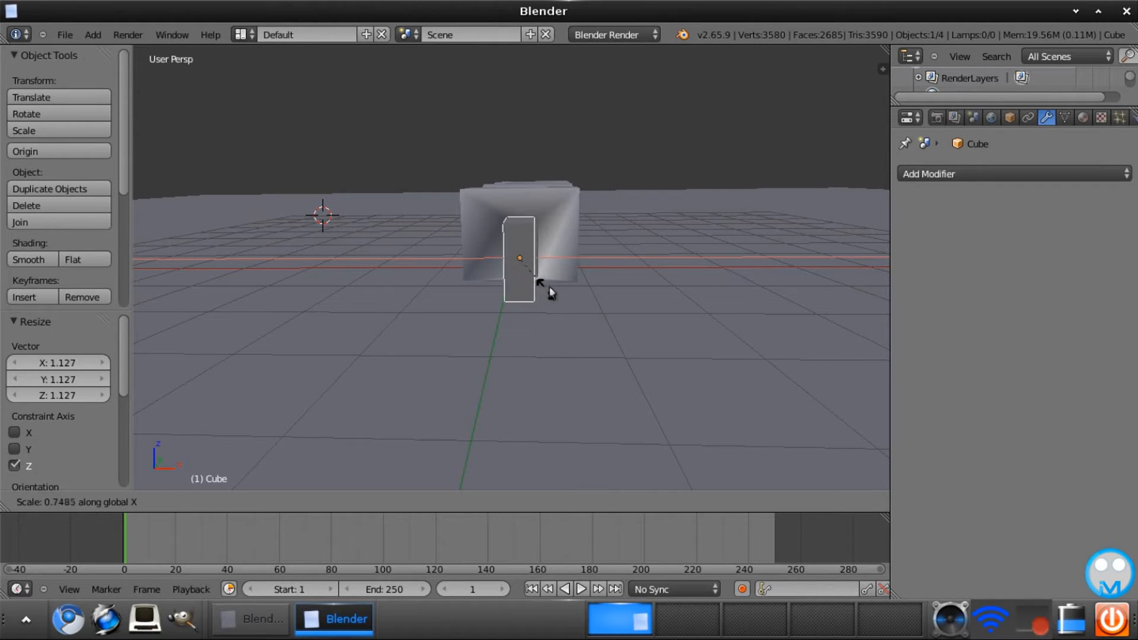
{"action": "left_click", "coordinate": [566, 289]}
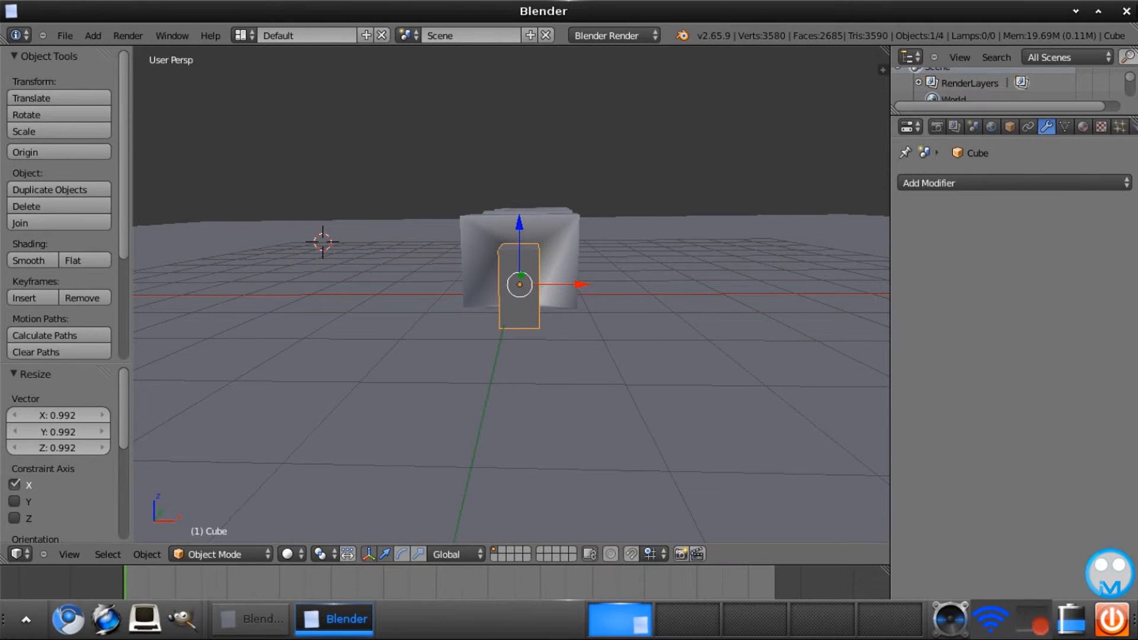
- Switch the viewport to Wireframe shading and enter Edit Mode on the door block
{"action": "left_click", "coordinate": [1101, 13]}
{"action": "middle_click_drag", "start_coordinate": [691, 321], "coordinate": [604, 354]}
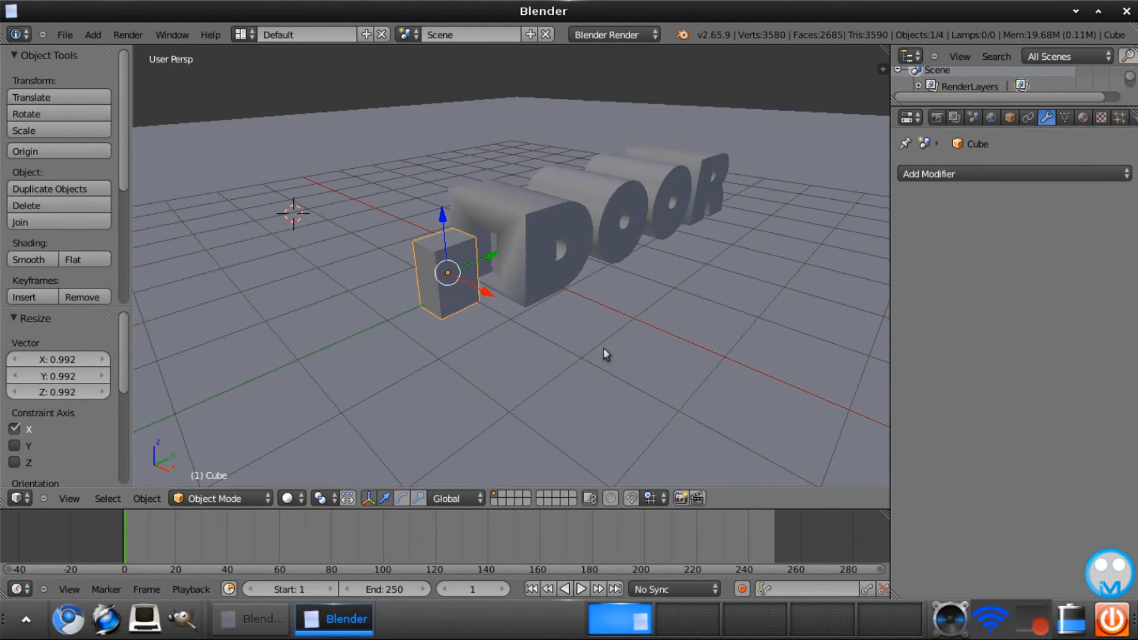
{"action": "left_click", "coordinate": [289, 499]}
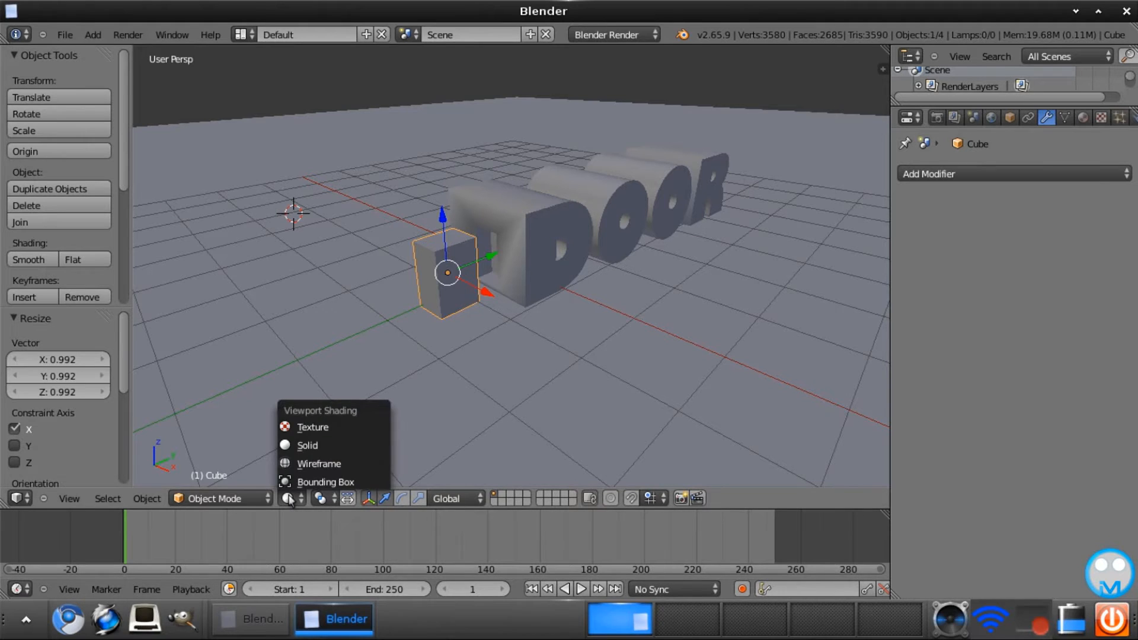
{"action": "left_click", "coordinate": [318, 464]}
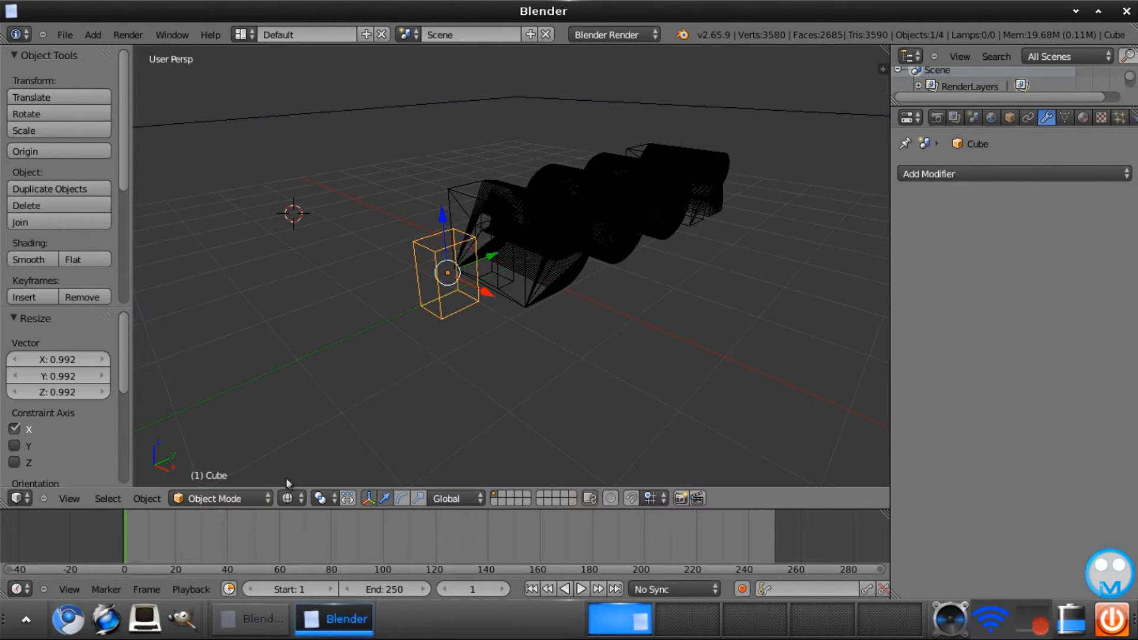
{"action": "left_click", "coordinate": [239, 501]}
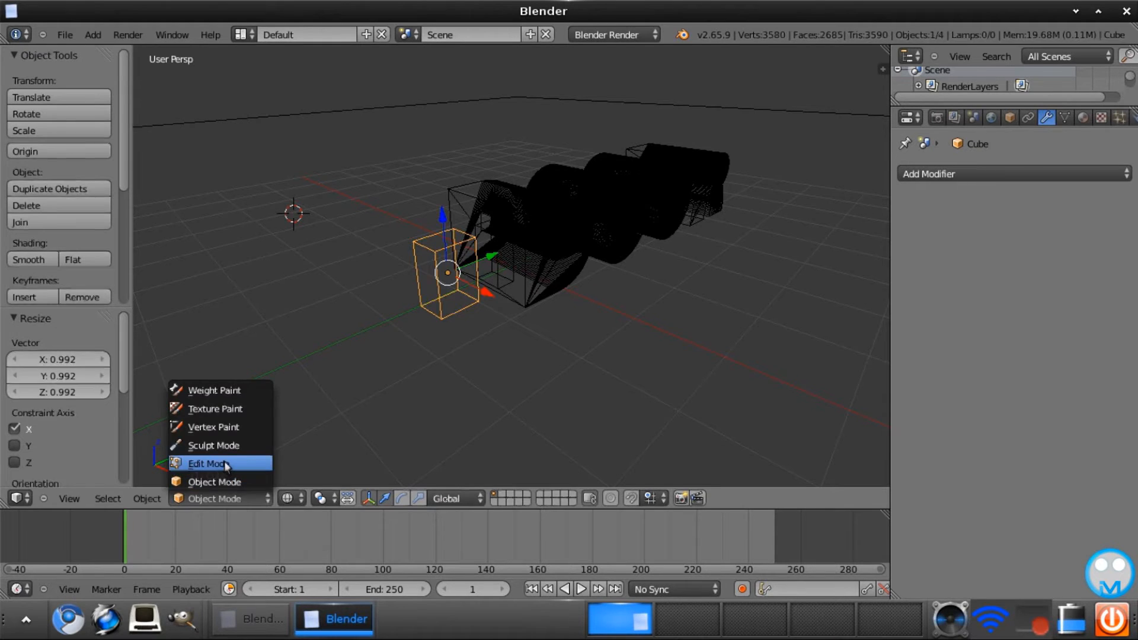
{"action": "left_click", "coordinate": [243, 466]}
- Select the four vertices of the door block's side facing away from the D and delete that face
{"action": "right_click", "coordinate": [441, 314]}
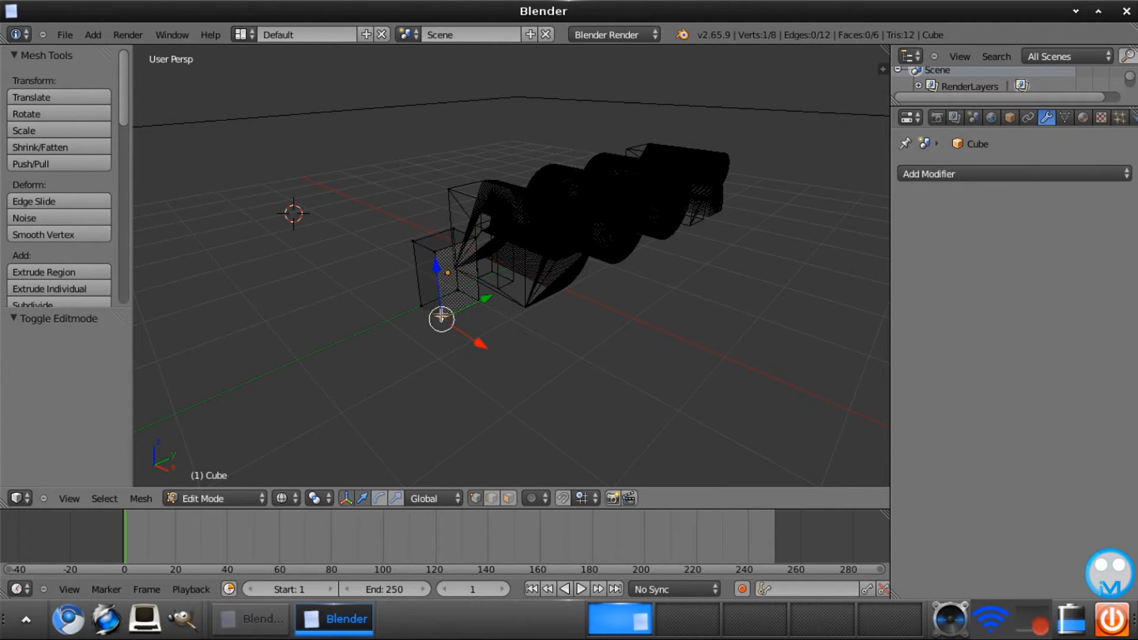
{"action": "right_click", "coordinate": [421, 308], "text": "shift"}
{"action": "right_click", "coordinate": [410, 242], "text": "shift"}
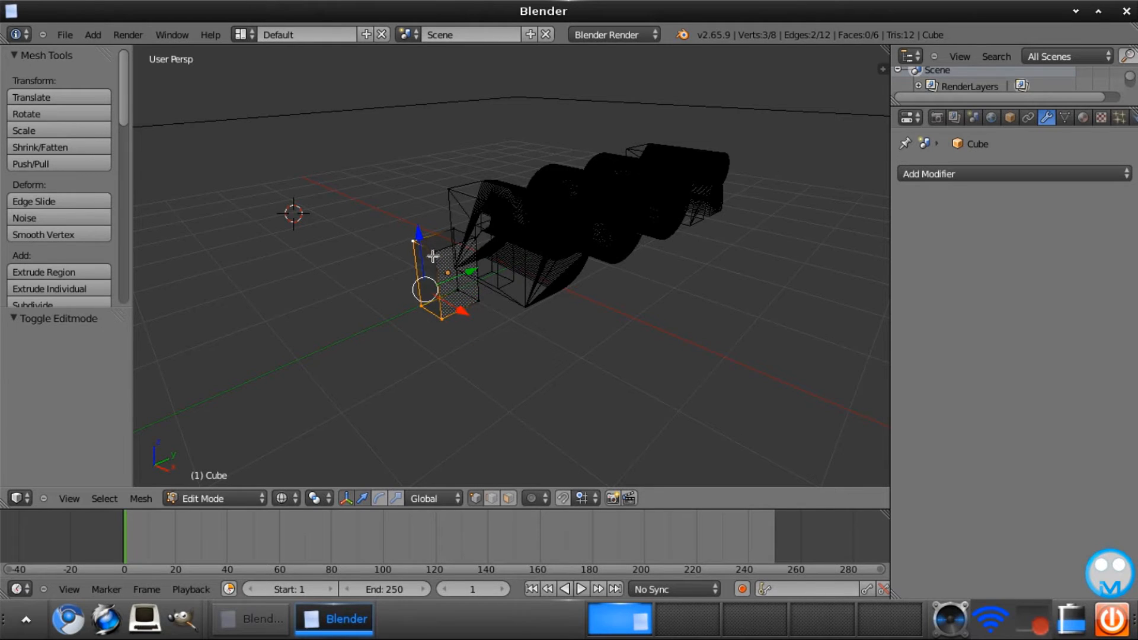
{"action": "right_click", "coordinate": [433, 256], "text": "shift"}
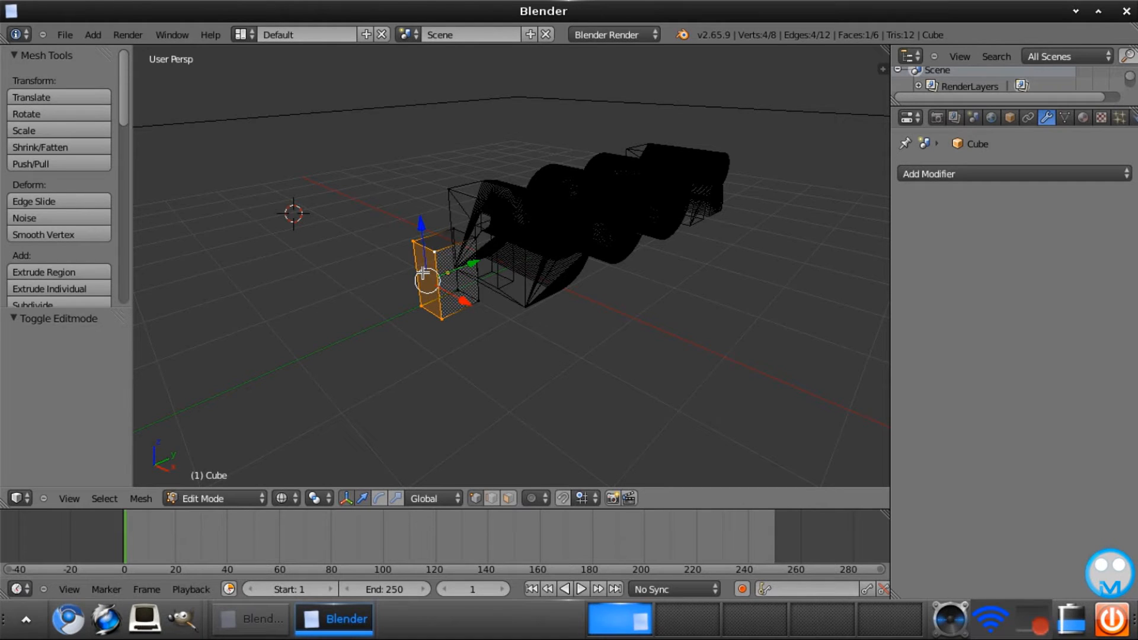
{"action": "key", "text": "x"}
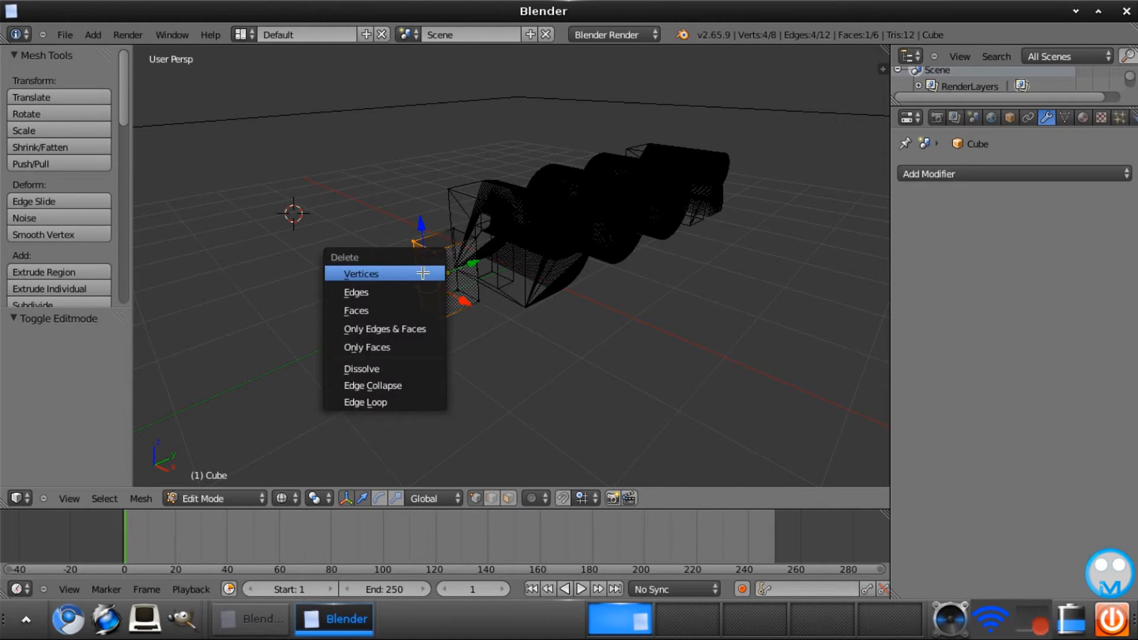
{"action": "left_click", "coordinate": [408, 309]}
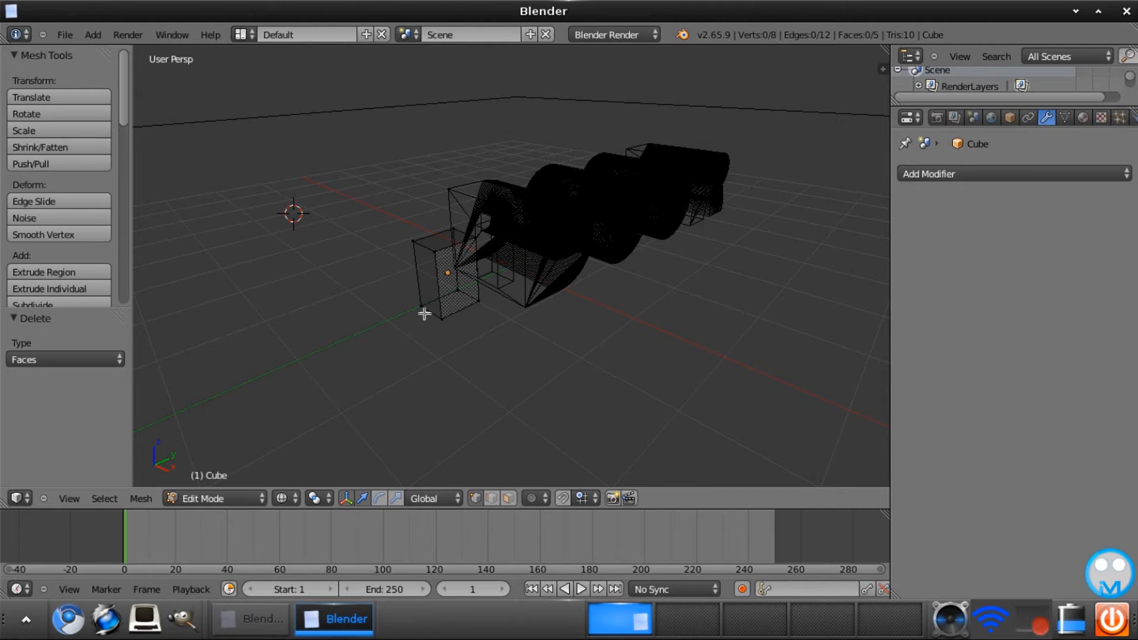
- Return to Object Mode and restore Solid viewport shading
{"action": "left_click", "coordinate": [207, 498]}
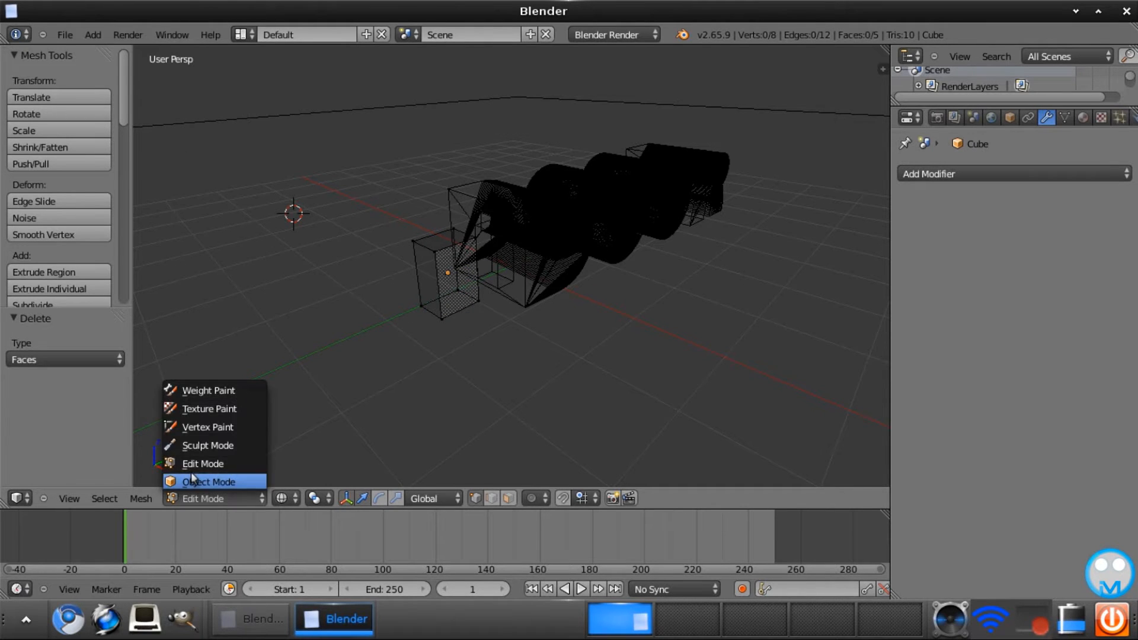
{"action": "left_click", "coordinate": [210, 480]}
{"action": "left_click", "coordinate": [291, 498]}
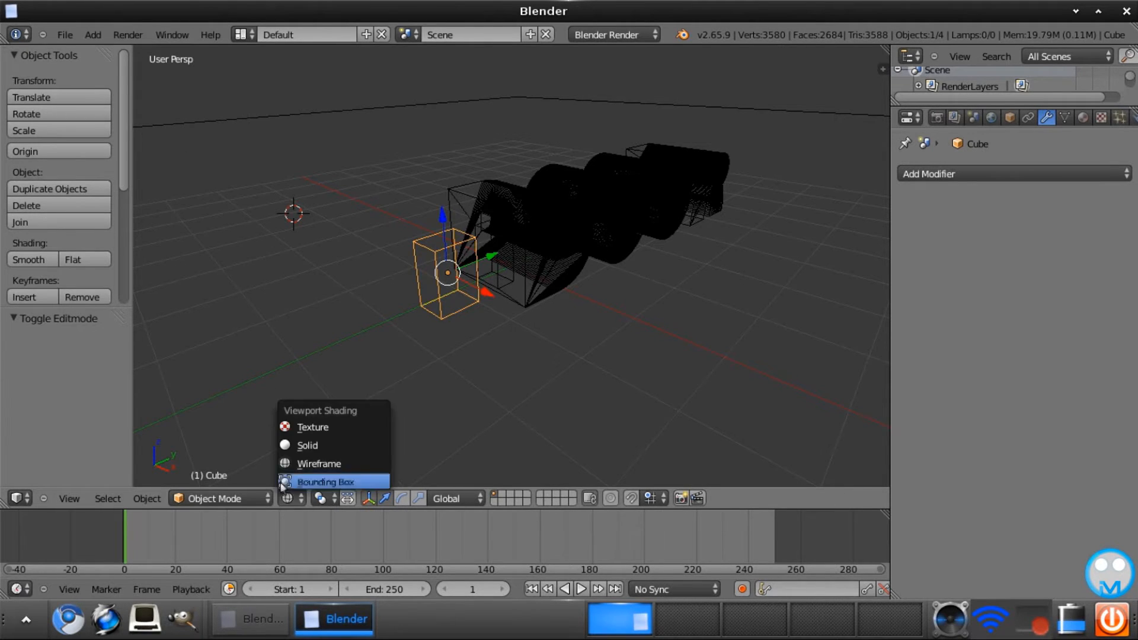
{"action": "left_click", "coordinate": [289, 443]}
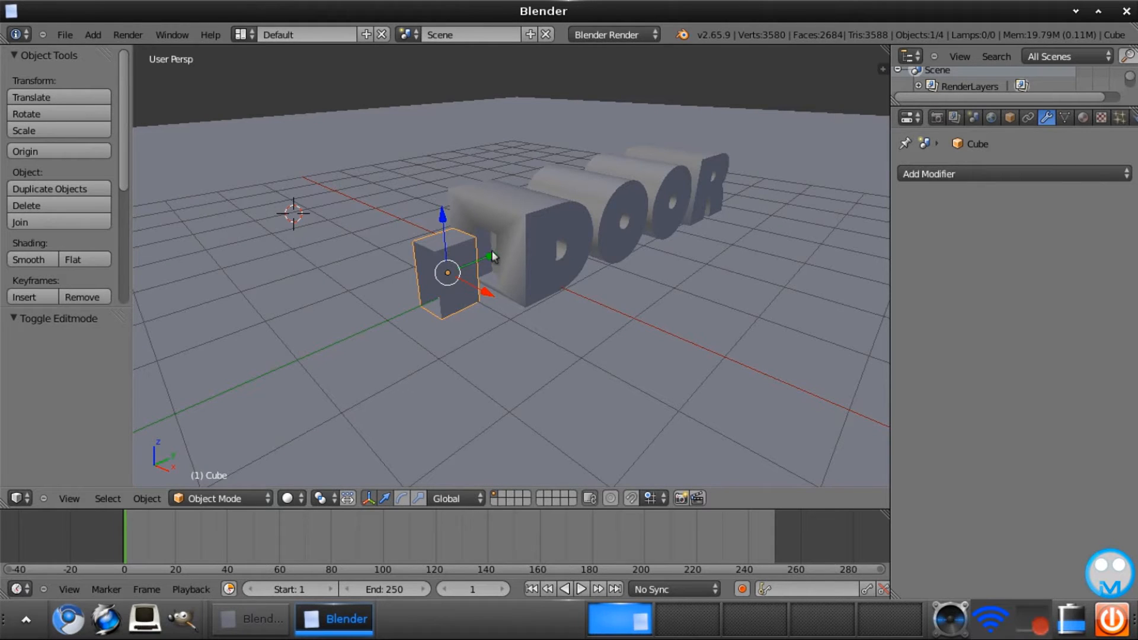
- Move the open door block 0.880 units along Y into the opening of the D
{"action": "key", "text": "g"}
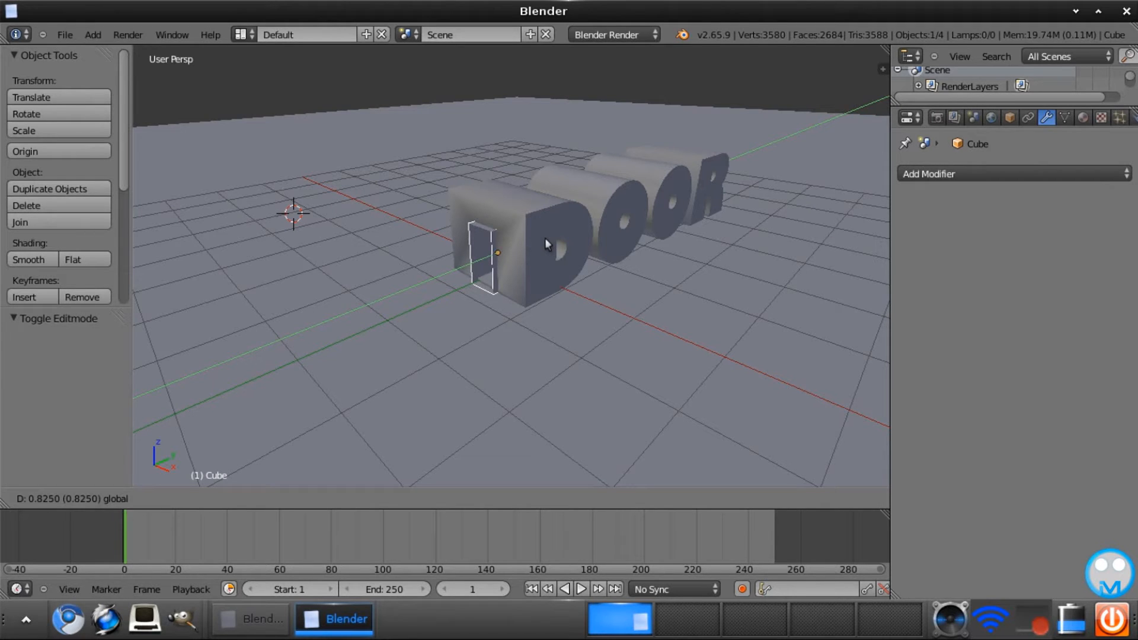
{"action": "left_click", "coordinate": [549, 237]}
{"action": "middle_click_drag", "start_coordinate": [638, 352], "coordinate": [624, 331]}
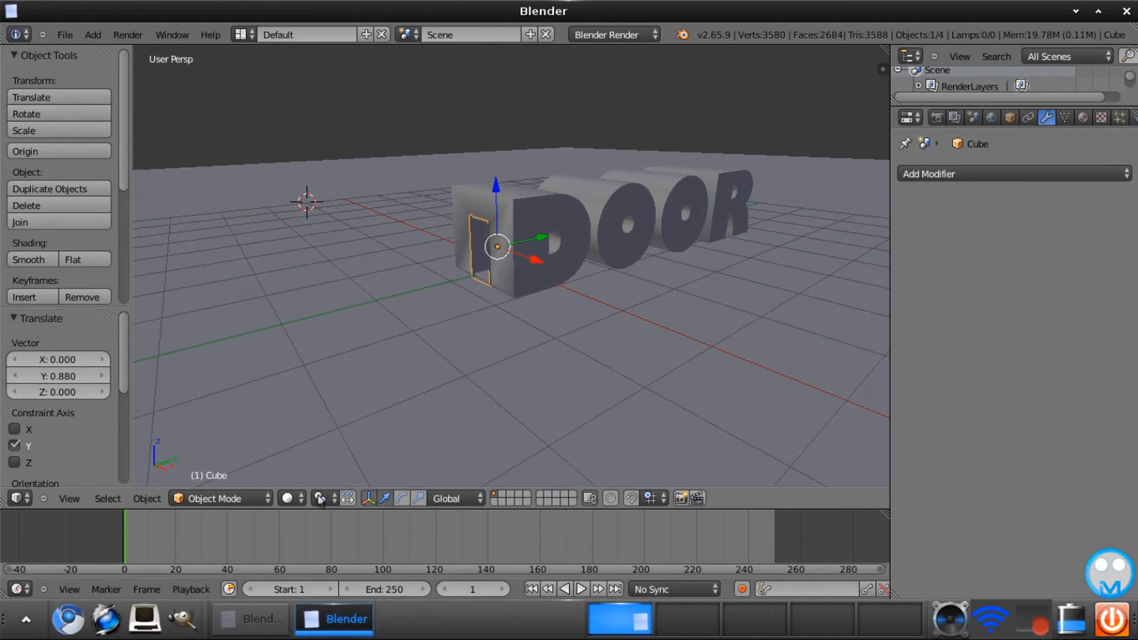
- In Wireframe shading and Edit Mode, select the door block's four bottom vertices and delete the bottom face
{"action": "left_click", "coordinate": [291, 498]}
{"action": "left_click", "coordinate": [305, 463]}
{"action": "left_click", "coordinate": [259, 502]}
{"action": "left_click", "coordinate": [249, 463]}
{"action": "right_click", "coordinate": [488, 285]}
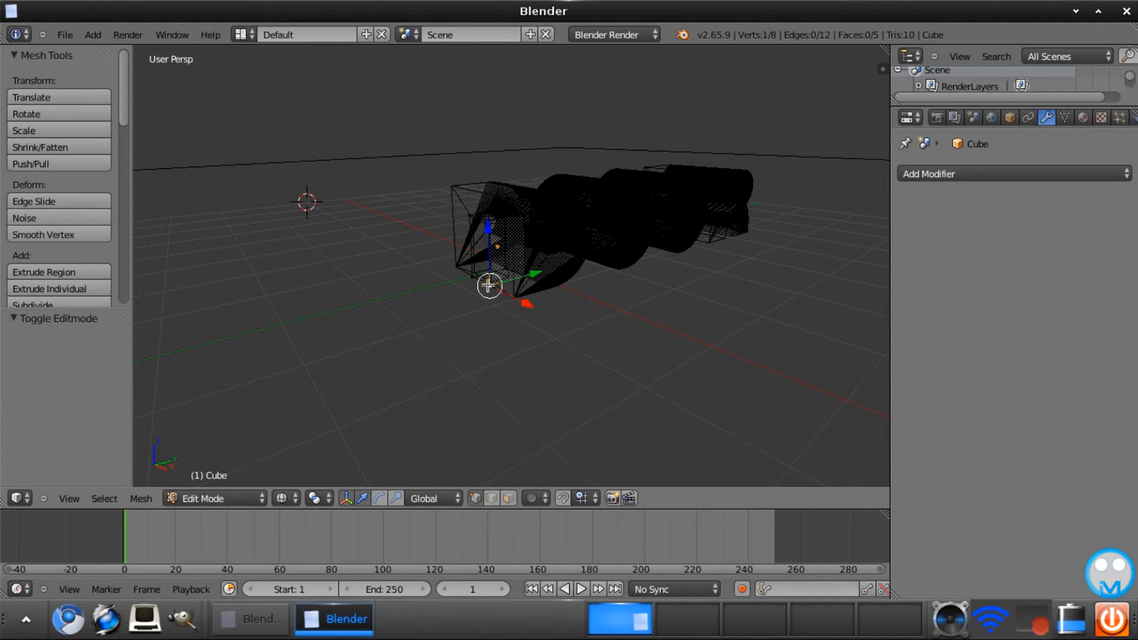
{"action": "right_click", "coordinate": [476, 278], "text": "shift"}
{"action": "right_click", "coordinate": [505, 270], "text": "shift"}
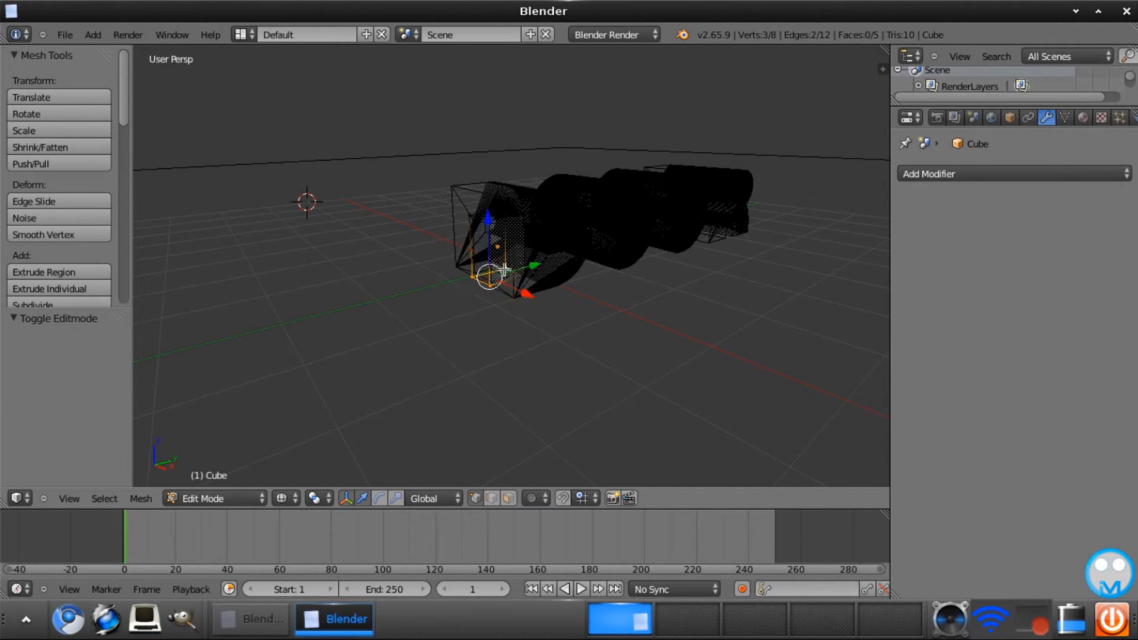
{"action": "right_click", "coordinate": [519, 276], "text": "shift"}
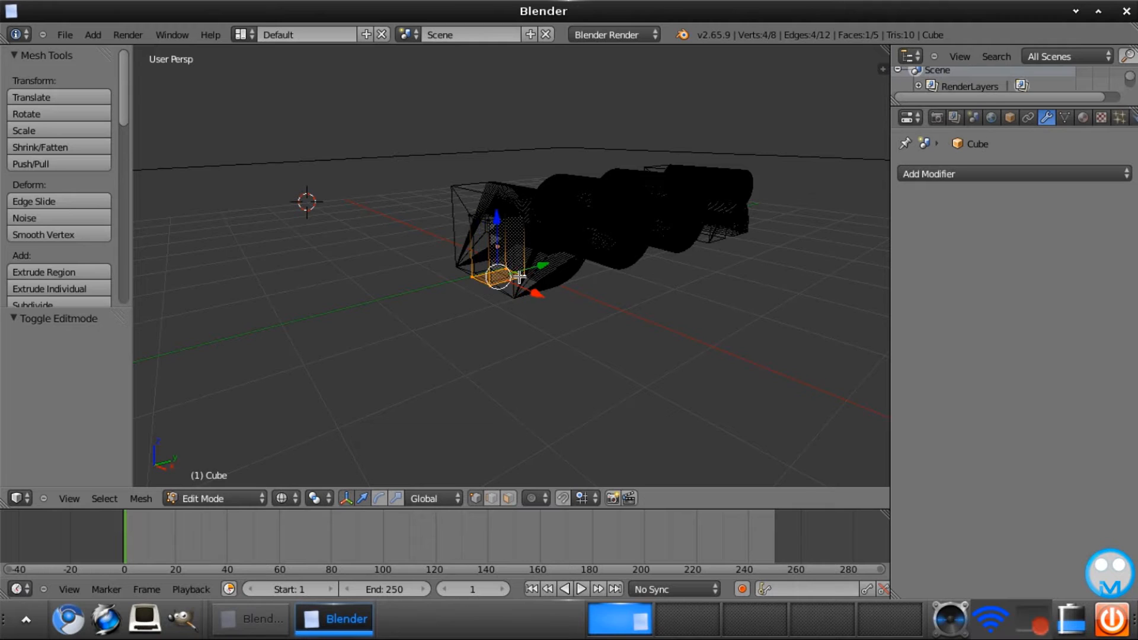
{"action": "key", "text": "x"}
{"action": "left_click", "coordinate": [473, 303]}
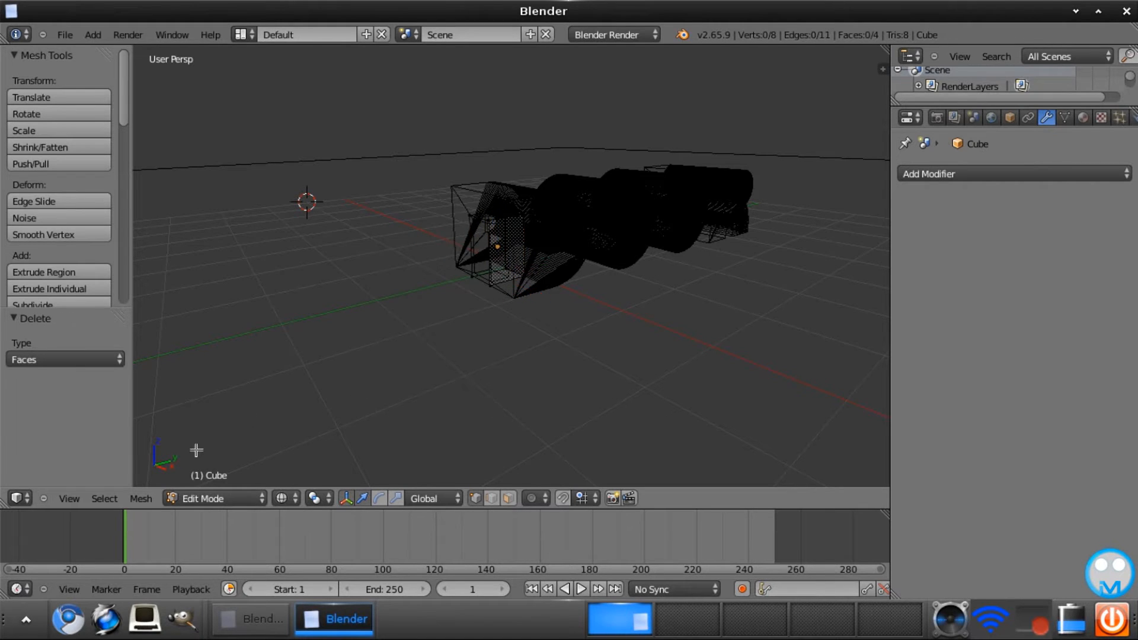
- Return to Object Mode and restore Solid viewport shading to view the bottomless door block
{"action": "left_click", "coordinate": [242, 498]}
{"action": "left_click", "coordinate": [243, 474]}
{"action": "left_click", "coordinate": [288, 499]}
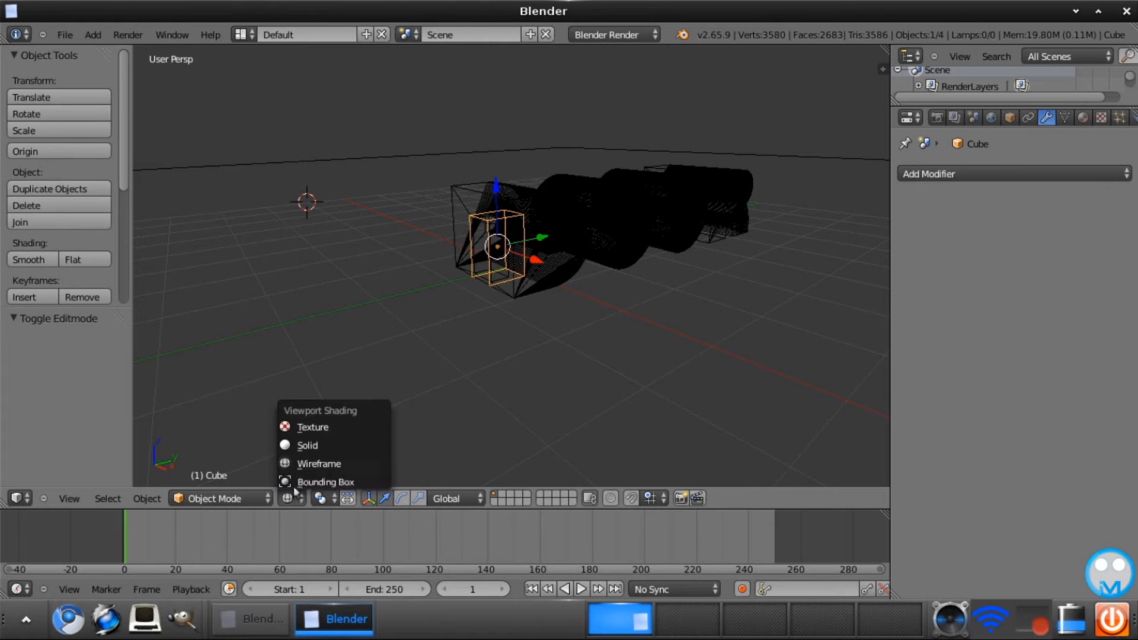
{"action": "left_click", "coordinate": [306, 445]}
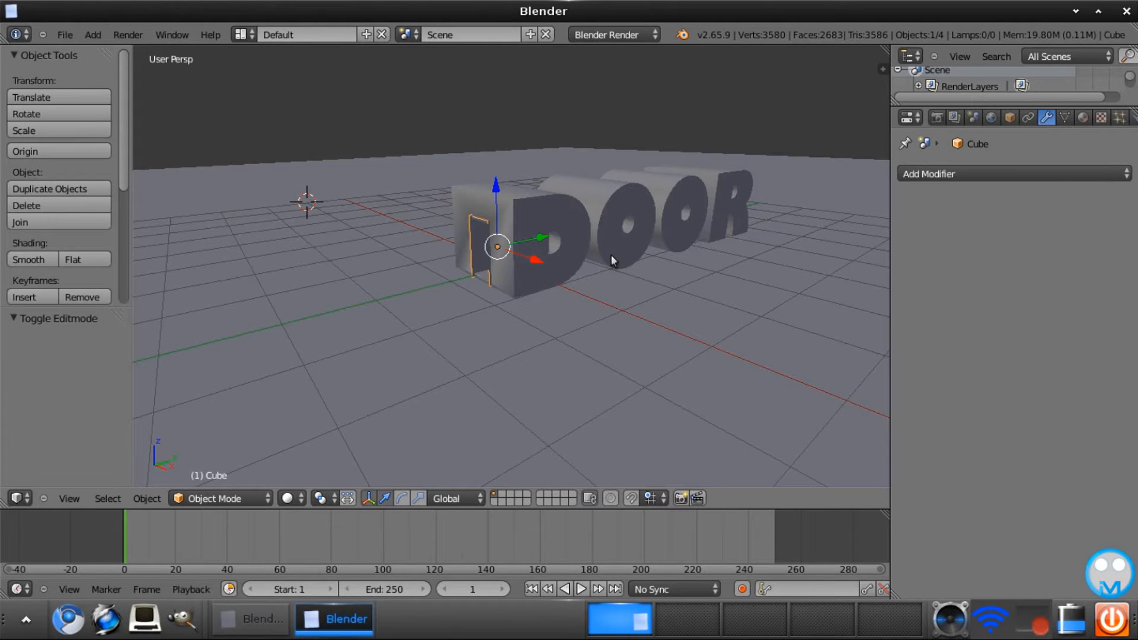
- Copy and paste the door block, then move the duplicate -0.598 along Y out in front of the D
{"action": "mouse_move", "coordinate": [585, 325]}
{"action": "middle_mouse_down"}
{"action": "mouse_move", "coordinate": [719, 353]}
{"action": "mouse_move", "coordinate": [600, 300]}
{"action": "mouse_move", "coordinate": [524, 318]}
{"action": "mouse_move", "coordinate": [615, 348]}
{"action": "mouse_move", "coordinate": [668, 340]}
{"action": "mouse_move", "coordinate": [770, 381]}
{"action": "mouse_move", "coordinate": [607, 360]}
{"action": "mouse_move", "coordinate": [549, 328]}
{"action": "mouse_move", "coordinate": [574, 302]}
{"action": "mouse_move", "coordinate": [665, 324]}
{"action": "mouse_move", "coordinate": [655, 376]}
{"action": "mouse_move", "coordinate": [583, 367]}
{"action": "mouse_move", "coordinate": [663, 408]}
{"action": "mouse_move", "coordinate": [571, 315]}
{"action": "middle_mouse_up"}
{"action": "key", "text": "ctrl+c"}
{"action": "left_click", "coordinate": [572, 319]}
{"action": "key", "text": "ctrl+v"}
{"action": "left_click", "coordinate": [571, 314]}
{"action": "left_click", "coordinate": [571, 311]}
{"action": "left_click_drag", "start_coordinate": [547, 239], "coordinate": [506, 246]}
{"action": "middle_click_drag", "start_coordinate": [568, 354], "coordinate": [612, 393]}
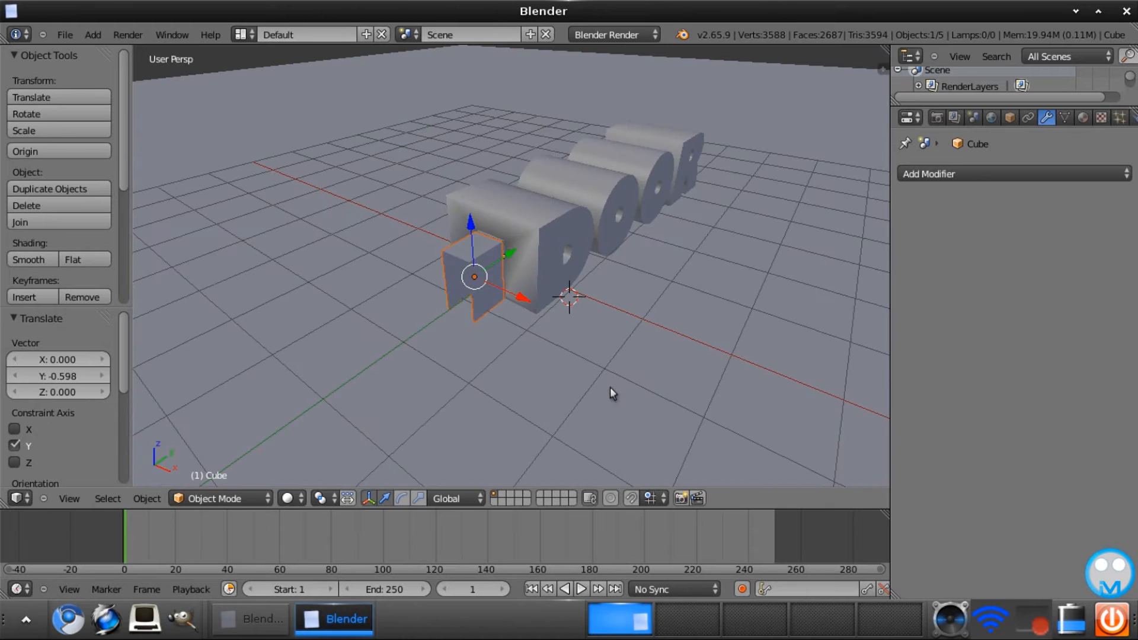
- Select the duplicated block, enter Edit Mode on it and switch to Wireframe shading
{"action": "right_click", "coordinate": [491, 305]}
{"action": "left_click", "coordinate": [254, 499]}
{"action": "left_click", "coordinate": [221, 464]}
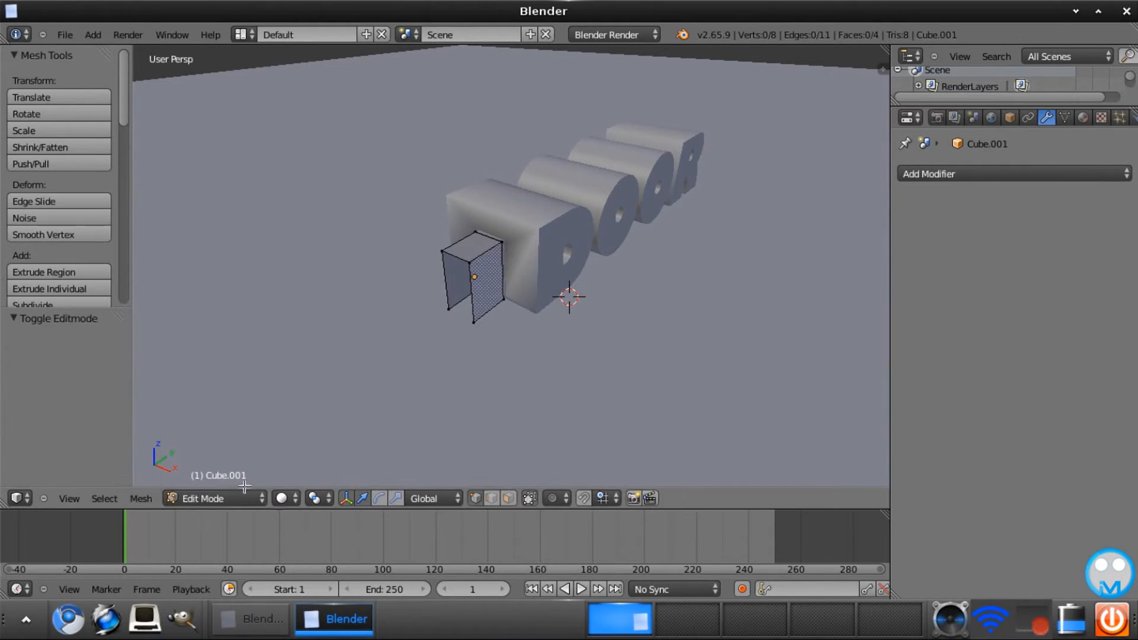
{"action": "left_click", "coordinate": [292, 499]}
{"action": "left_click", "coordinate": [292, 465]}
- Select seven vertices of the duplicate and delete its top, back and one side face, keeping only a single side panel
{"action": "right_click", "coordinate": [476, 322]}
{"action": "right_click", "coordinate": [503, 299], "text": "shift"}
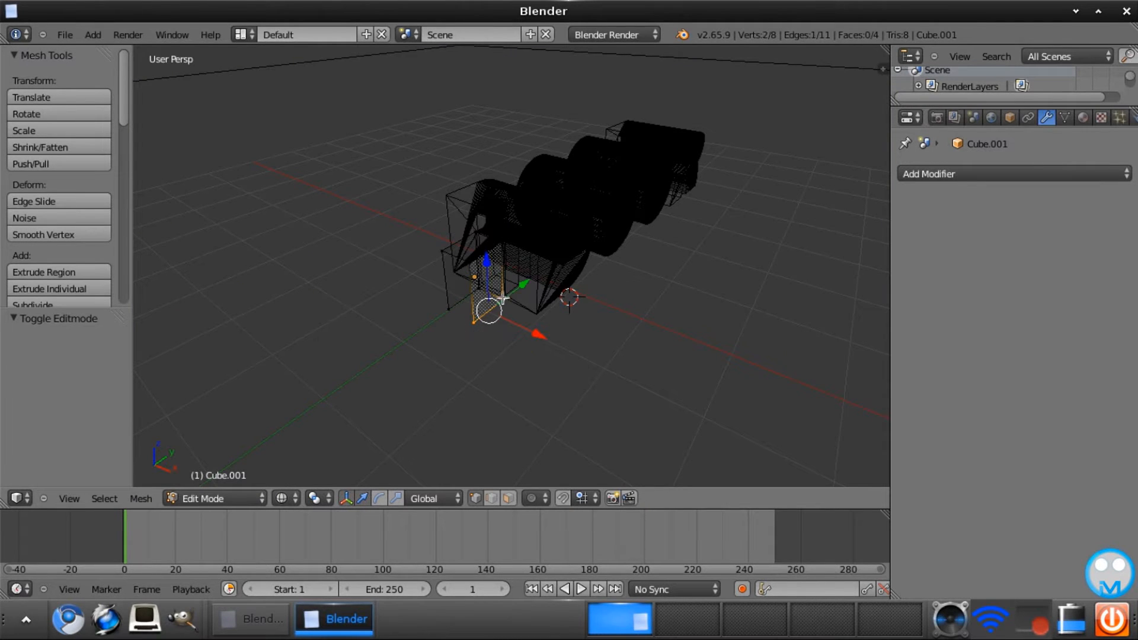
{"action": "right_click", "coordinate": [500, 245], "text": "shift"}
{"action": "right_click", "coordinate": [466, 261], "text": "shift"}
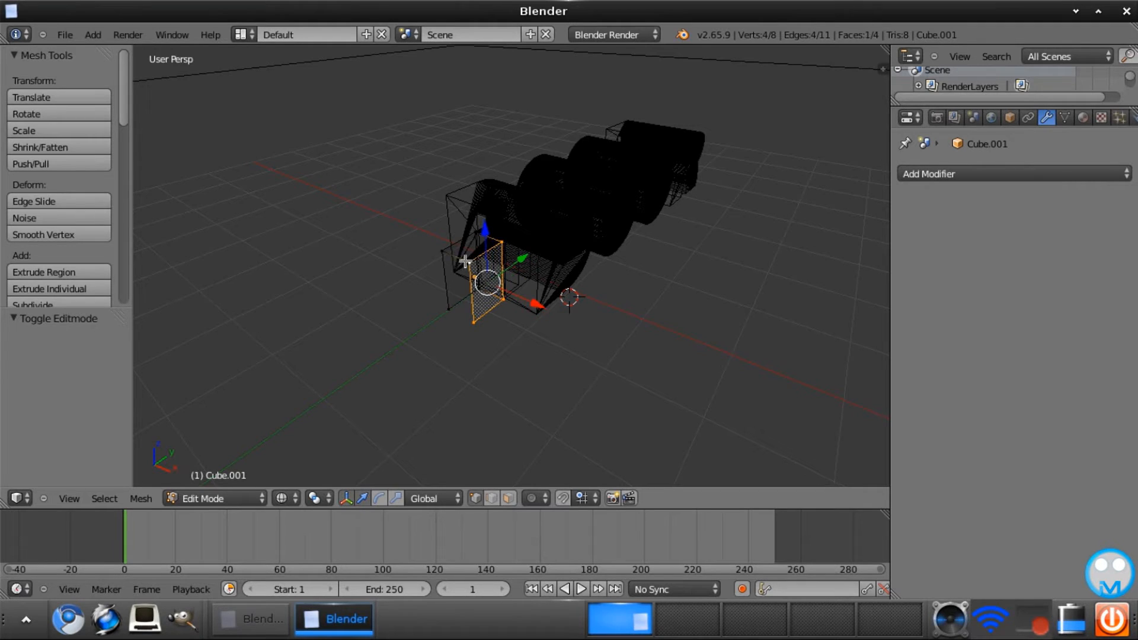
{"action": "right_click", "coordinate": [476, 236], "text": "shift"}
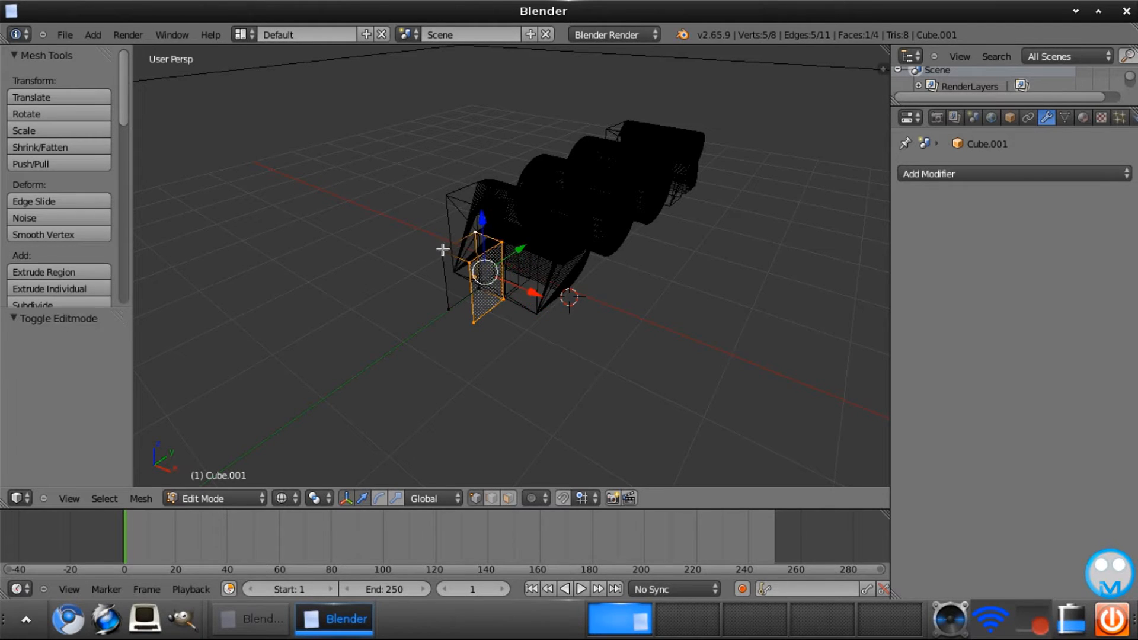
{"action": "right_click", "coordinate": [443, 250], "text": "shift"}
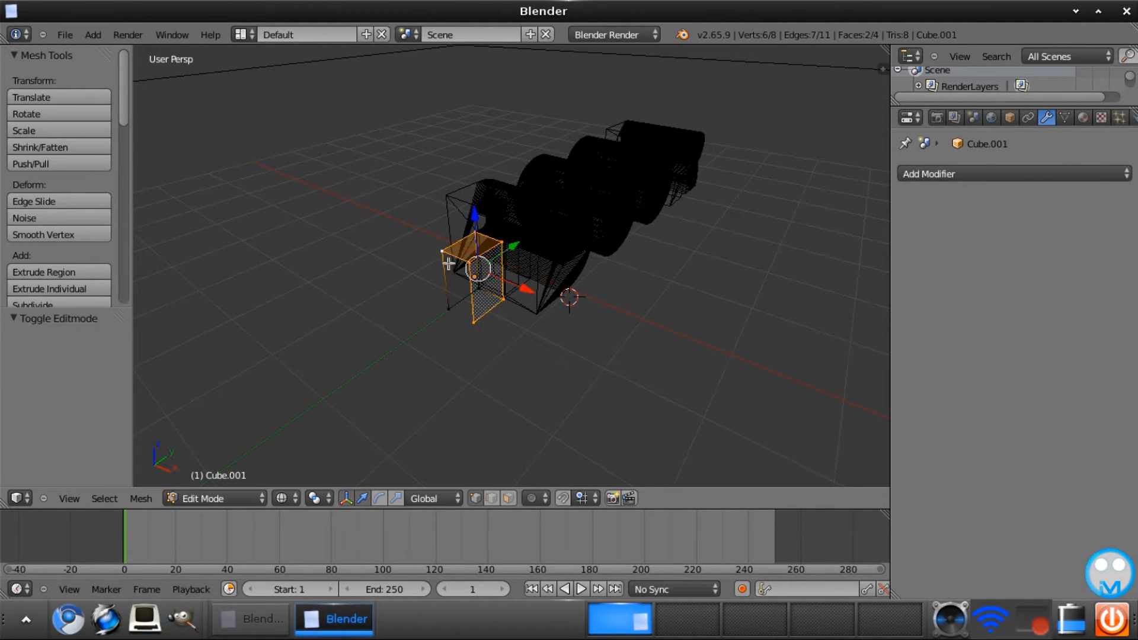
{"action": "right_click", "coordinate": [501, 297], "text": "shift"}
{"action": "right_click", "coordinate": [478, 290], "text": "shift"}
{"action": "right_click", "coordinate": [502, 298], "text": "shift"}
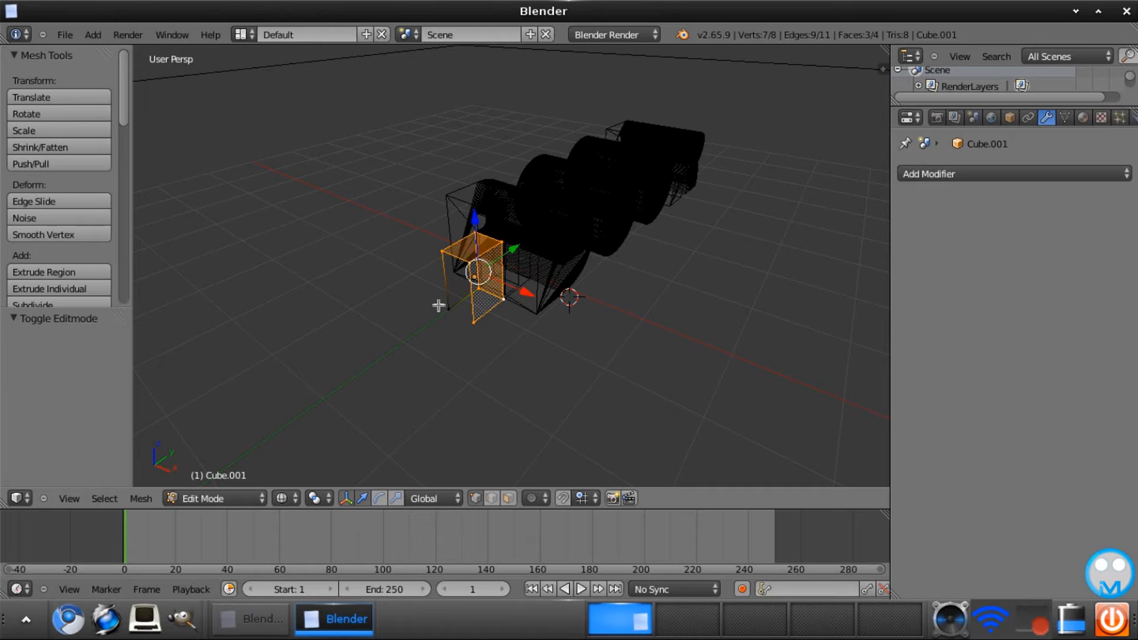
{"action": "key", "text": "x"}
{"action": "left_click", "coordinate": [483, 251]}
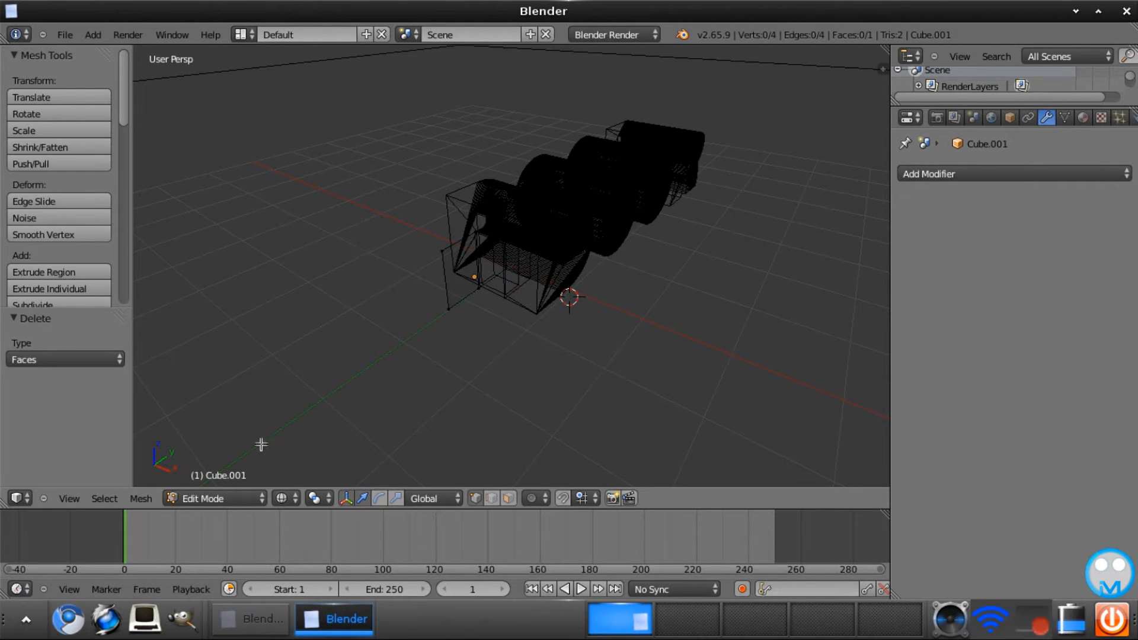
- Restore Solid viewport shading and return to Object Mode with the remaining door panel
{"action": "left_click", "coordinate": [282, 498]}
{"action": "left_click", "coordinate": [299, 450]}
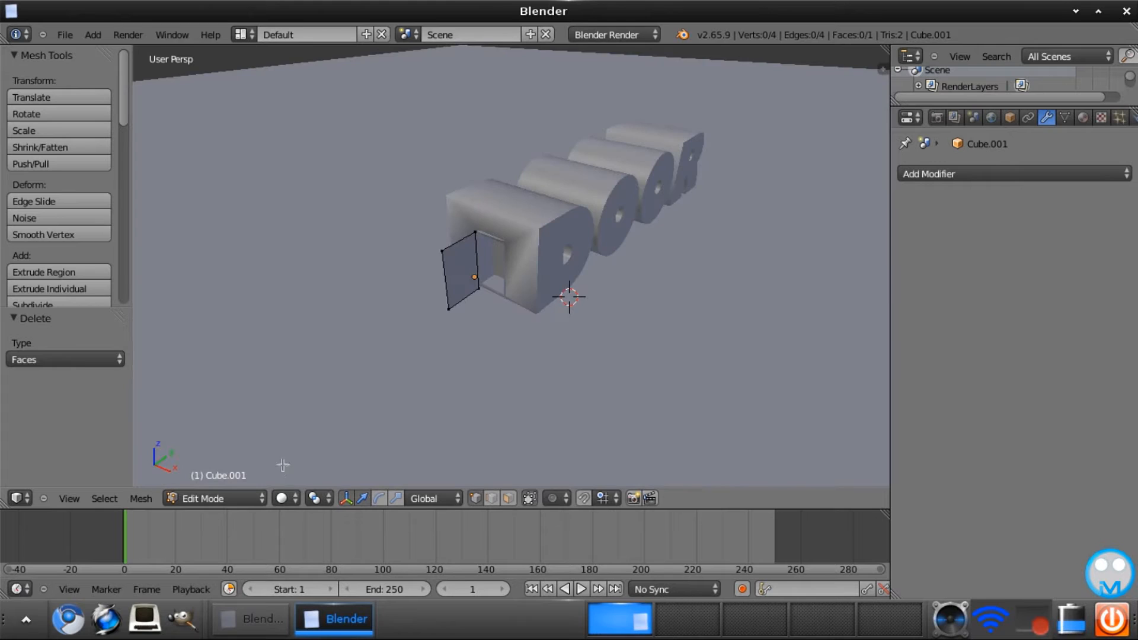
{"action": "left_click", "coordinate": [259, 499]}
{"action": "left_click", "coordinate": [207, 478]}
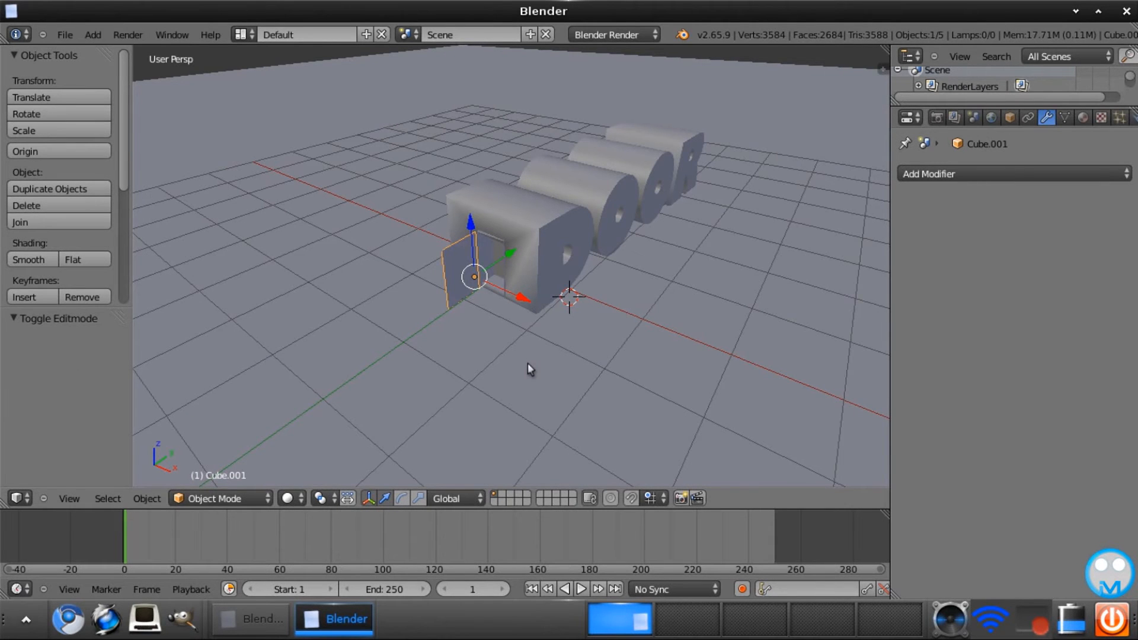
- Rotate the door panel about the Z axis, then shift it -0.116 and 0.02954 along X to line up with the doorway edge
{"action": "middle_click_drag", "start_coordinate": [527, 363], "coordinate": [443, 291]}
{"action": "key", "text": "r"}
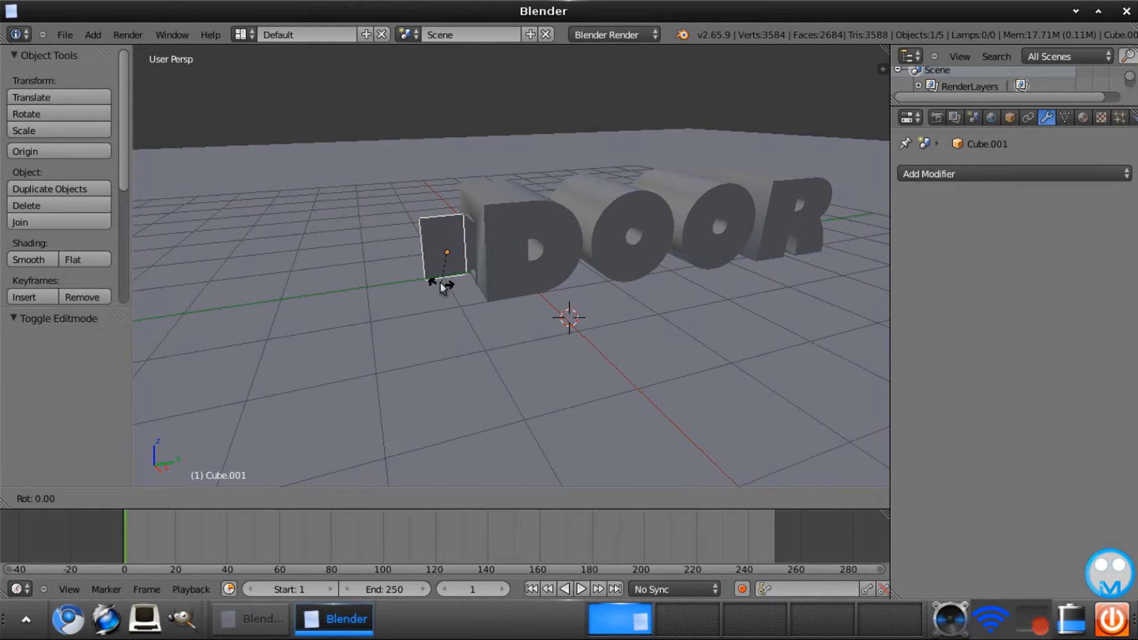
{"action": "left_click", "coordinate": [437, 285]}
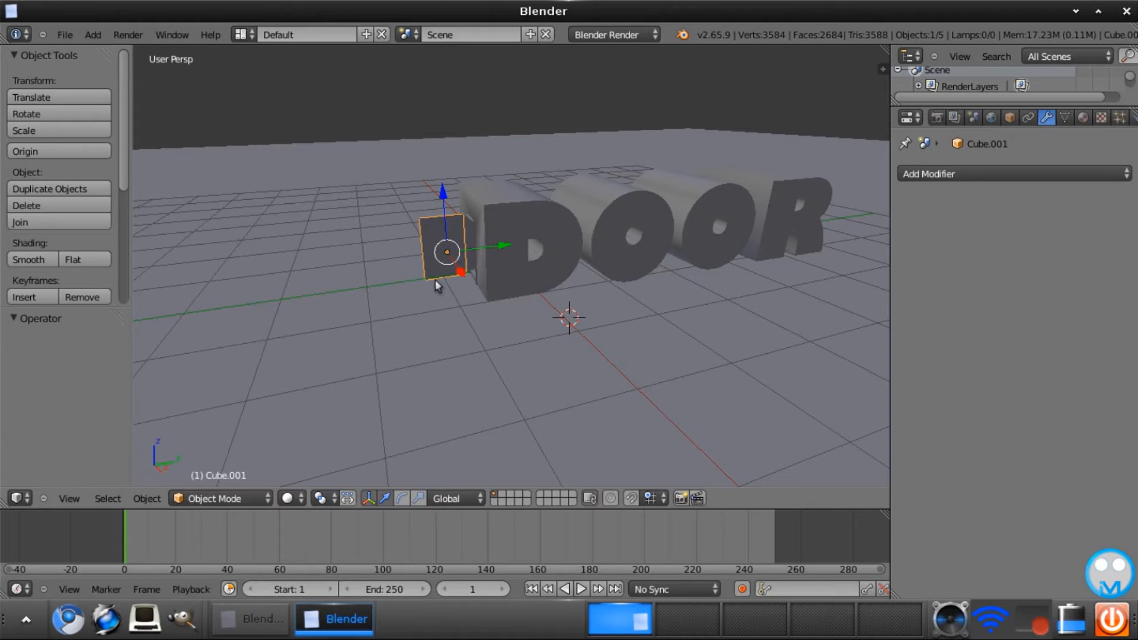
{"action": "key", "text": "r"}
{"action": "key", "text": "z"}
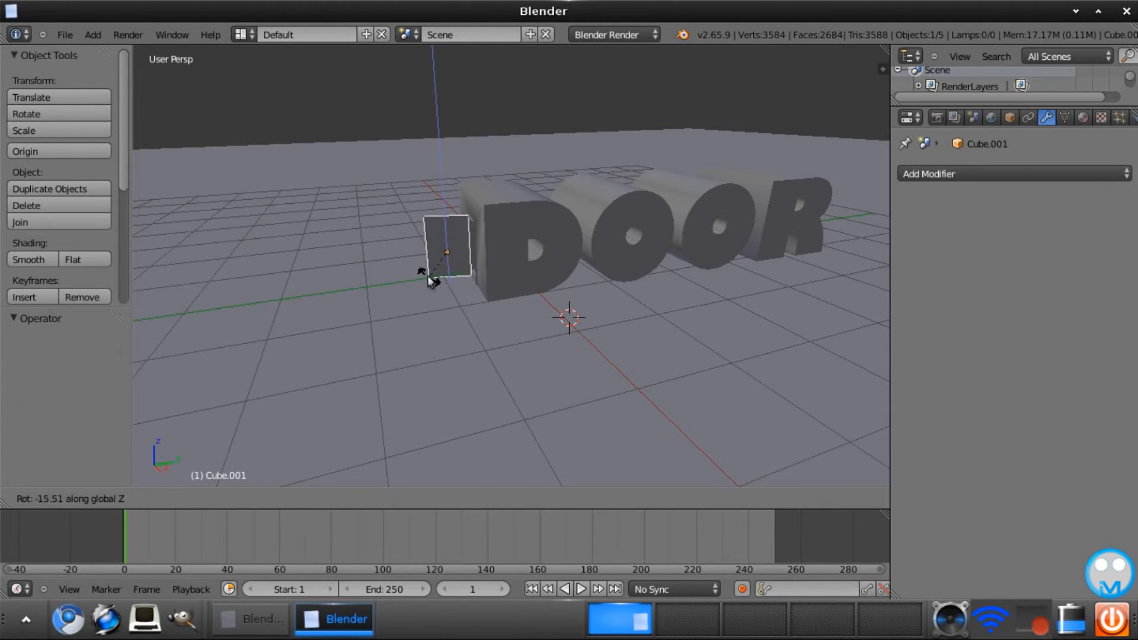
{"action": "left_click", "coordinate": [431, 281]}
{"action": "left_click_drag", "start_coordinate": [467, 277], "coordinate": [463, 273]}
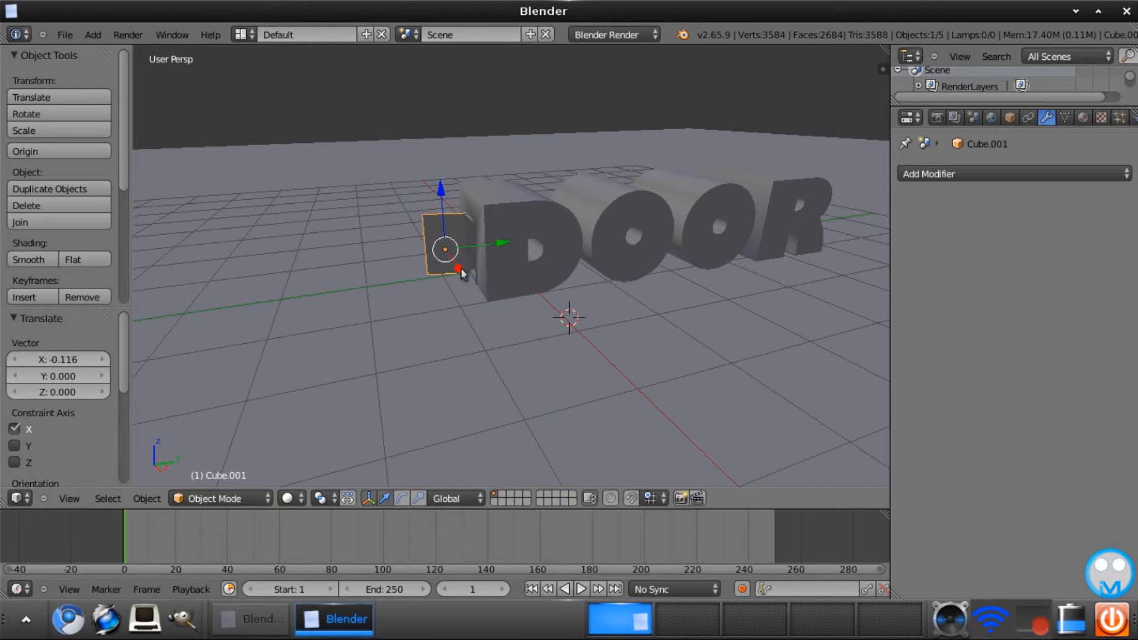
{"action": "middle_click_drag", "start_coordinate": [486, 349], "coordinate": [669, 452]}
{"action": "left_click_drag", "start_coordinate": [596, 305], "coordinate": [599, 307]}
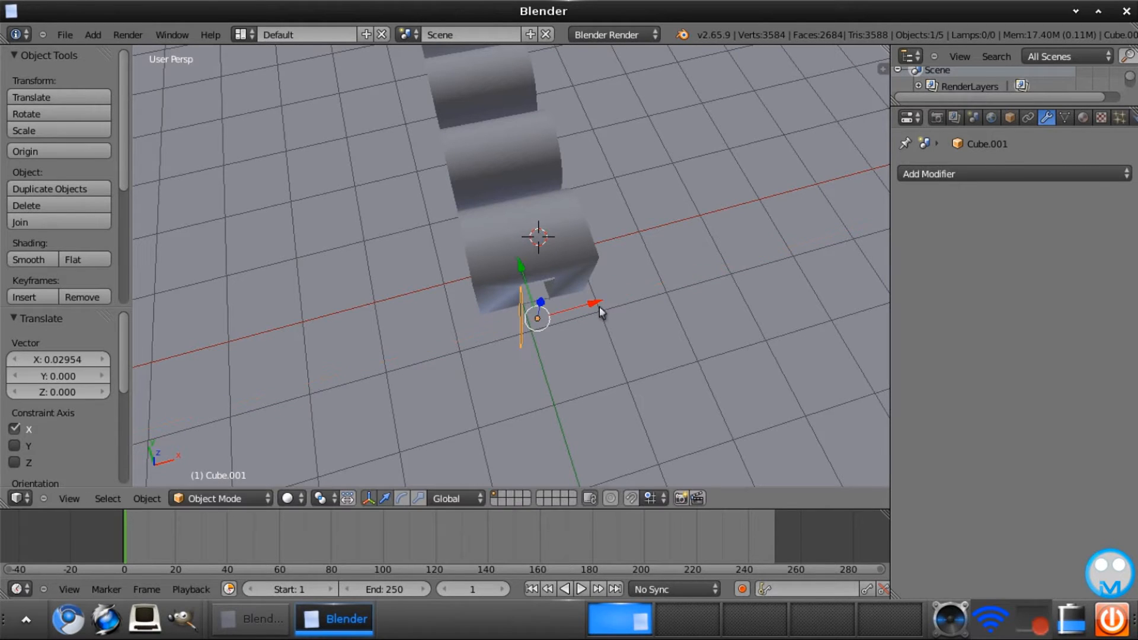
- Refine the door panel's rotation about the Z axis and move it -0.02844 along X
{"action": "middle_click_drag", "start_coordinate": [636, 338], "coordinate": [517, 305]}
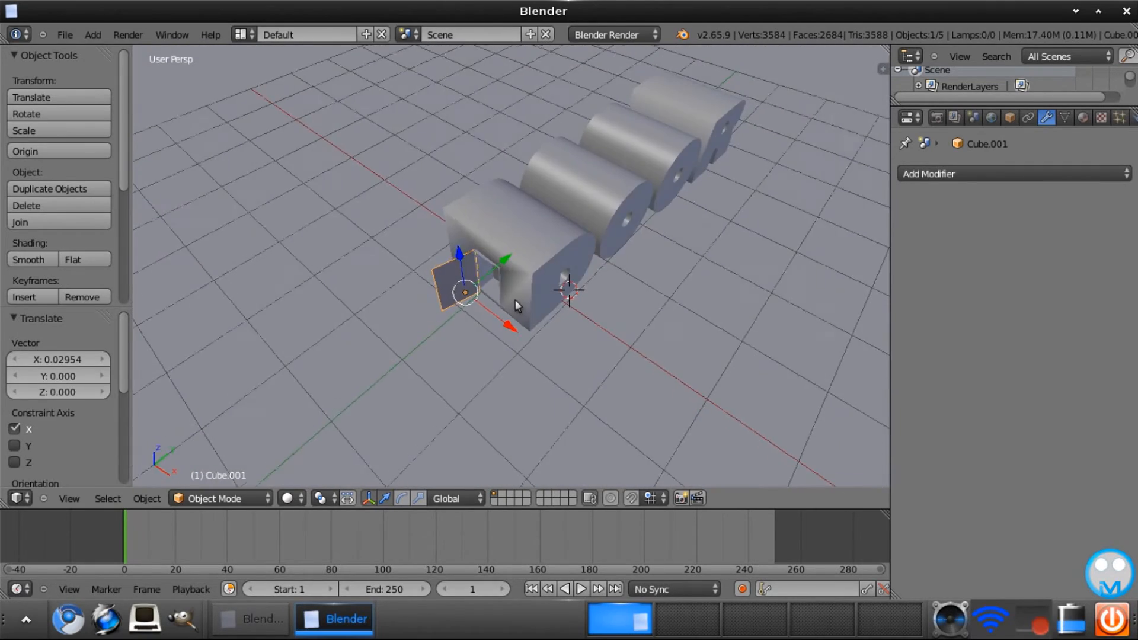
{"action": "key", "text": "r"}
{"action": "left_click", "coordinate": [516, 305]}
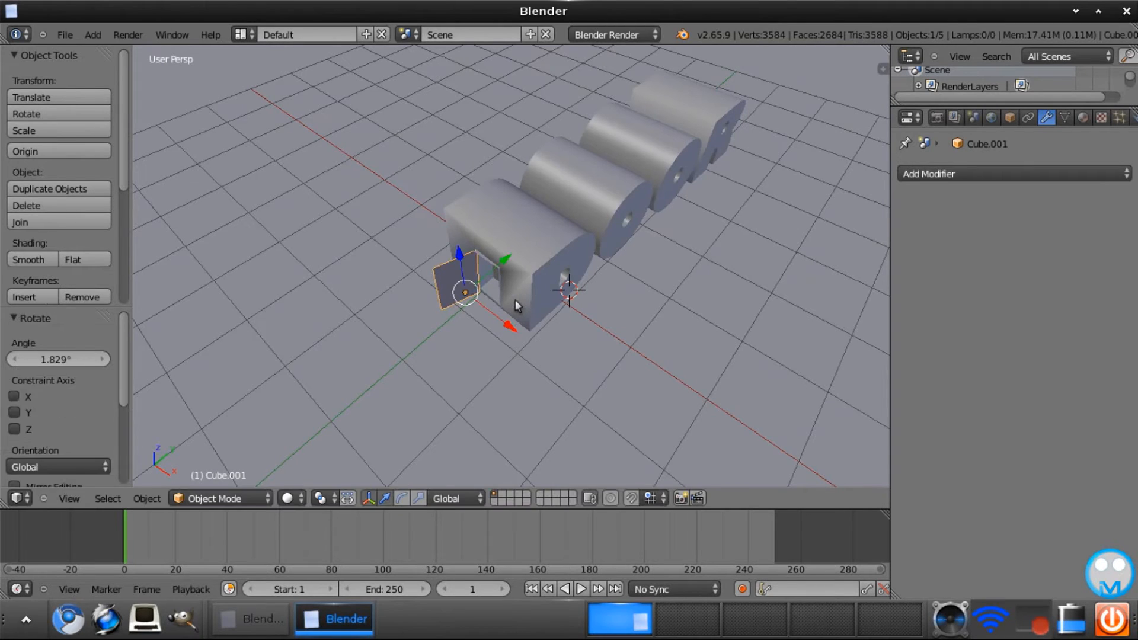
{"action": "key", "text": "r"}
{"action": "key", "text": "z"}
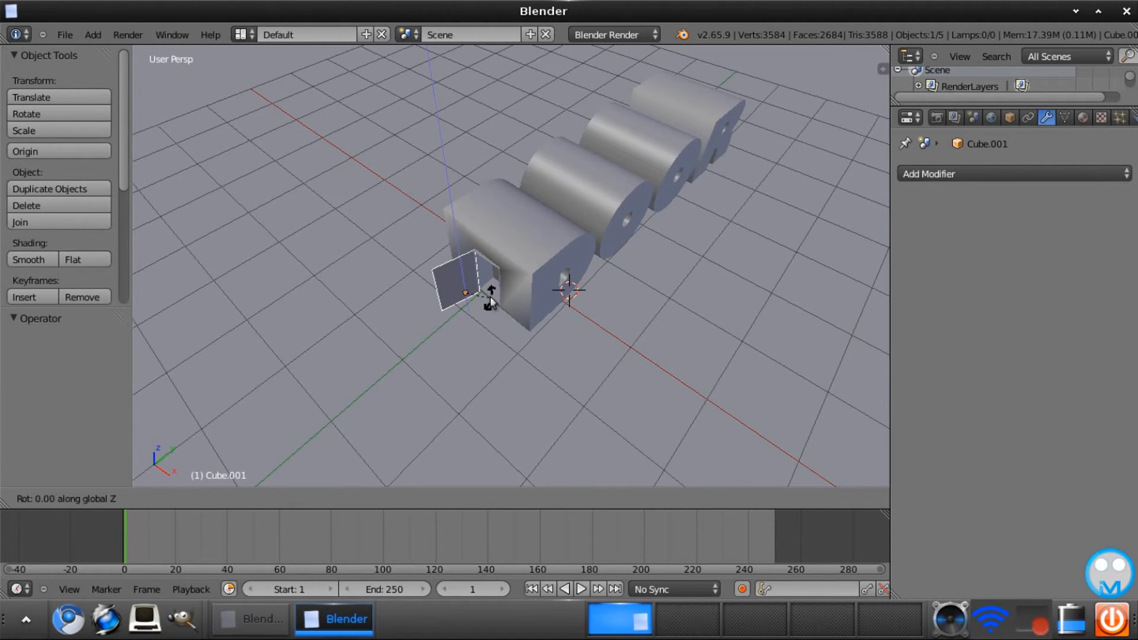
{"action": "left_click", "coordinate": [492, 306]}
{"action": "left_click_drag", "start_coordinate": [507, 324], "coordinate": [508, 326]}
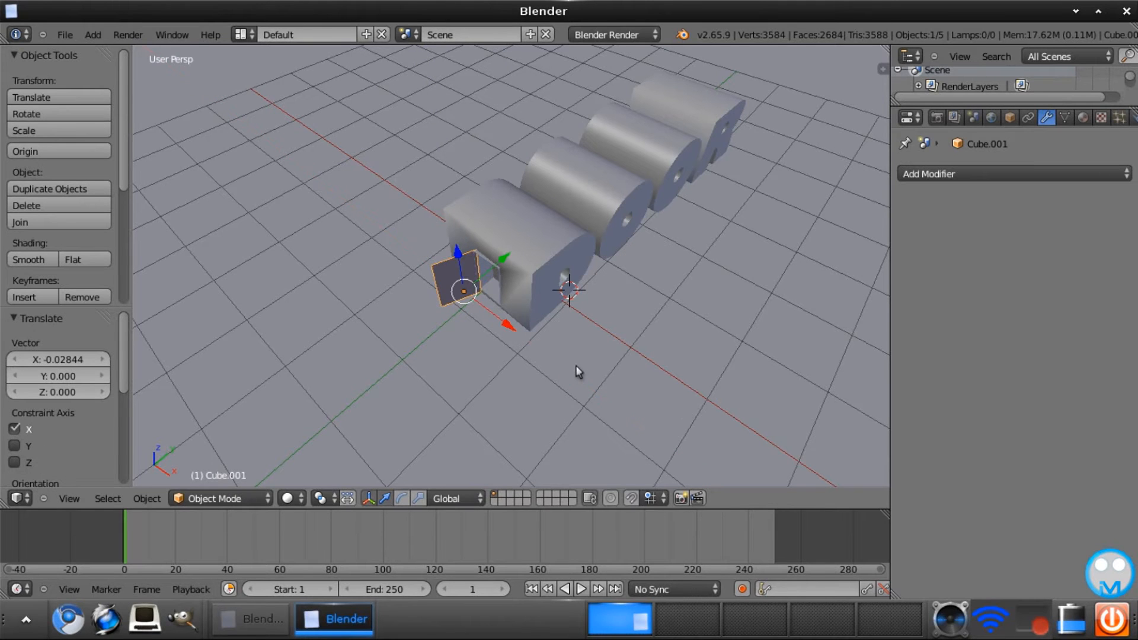
- Add a plane mesh at the 3D cursor beside the D and raise it along Z
{"action": "middle_click_drag", "start_coordinate": [625, 377], "coordinate": [672, 359]}
{"action": "left_click", "coordinate": [636, 326]}
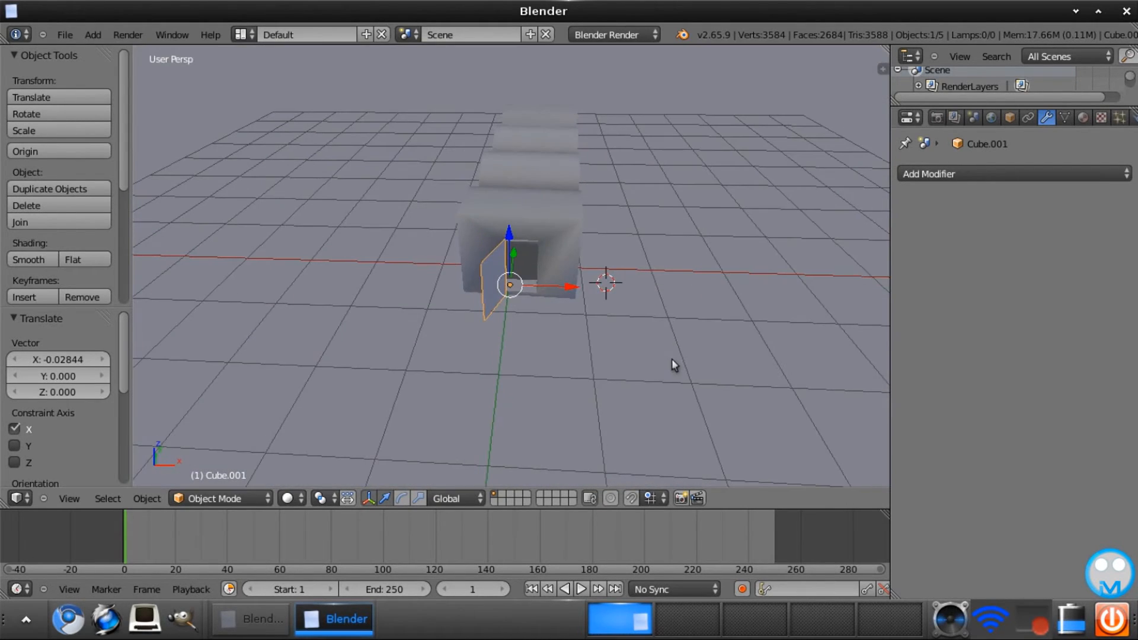
{"action": "left_click", "coordinate": [93, 35]}
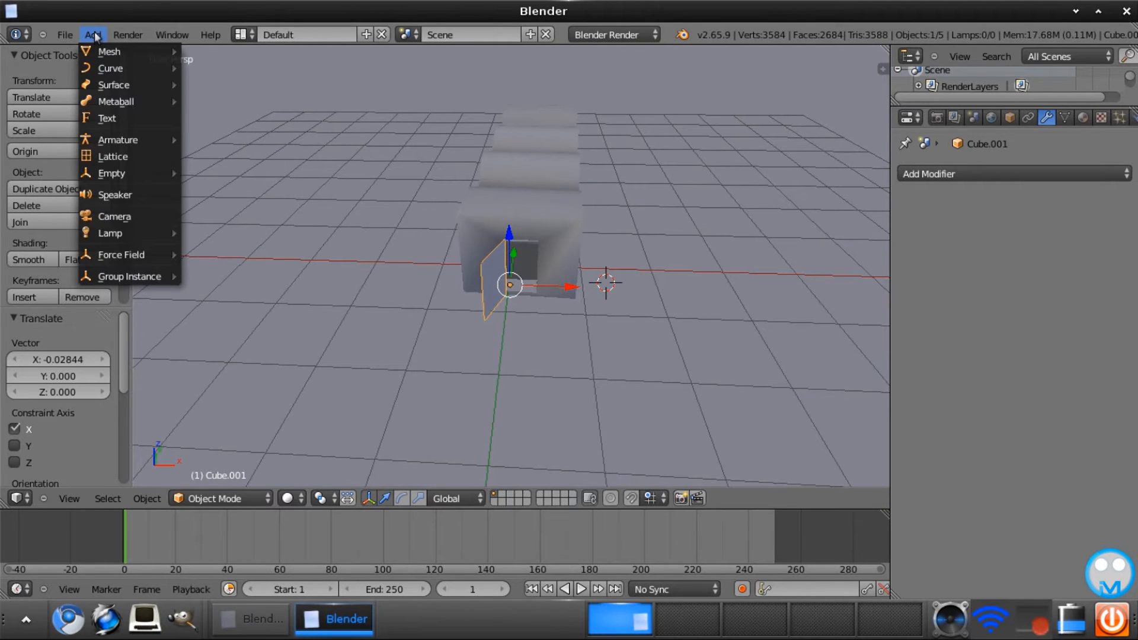
{"action": "mouse_move", "coordinate": [104, 52]}
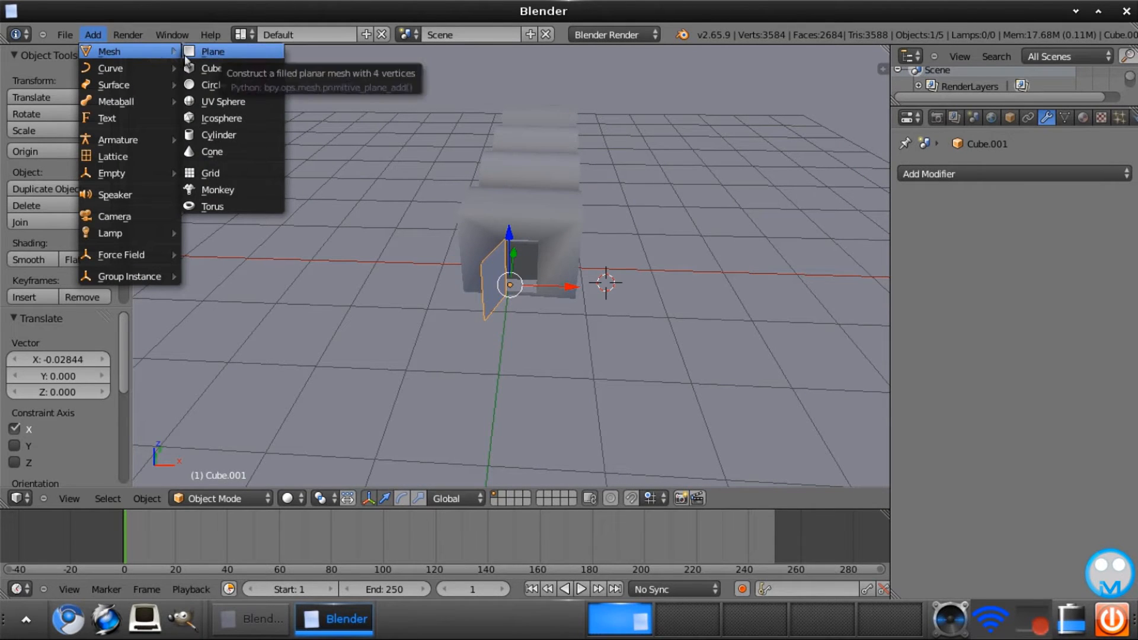
{"action": "left_click", "coordinate": [201, 53]}
{"action": "key", "text": "g"}
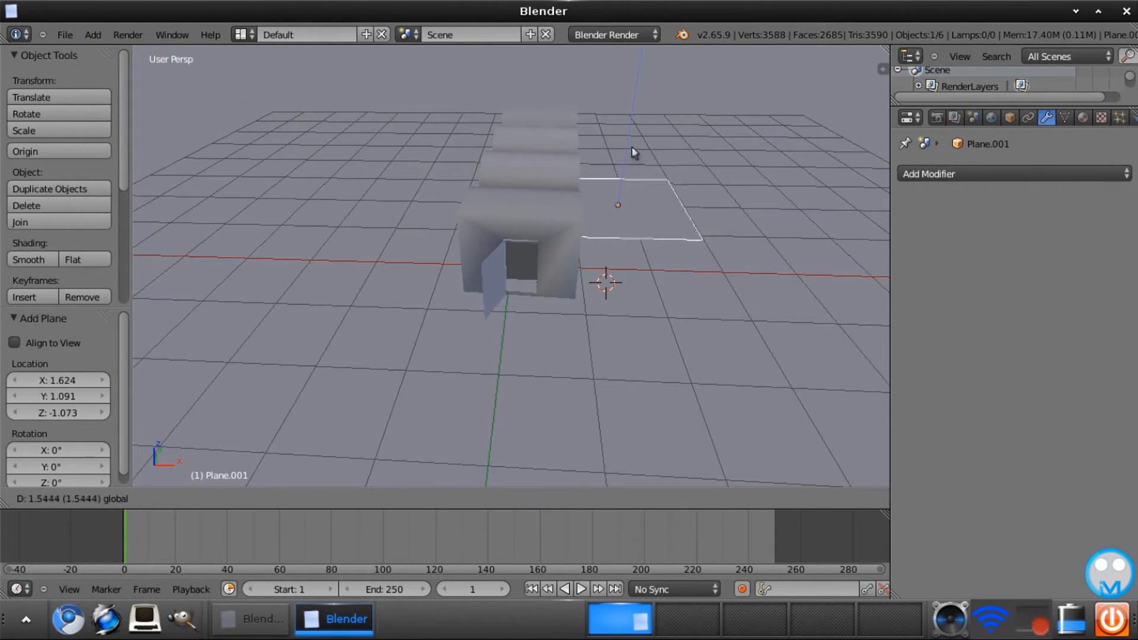
{"action": "left_click", "coordinate": [658, 116]}
- Rotate the new plane 90° about X to stand it upright and move it -1.148 along X
{"action": "key", "text": "r"}
{"action": "key", "text": "x"}
{"action": "key", "text": "9"}
{"action": "key", "text": "0"}
{"action": "key", "text": "Return"}
{"action": "key", "text": "g"}
{"action": "key", "text": "x"}
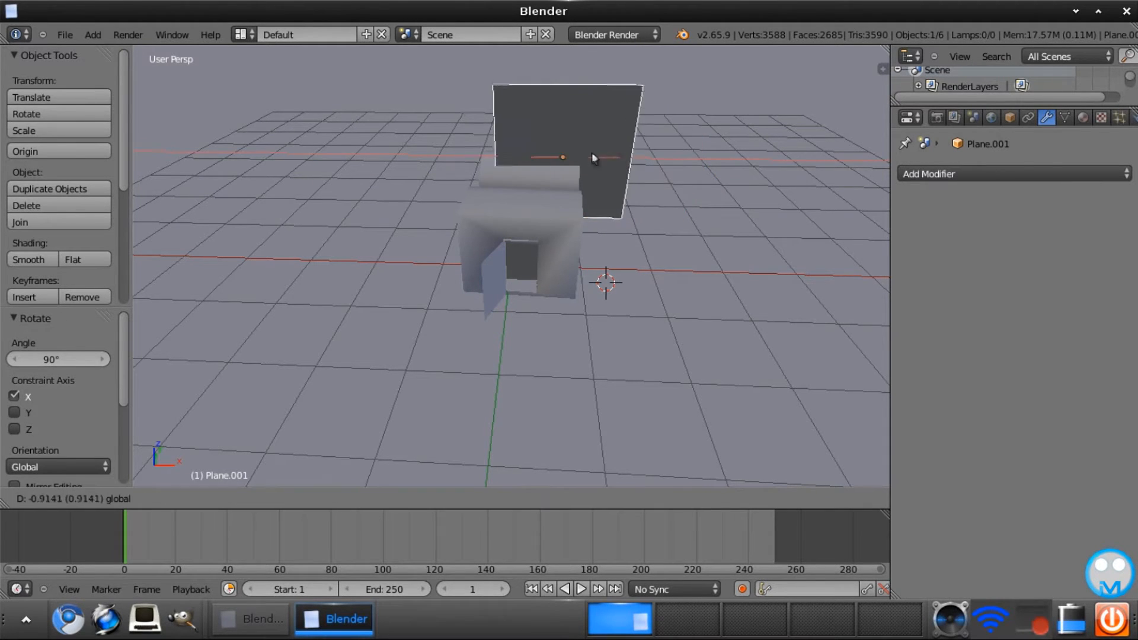
{"action": "left_click", "coordinate": [578, 156]}
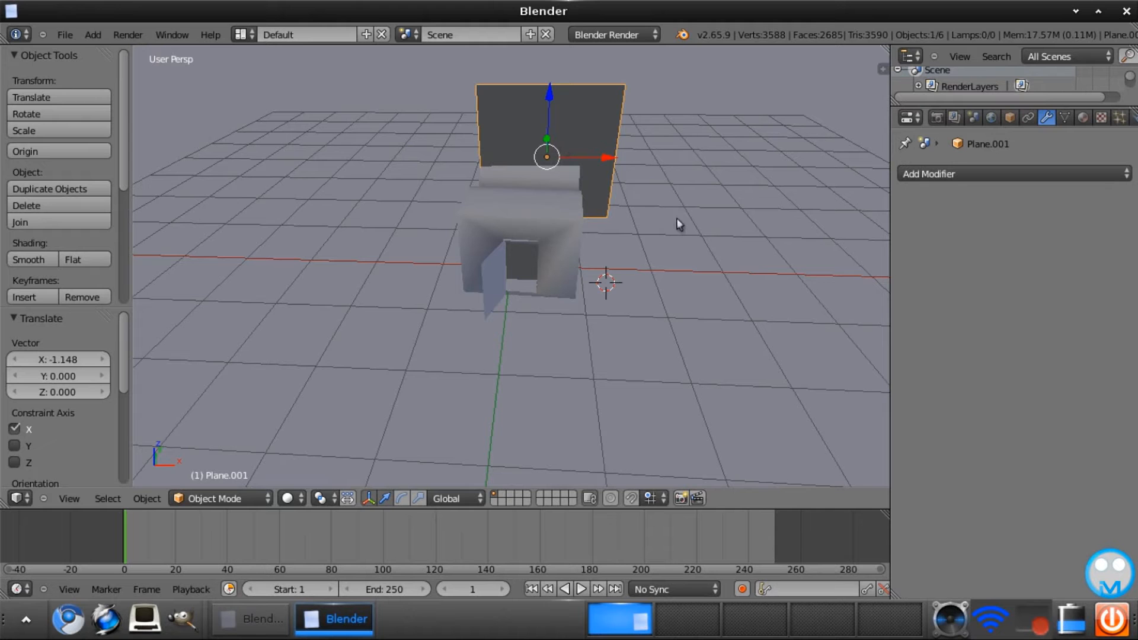
- Move the upright plane along Y until it stands in front of the D's doorway
{"action": "middle_click_drag", "start_coordinate": [679, 224], "coordinate": [609, 235]}
{"action": "left_click_drag", "start_coordinate": [620, 144], "coordinate": [485, 218]}
{"action": "left_click", "coordinate": [462, 220]}
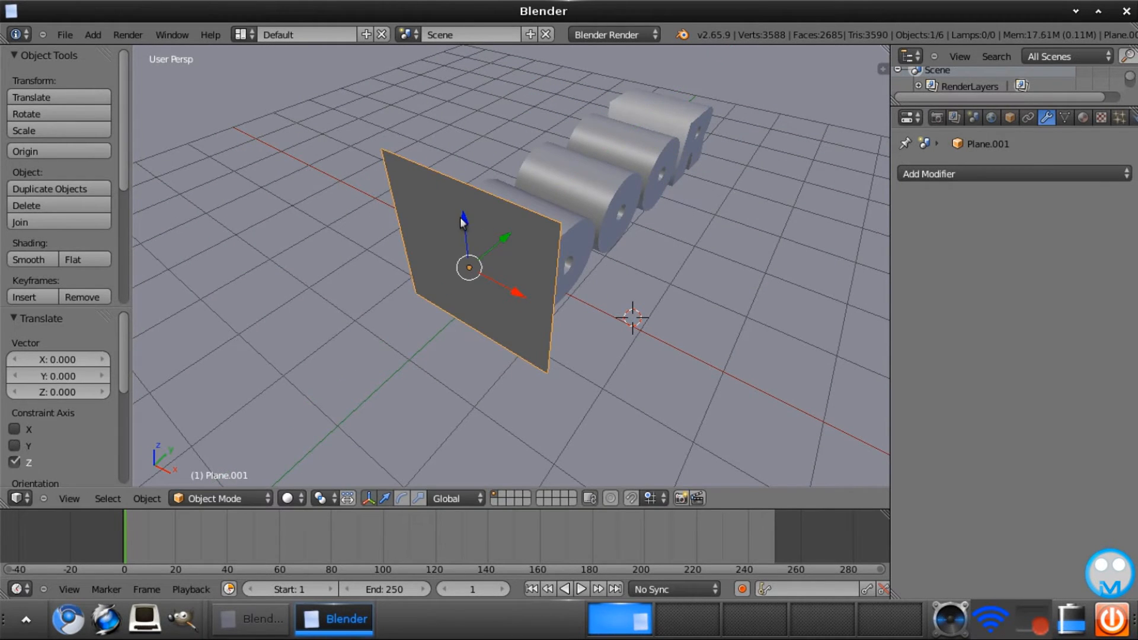
- Shrink the upright plane into a small sign, scaling it by 0.210 along Z and -0.263 along X
{"action": "key", "text": "s"}
{"action": "key", "text": "z"}
{"action": "left_click", "coordinate": [466, 258]}
{"action": "key", "text": "s"}
{"action": "key", "text": "x"}
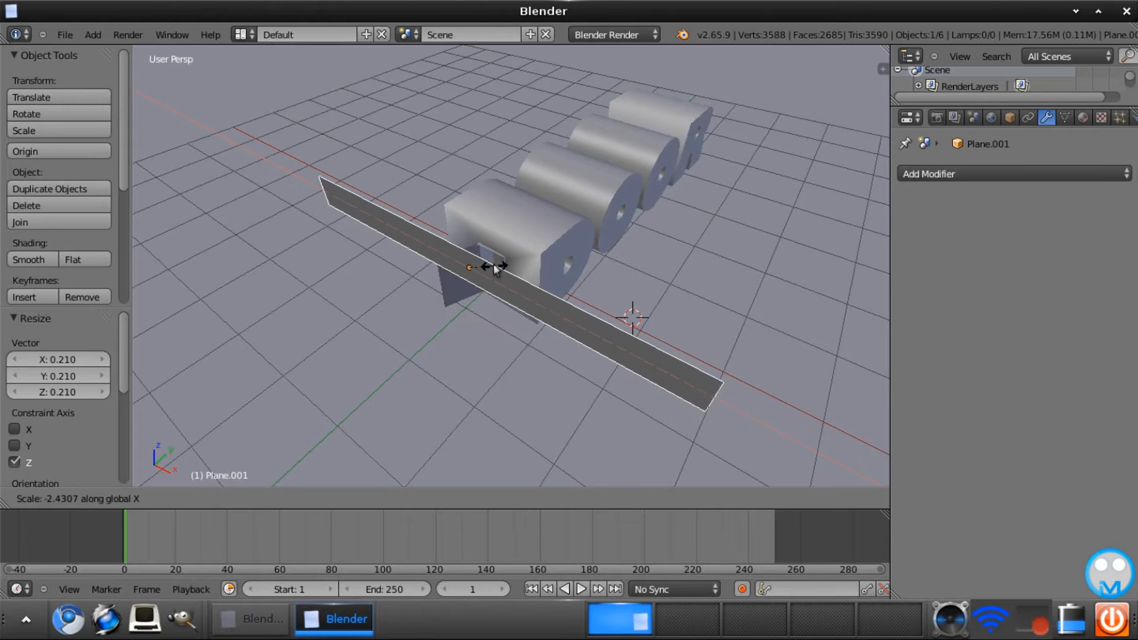
{"action": "left_click", "coordinate": [474, 262]}
{"action": "key", "text": "s"}
{"action": "key", "text": "x"}
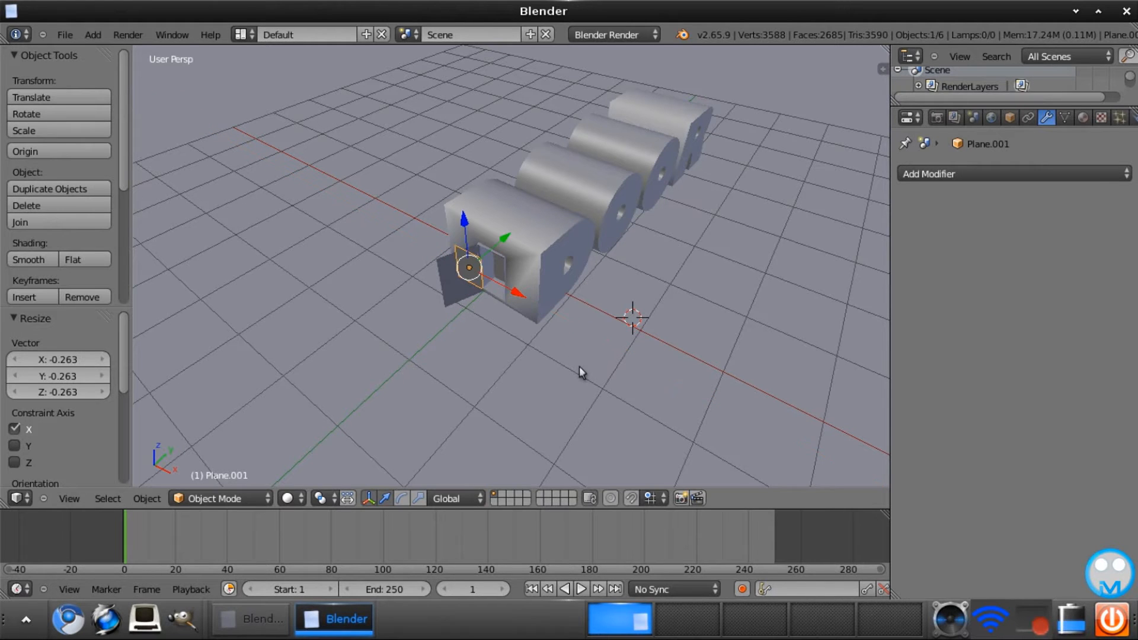
{"action": "middle_click_drag", "start_coordinate": [580, 372], "coordinate": [563, 309]}
{"action": "scroll", "coordinate": [510, 293], "scroll_direction": "up", "scroll_amount": 3}
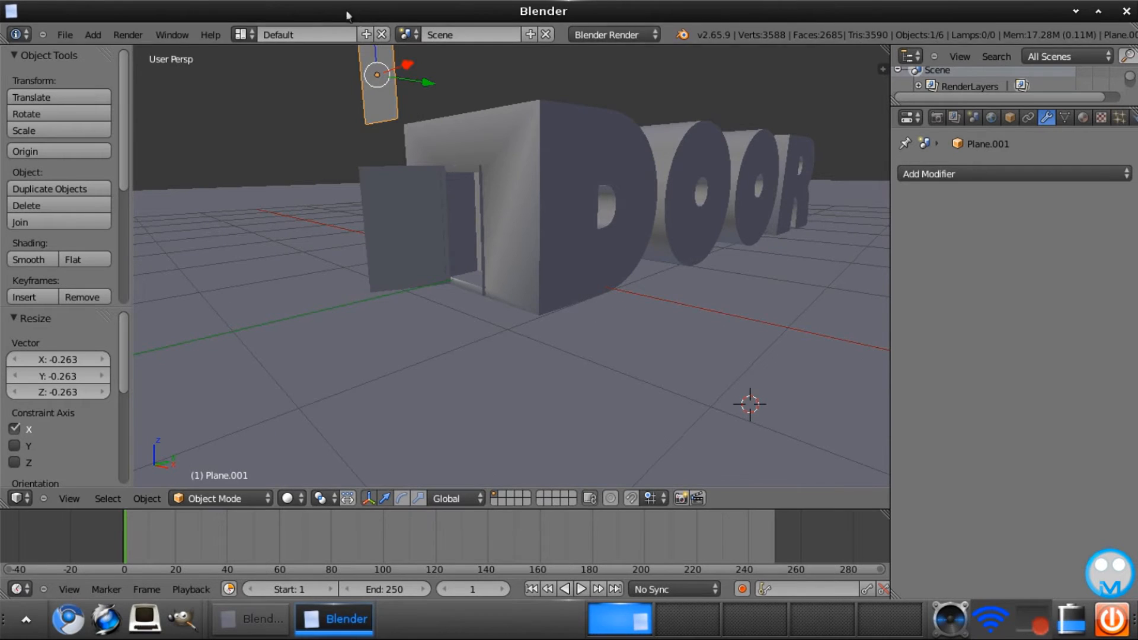
- Lower the small plane along Z to the door panel's height and move it -0.461 along X
{"action": "key", "text": "g"}
{"action": "key", "text": "z"}
{"action": "left_click", "coordinate": [397, 208]}
{"action": "key", "text": "g"}
{"action": "key", "text": "x"}
{"action": "left_click", "coordinate": [387, 232]}
- Move the small plane 0.260 along Y and 0.007 along X to place it in front of the open door panel
{"action": "key", "text": "g"}
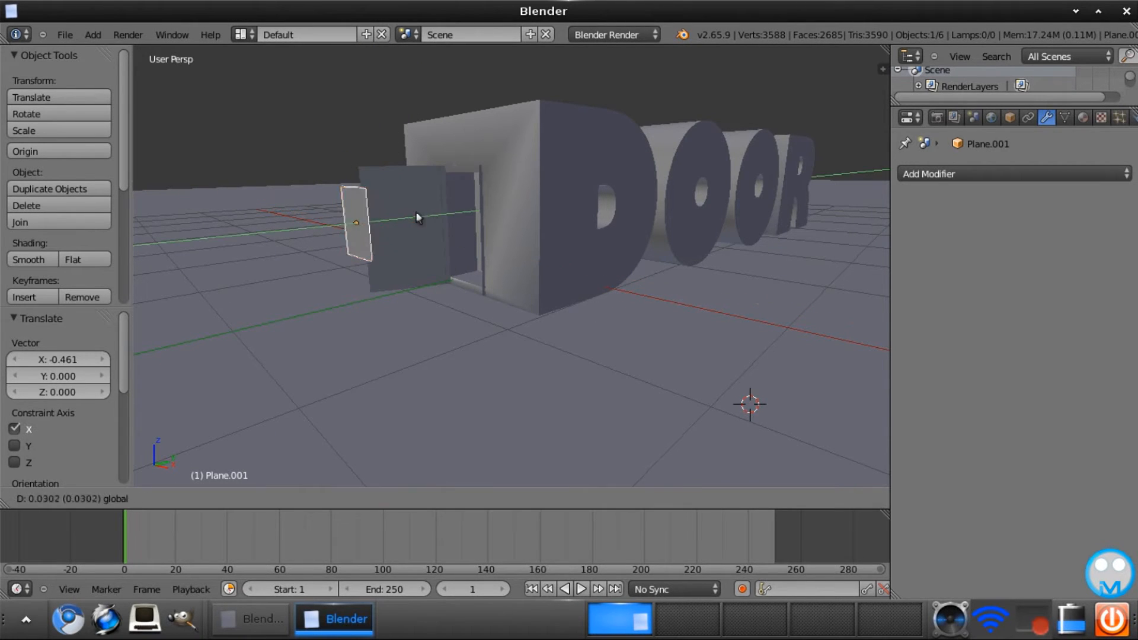
{"action": "key", "text": "y"}
{"action": "left_click", "coordinate": [448, 208]}
{"action": "key", "text": "g"}
{"action": "key", "text": "x"}
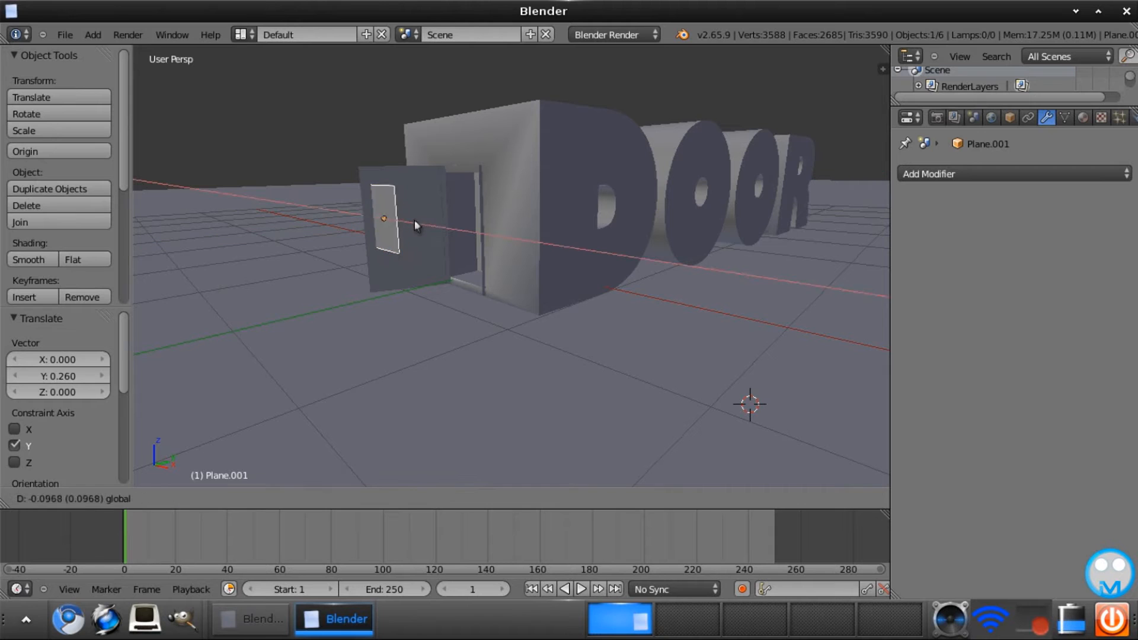
{"action": "left_click", "coordinate": [424, 224]}
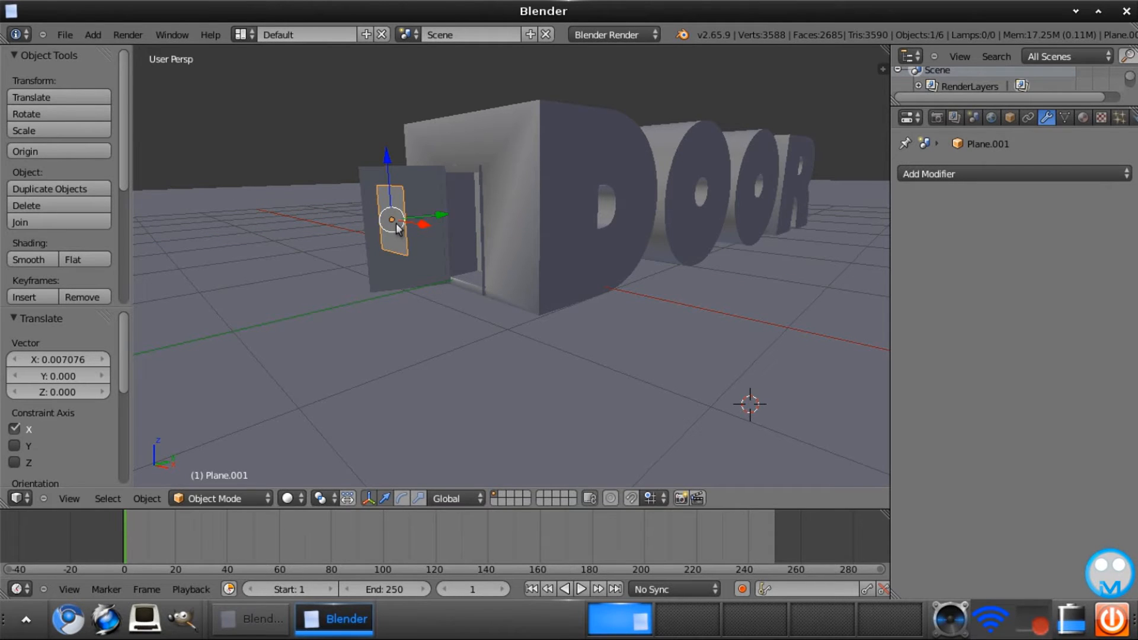
{"action": "key", "text": "r"}
{"action": "left_click", "coordinate": [415, 227]}
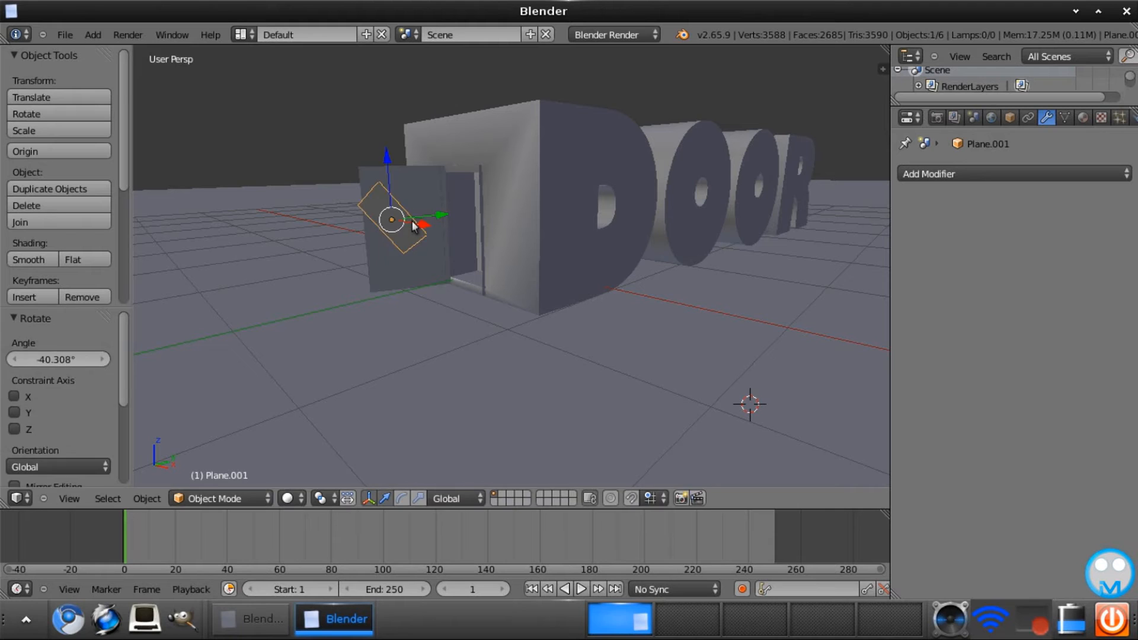
{"action": "key", "text": "ctrl+z"}
- Rotate the small plane 71.907° about Z to line it up with the door panel and scale it by 0.368 along Z
{"action": "key", "text": "r"}
{"action": "key", "text": "z"}
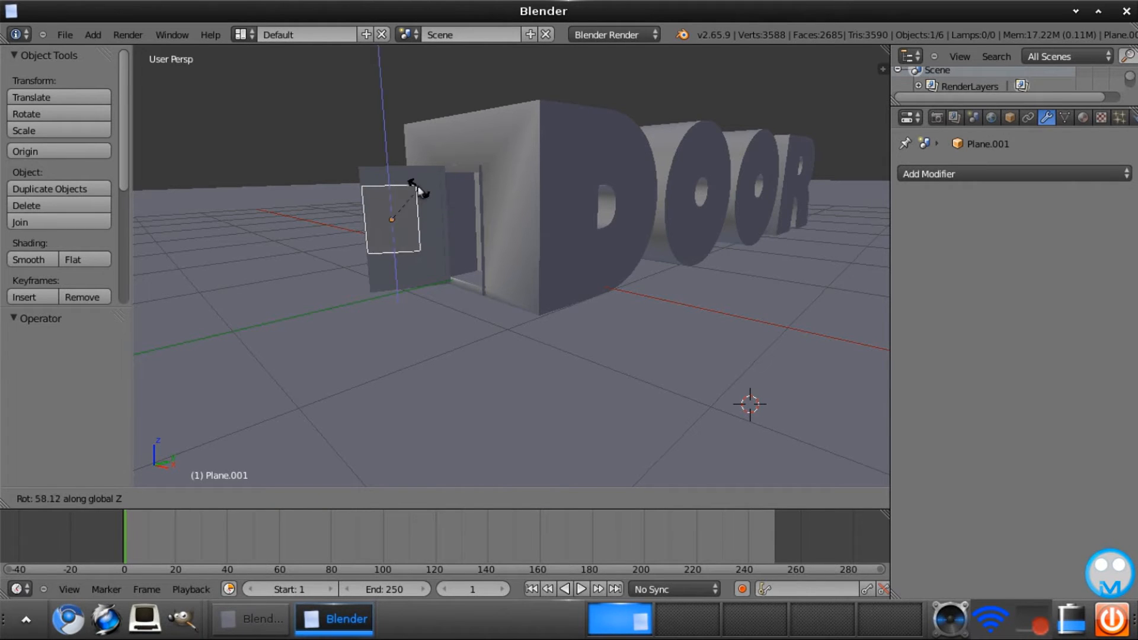
{"action": "left_click", "coordinate": [408, 192]}
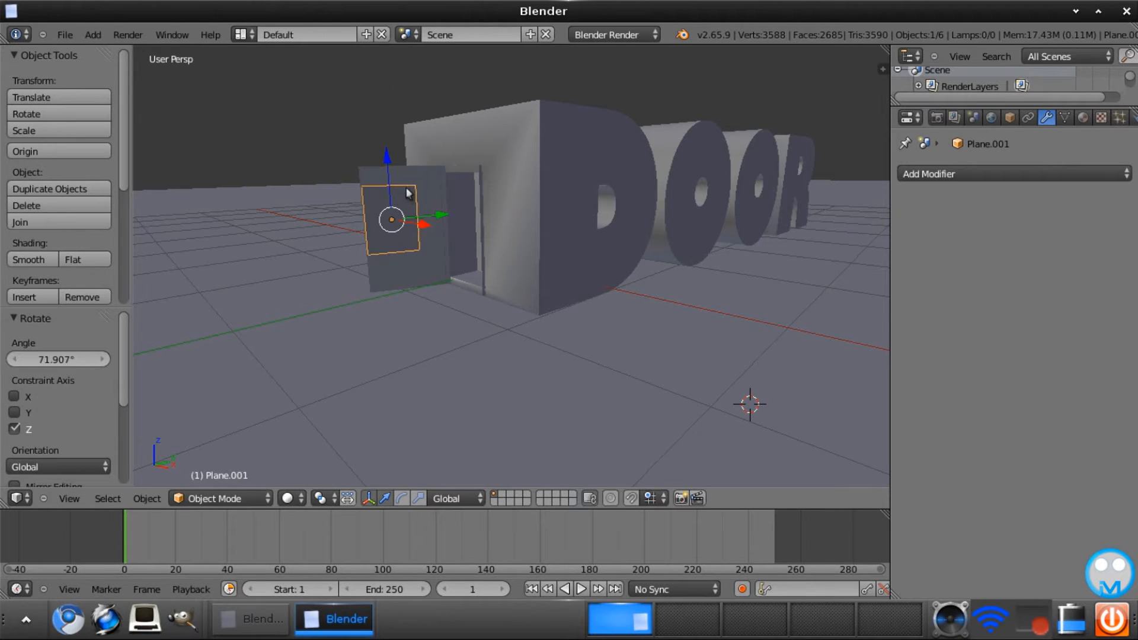
{"action": "key", "text": "z"}
{"action": "key", "text": "z"}
{"action": "key", "text": "s"}
{"action": "key", "text": "z"}
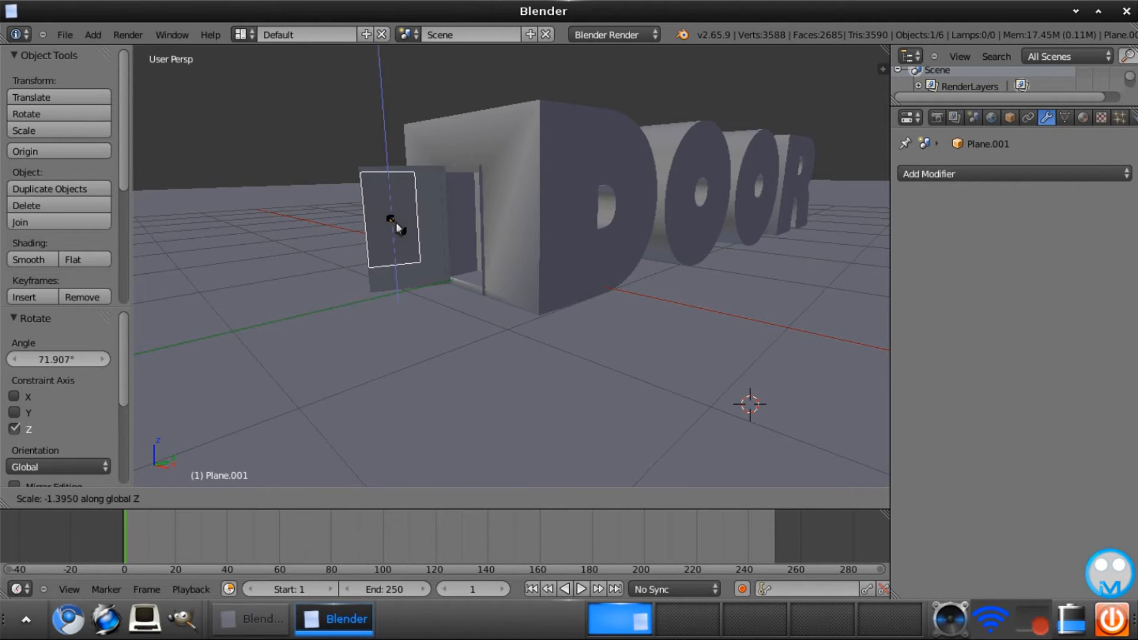
{"action": "left_click", "coordinate": [392, 221]}
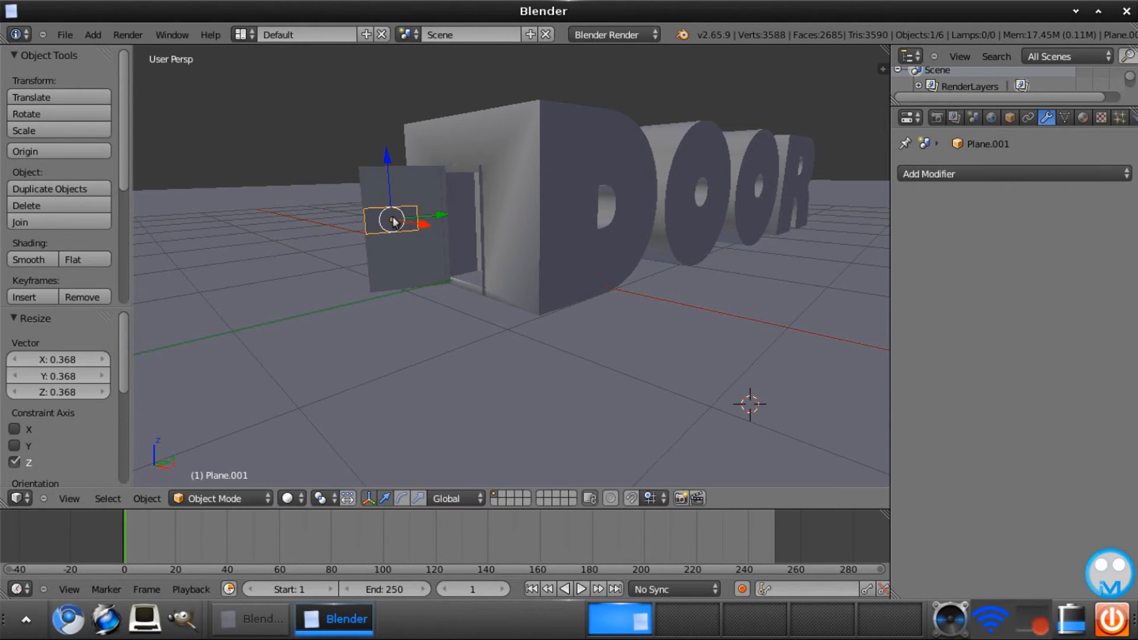
- Scale the small plane by 0.000 along X and again by 2.236 along X
{"action": "key", "text": "s"}
{"action": "key", "text": "x"}
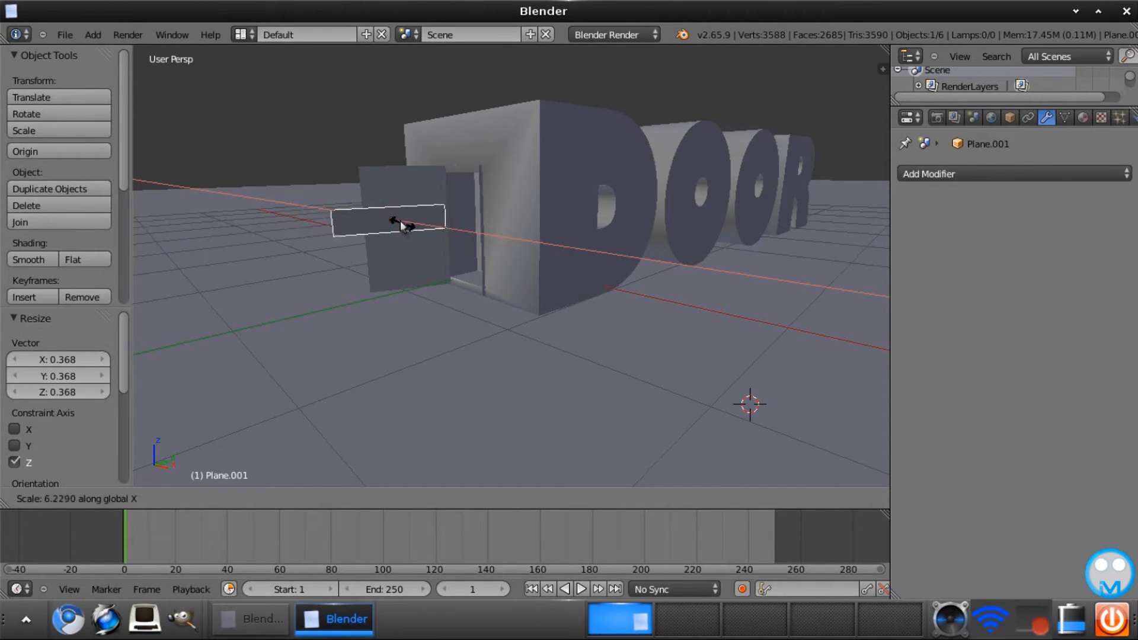
{"action": "left_click", "coordinate": [392, 223]}
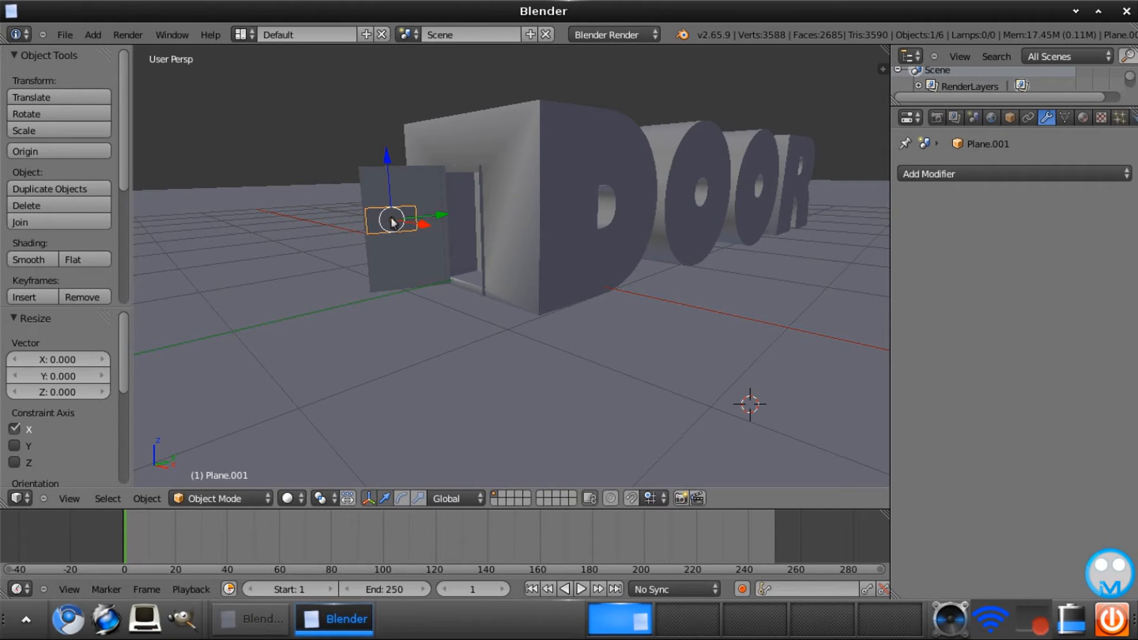
{"action": "key", "text": "s"}
{"action": "key", "text": "x"}
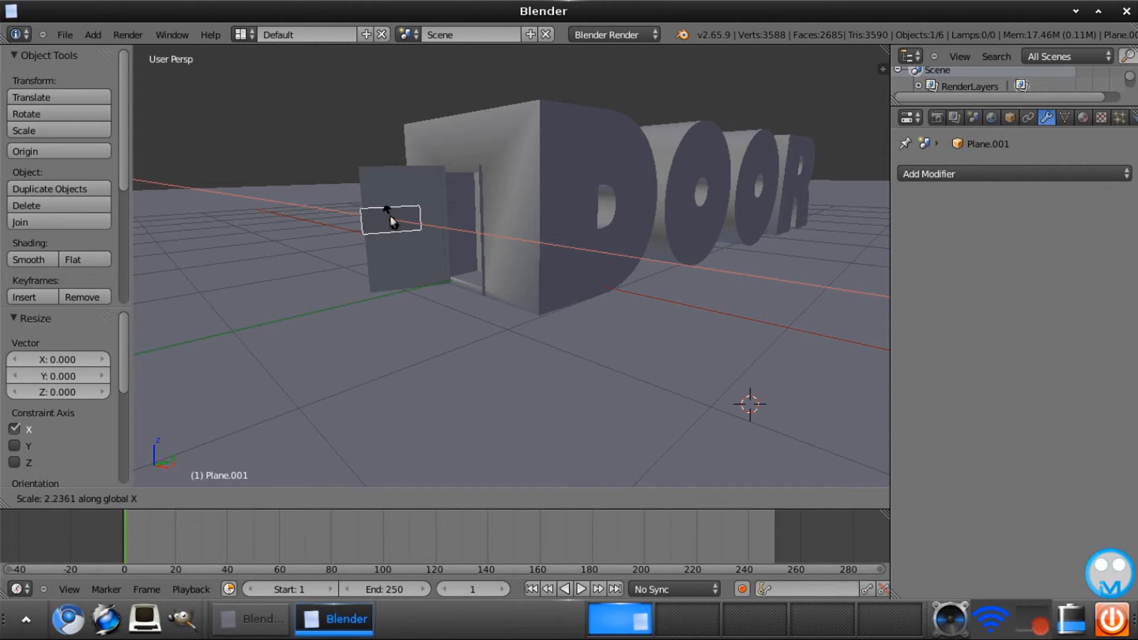
{"action": "left_click", "coordinate": [391, 217]}
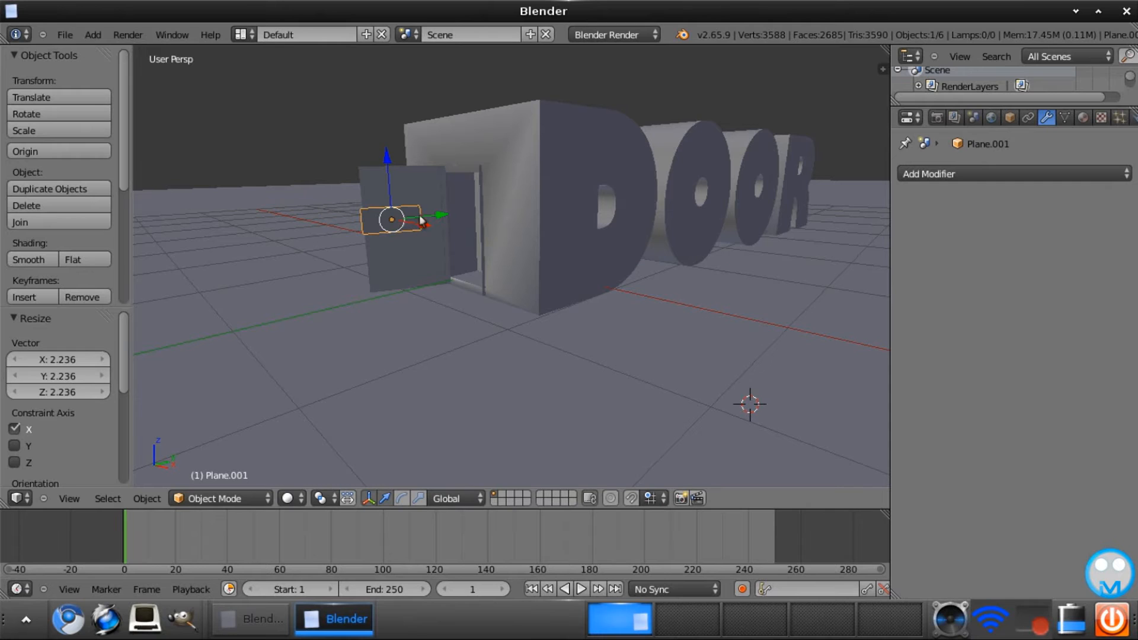
- Rotate the small plane 84.094° about X
{"action": "key", "text": "r"}
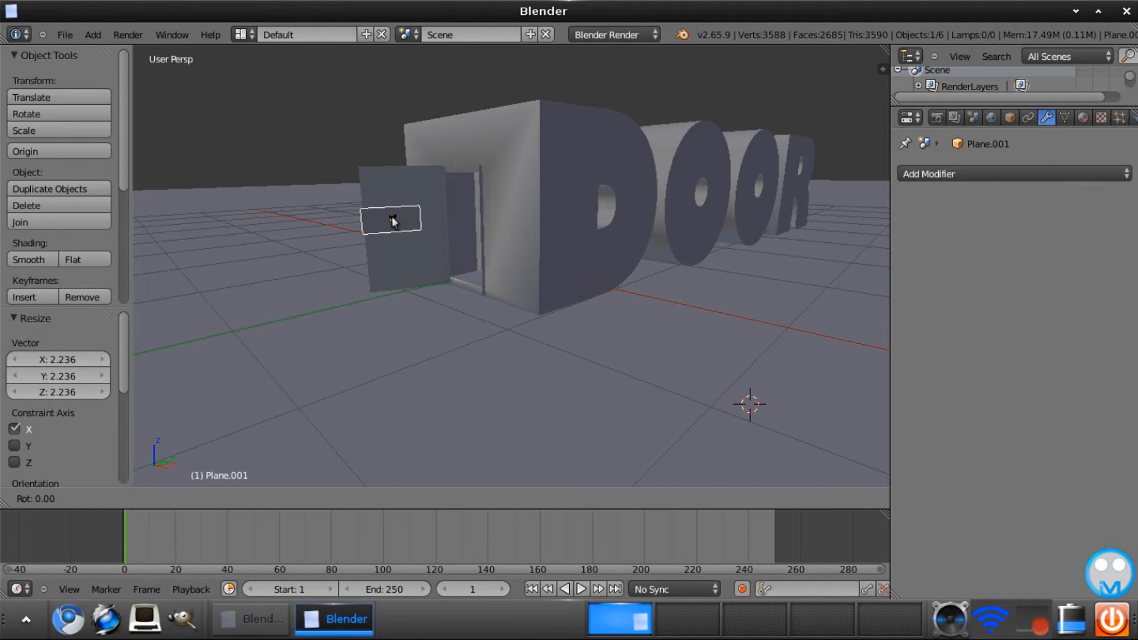
{"action": "key", "text": "x"}
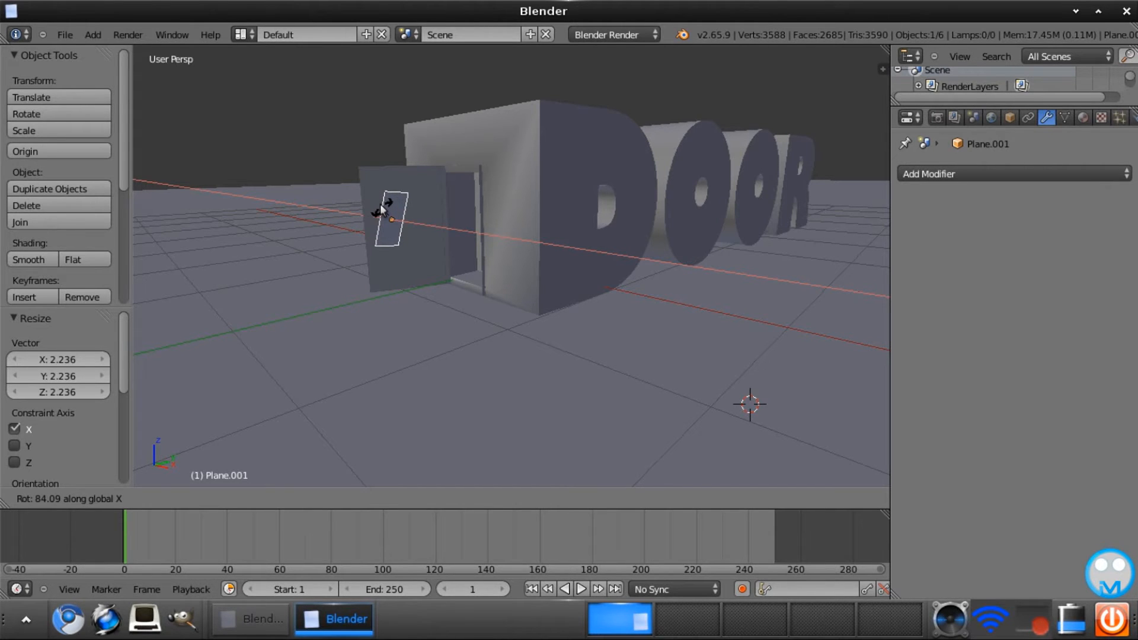
{"action": "left_click", "coordinate": [379, 204]}
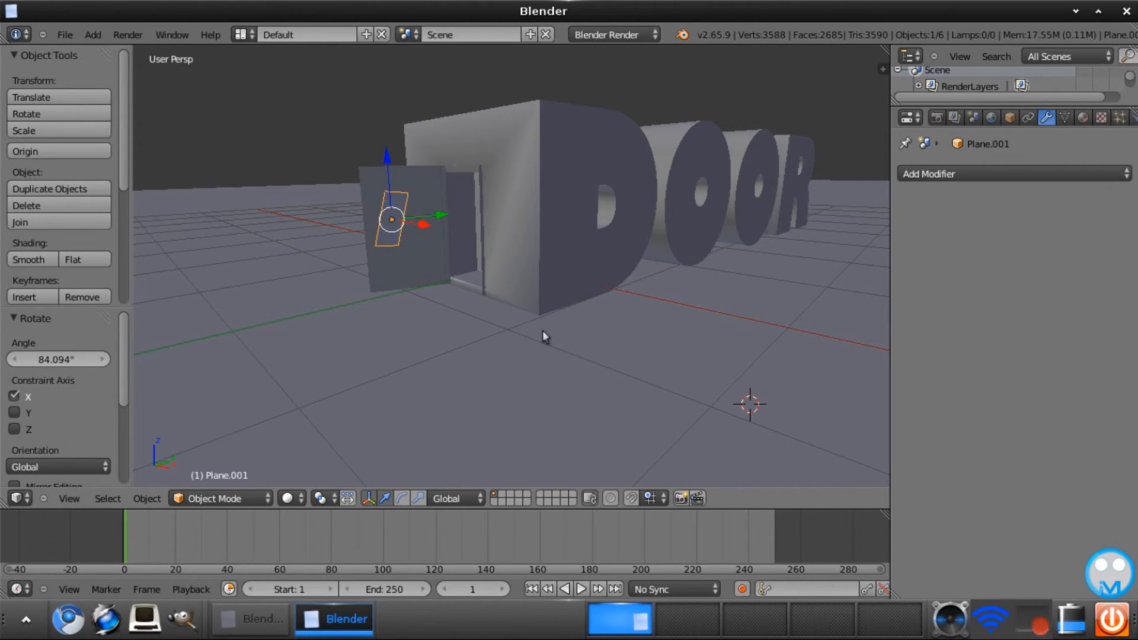
{"action": "middle_click_drag", "start_coordinate": [542, 332], "coordinate": [606, 363]}
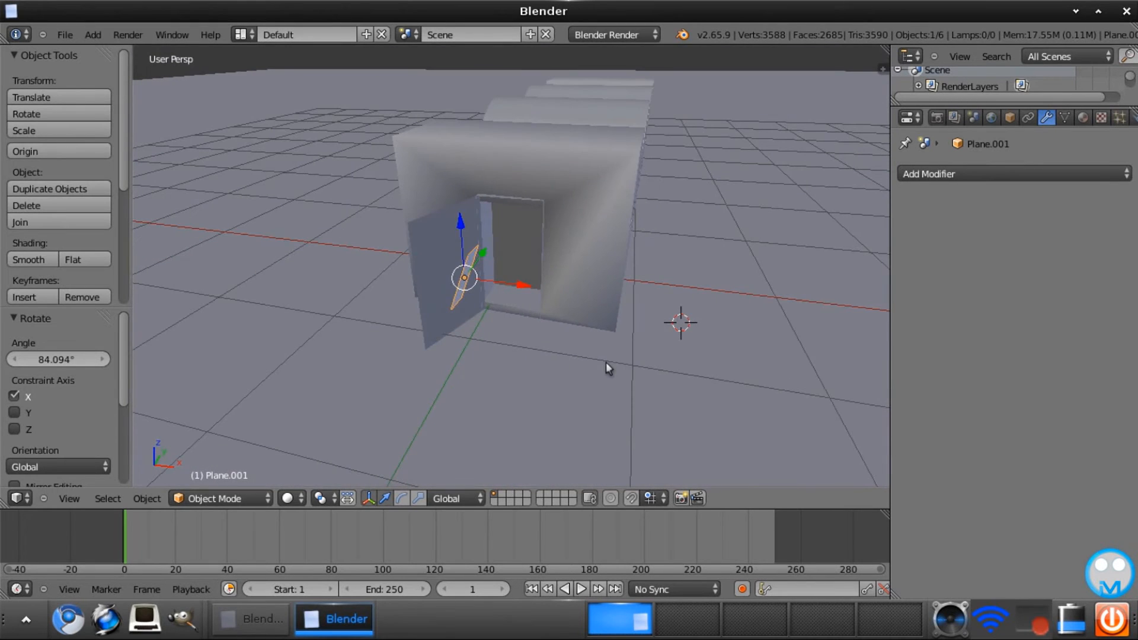
{"action": "key", "text": "s"}
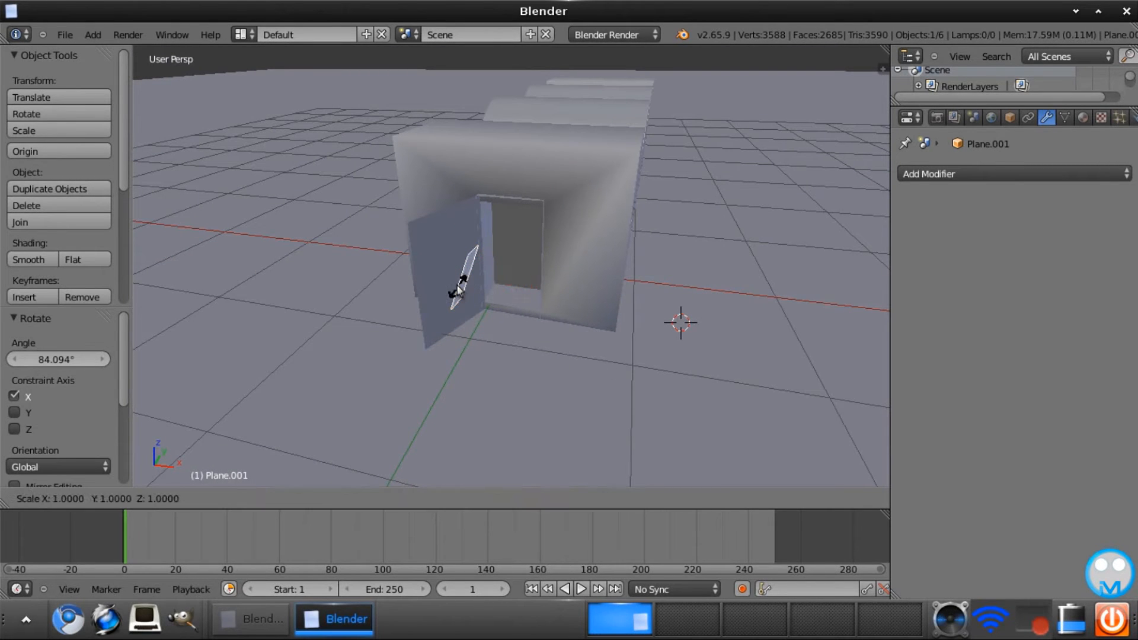
{"action": "key", "text": "y"}
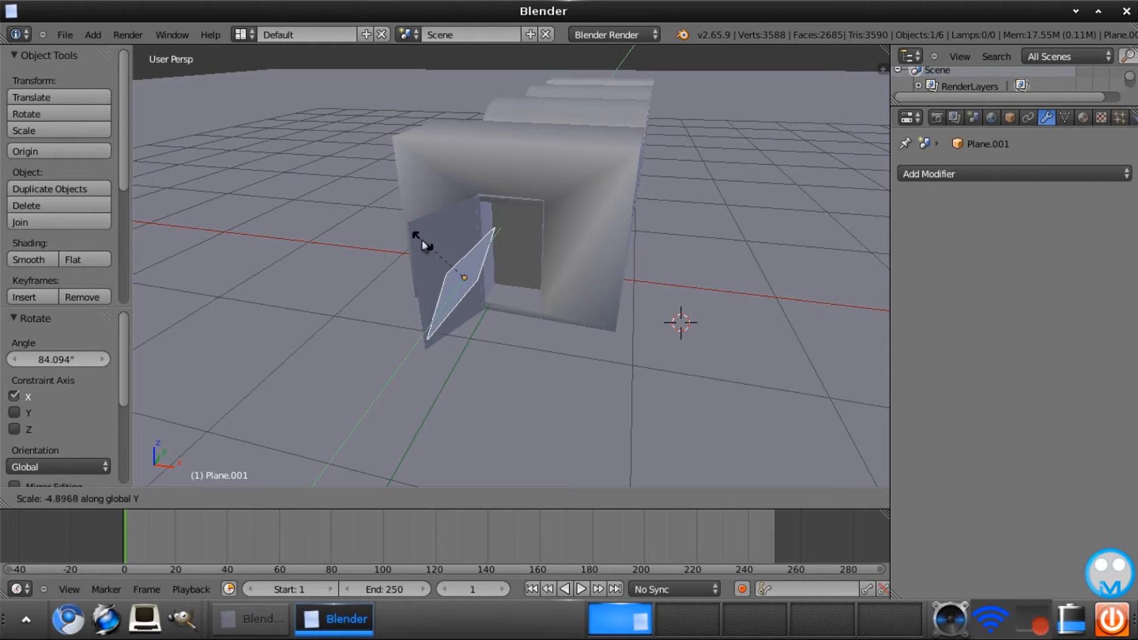
{"action": "left_click", "coordinate": [398, 261]}
{"action": "key", "text": "ctrl+z"}
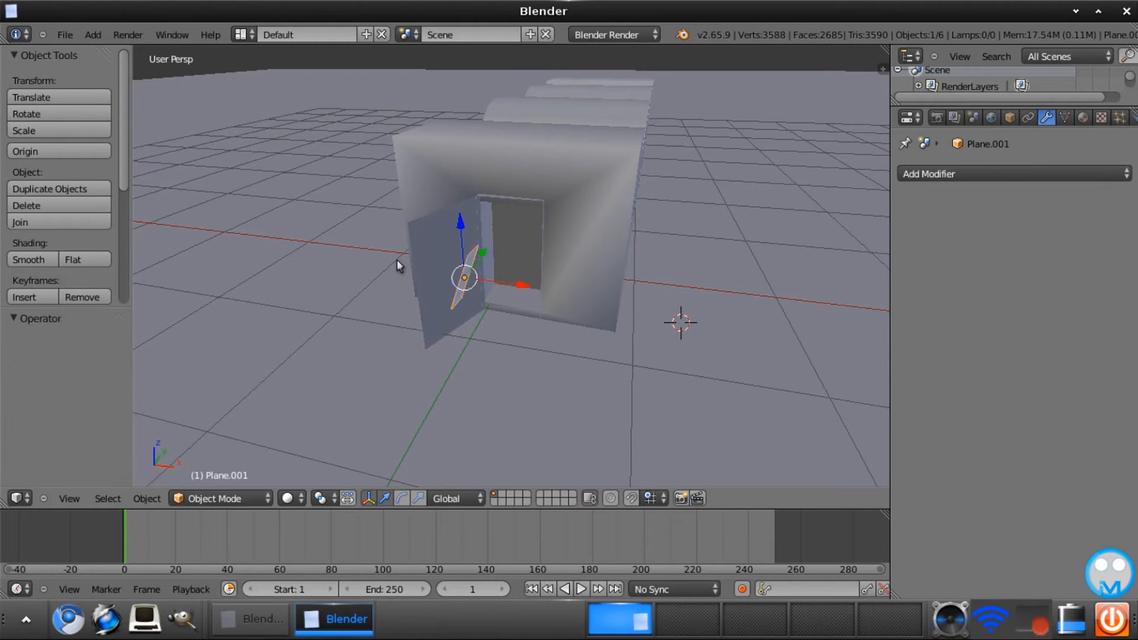
- Rotate the small plane -18.518° about Y so that it stands upright beside the door panel
{"action": "key", "text": "r"}
{"action": "key", "text": "y"}
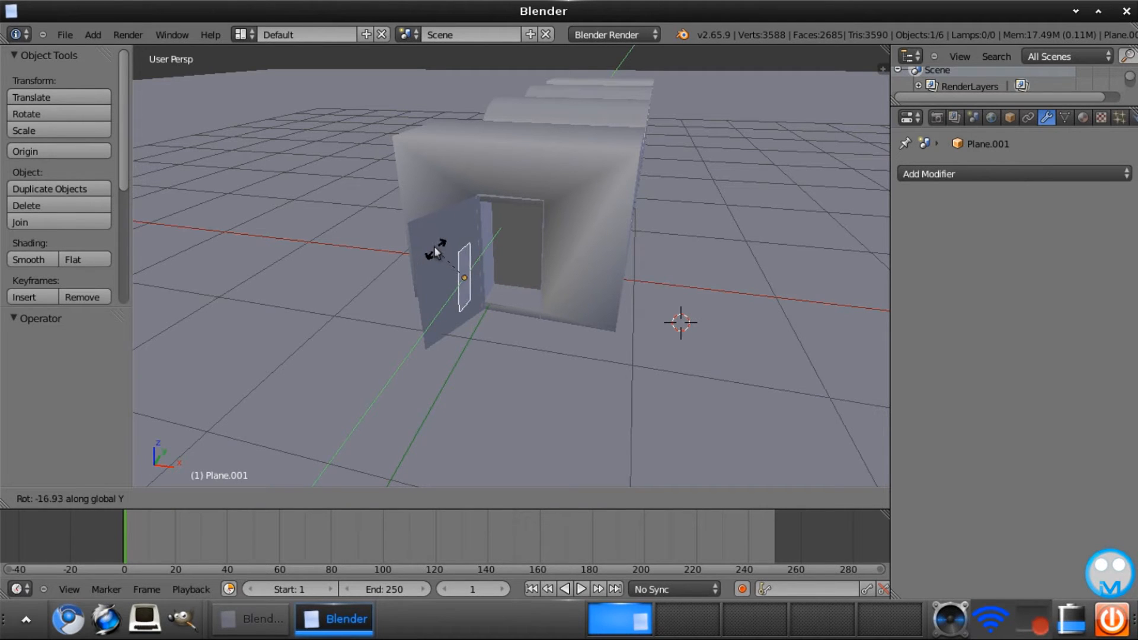
{"action": "left_click", "coordinate": [432, 247]}
{"action": "middle_click_drag", "start_coordinate": [658, 342], "coordinate": [574, 310]}
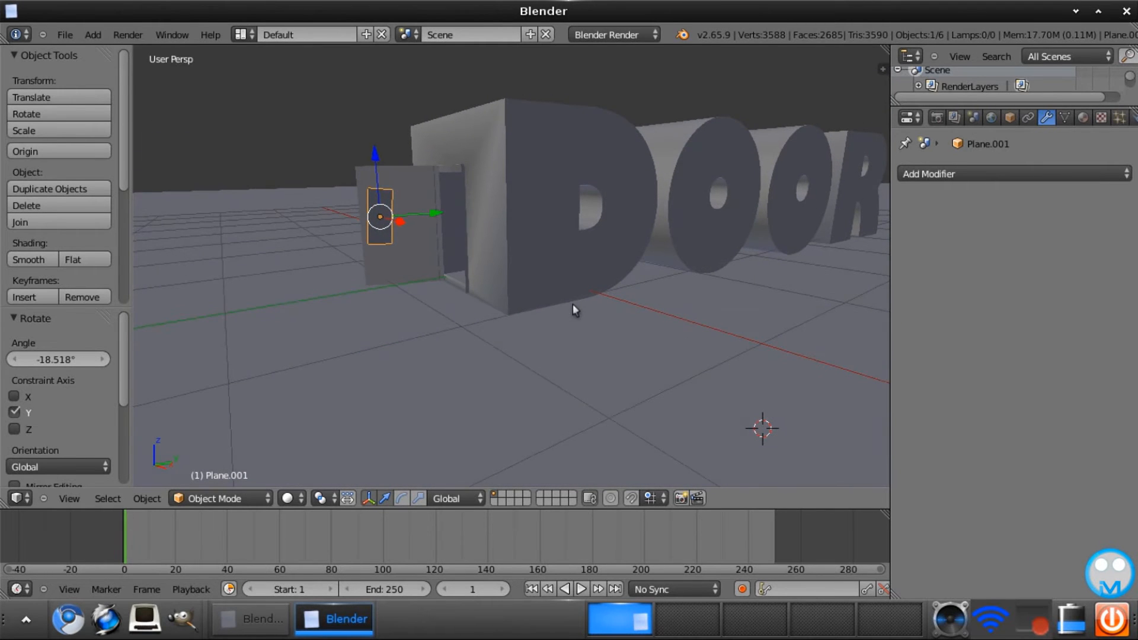
{"action": "key", "text": "s"}
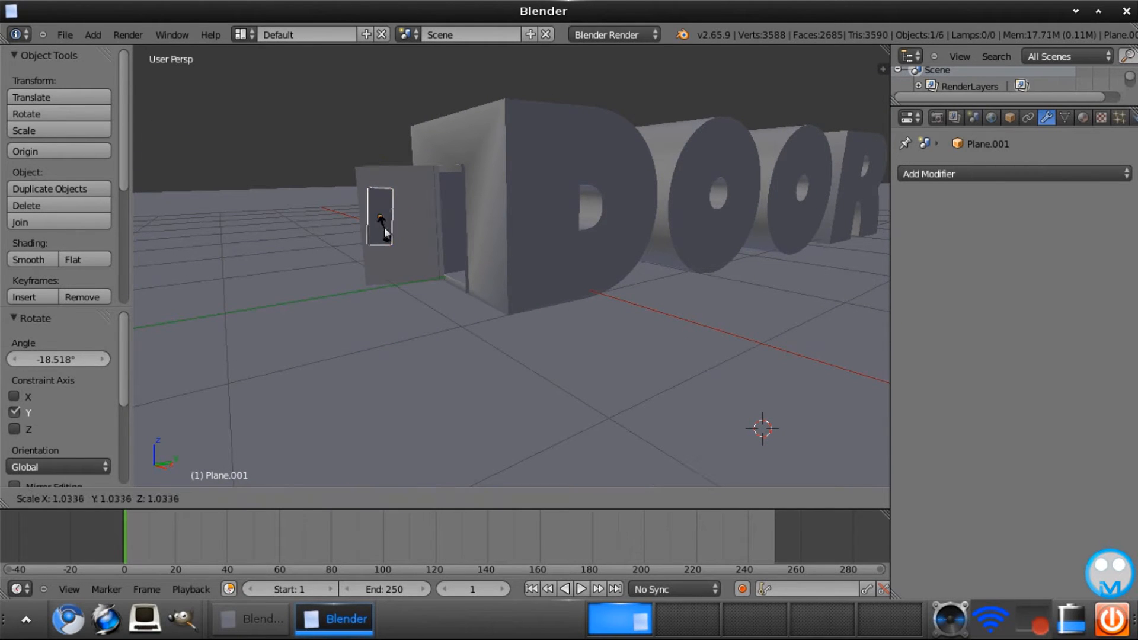
{"action": "left_click", "coordinate": [385, 226]}
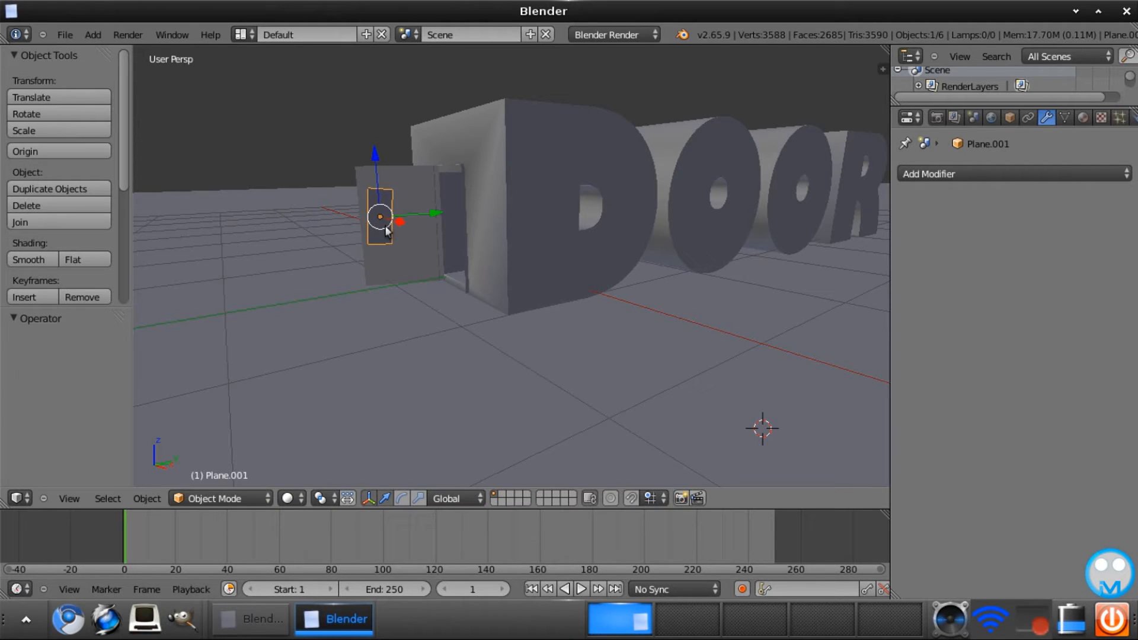
{"action": "key", "text": "r"}
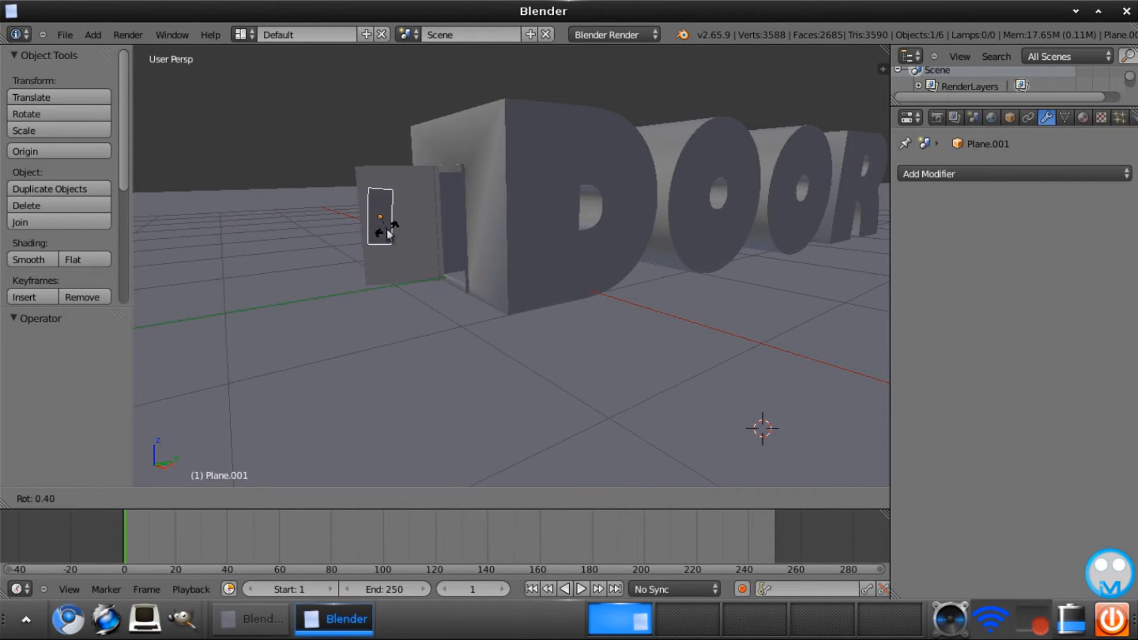
{"action": "left_click", "coordinate": [388, 231]}
- Rotate the small plane -8.82° about Y and scale it by 0.412 along Z into a nearly square piece
{"action": "key", "text": "r"}
{"action": "key", "text": "y"}
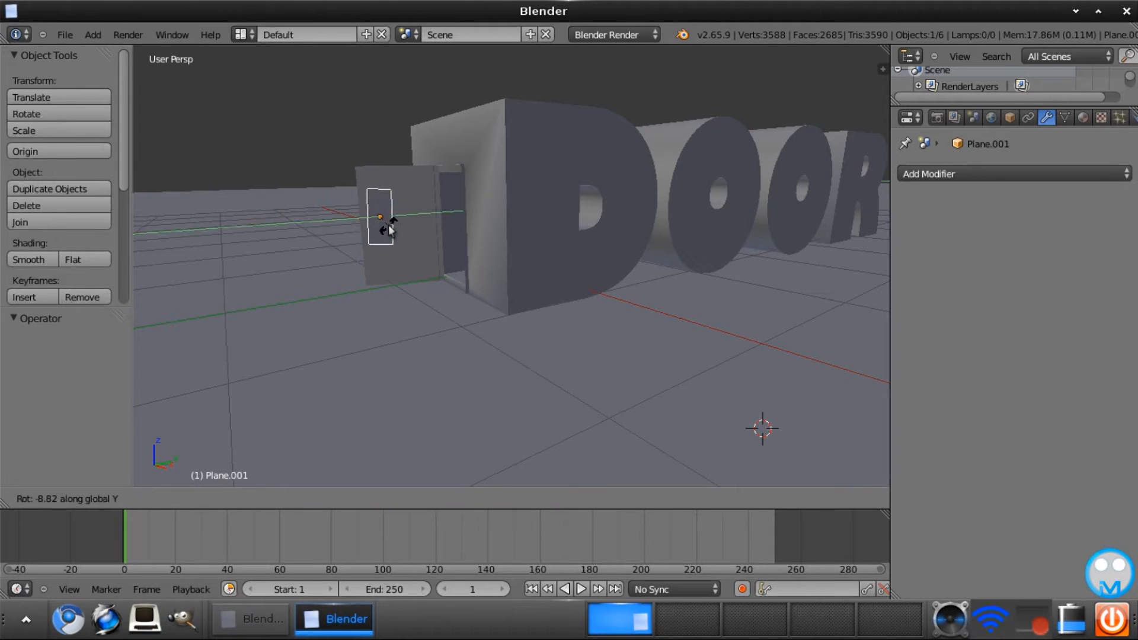
{"action": "left_click", "coordinate": [389, 227]}
{"action": "key", "text": "s"}
{"action": "key", "text": "z"}
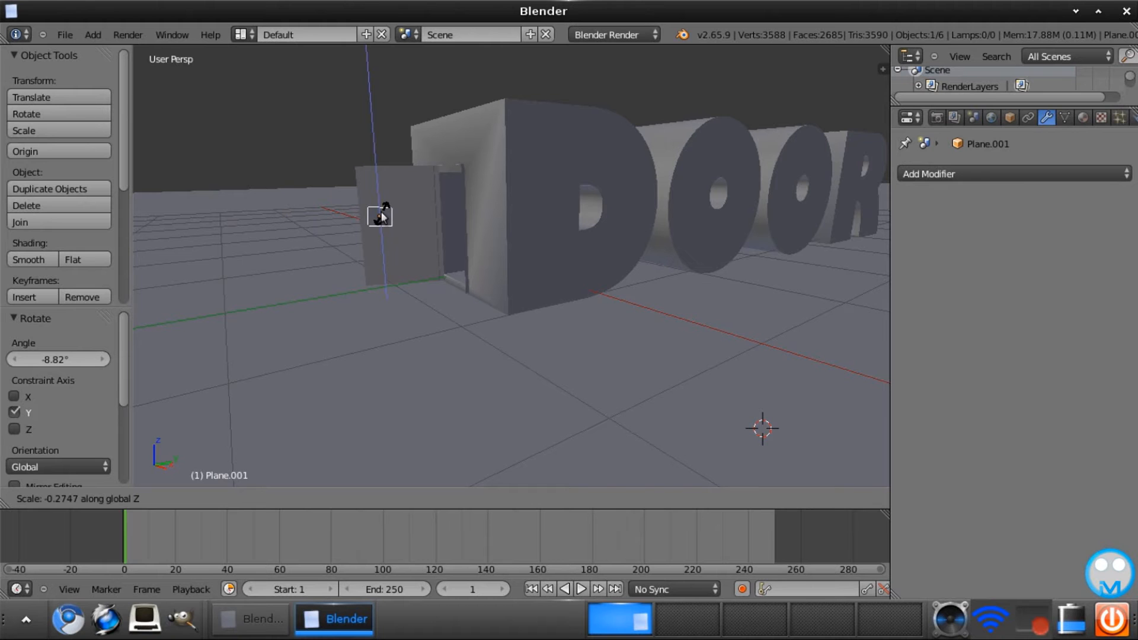
{"action": "left_click", "coordinate": [384, 213]}
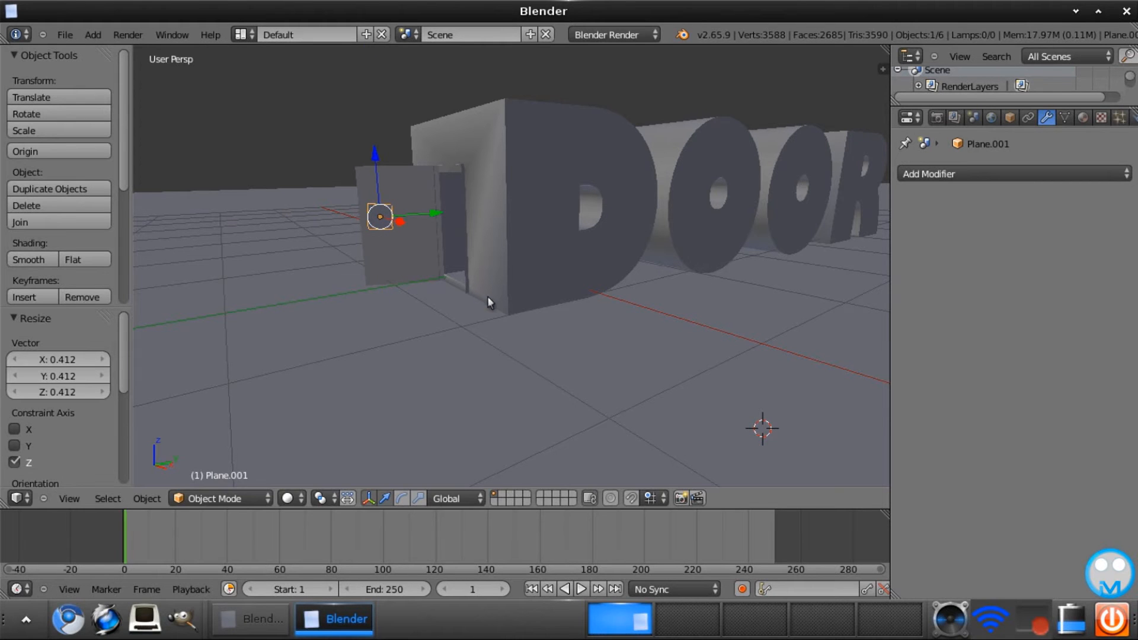
- Move the small plane -0.235 along X up to the open door panel
{"action": "middle_click_drag", "start_coordinate": [489, 302], "coordinate": [625, 349]}
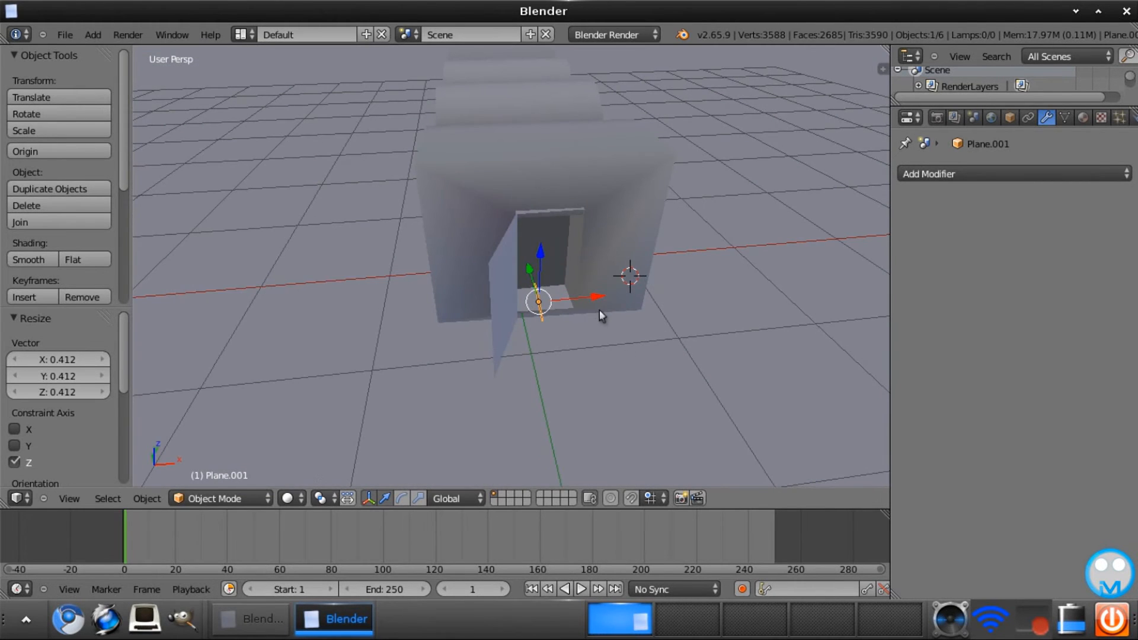
{"action": "key", "text": "g"}
{"action": "key", "text": "x"}
{"action": "left_click", "coordinate": [550, 301]}
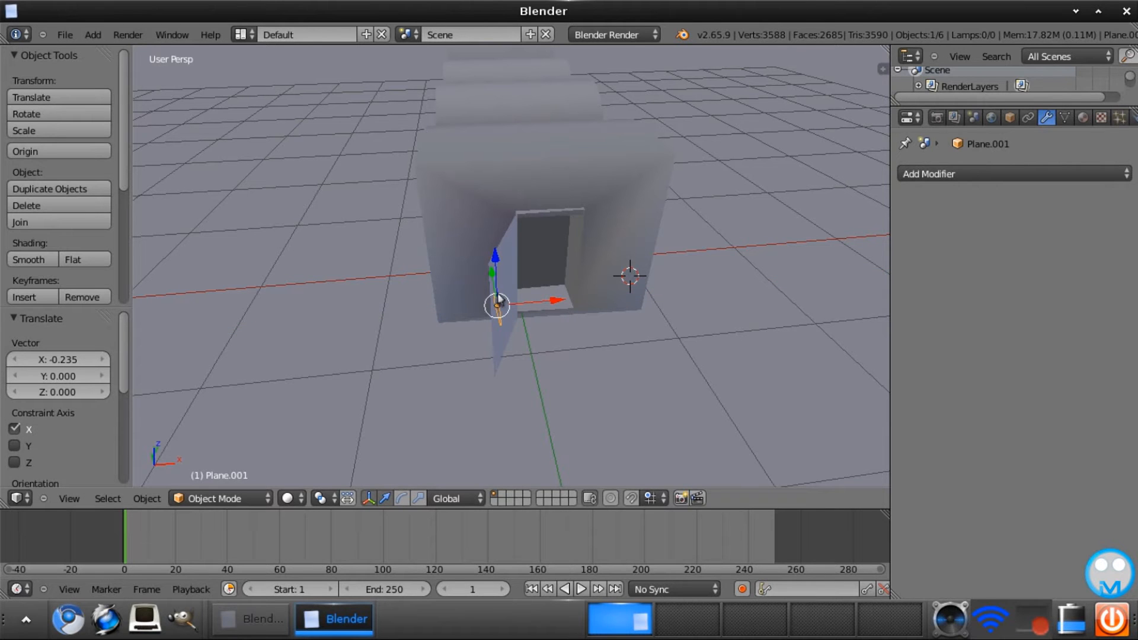
- Rotate the small plane -204.344° about Z and slightly about X to align it with the door panel's face
{"action": "middle_click_drag", "start_coordinate": [574, 372], "coordinate": [497, 364]}
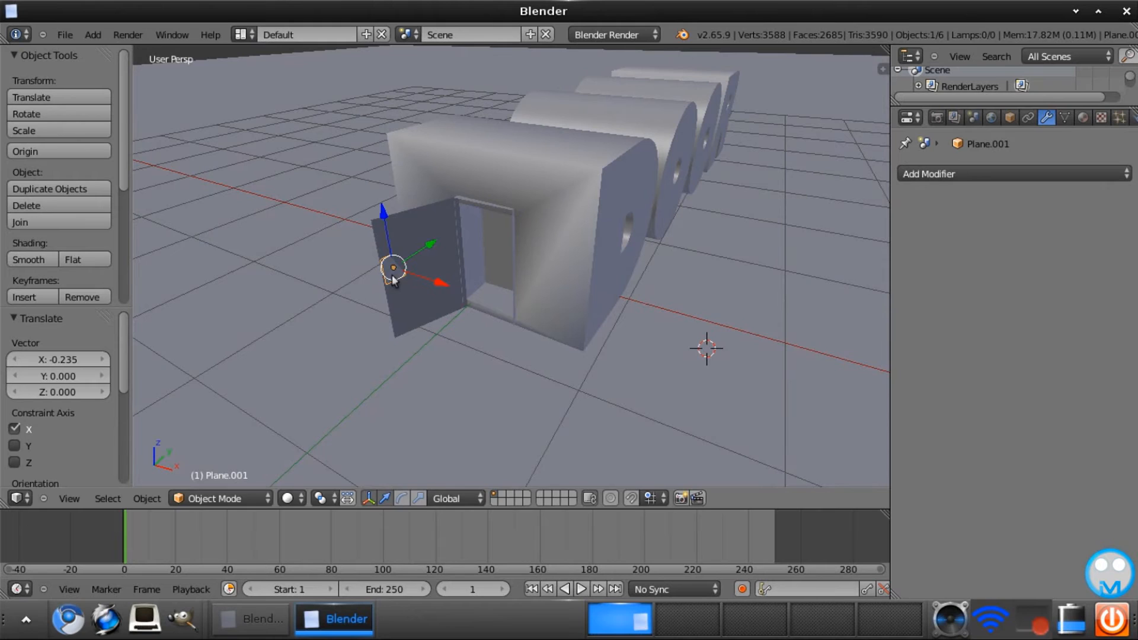
{"action": "key", "text": "r"}
{"action": "key", "text": "y"}
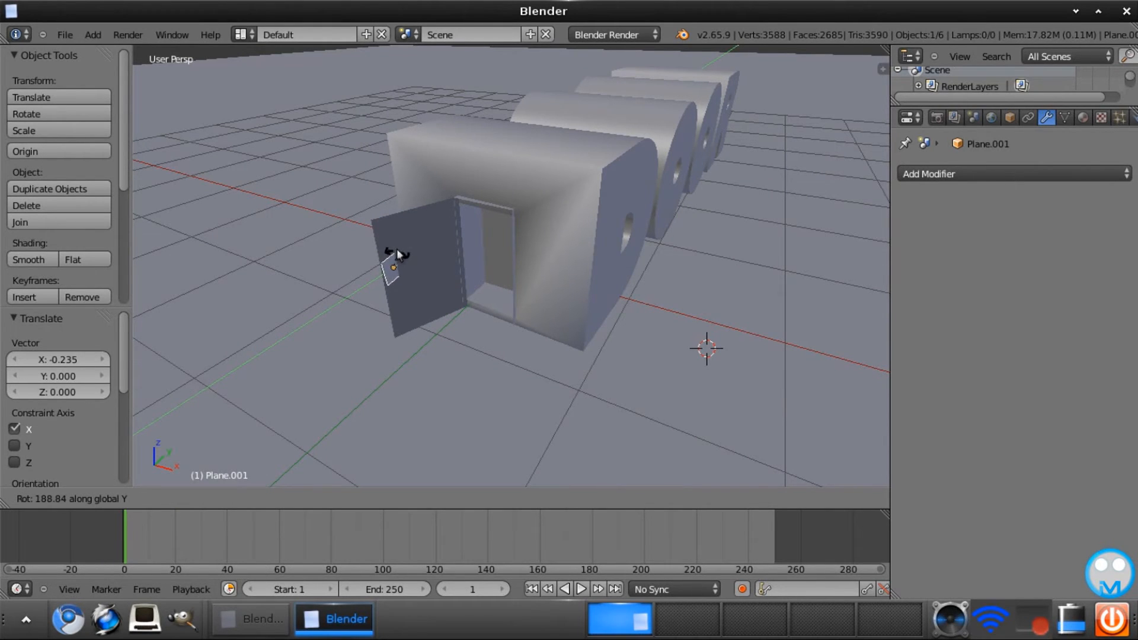
{"action": "key", "text": "z"}
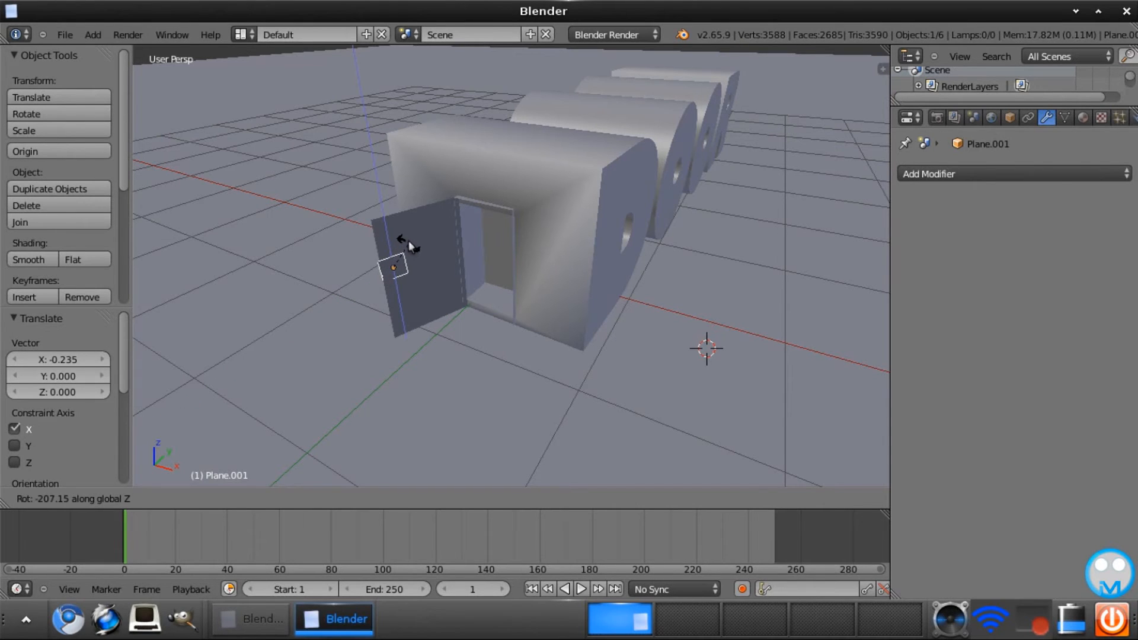
{"action": "left_click", "coordinate": [406, 240]}
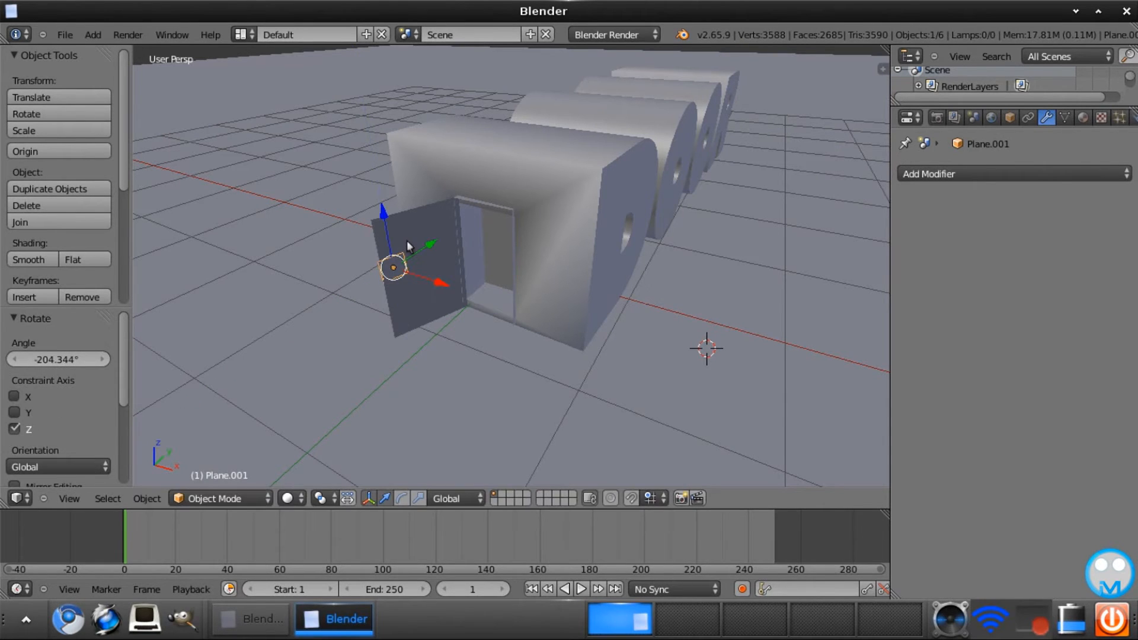
{"action": "key", "text": "r"}
{"action": "key", "text": "x"}
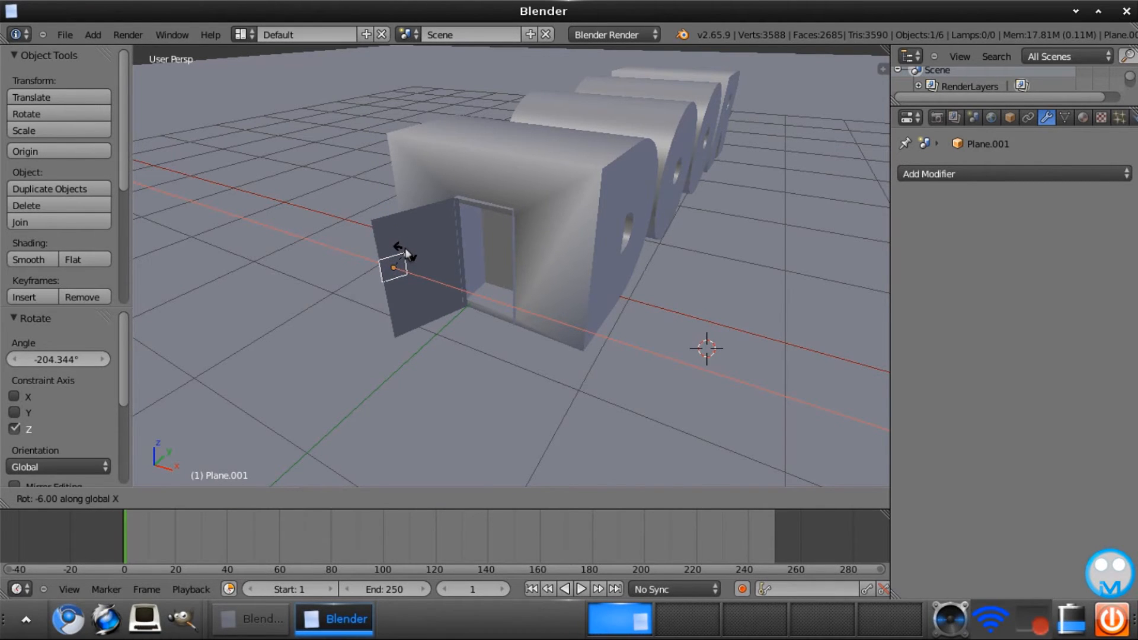
{"action": "left_click", "coordinate": [405, 249]}
- Nudge the small plane against the door panel, finishing with a move of -0.034 along X
{"action": "middle_click_drag", "start_coordinate": [419, 292], "coordinate": [551, 320]}
{"action": "left_click_drag", "start_coordinate": [535, 285], "coordinate": [536, 274]}
{"action": "left_click_drag", "start_coordinate": [614, 297], "coordinate": [620, 298]}
{"action": "middle_click_drag", "start_coordinate": [638, 337], "coordinate": [617, 323]}
{"action": "left_click_drag", "start_coordinate": [600, 288], "coordinate": [588, 279]}
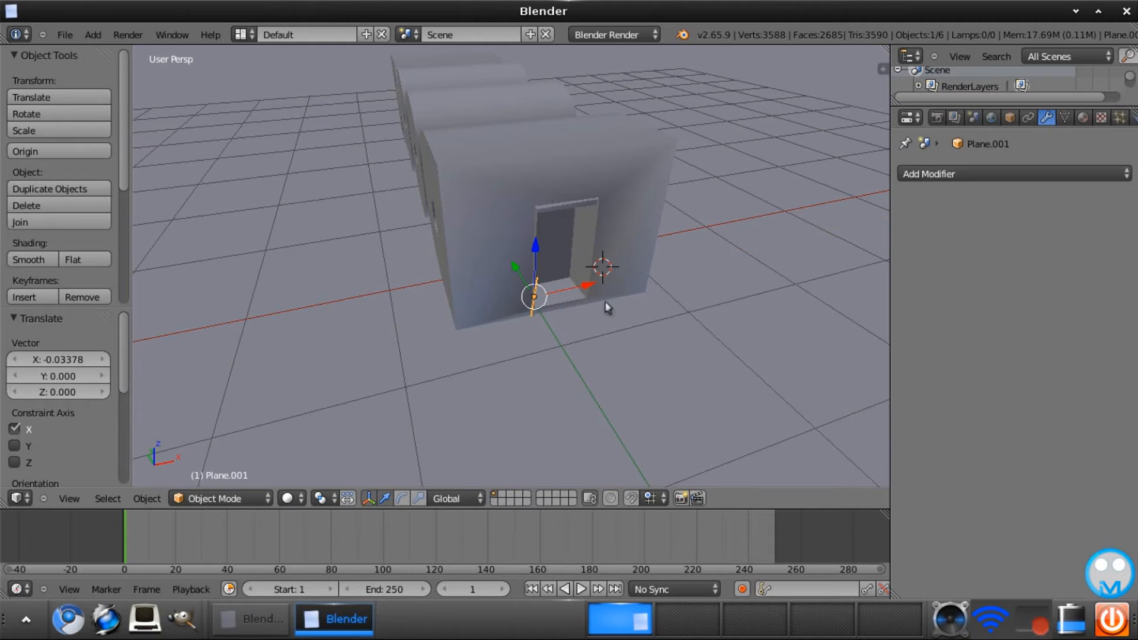
- Lower the small plane 0.044 along Z and rotate it 6.341° about Y on the open door panel
{"action": "middle_click_drag", "start_coordinate": [610, 313], "coordinate": [485, 262]}
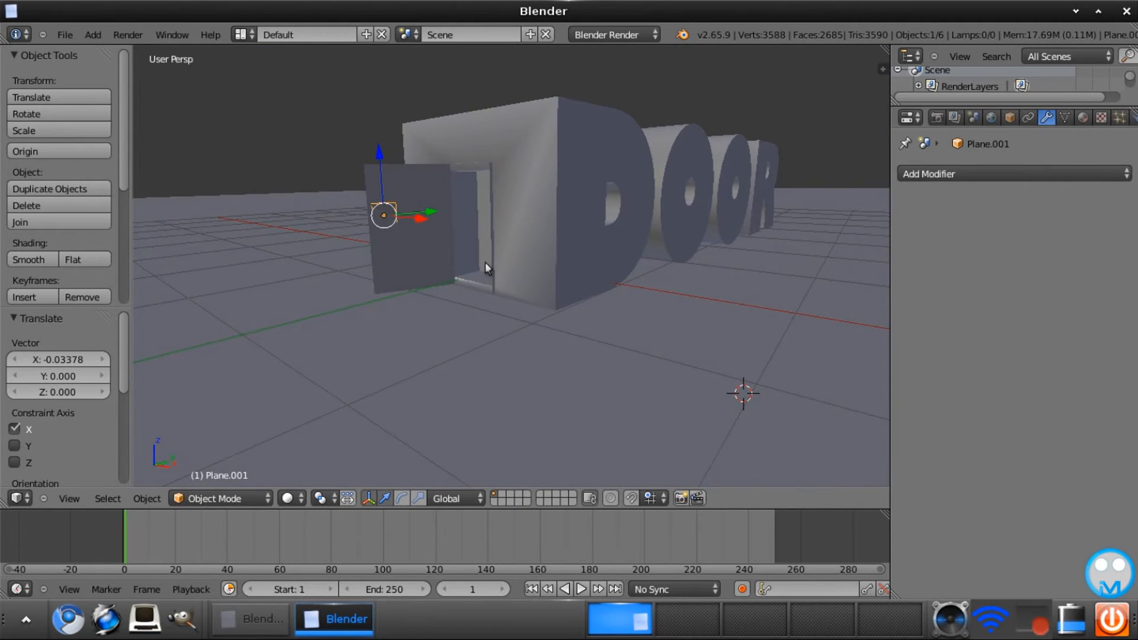
{"action": "left_click_drag", "start_coordinate": [380, 163], "coordinate": [380, 177]}
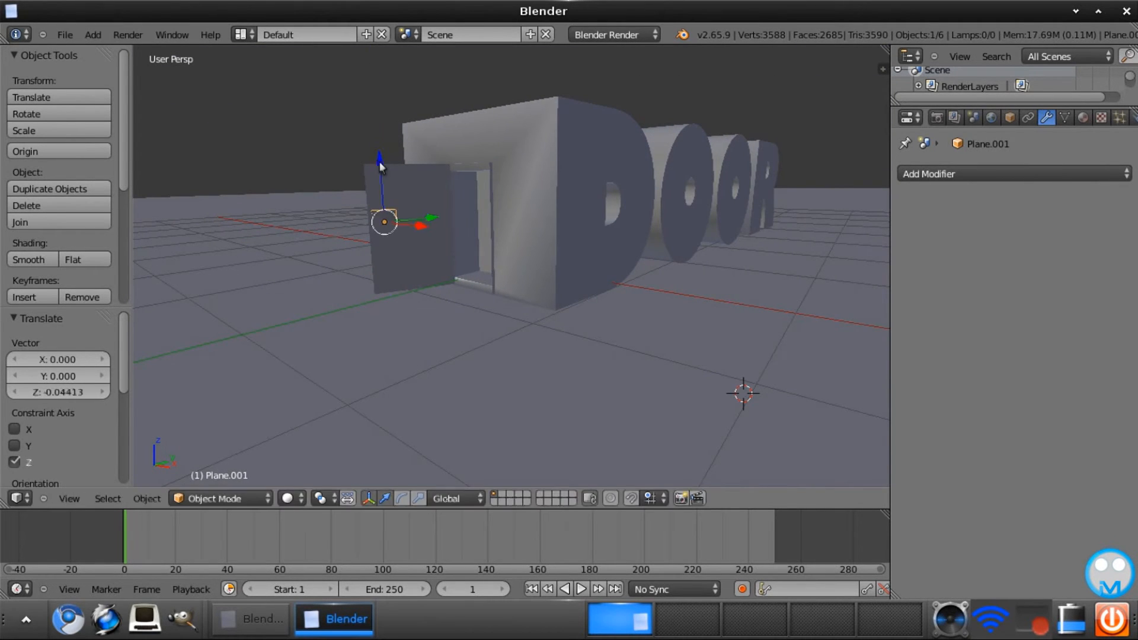
{"action": "key", "text": "r"}
{"action": "key", "text": "y"}
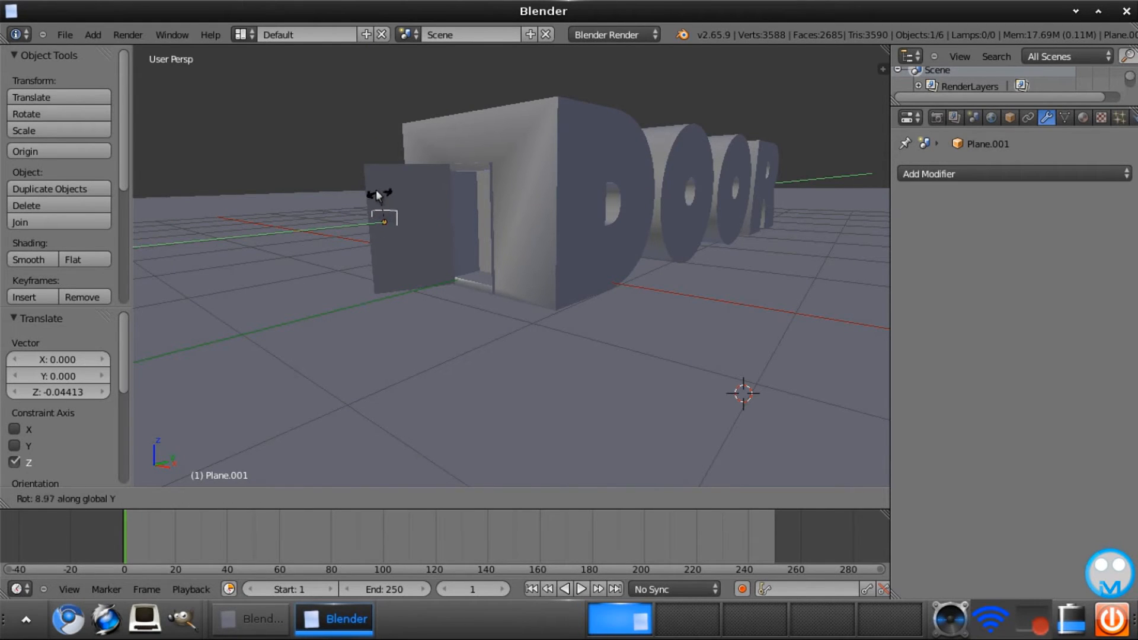
{"action": "left_click", "coordinate": [376, 184]}
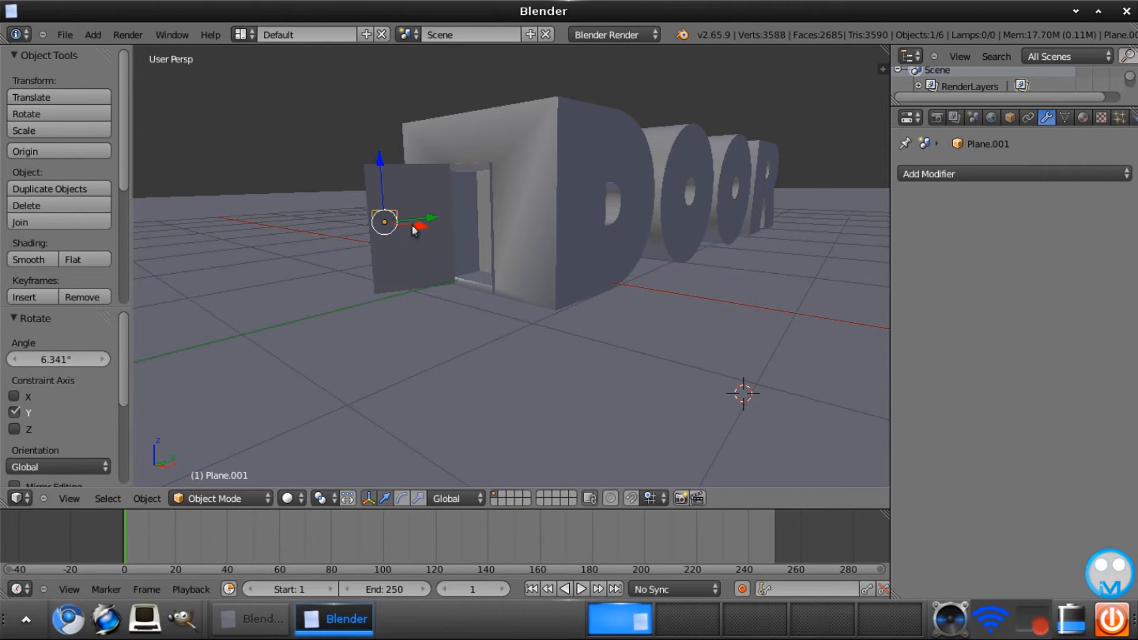
- Move the small plane 0.065 along X relative to the door panel
{"action": "key", "text": "g"}
{"action": "key", "text": "x"}
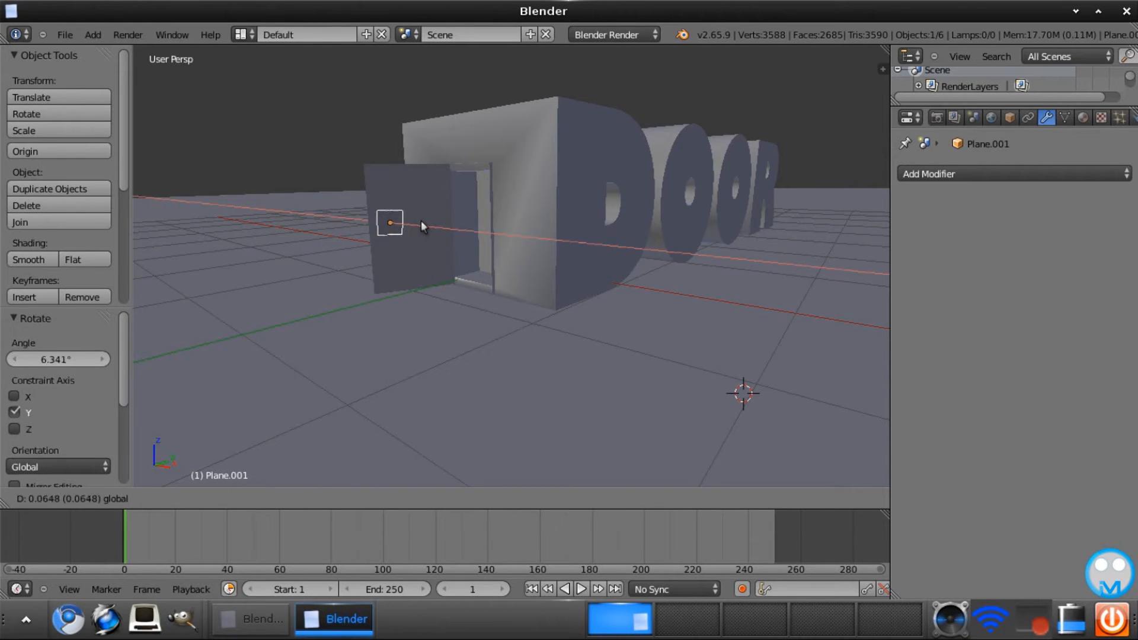
{"action": "left_click", "coordinate": [421, 226]}
- Try to scale the small plane along the X and Y axes
{"action": "middle_click_drag", "start_coordinate": [568, 406], "coordinate": [686, 486]}
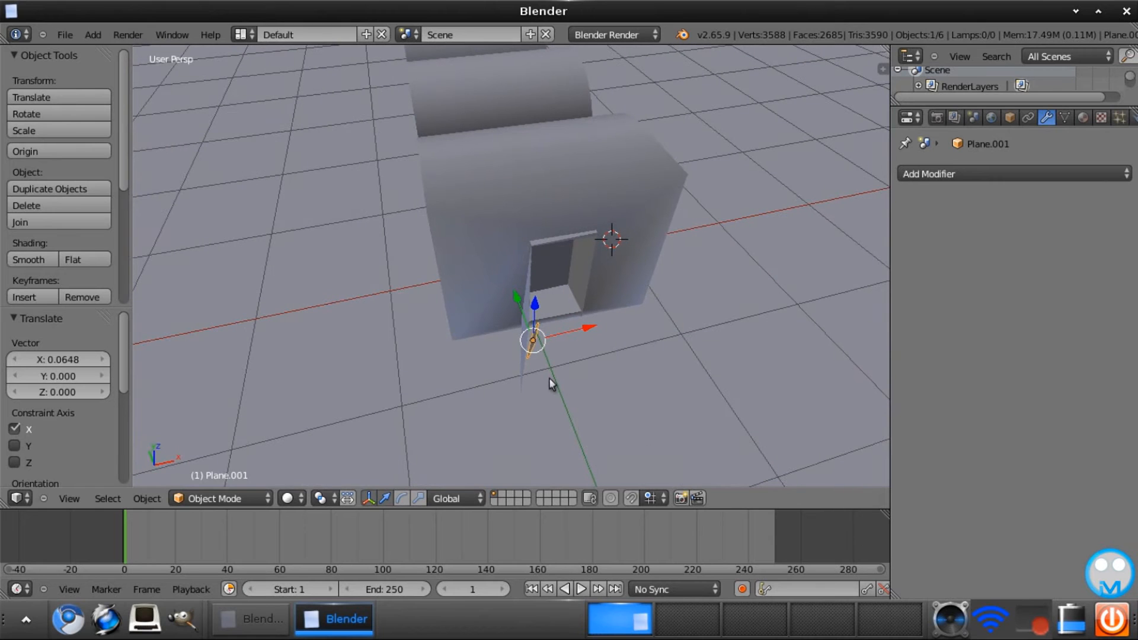
{"action": "key", "text": "s"}
{"action": "key", "text": "x"}
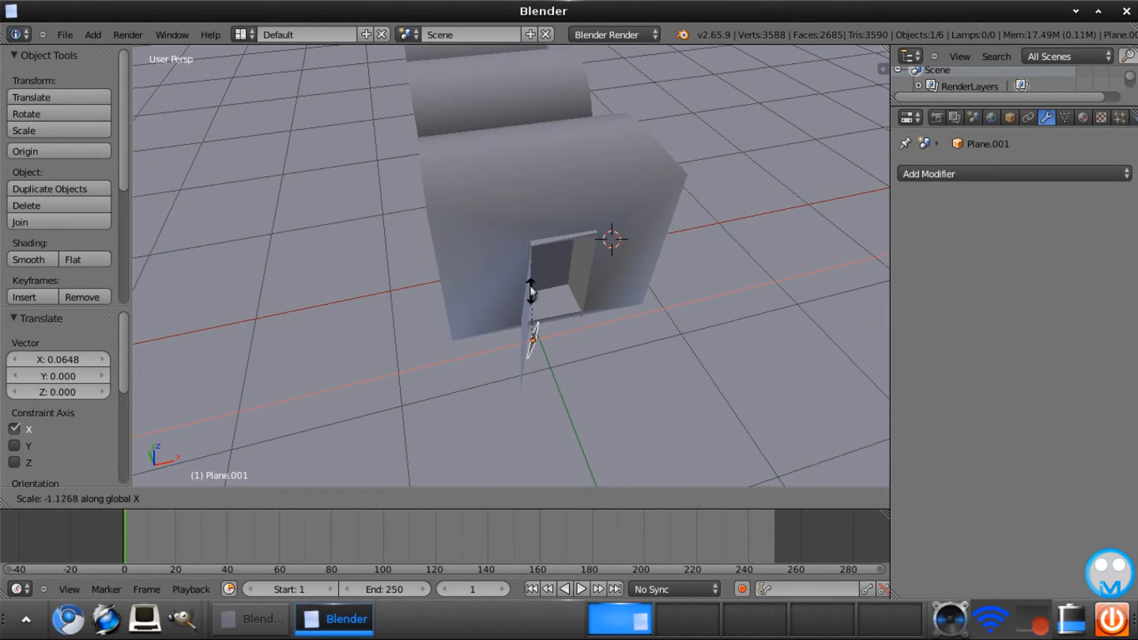
{"action": "left_click", "coordinate": [535, 361]}
{"action": "key", "text": "s"}
{"action": "key", "text": "y"}
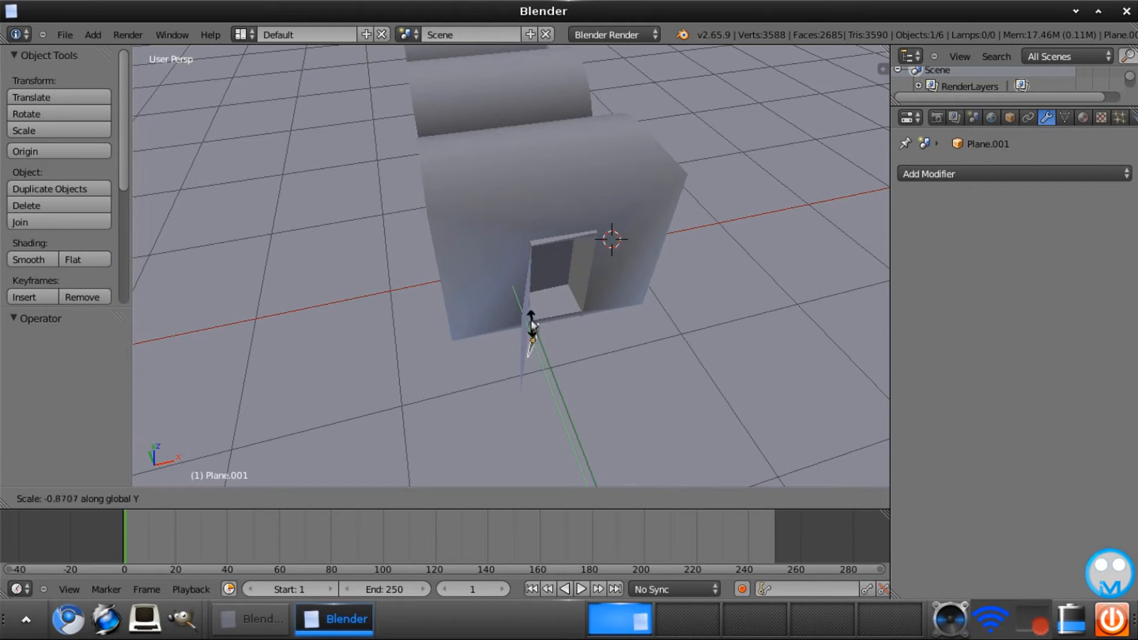
{"action": "left_click", "coordinate": [525, 295]}
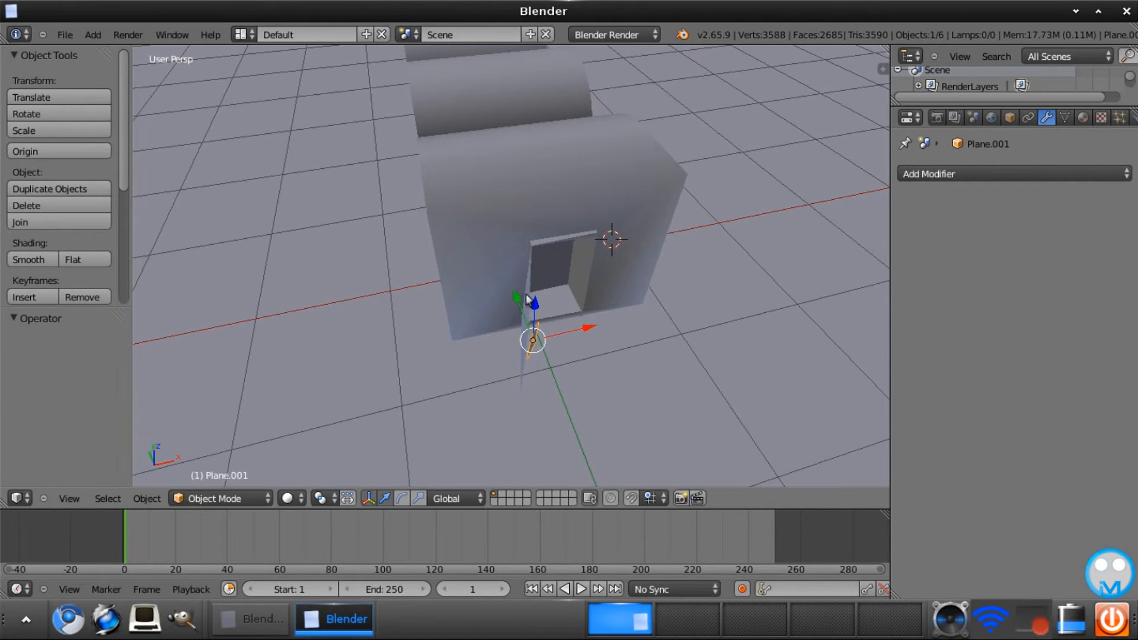
- Rotate the small plane -15.227° about Y to follow the door panel
{"action": "key", "text": "r"}
{"action": "key", "text": "y"}
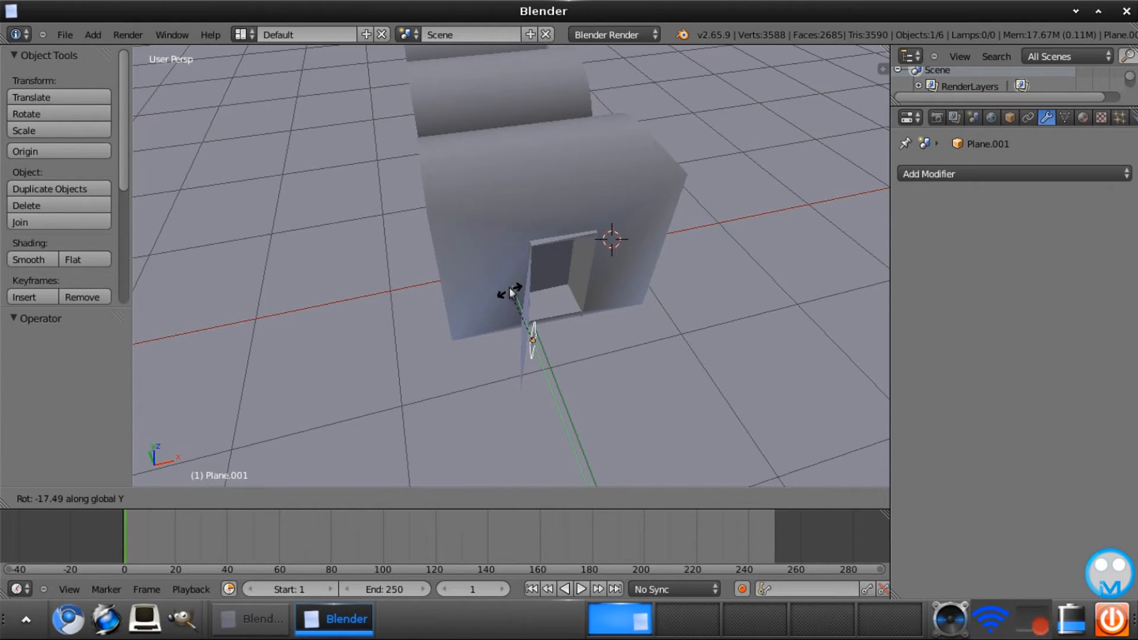
{"action": "left_click", "coordinate": [510, 289]}
- Shift the small plane slightly along Y and -0.063 along X toward the door panel's face
{"action": "middle_click_drag", "start_coordinate": [765, 375], "coordinate": [611, 301]}
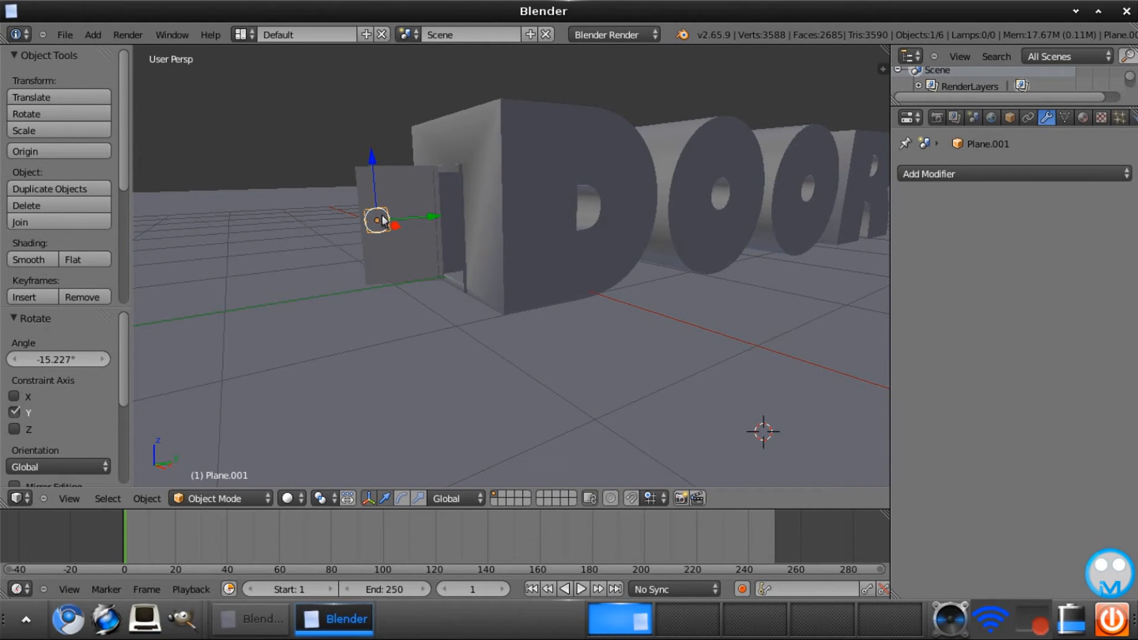
{"action": "left_click_drag", "start_coordinate": [433, 218], "coordinate": [428, 220]}
{"action": "middle_click_drag", "start_coordinate": [513, 363], "coordinate": [640, 422]}
{"action": "left_click_drag", "start_coordinate": [551, 339], "coordinate": [541, 338]}
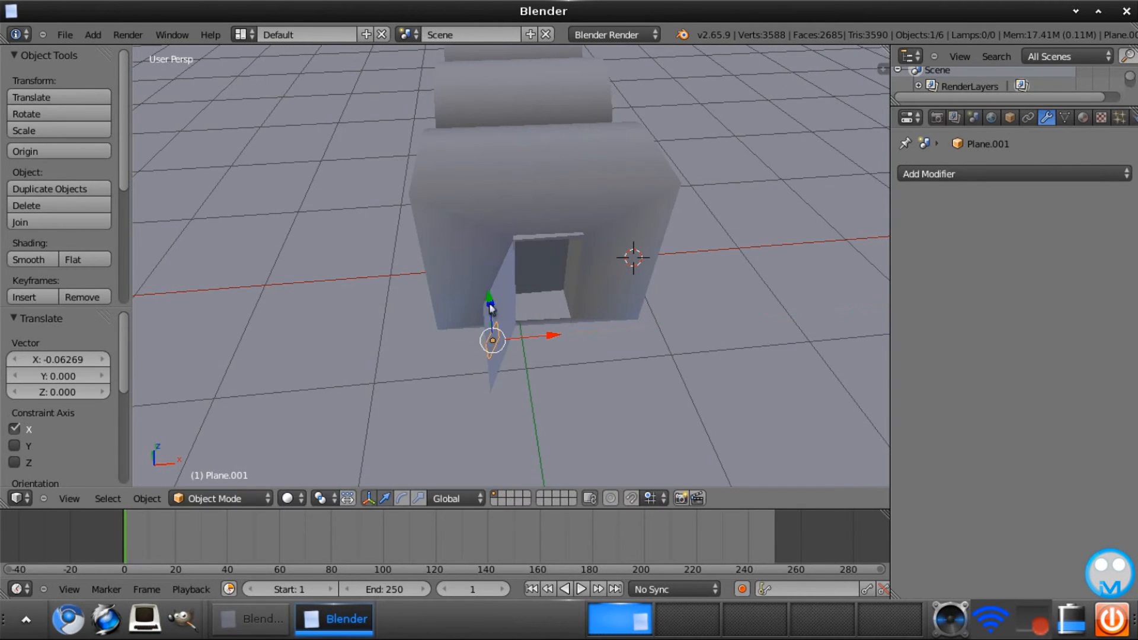
- Fine-tune the small plane's position on the door panel with moves of 0.040 along Y and 0.018 along X
{"action": "middle_click_drag", "start_coordinate": [537, 316], "coordinate": [513, 310]}
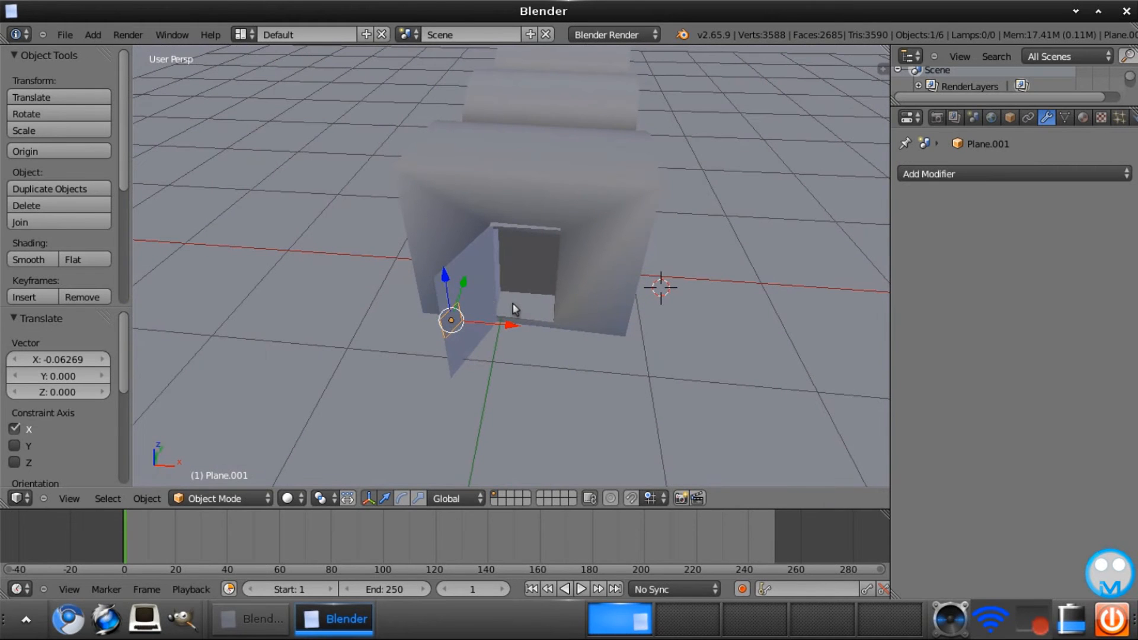
{"action": "key", "text": "g"}
{"action": "key", "text": "y"}
{"action": "left_click", "coordinate": [468, 276]}
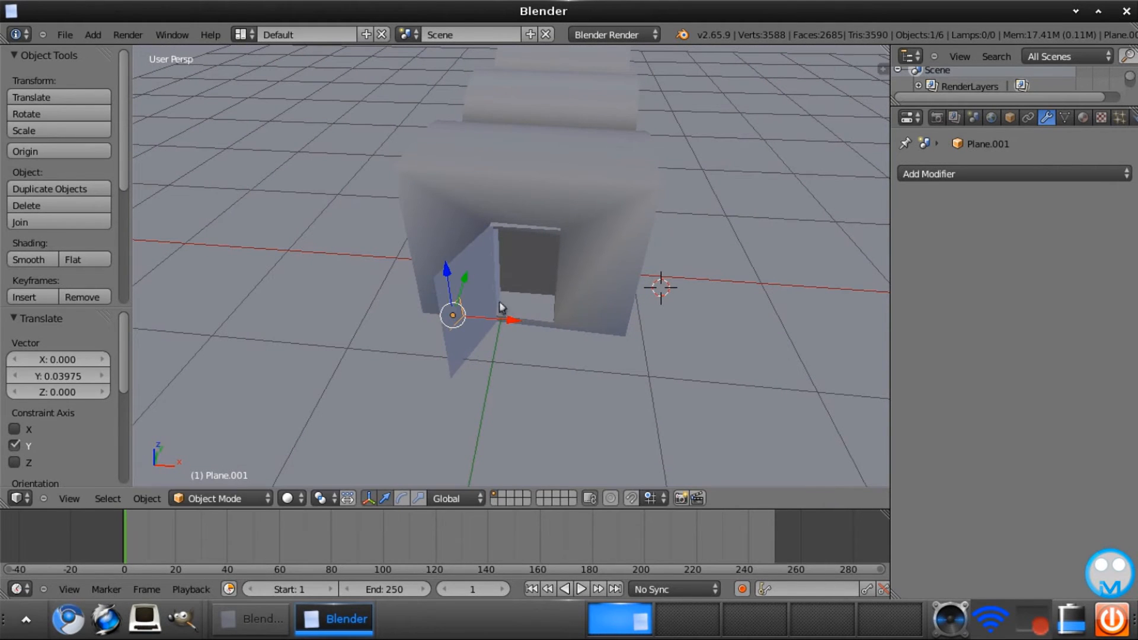
{"action": "key", "text": "g"}
{"action": "key", "text": "x"}
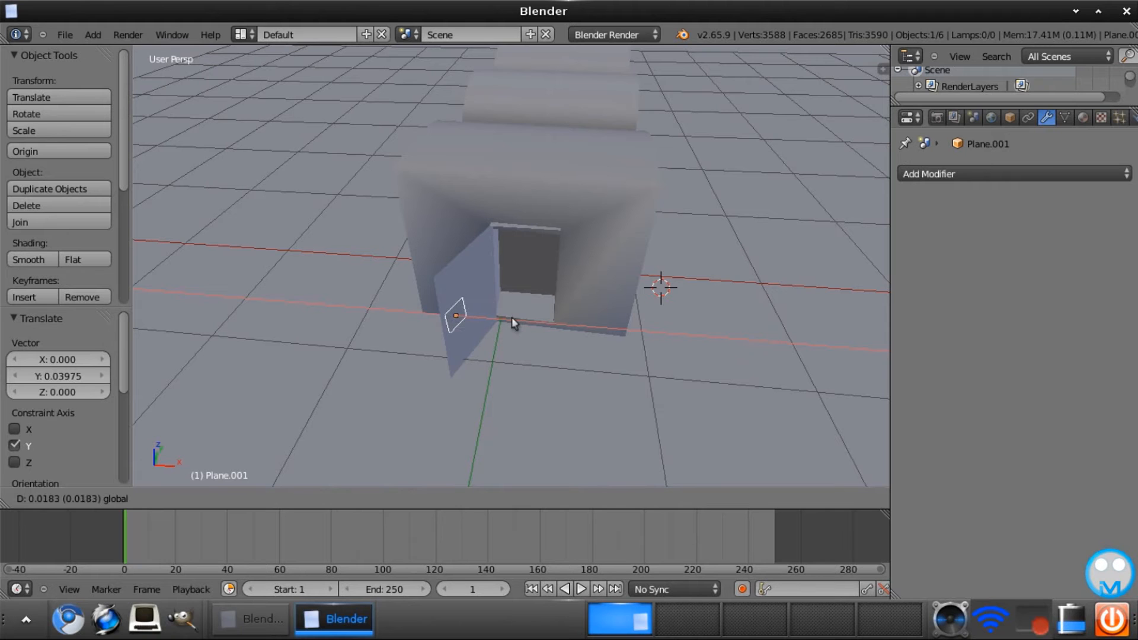
{"action": "left_click", "coordinate": [513, 321]}
- Add a UV sphere and raise it 1.906 along Z
{"action": "middle_click_drag", "start_coordinate": [597, 431], "coordinate": [511, 386]}
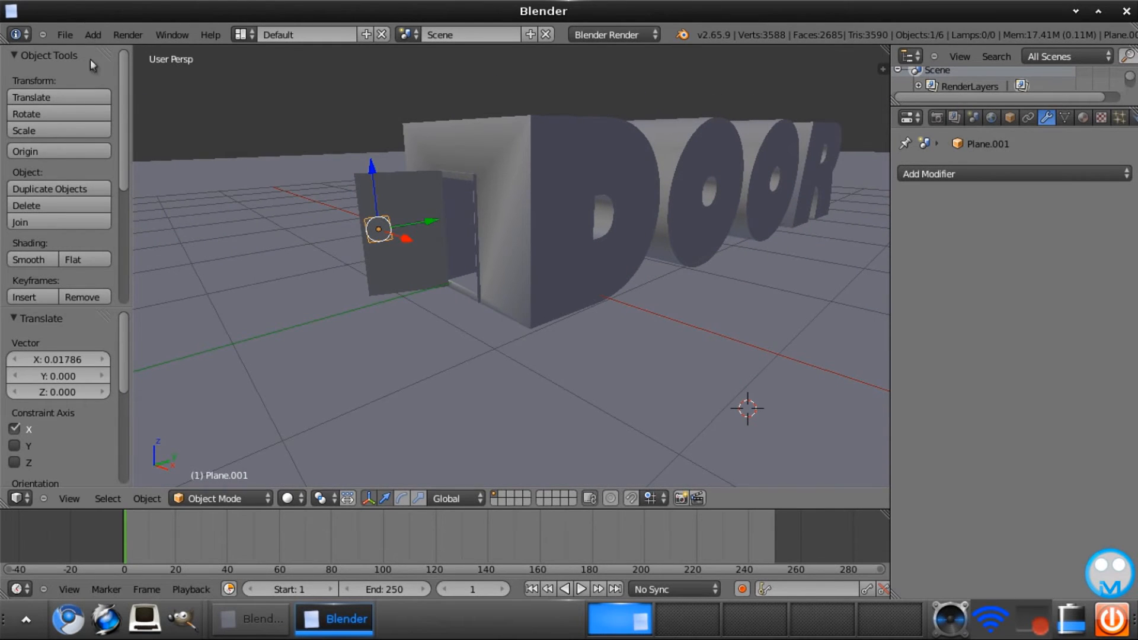
{"action": "left_click", "coordinate": [92, 35]}
{"action": "mouse_move", "coordinate": [106, 57]}
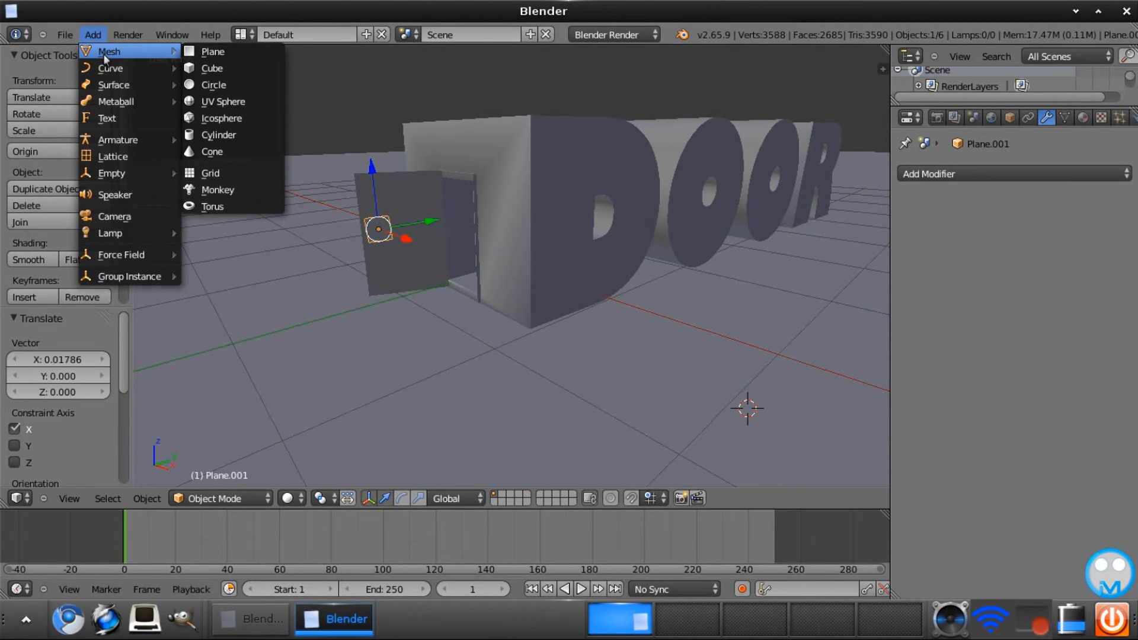
{"action": "left_click", "coordinate": [214, 104]}
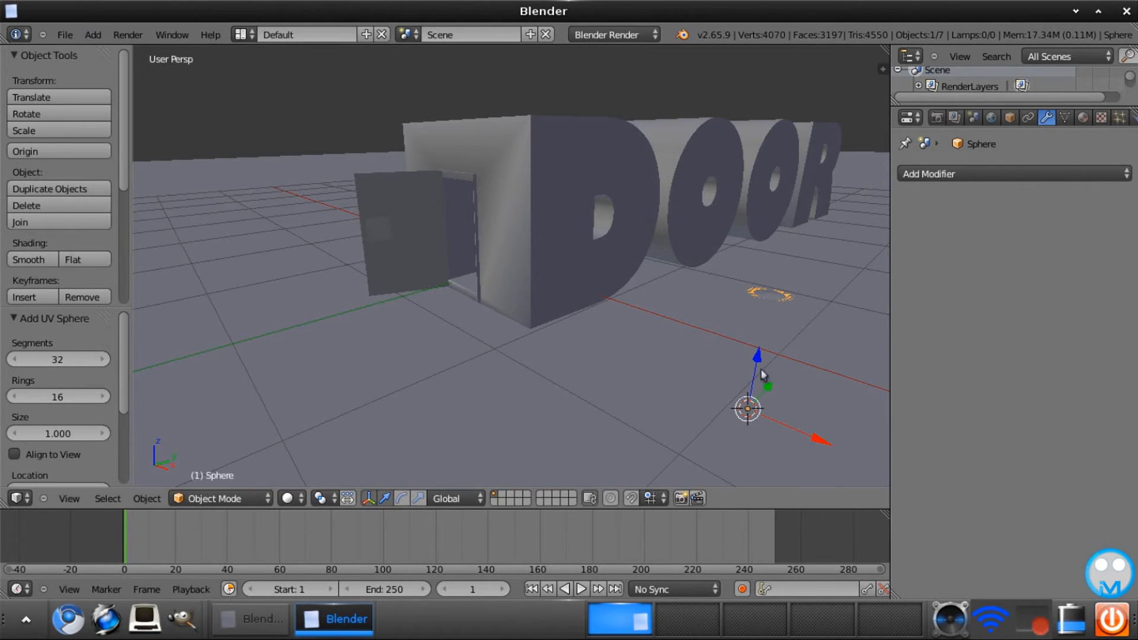
{"action": "left_click_drag", "start_coordinate": [754, 364], "coordinate": [751, 116]}
- Scale the sphere down by 0.024 and bring it over to the open door panel, resizing it there
{"action": "key", "text": "s"}
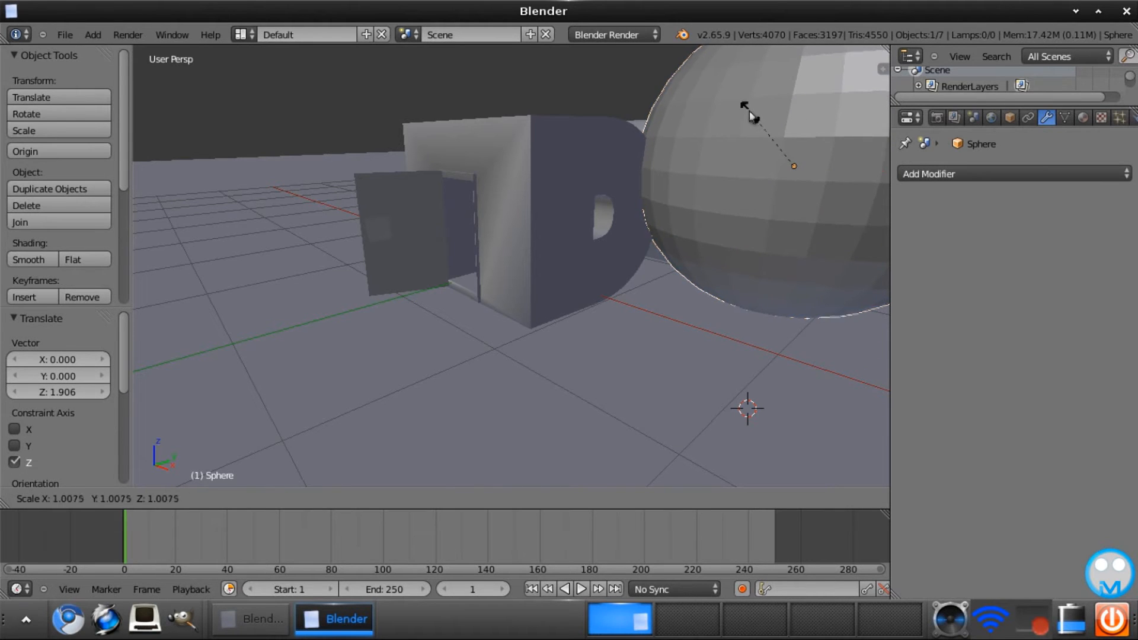
{"action": "left_click", "coordinate": [794, 167]}
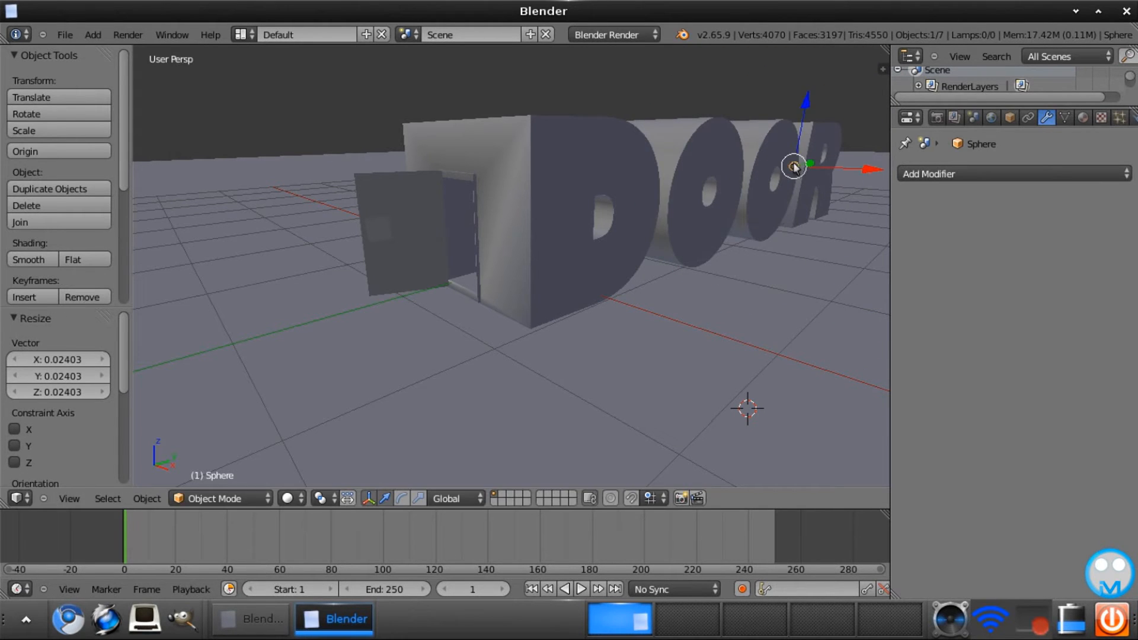
{"action": "left_click_drag", "start_coordinate": [813, 167], "coordinate": [387, 208]}
{"action": "key", "text": "s"}
{"action": "left_click", "coordinate": [433, 249]}
- Reposition the tiny sphere near the small plane on the door panel, finishing with a move of -0.100 along X
{"action": "left_click_drag", "start_coordinate": [355, 148], "coordinate": [355, 172]}
{"action": "left_click_drag", "start_coordinate": [417, 221], "coordinate": [443, 208]}
{"action": "left_click_drag", "start_coordinate": [379, 165], "coordinate": [379, 174]}
{"action": "left_click_drag", "start_coordinate": [418, 236], "coordinate": [398, 233]}
{"action": "left_click_drag", "start_coordinate": [356, 152], "coordinate": [369, 181]}
{"action": "left_click_drag", "start_coordinate": [427, 231], "coordinate": [400, 233]}
- Rotate the small plane 5.194° in the view to straighten it on the door panel
{"action": "right_click", "coordinate": [386, 220]}
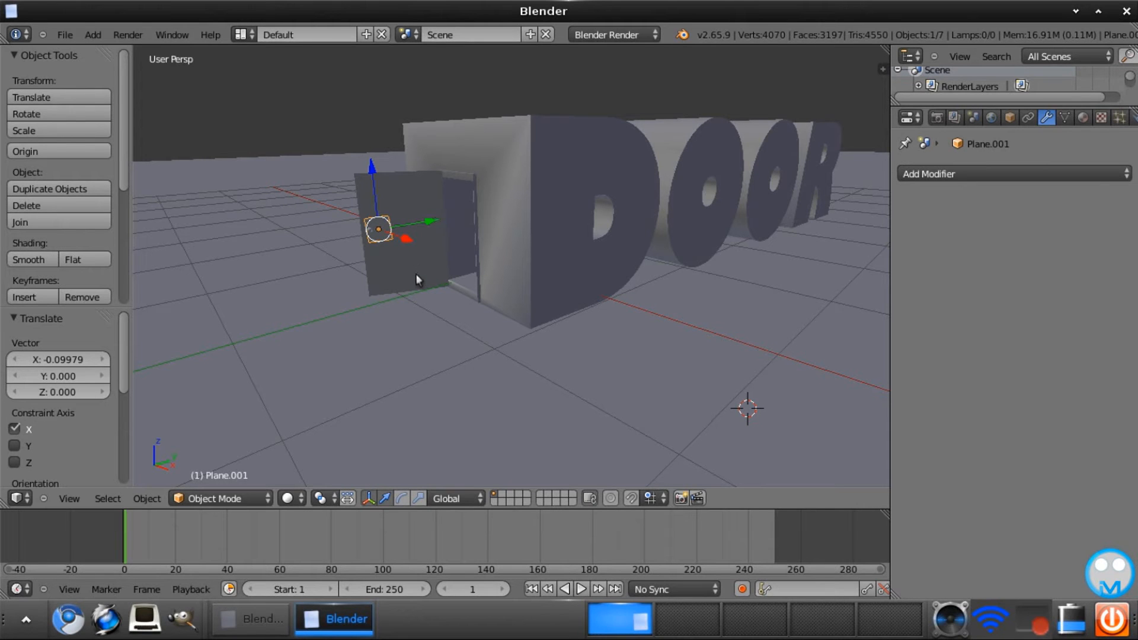
{"action": "middle_click_drag", "start_coordinate": [415, 273], "coordinate": [394, 246]}
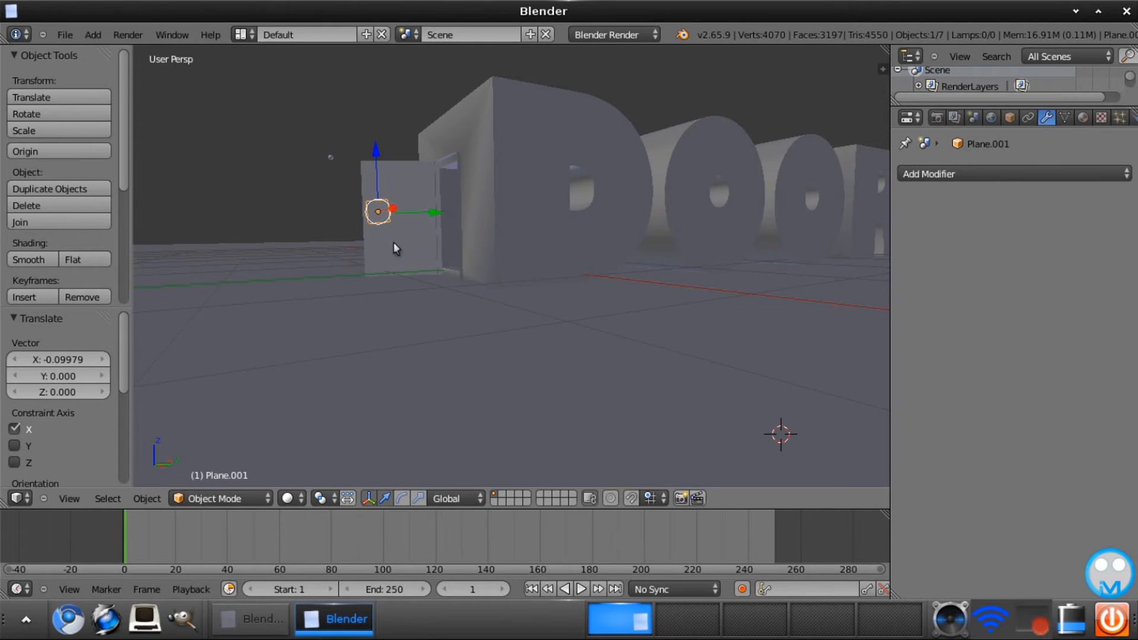
{"action": "key", "text": "r"}
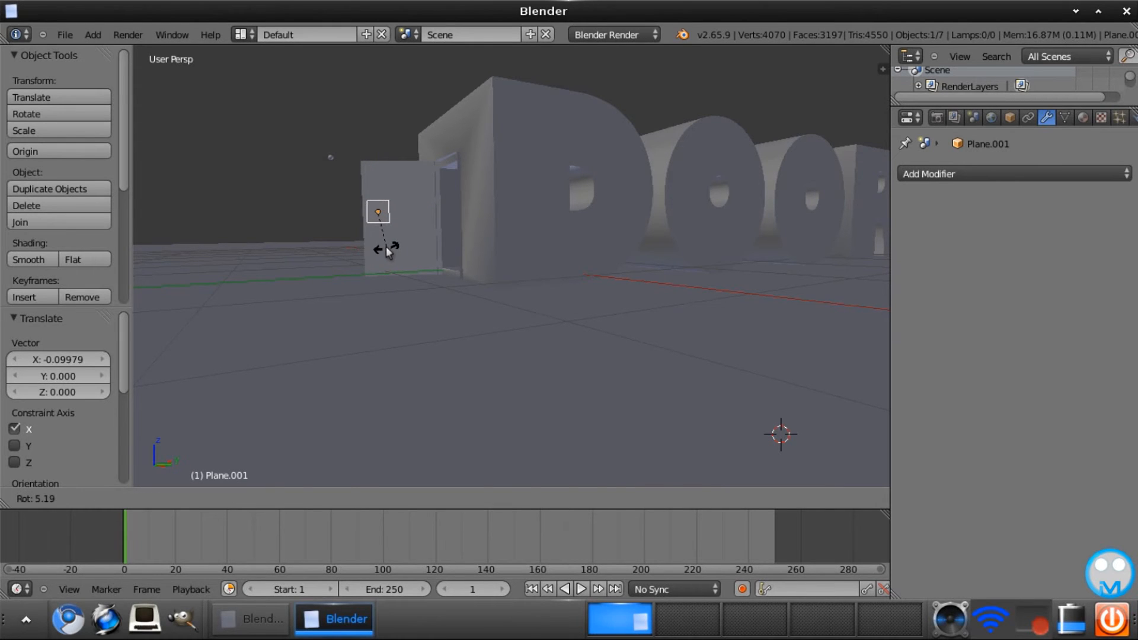
{"action": "left_click", "coordinate": [386, 246]}
- Move the sphere -0.975 along X and 0.257 along Y to bring it next to the small plane
{"action": "middle_click_drag", "start_coordinate": [407, 297], "coordinate": [575, 373]}
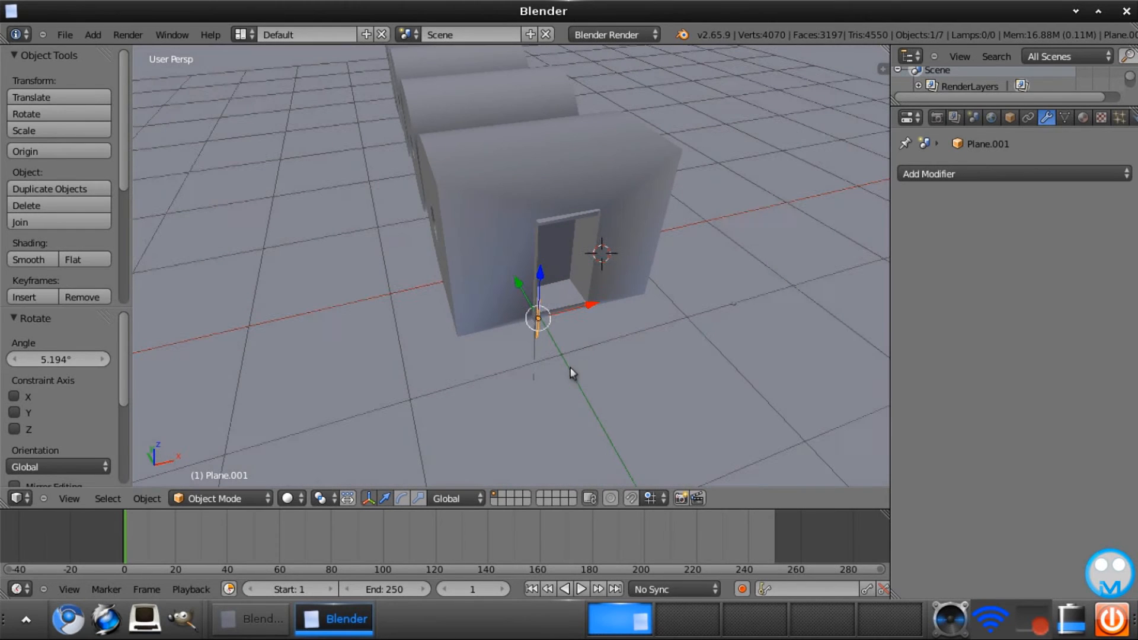
{"action": "right_click", "coordinate": [735, 308]}
{"action": "key", "text": "g"}
{"action": "key", "text": "x"}
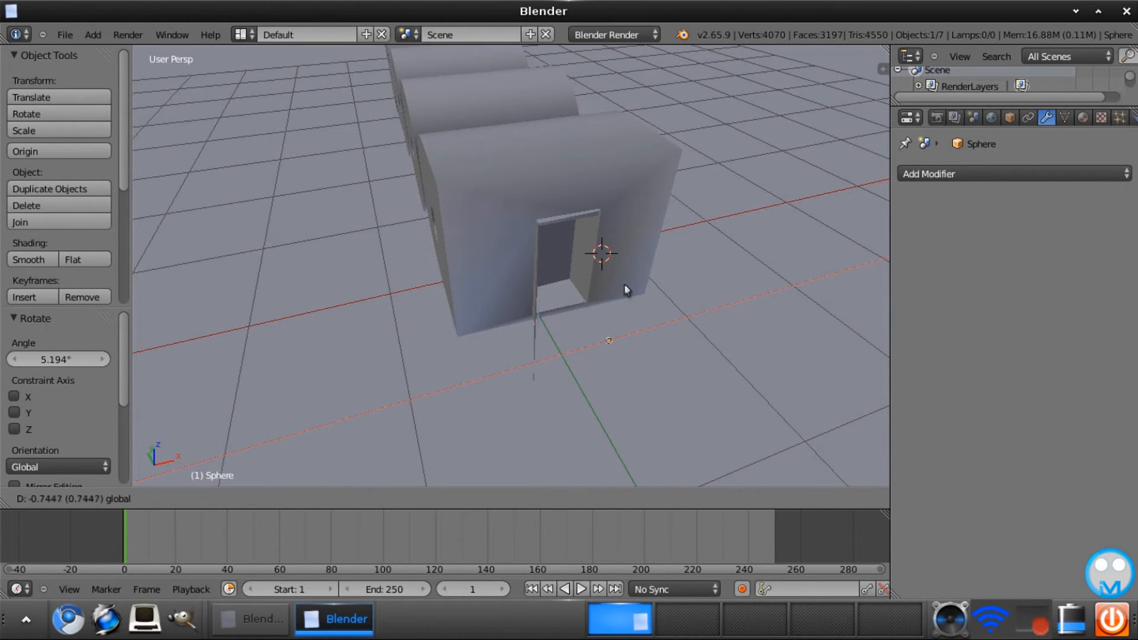
{"action": "left_click", "coordinate": [592, 288]}
{"action": "key", "text": "g"}
{"action": "key", "text": "y"}
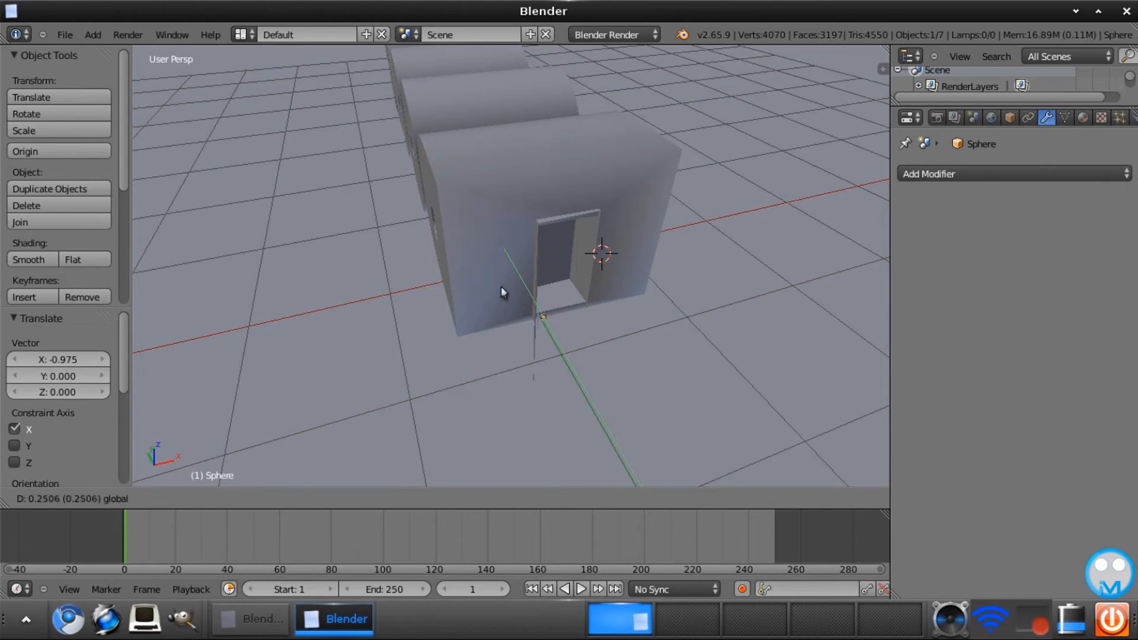
{"action": "left_click", "coordinate": [545, 299]}
- Nudge the sphere -0.032 along X and lower it along Z to the small plane's height
{"action": "key", "text": "g"}
{"action": "key", "text": "x"}
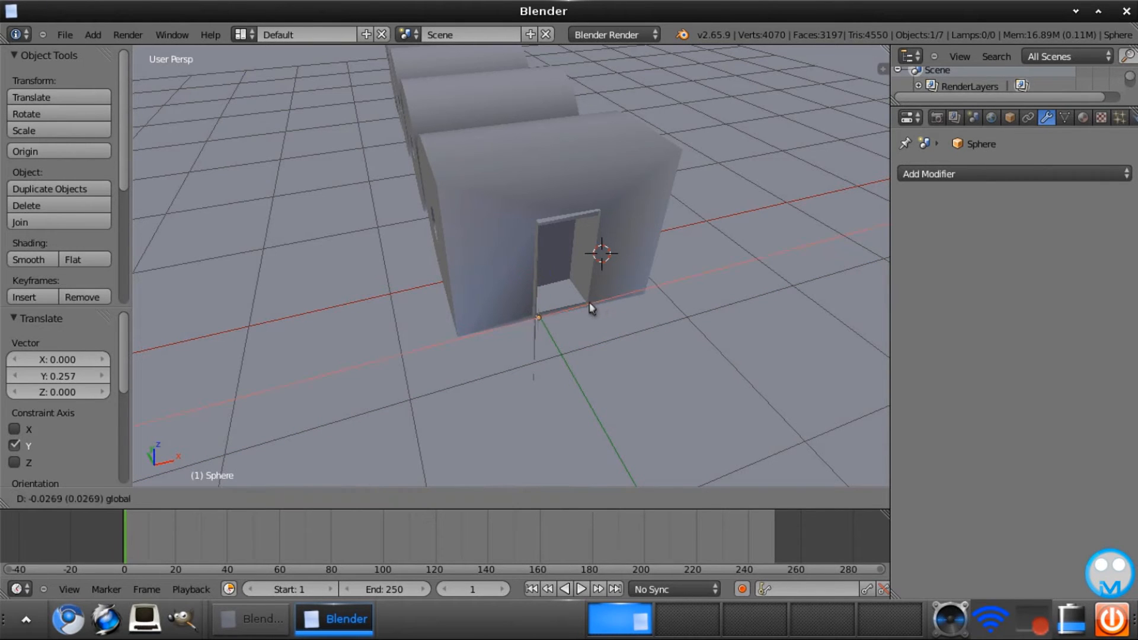
{"action": "left_click", "coordinate": [591, 306]}
{"action": "middle_click_drag", "start_coordinate": [676, 379], "coordinate": [547, 340]}
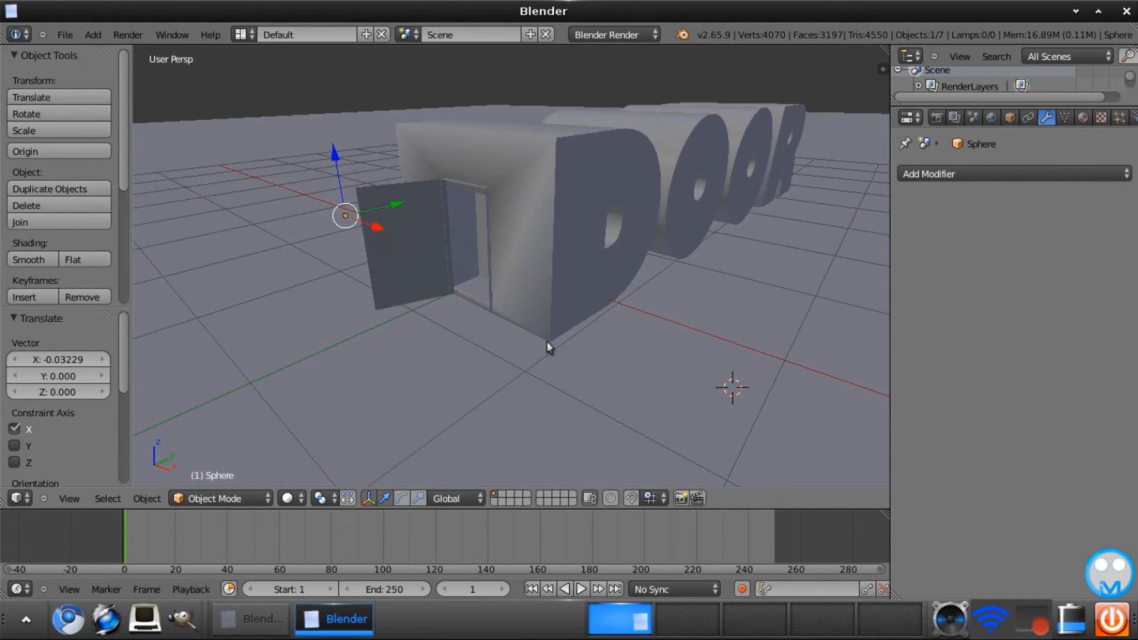
{"action": "key", "text": "g"}
{"action": "key", "text": "z"}
{"action": "left_click", "coordinate": [338, 169]}
- Move the small plane 0.020 along X and shift the sphere along X toward the door panel
{"action": "right_click", "coordinate": [381, 243]}
{"action": "left_click_drag", "start_coordinate": [415, 259], "coordinate": [418, 261]}
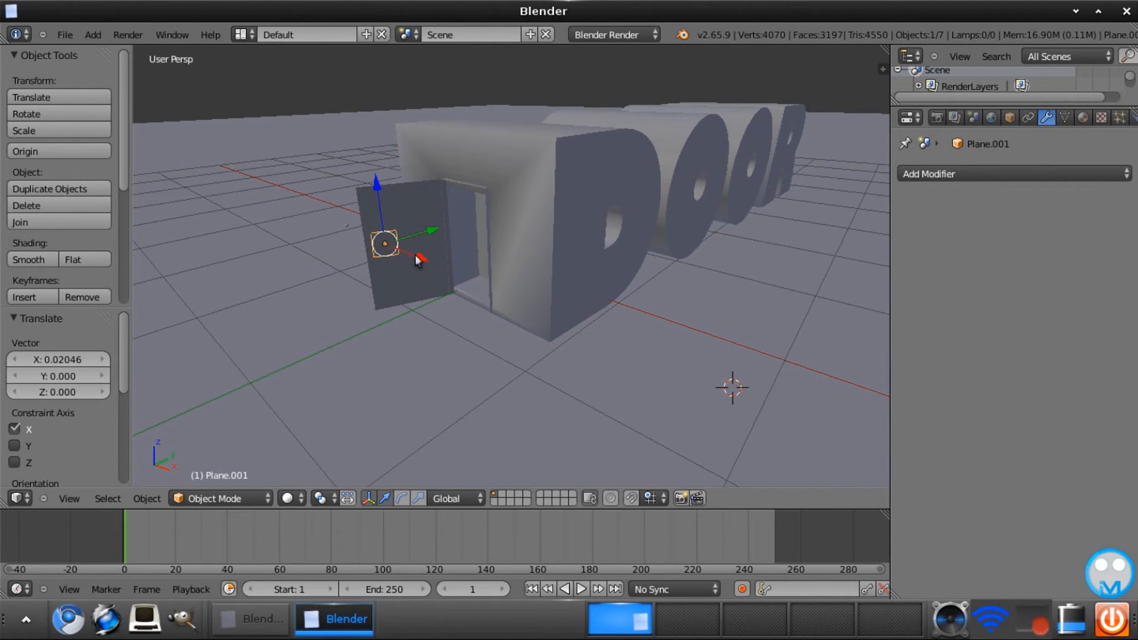
{"action": "right_click", "coordinate": [357, 229]}
{"action": "key", "text": "g"}
{"action": "key", "text": "x"}
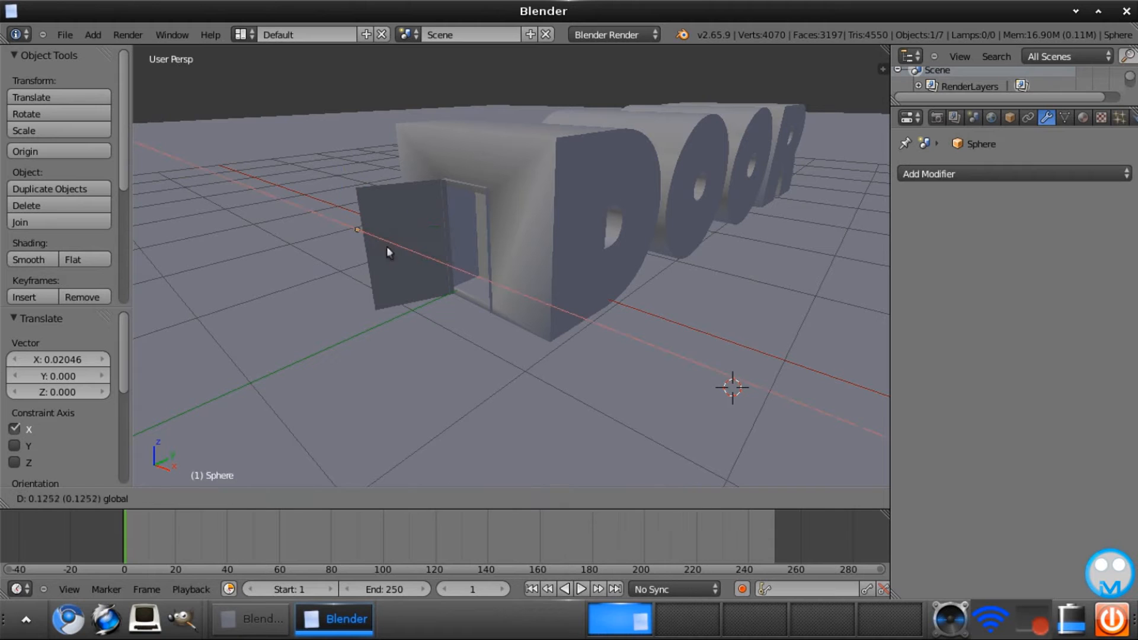
{"action": "left_click", "coordinate": [482, 358]}
- Reposition the sphere in front of the door panel, finishing with a move of 0.100 along X
{"action": "middle_click_drag", "start_coordinate": [483, 358], "coordinate": [561, 397]}
{"action": "left_click_drag", "start_coordinate": [526, 287], "coordinate": [527, 298]}
{"action": "left_click_drag", "start_coordinate": [591, 354], "coordinate": [517, 325]}
{"action": "left_click_drag", "start_coordinate": [467, 297], "coordinate": [460, 269]}
{"action": "left_click_drag", "start_coordinate": [527, 315], "coordinate": [543, 315]}
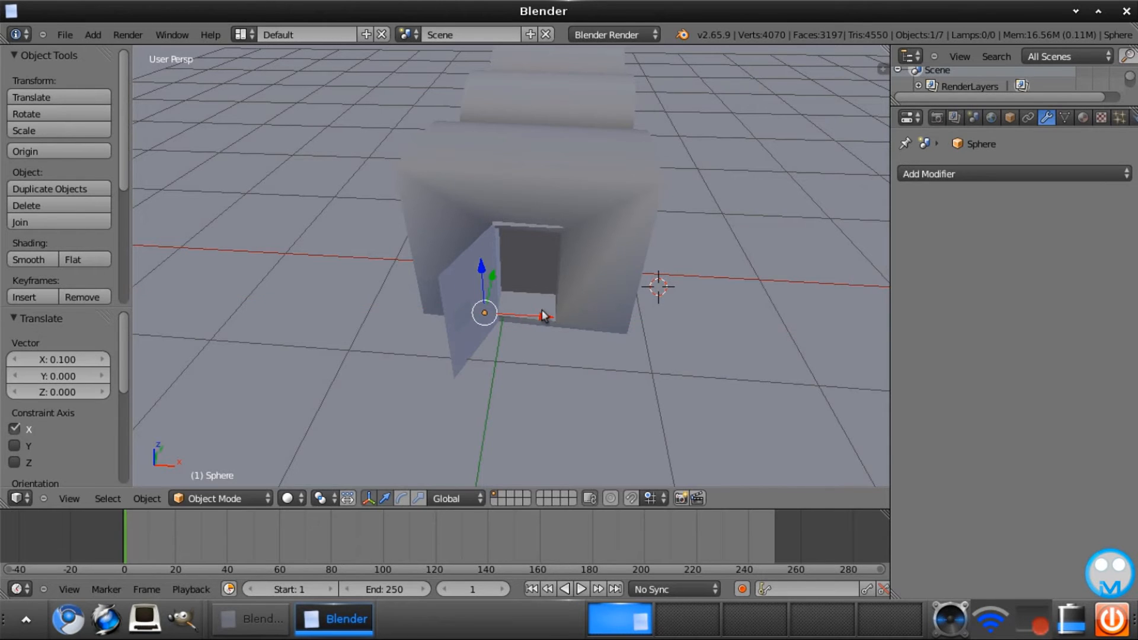
- Raise the sphere 0.063 along Z and move it -0.092 along X onto the small plane
{"action": "middle_click_drag", "start_coordinate": [553, 362], "coordinate": [374, 116]}
{"action": "left_click_drag", "start_coordinate": [396, 152], "coordinate": [395, 144]}
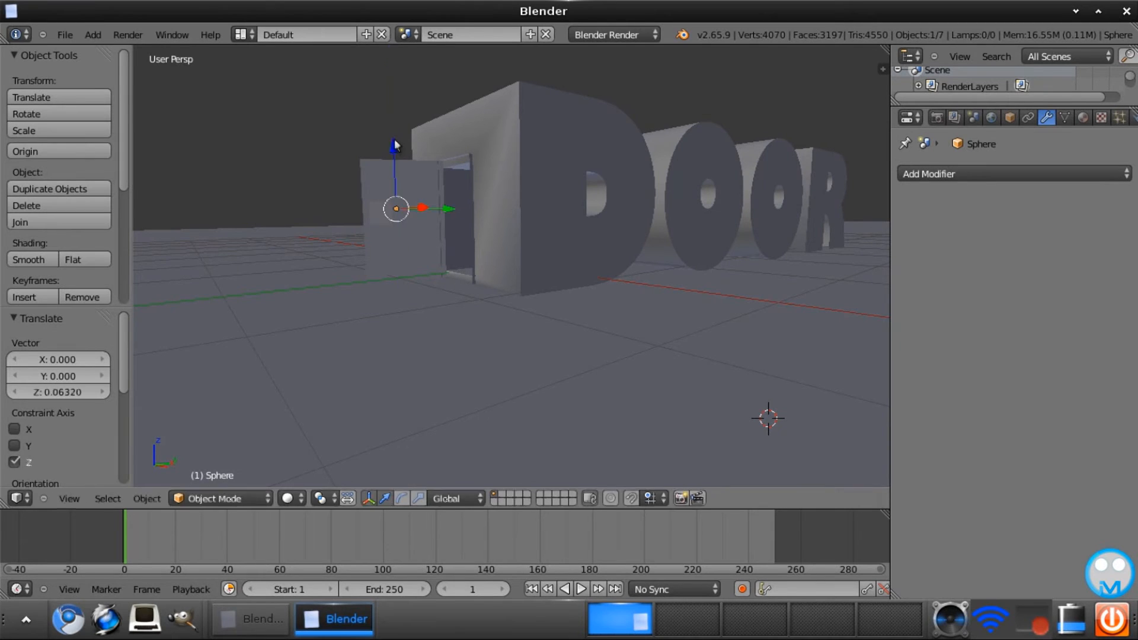
{"action": "left_click_drag", "start_coordinate": [447, 212], "coordinate": [400, 204]}
- Select the tiny sphere on the door panel and rescale it uniformly
{"action": "right_click", "coordinate": [547, 208]}
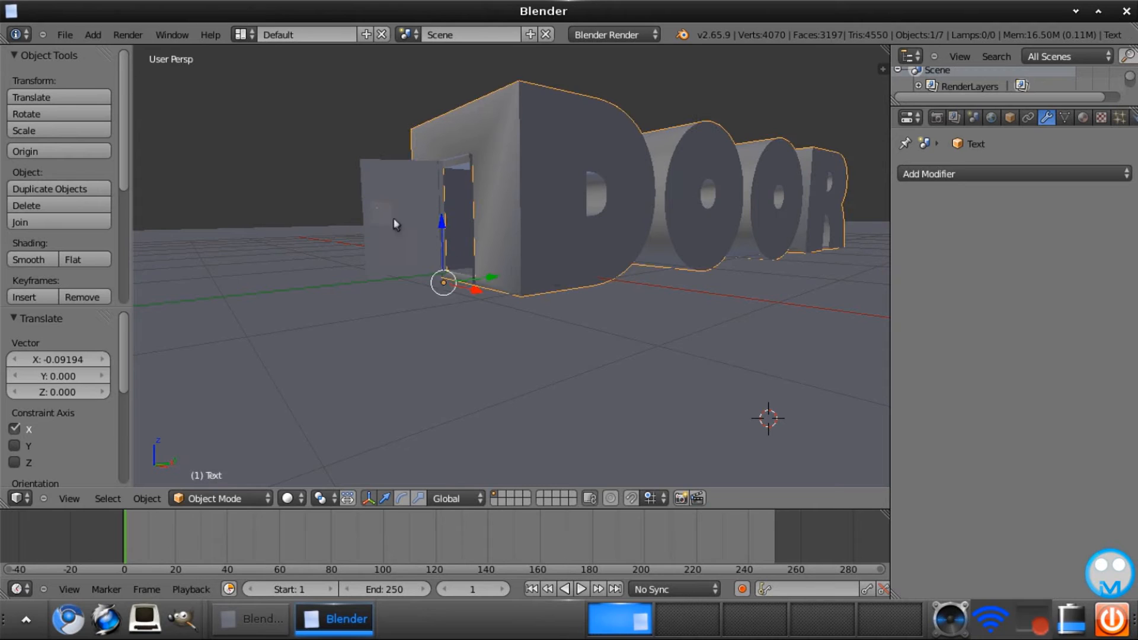
{"action": "right_click", "coordinate": [378, 214]}
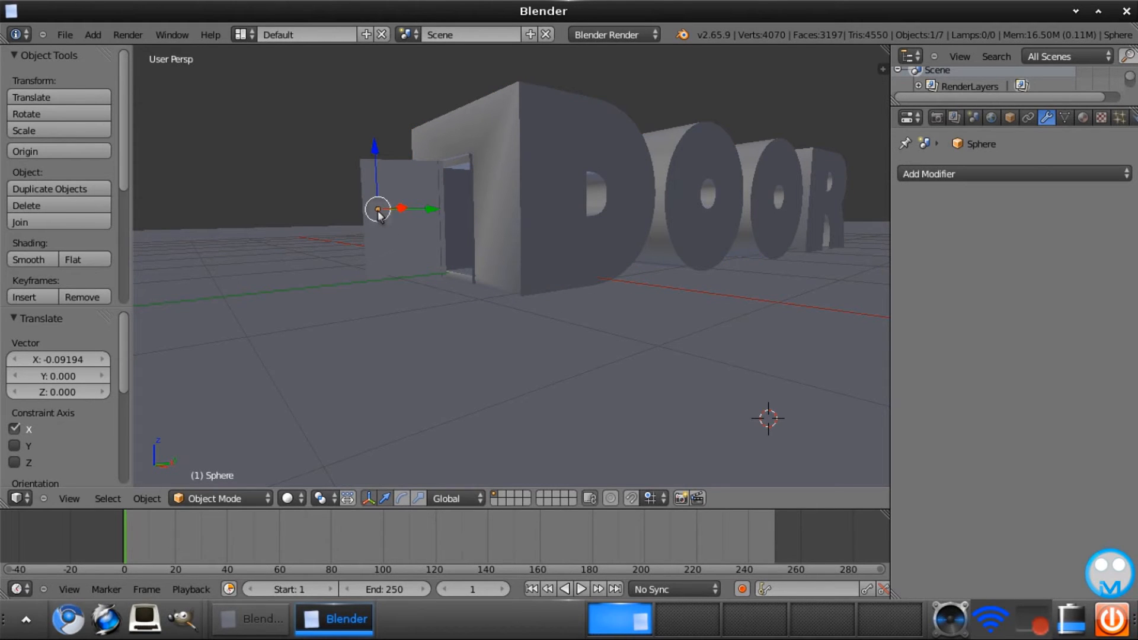
{"action": "key", "text": "s"}
{"action": "left_click", "coordinate": [385, 215]}
- Adjust the sphere's height along Z and move it 0.006 along Y over the small plane
{"action": "key", "text": "g"}
{"action": "key", "text": "z"}
{"action": "left_click", "coordinate": [372, 150]}
{"action": "left_click_drag", "start_coordinate": [427, 216], "coordinate": [429, 212]}
{"action": "middle_click_drag", "start_coordinate": [536, 272], "coordinate": [680, 309]}
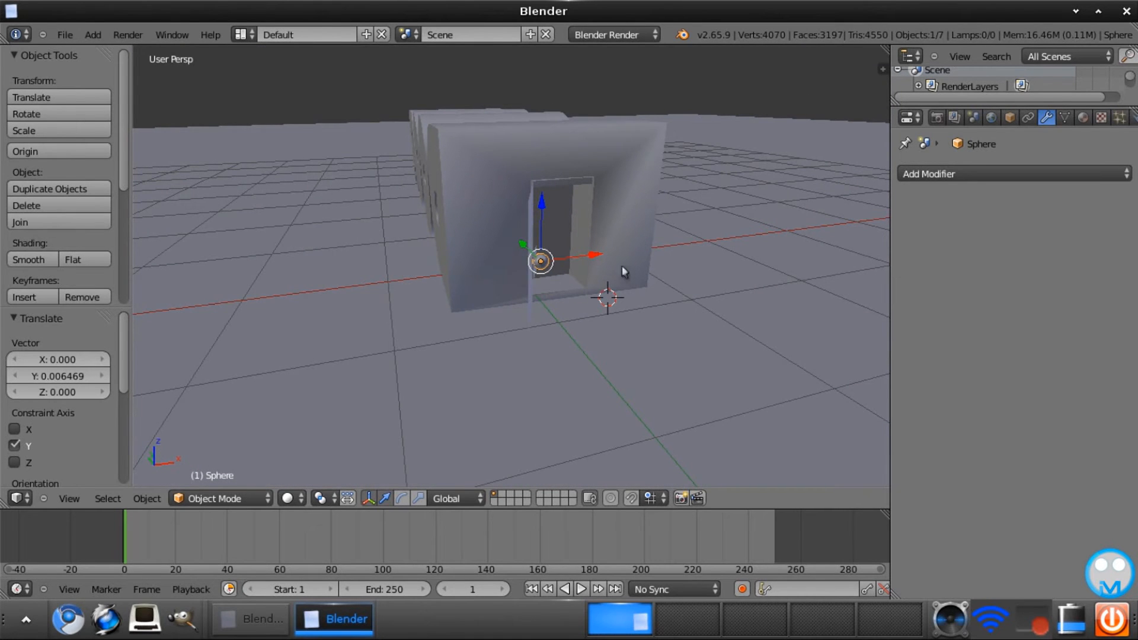
- Nudge the small plate behind the sphere knob slightly along X
{"action": "right_click", "coordinate": [537, 277]}
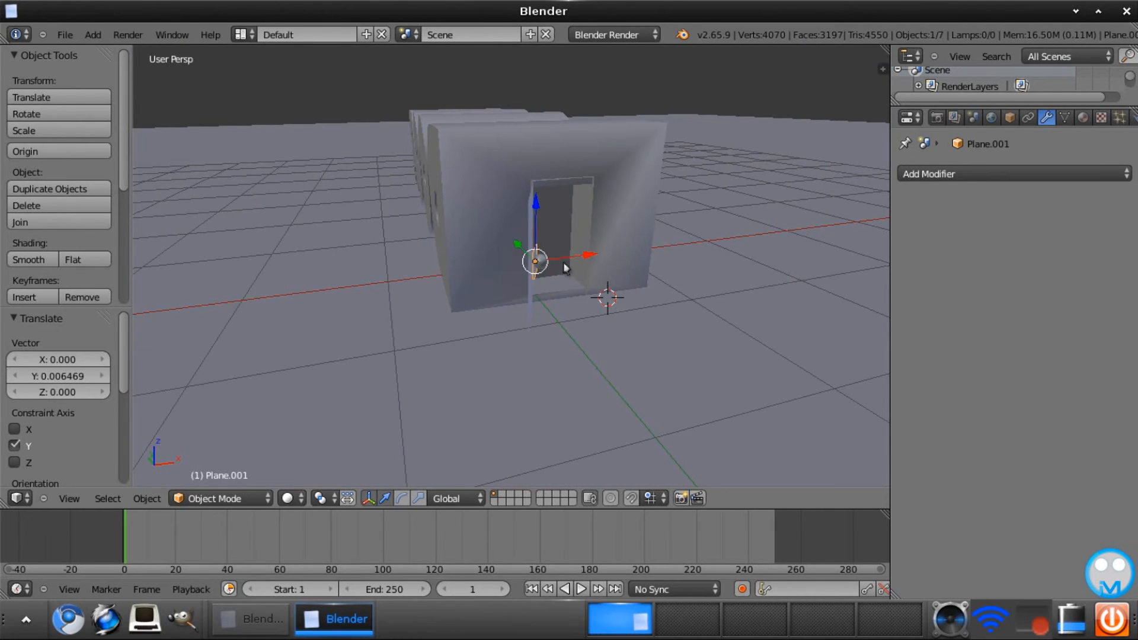
{"action": "left_click_drag", "start_coordinate": [585, 253], "coordinate": [587, 253]}
- Shade the sphere knob smooth and shift it along X by -0.0247 and -0.01475
{"action": "right_click", "coordinate": [541, 262]}
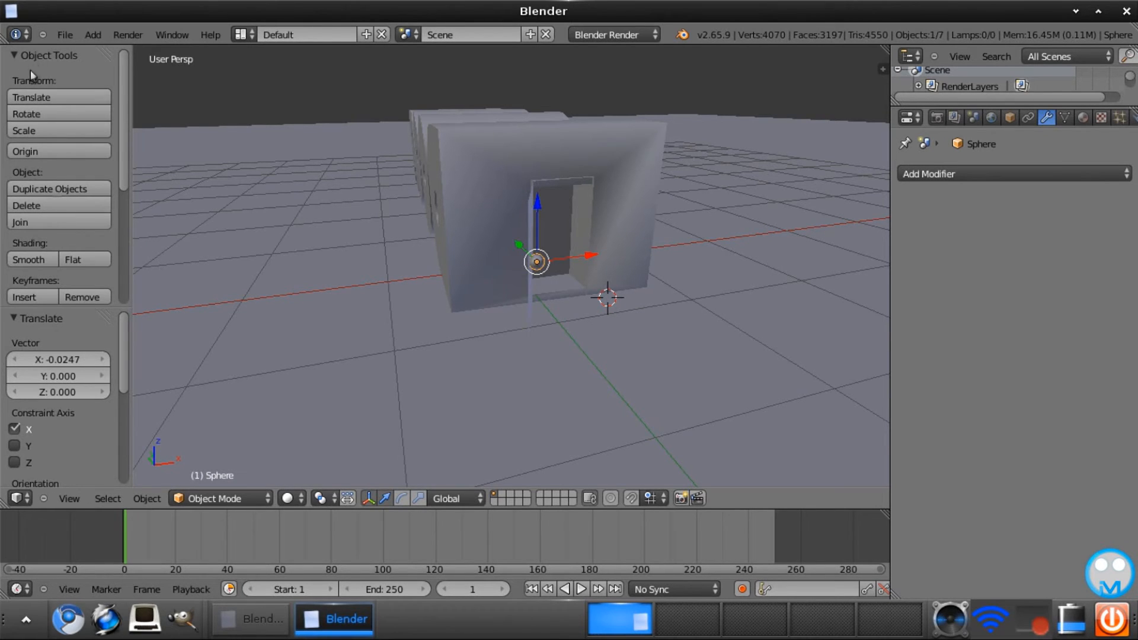
{"action": "left_click", "coordinate": [35, 260]}
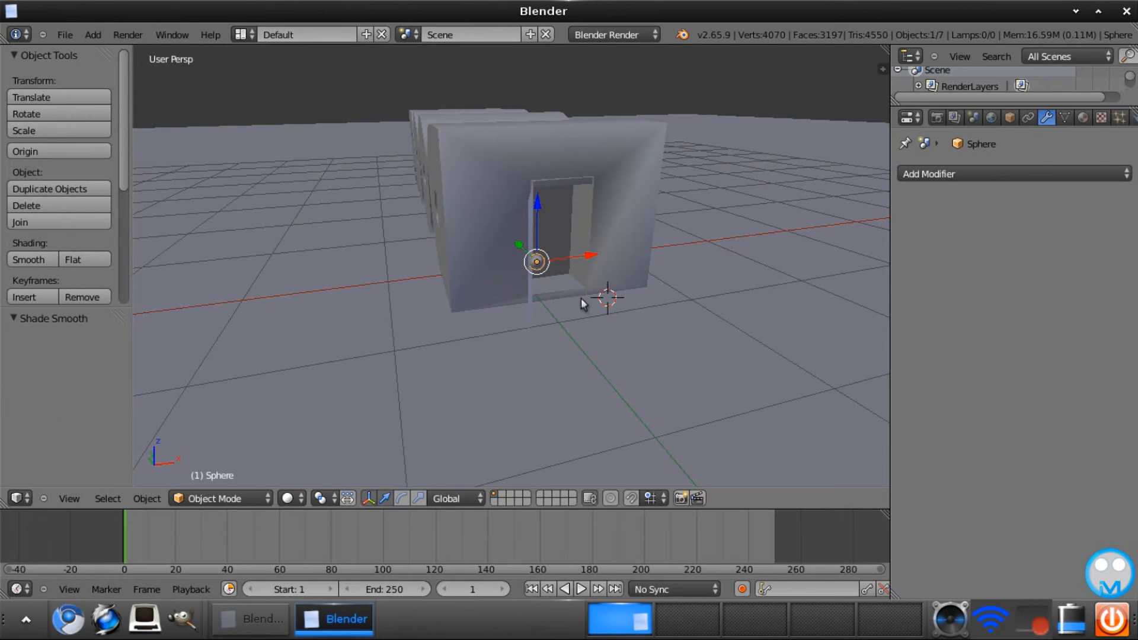
{"action": "left_click_drag", "start_coordinate": [587, 254], "coordinate": [586, 255]}
- Place the 3D cursor on the ground beside the D and add a point lamp there
{"action": "middle_click_drag", "start_coordinate": [756, 353], "coordinate": [657, 379]}
{"action": "right_click", "coordinate": [657, 379]}
{"action": "left_click", "coordinate": [657, 379]}
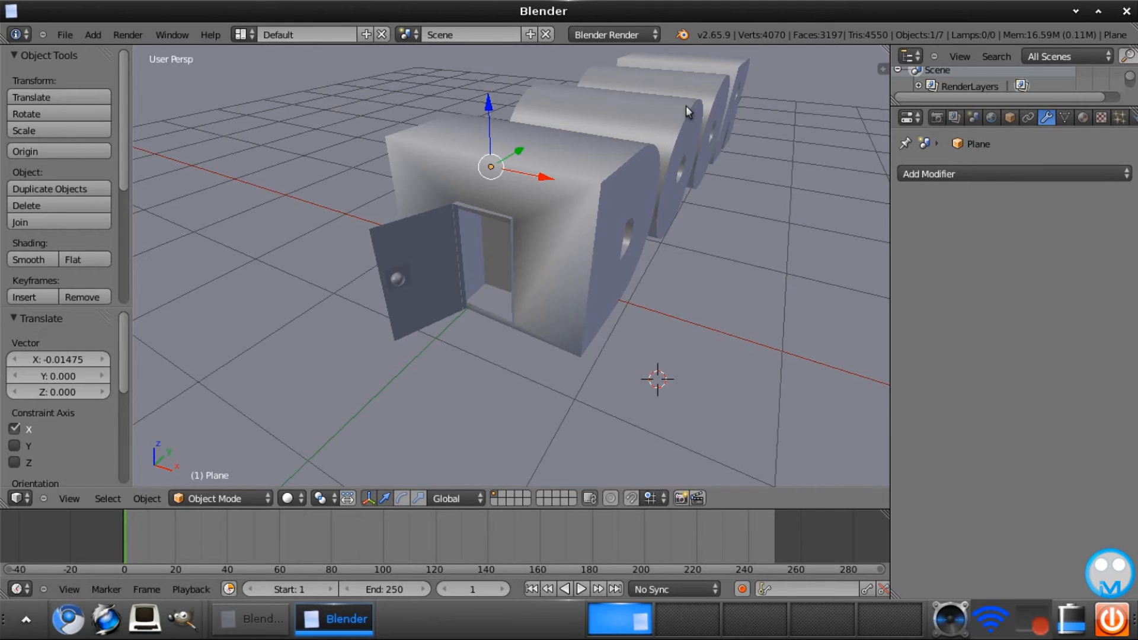
{"action": "left_click", "coordinate": [93, 35]}
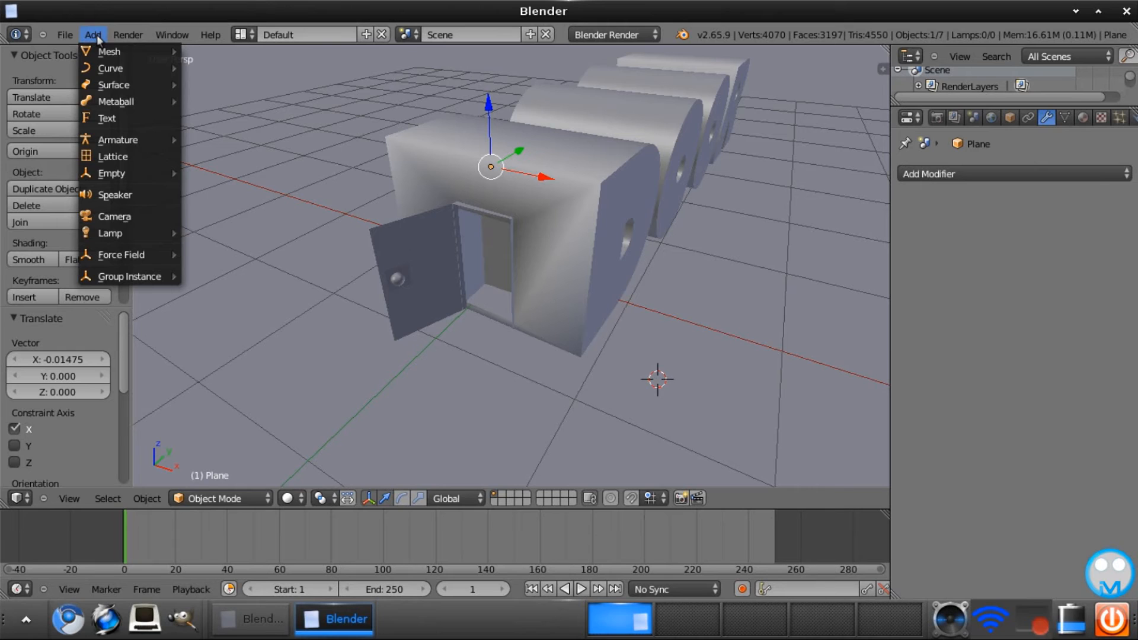
{"action": "mouse_move", "coordinate": [116, 233]}
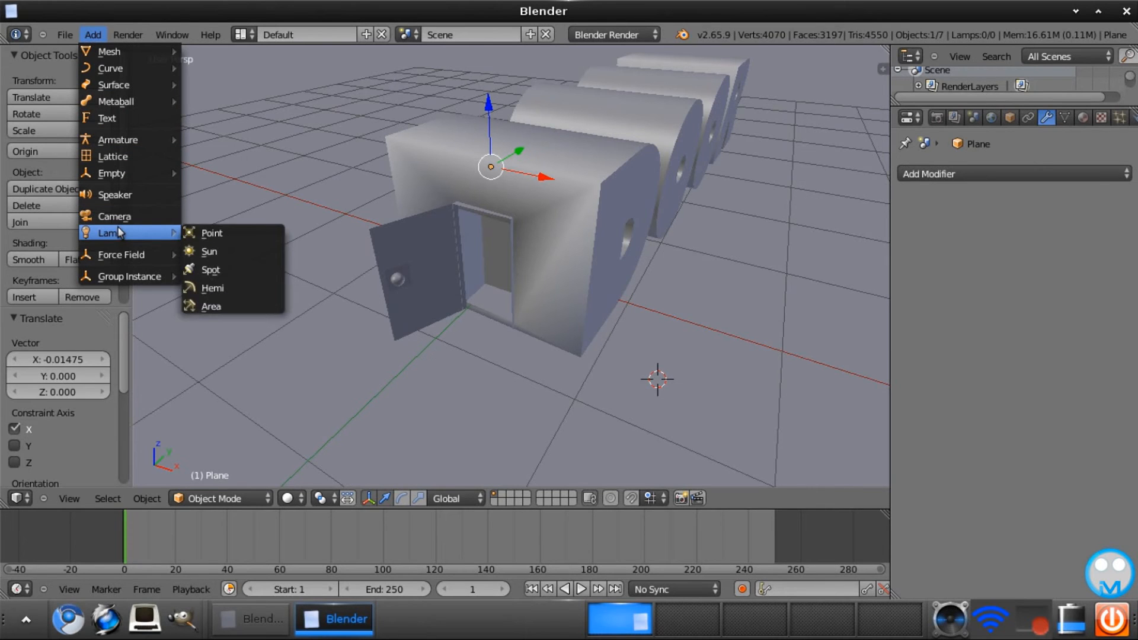
{"action": "left_click", "coordinate": [211, 233]}
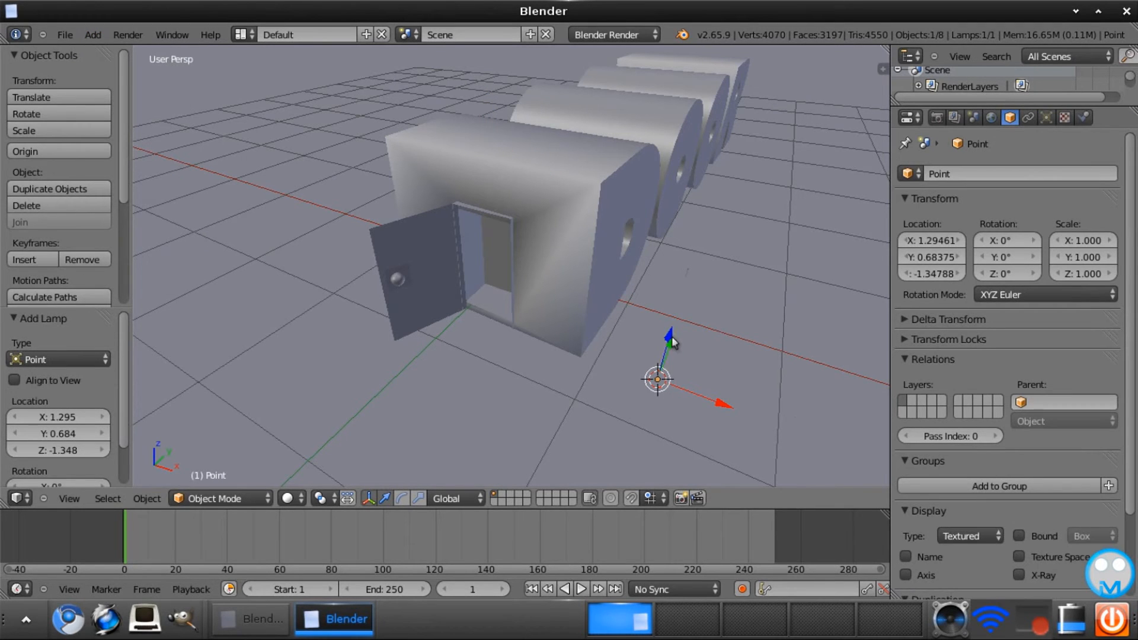
- Move the point lamp into the doorway of the D, at about X 0.125, Y -0.465, Z 0.283
{"action": "left_click_drag", "start_coordinate": [673, 347], "coordinate": [702, 87]}
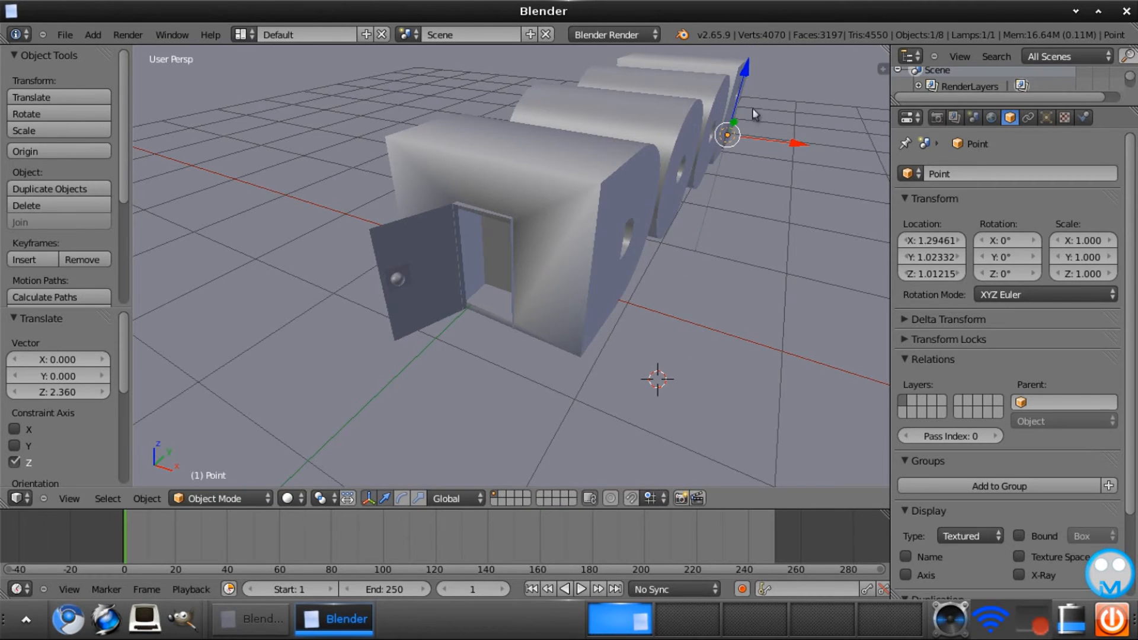
{"action": "key", "text": "g"}
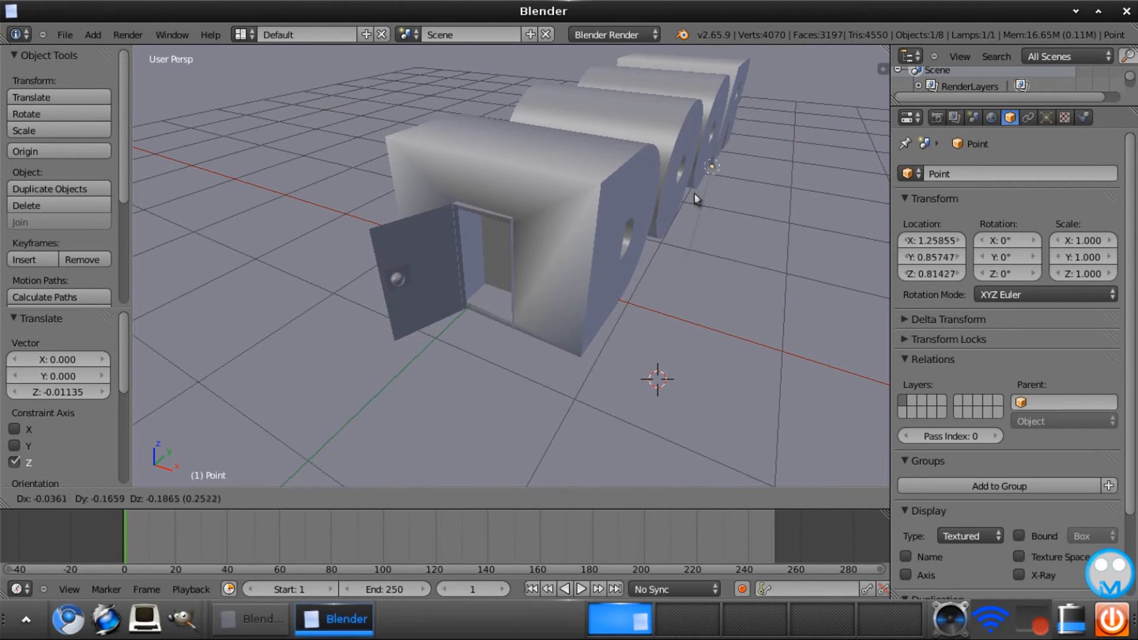
{"action": "left_click", "coordinate": [508, 262]}
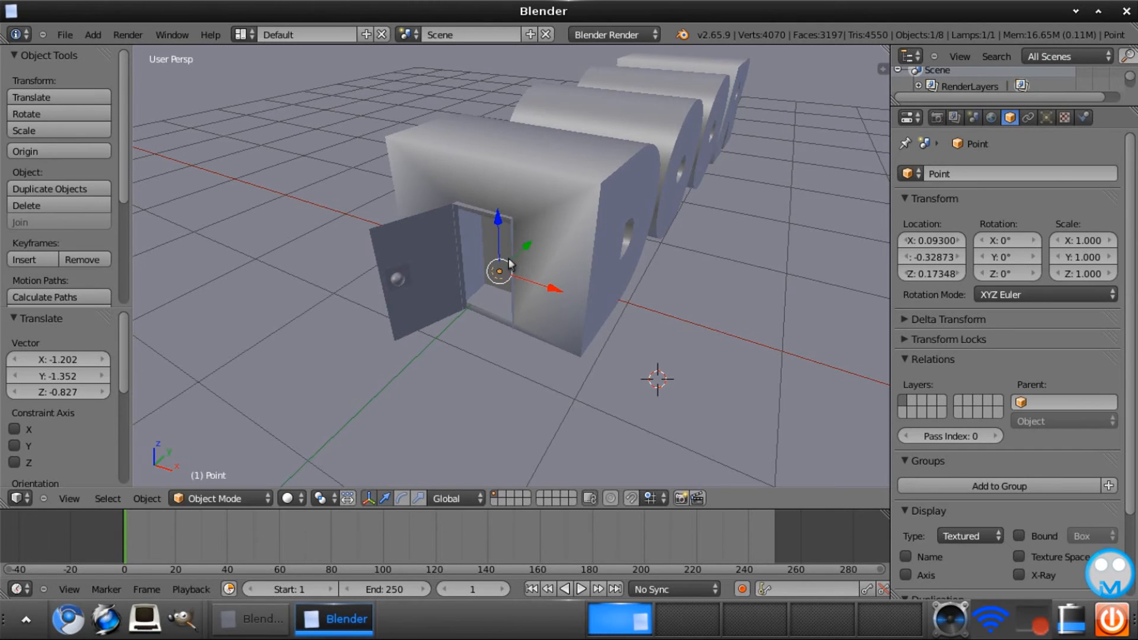
{"action": "left_click_drag", "start_coordinate": [524, 250], "coordinate": [487, 215]}
{"action": "left_click_drag", "start_coordinate": [539, 287], "coordinate": [543, 287]}
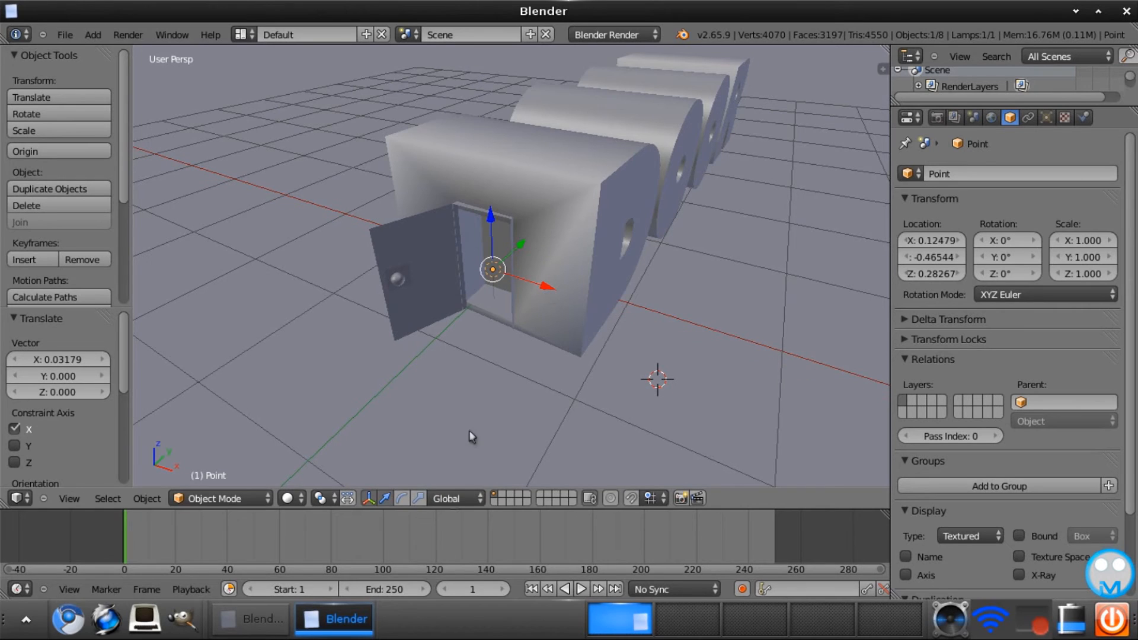
- Set the doorway lamp's falloff to Lin/Quad Weighted
{"action": "left_click", "coordinate": [1046, 117]}
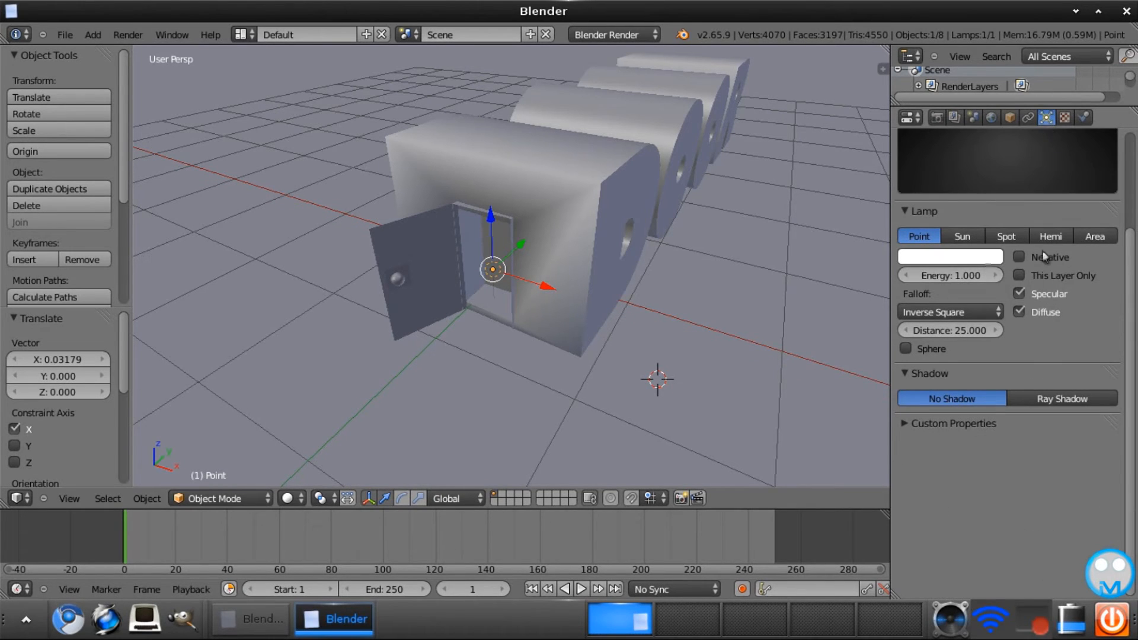
{"action": "scroll", "coordinate": [1136, 253], "scroll_direction": "up", "scroll_amount": 4}
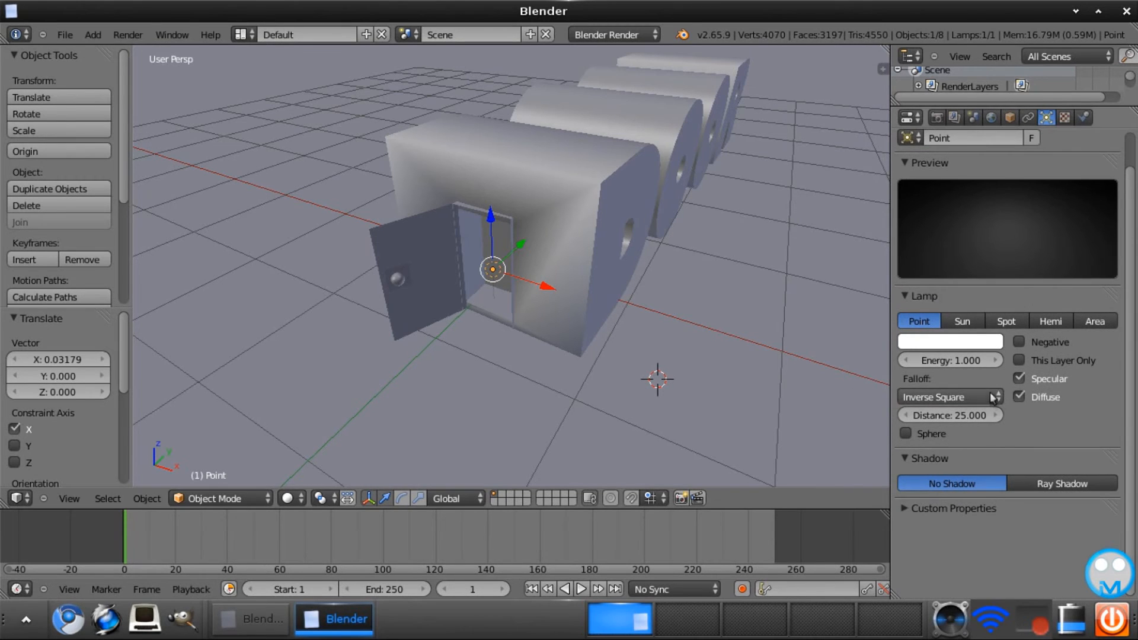
{"action": "left_click", "coordinate": [948, 397]}
{"action": "left_click", "coordinate": [943, 308]}
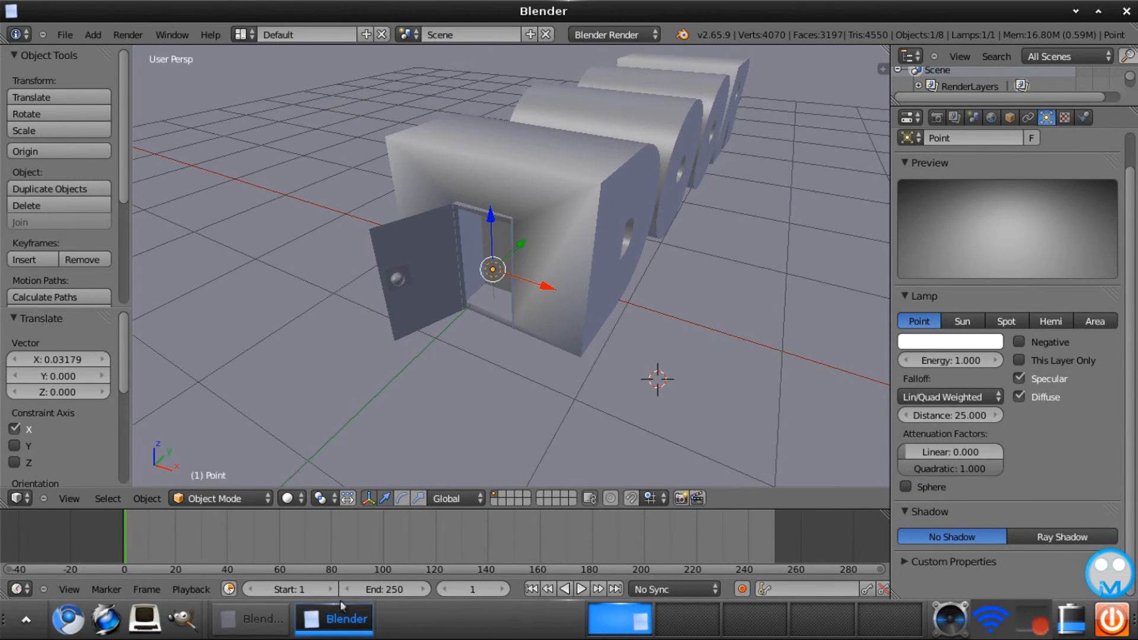
- Switch to the untitled.blend reference scene and examine the lamp settings of the point lamp in its doorway
{"action": "left_click", "coordinate": [261, 618]}
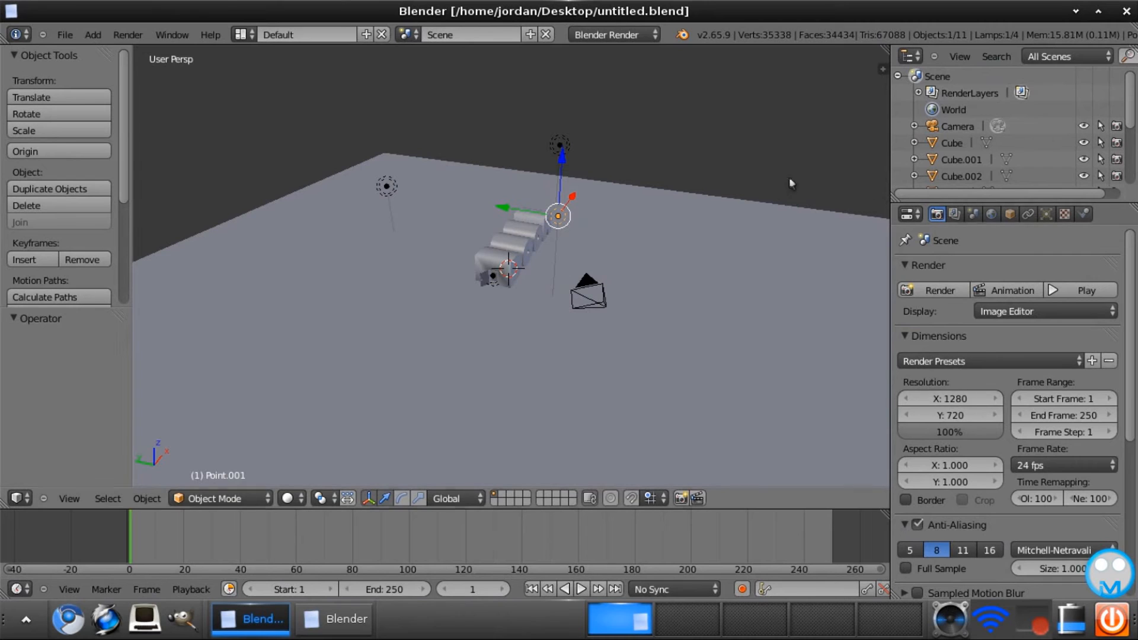
{"action": "right_click", "coordinate": [486, 282]}
{"action": "right_click", "coordinate": [497, 282]}
{"action": "right_click", "coordinate": [498, 277]}
{"action": "right_click", "coordinate": [495, 279]}
{"action": "right_click", "coordinate": [495, 279]}
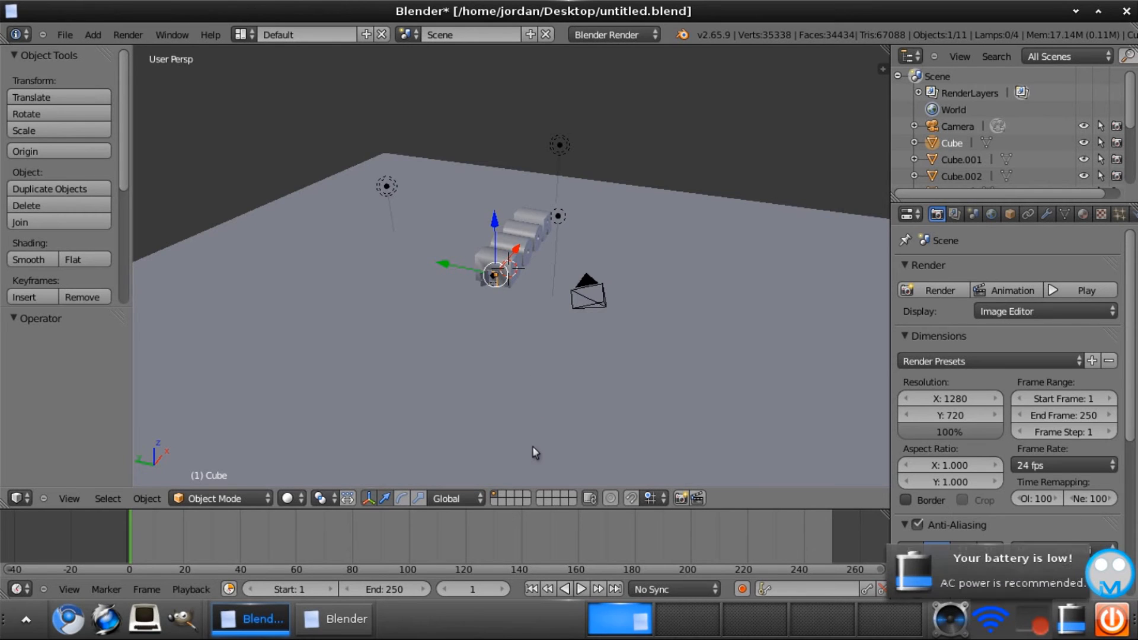
{"action": "scroll", "coordinate": [533, 446], "scroll_direction": "up", "scroll_amount": 6}
{"action": "right_click", "coordinate": [436, 305]}
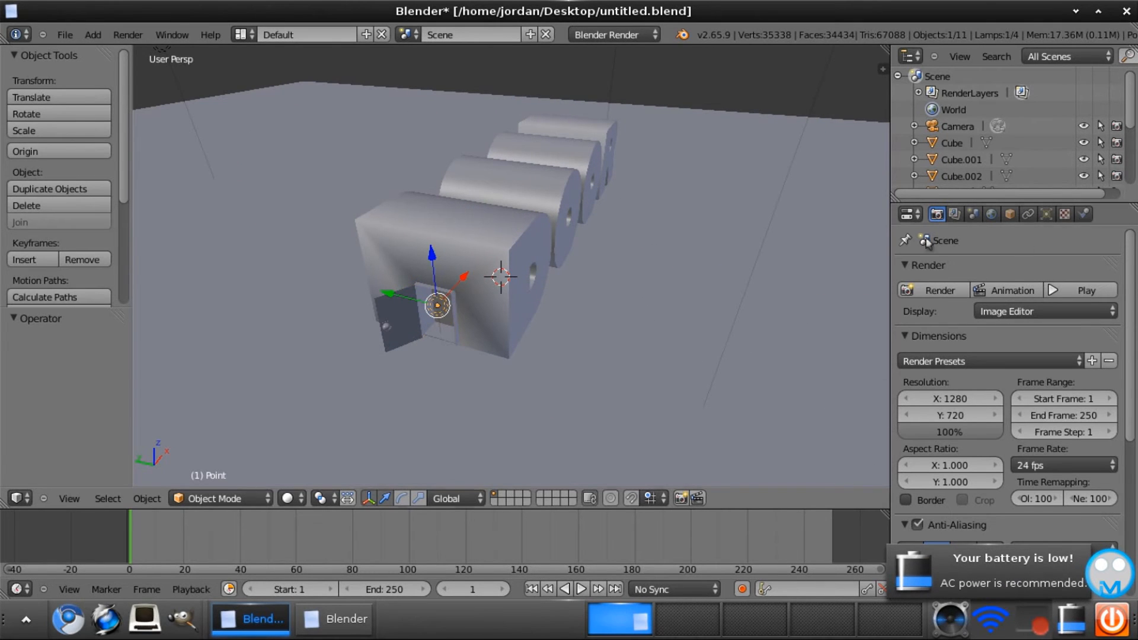
{"action": "left_click", "coordinate": [1046, 215]}
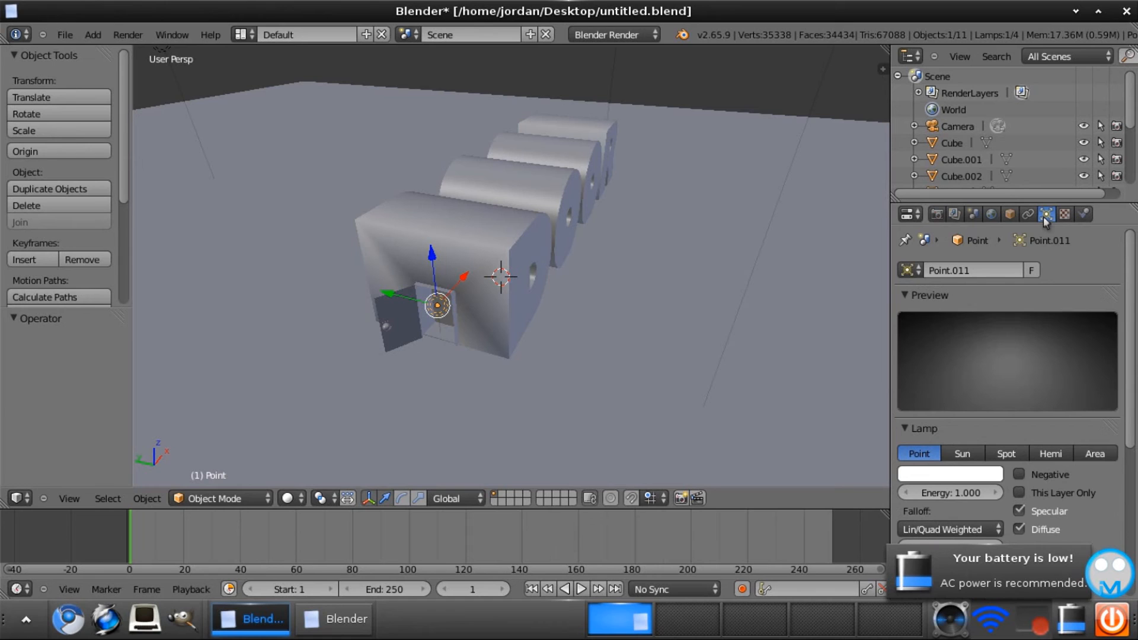
{"action": "scroll", "coordinate": [1067, 297], "scroll_direction": "down", "scroll_amount": 4}
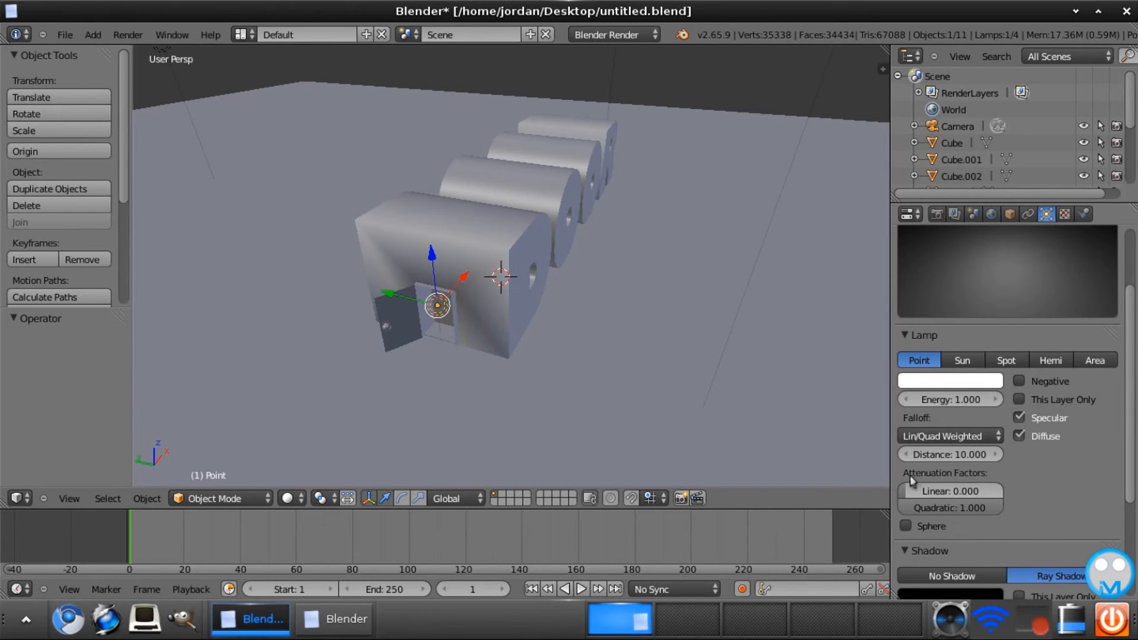
- Return to the unsaved working scene and set the doorway lamp's falloff distance to 10
{"action": "left_click", "coordinate": [336, 618]}
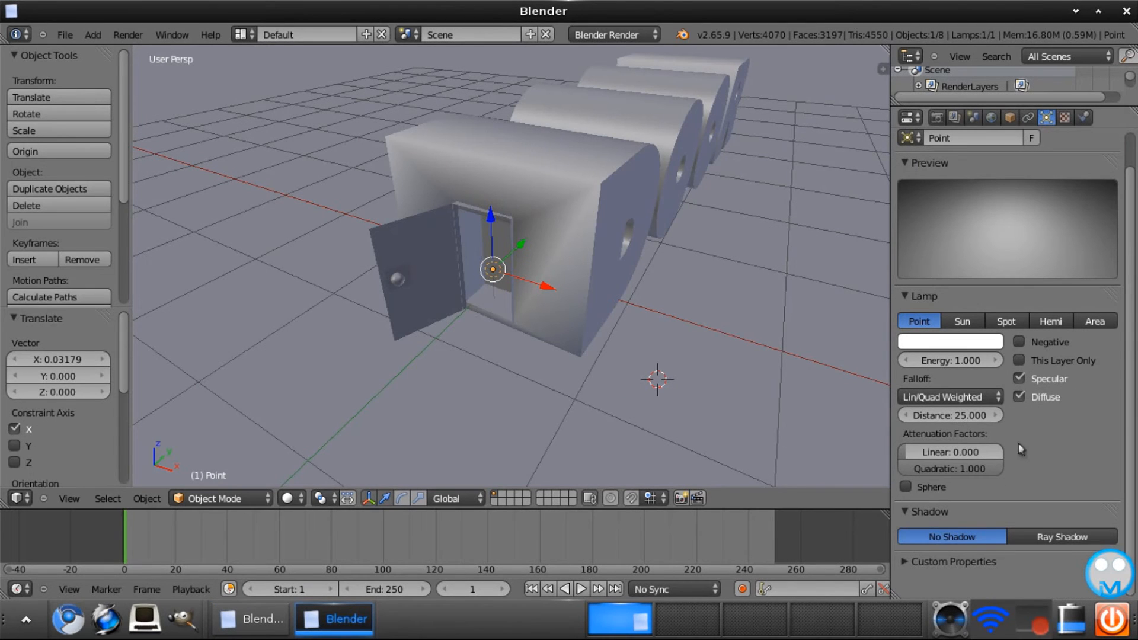
{"action": "left_click", "coordinate": [952, 416]}
{"action": "type", "text": "10"}
{"action": "key", "text": "Return"}
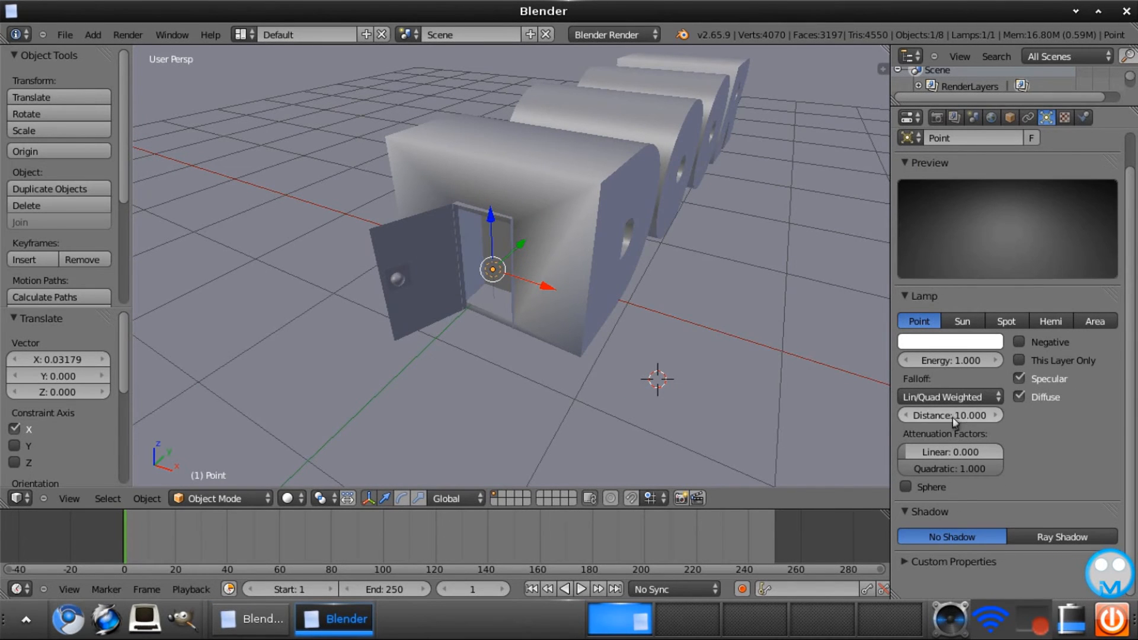
- Check the reference lamp's shadow settings in untitled.blend, and give the working scene's doorway lamp Ray Shadow with a Soft Size of 10
{"action": "left_click", "coordinate": [249, 619]}
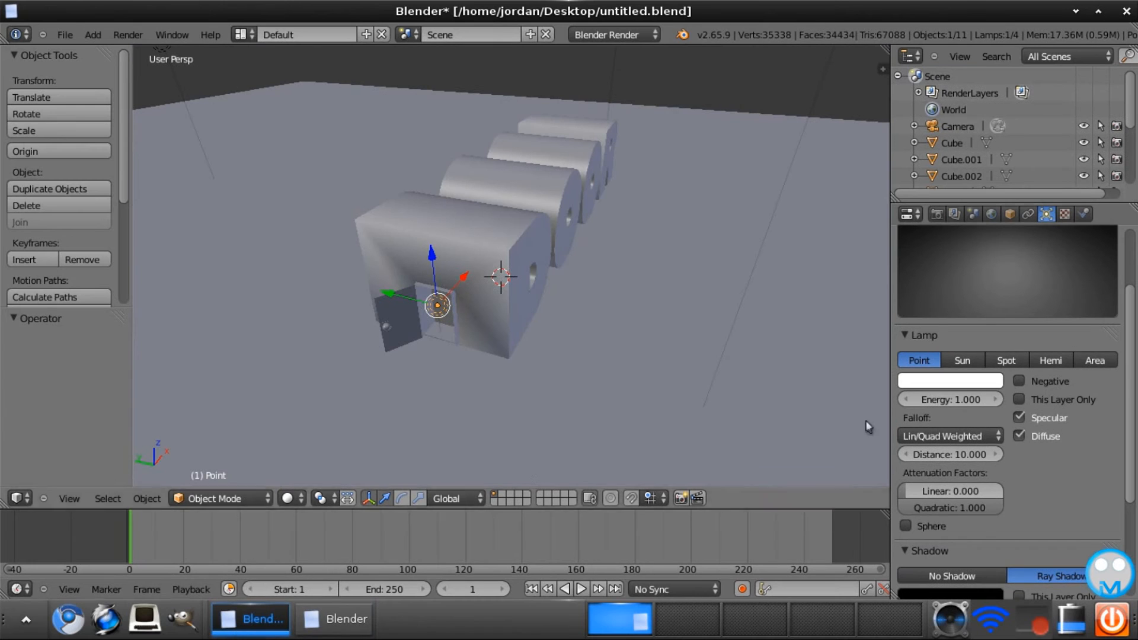
{"action": "scroll", "coordinate": [1133, 415], "scroll_direction": "down", "scroll_amount": 1}
{"action": "scroll", "coordinate": [1133, 415], "scroll_direction": "down", "scroll_amount": 5}
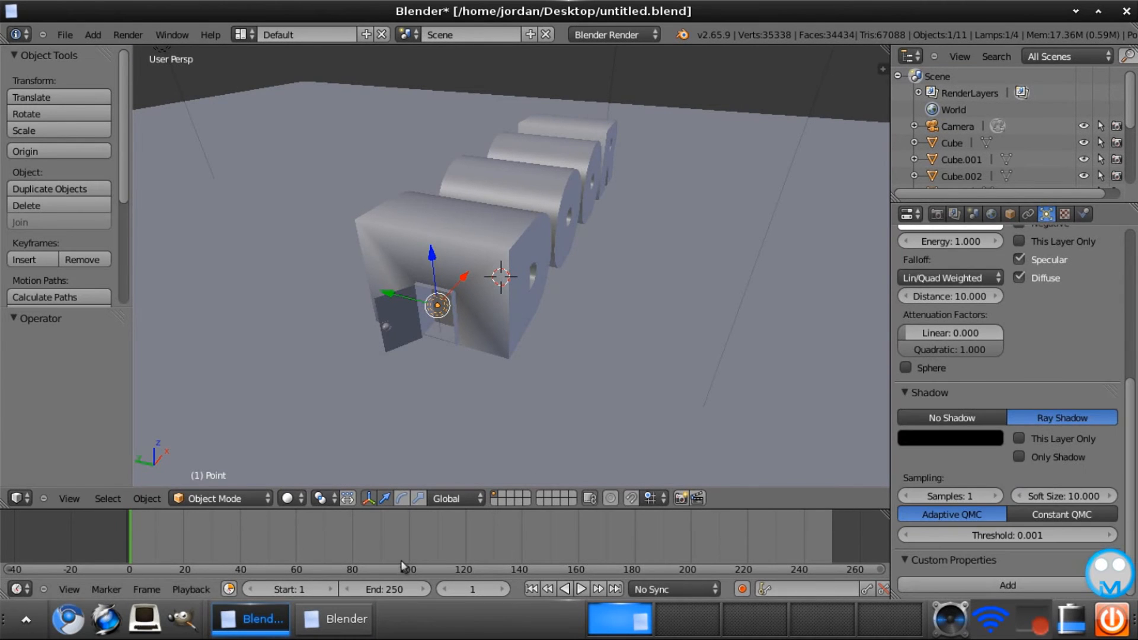
{"action": "left_click", "coordinate": [334, 619]}
{"action": "left_click", "coordinate": [1097, 540]}
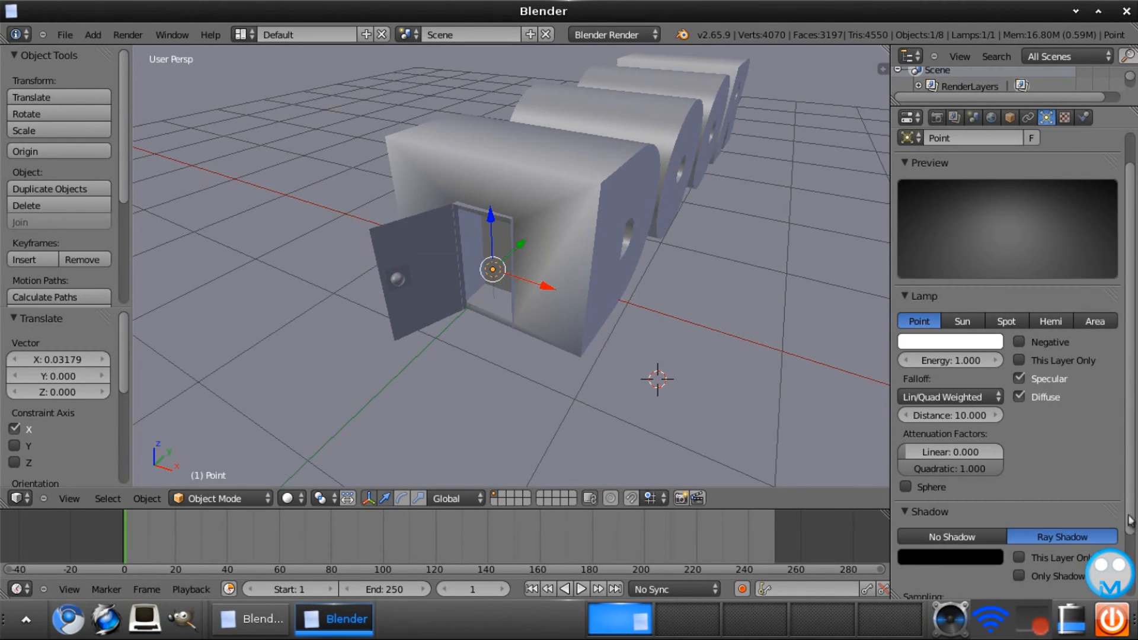
{"action": "scroll", "coordinate": [1094, 549], "scroll_direction": "down", "scroll_amount": 3}
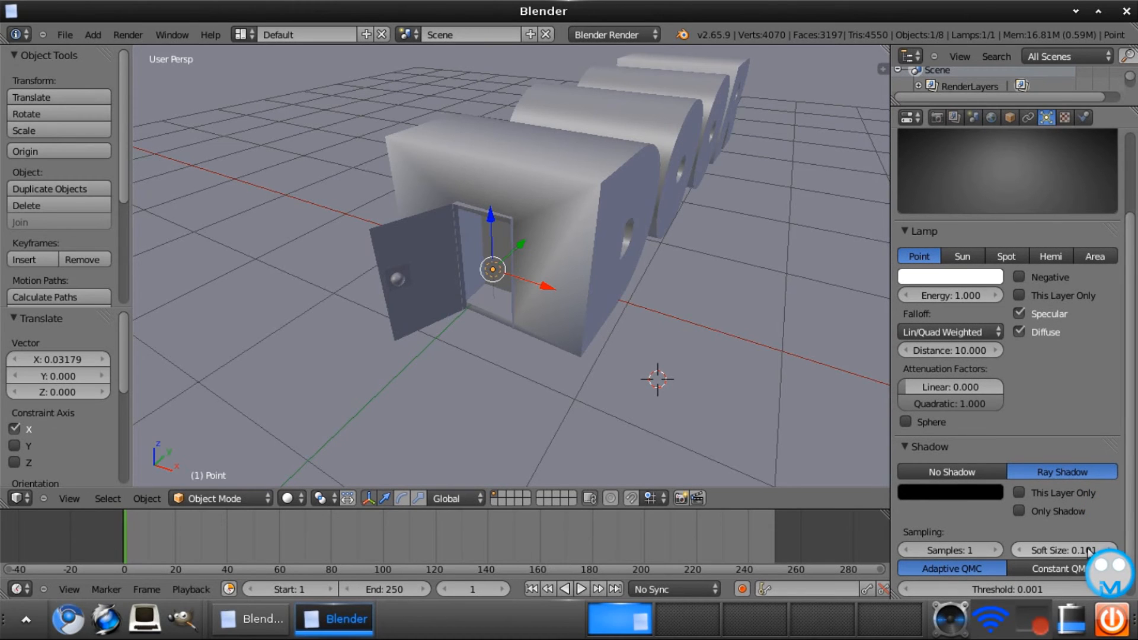
{"action": "left_click", "coordinate": [1071, 551]}
{"action": "type", "text": "10"}
{"action": "key", "text": "Return"}
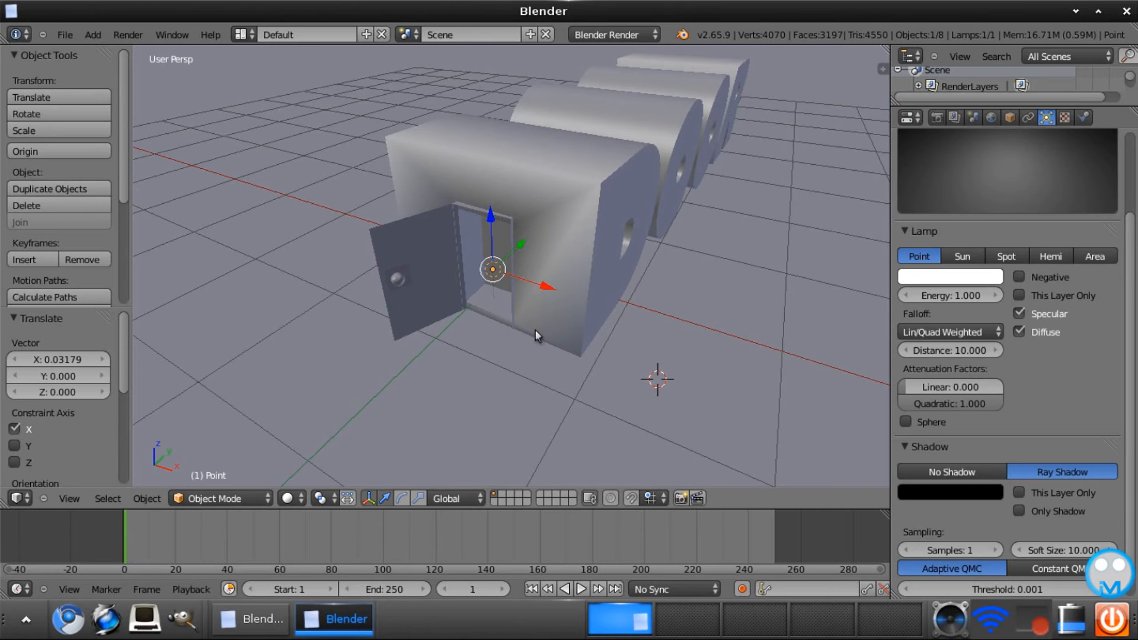
{"action": "scroll", "coordinate": [489, 343], "scroll_direction": "up", "scroll_amount": 3}
{"action": "scroll", "coordinate": [489, 343], "scroll_direction": "up", "scroll_amount": 4}
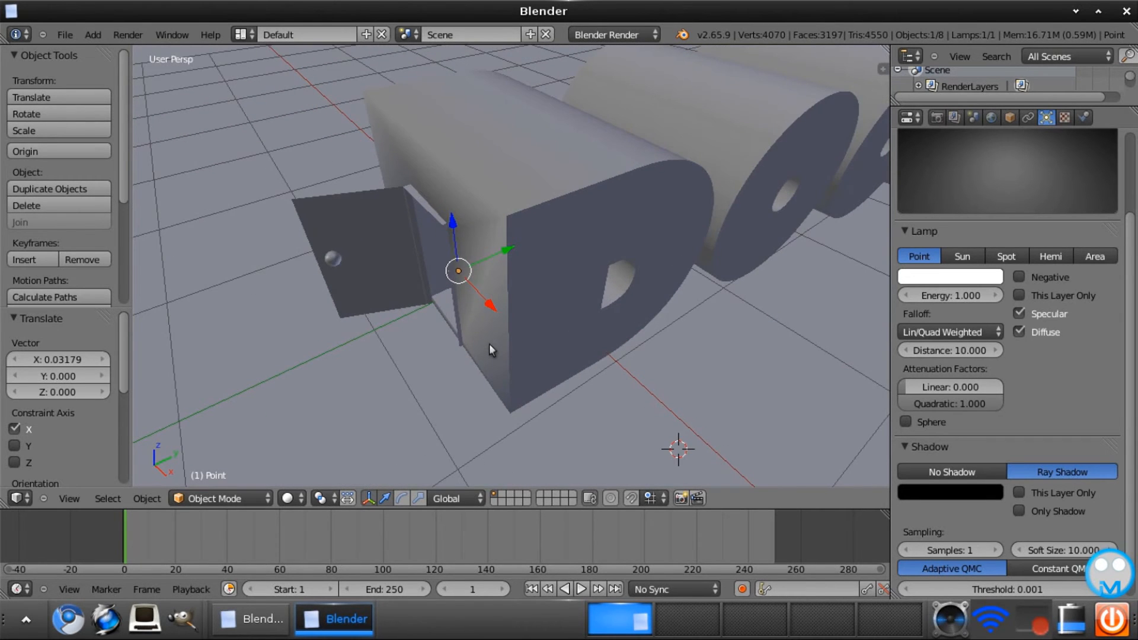
{"action": "scroll", "coordinate": [490, 345], "scroll_direction": "down", "scroll_amount": 8}
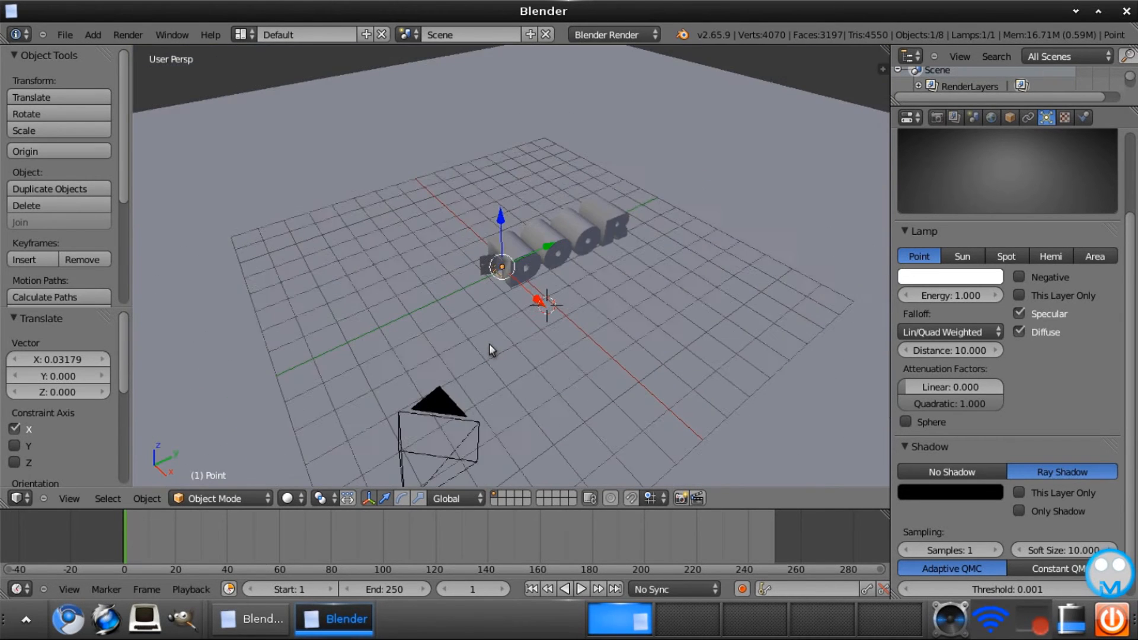
{"action": "left_click", "coordinate": [93, 34]}
{"action": "mouse_move", "coordinate": [123, 236]}
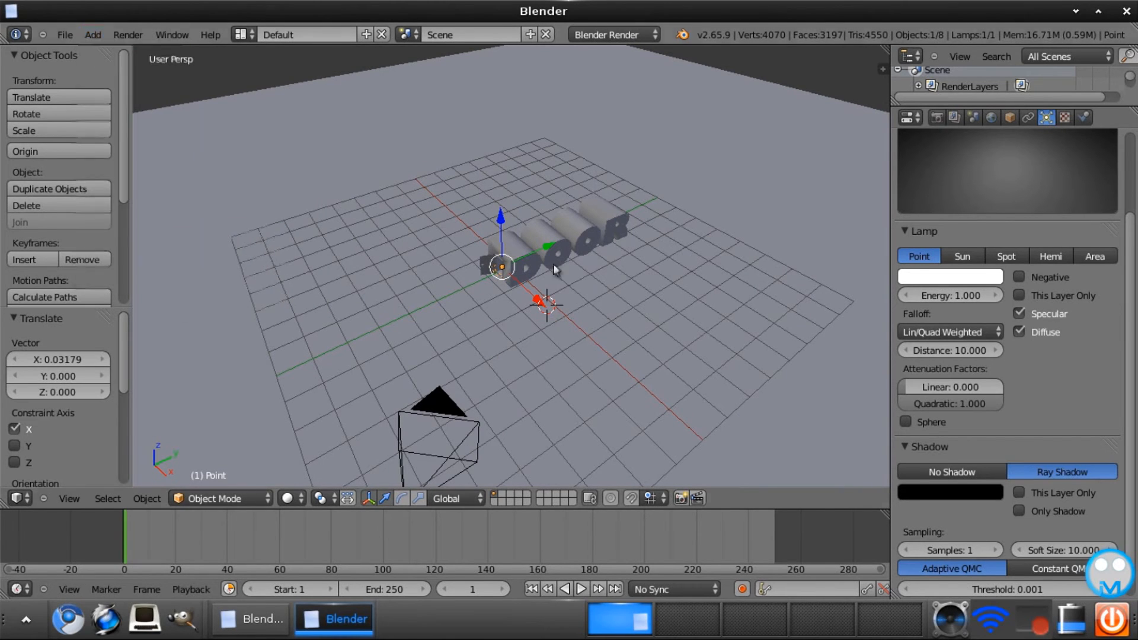
- Adjust the doorway lamp's height along Z, finishing with a move of -0.229
{"action": "left_click_drag", "start_coordinate": [502, 234], "coordinate": [504, 206]}
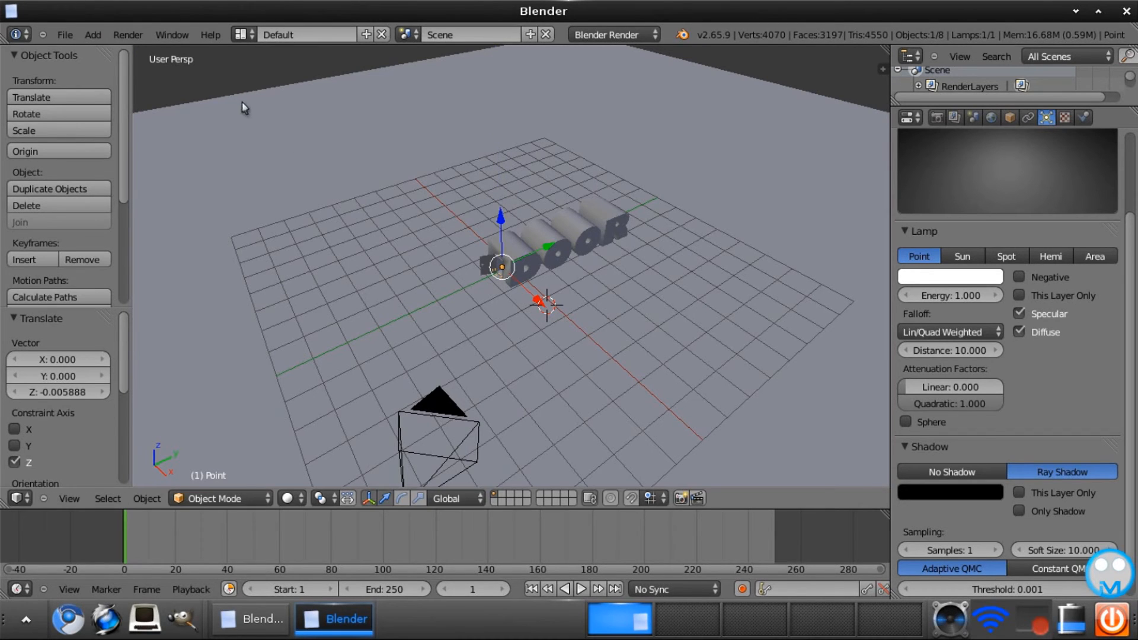
{"action": "left_click", "coordinate": [93, 35]}
{"action": "left_click", "coordinate": [550, 304]}
{"action": "mouse_move", "coordinate": [550, 304]}
{"action": "middle_mouse_down"}
{"action": "mouse_move", "coordinate": [524, 173]}
{"action": "mouse_move", "coordinate": [523, 277]}
{"action": "mouse_move", "coordinate": [556, 307]}
{"action": "middle_mouse_up"}
{"action": "mouse_move", "coordinate": [501, 225]}
{"action": "left_mouse_down"}
{"action": "mouse_move", "coordinate": [500, 176]}
{"action": "mouse_move", "coordinate": [502, 222]}
{"action": "left_mouse_up"}
{"action": "left_click_drag", "start_coordinate": [500, 205], "coordinate": [501, 213]}
- Place the 3D cursor on the letter R and add a second point lamp there
{"action": "left_click", "coordinate": [615, 307]}
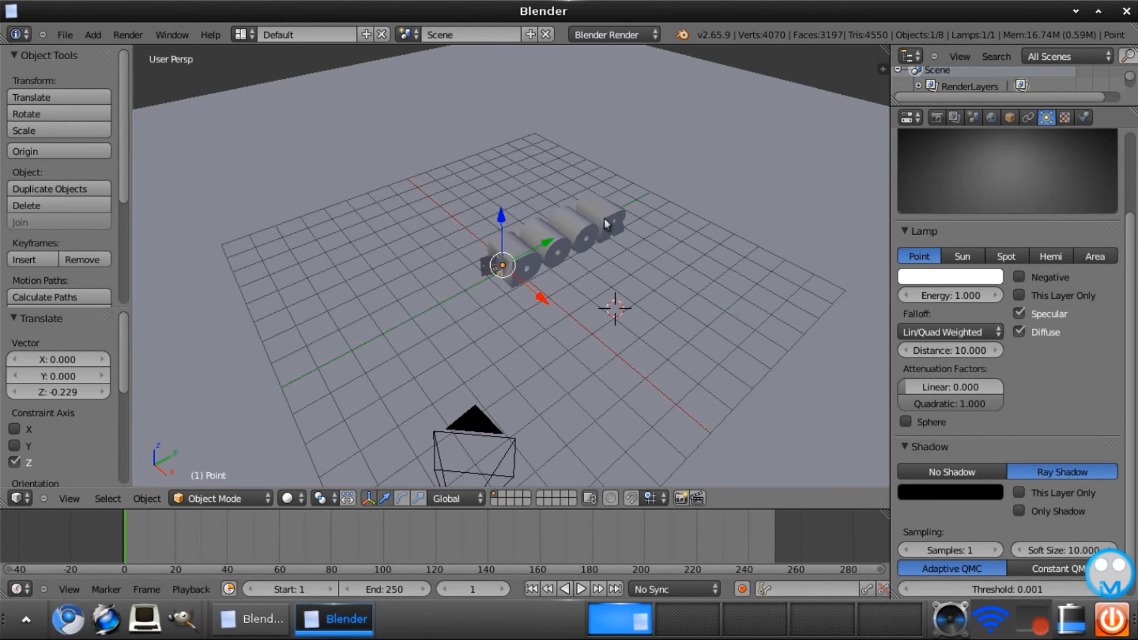
{"action": "left_click", "coordinate": [93, 34]}
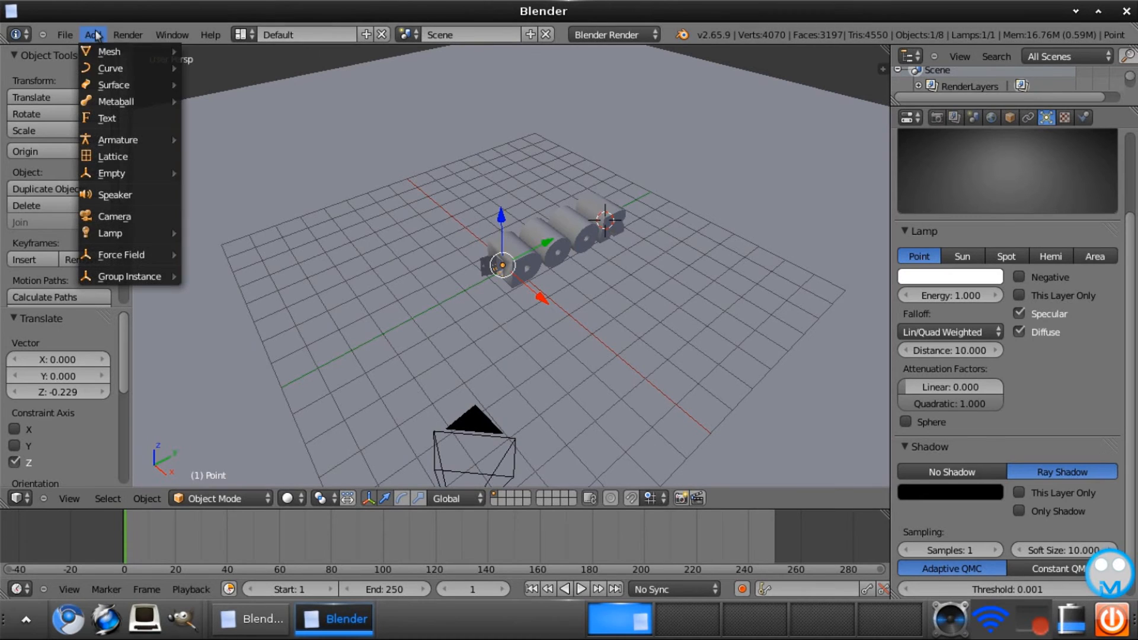
{"action": "mouse_move", "coordinate": [111, 232]}
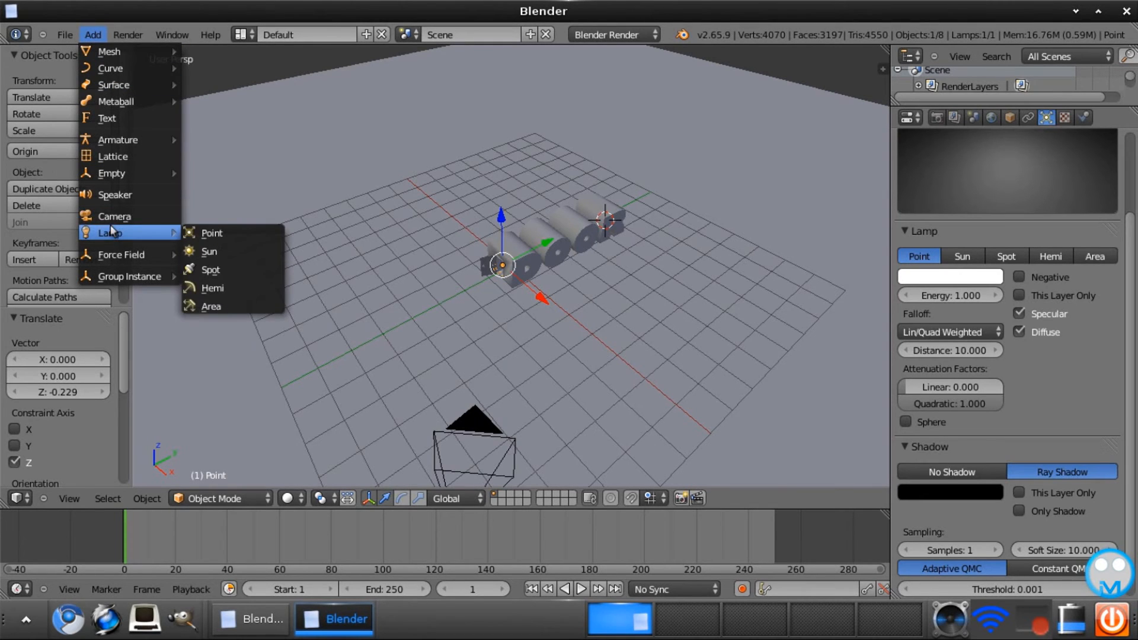
{"action": "left_click", "coordinate": [201, 231]}
- Reposition the second point lamp along Z, X and Y over the DOOR letters, finishing with a move of 0.225 along Y
{"action": "left_click_drag", "start_coordinate": [613, 163], "coordinate": [603, 78]}
{"action": "left_click_drag", "start_coordinate": [653, 132], "coordinate": [795, 247]}
{"action": "left_click_drag", "start_coordinate": [788, 165], "coordinate": [620, 226]}
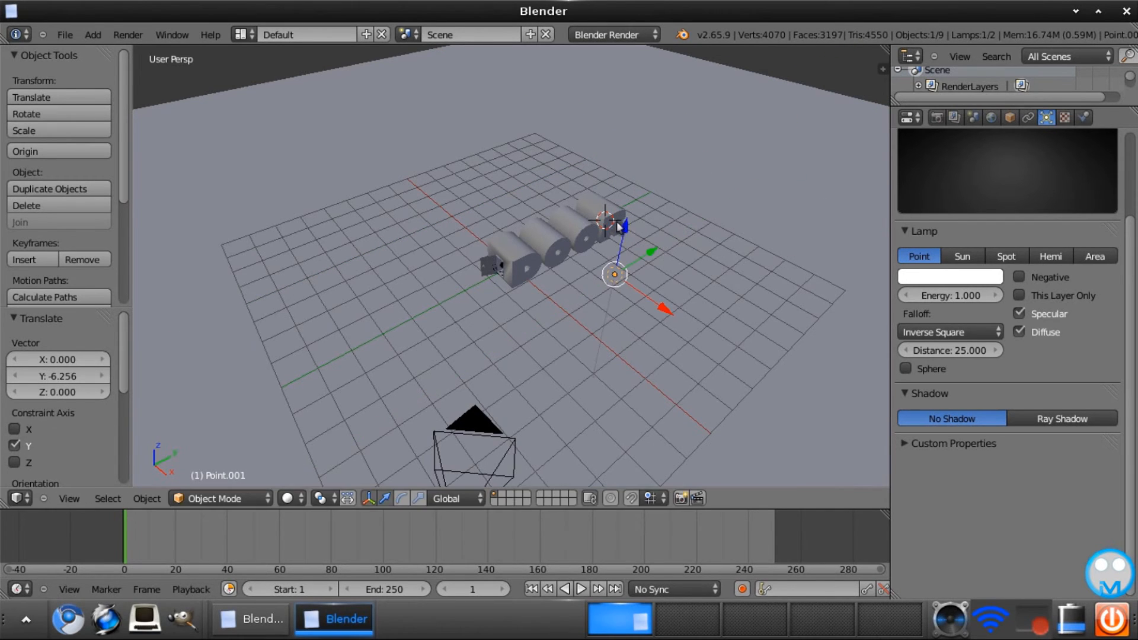
{"action": "left_click_drag", "start_coordinate": [666, 304], "coordinate": [618, 252]}
{"action": "left_click_drag", "start_coordinate": [601, 211], "coordinate": [611, 211]}
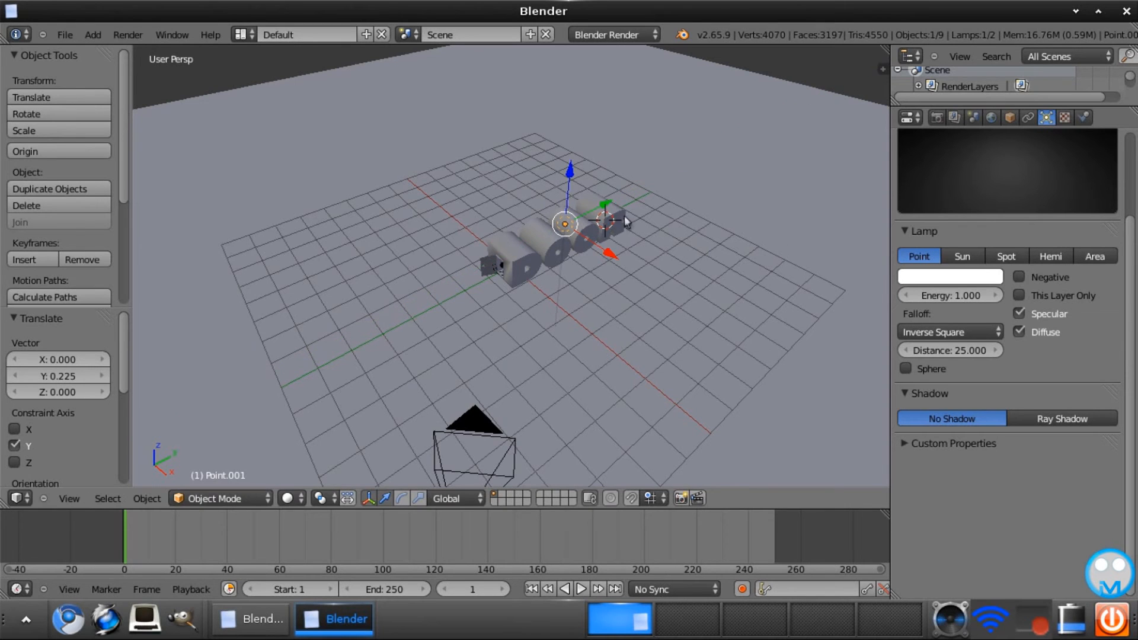
- Check the matching reference lamp's settings in untitled.blend, and set the working scene's second point lamp energy to 0.18
{"action": "left_click", "coordinate": [270, 619]}
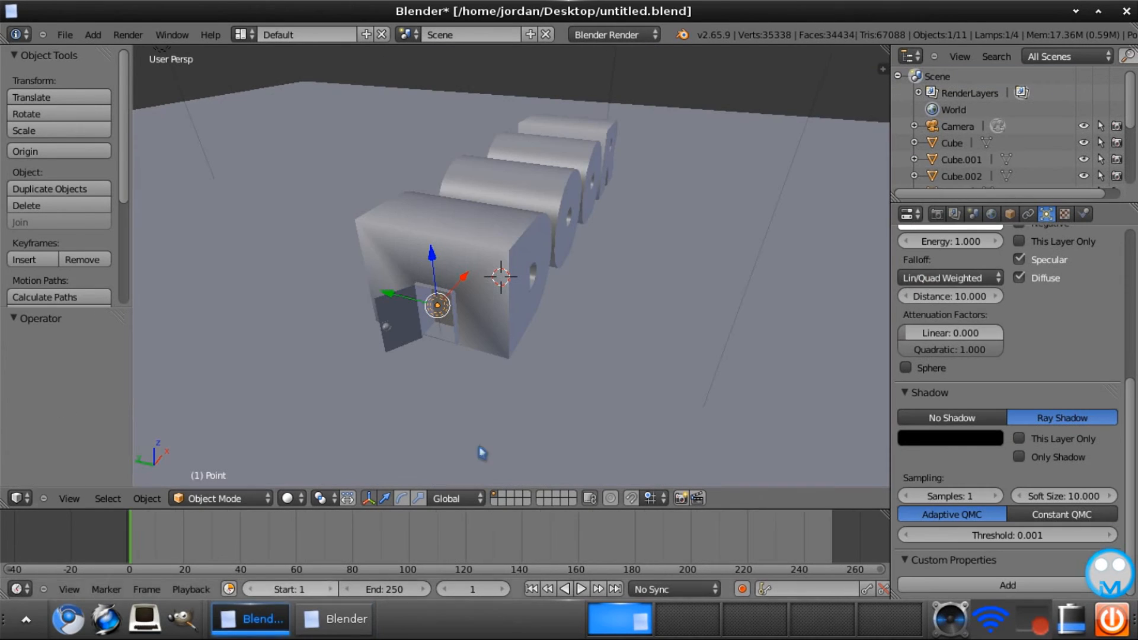
{"action": "right_click", "coordinate": [779, 200]}
{"action": "right_click", "coordinate": [780, 197]}
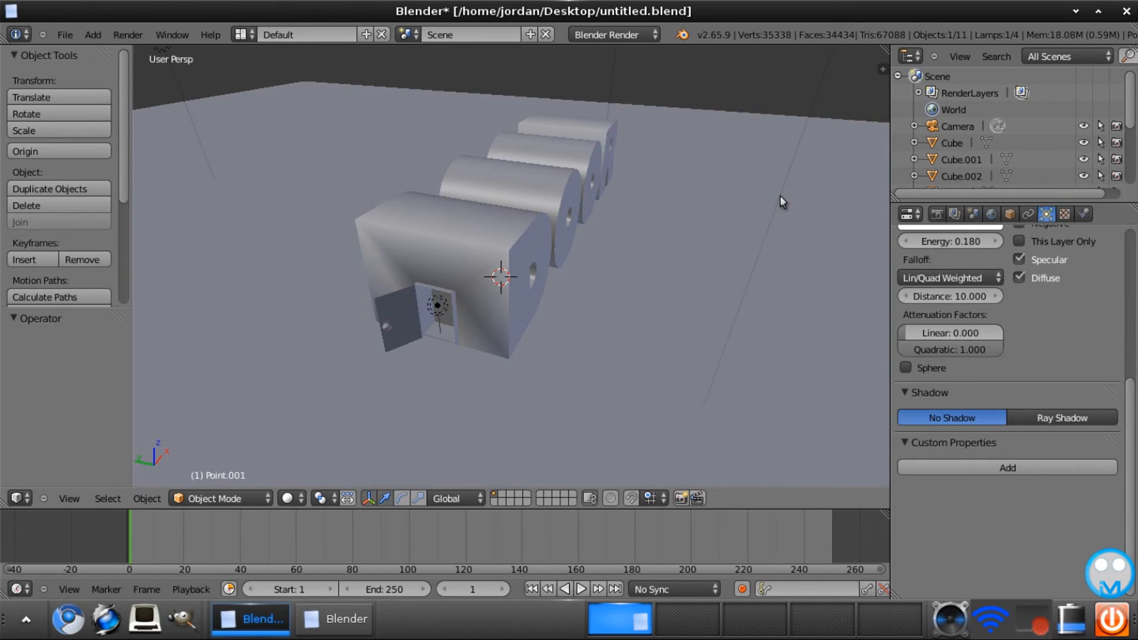
{"action": "scroll", "coordinate": [1134, 383], "scroll_direction": "up", "scroll_amount": 5}
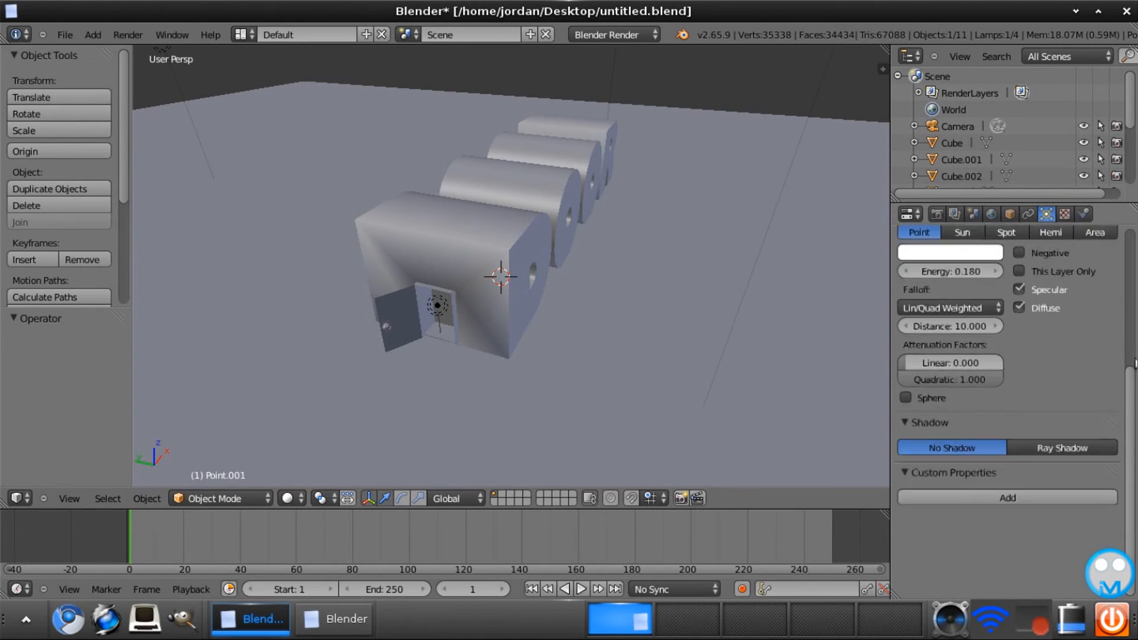
{"action": "left_click", "coordinate": [335, 619]}
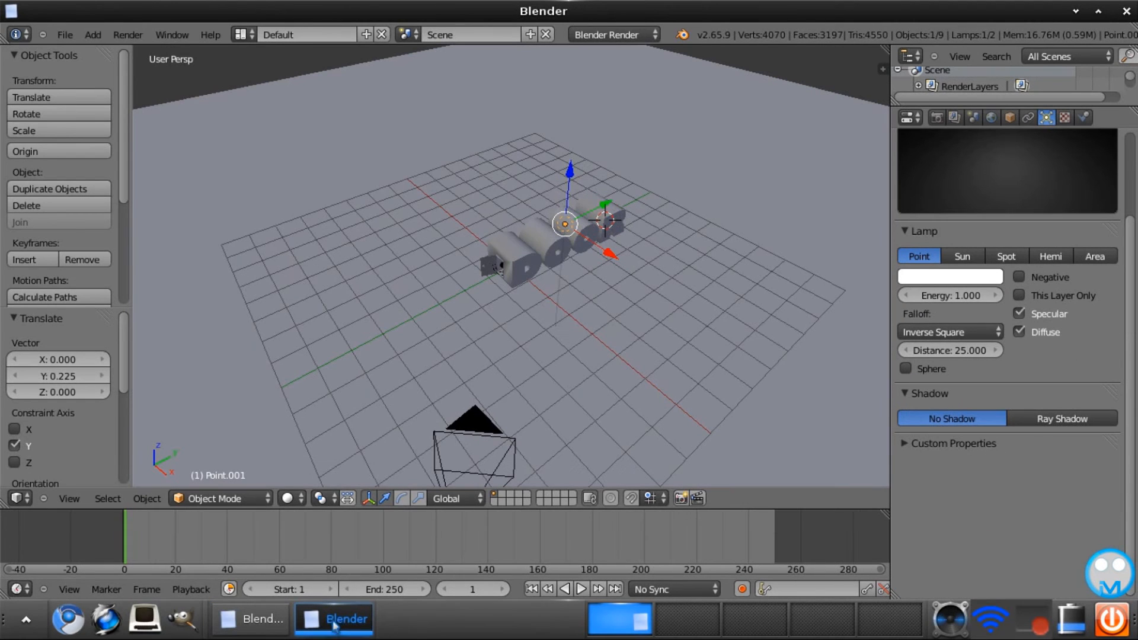
{"action": "left_click", "coordinate": [953, 294]}
{"action": "type", "text": "0.18"}
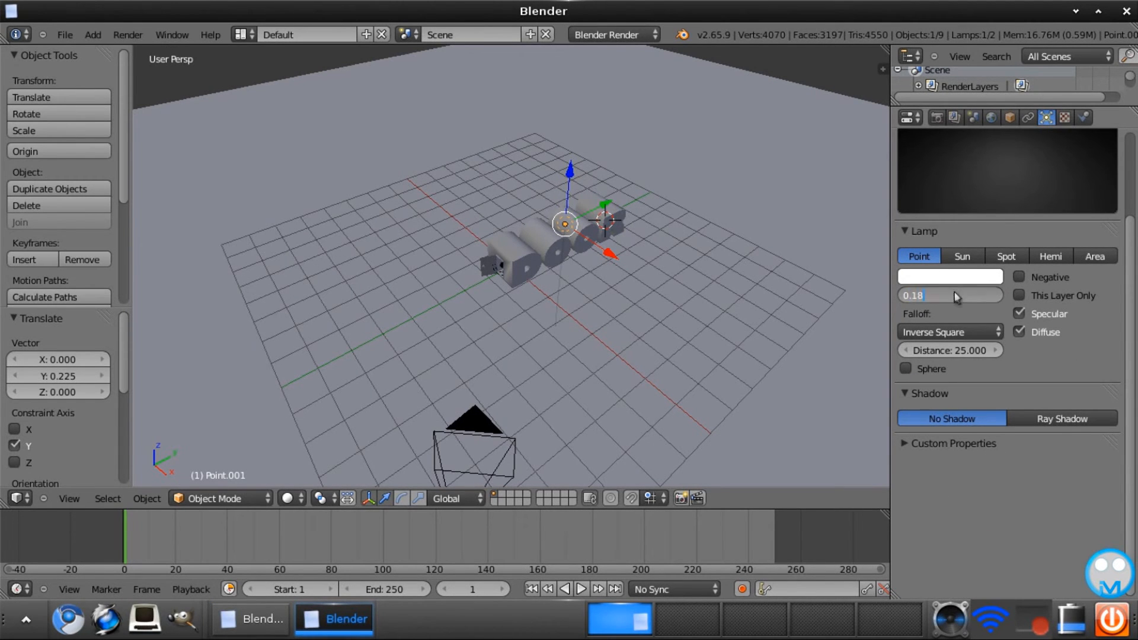
{"action": "key", "text": "Return"}
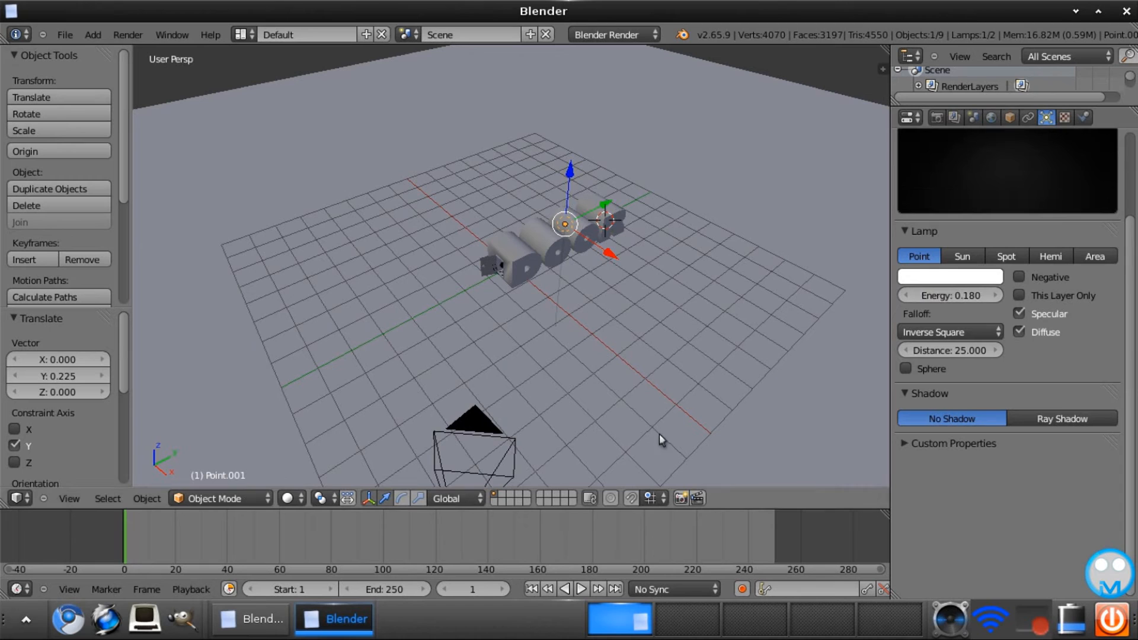
- Give the second point lamp Lin/Quad Weighted falloff and a distance of 10, and compare it with the reference lamp
{"action": "left_click", "coordinate": [948, 332]}
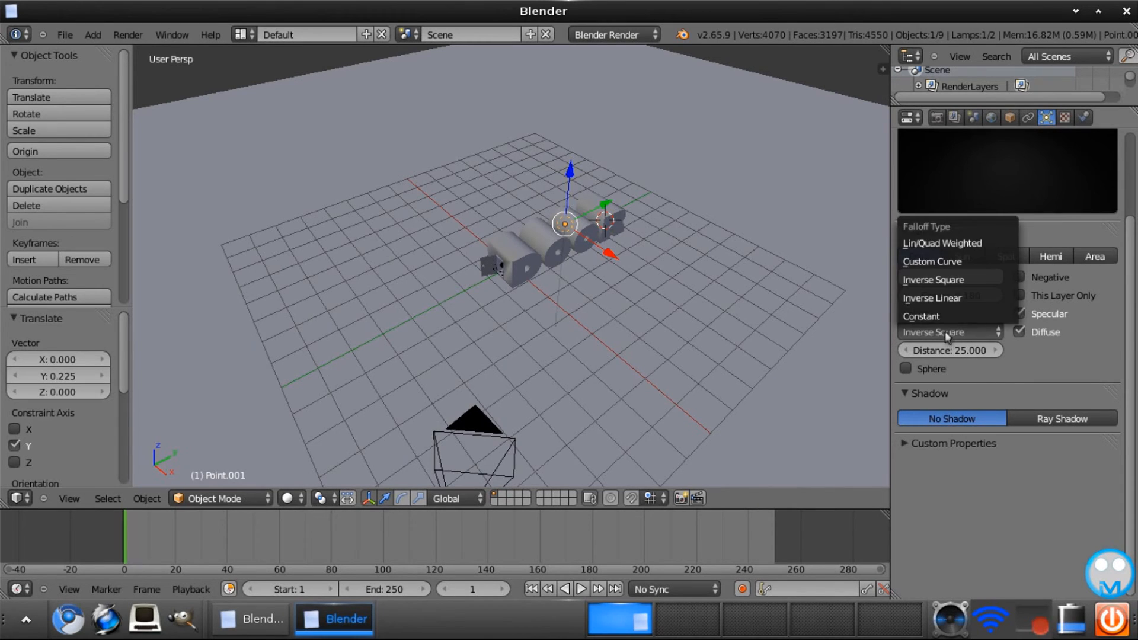
{"action": "left_click", "coordinate": [952, 242]}
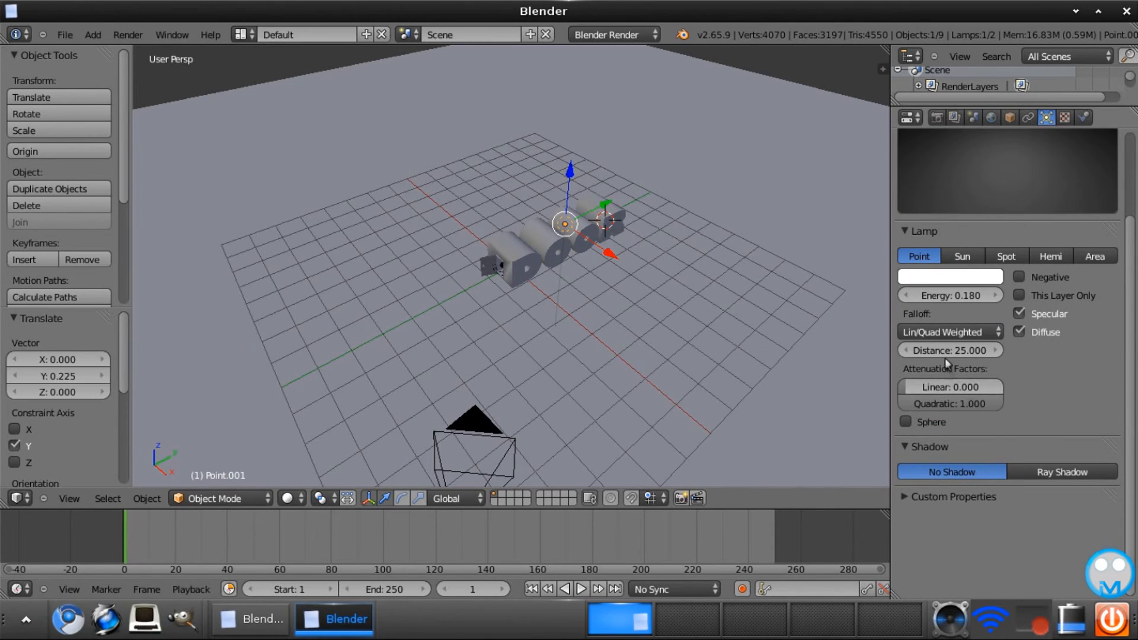
{"action": "left_click", "coordinate": [934, 352]}
{"action": "type", "text": "10"}
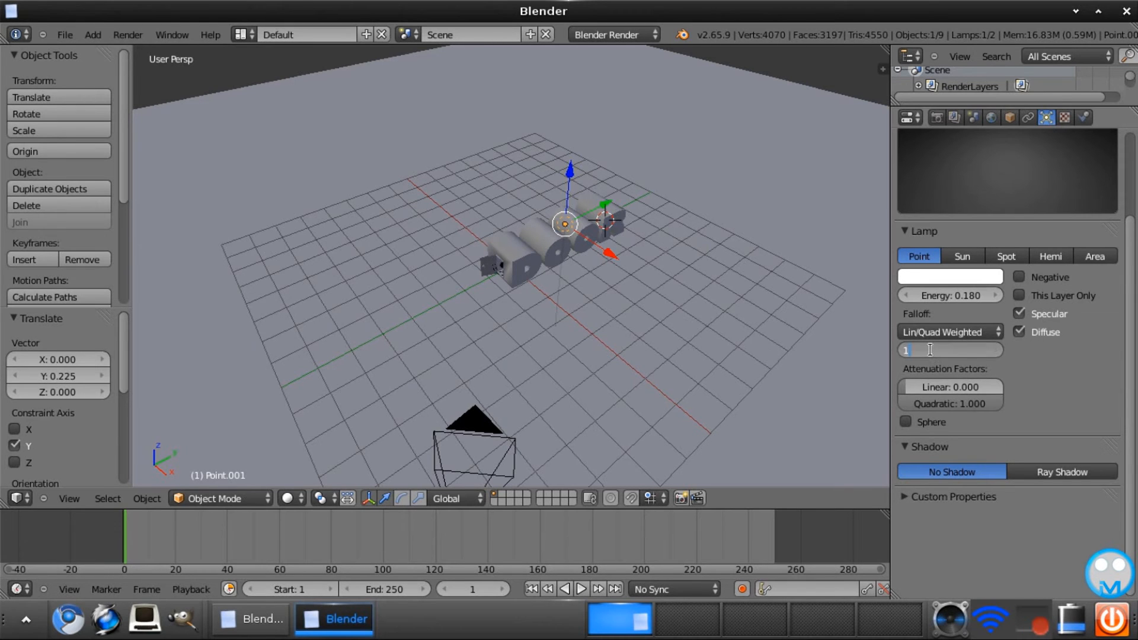
{"action": "key", "text": "Return"}
{"action": "left_click", "coordinate": [267, 628]}
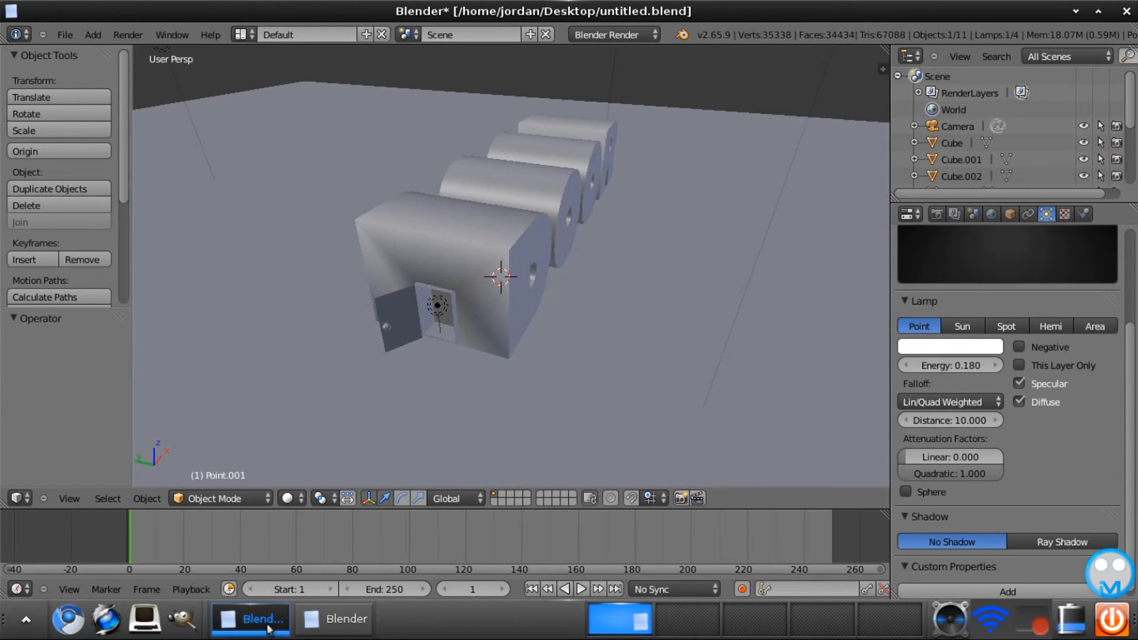
{"action": "left_click", "coordinate": [329, 624]}
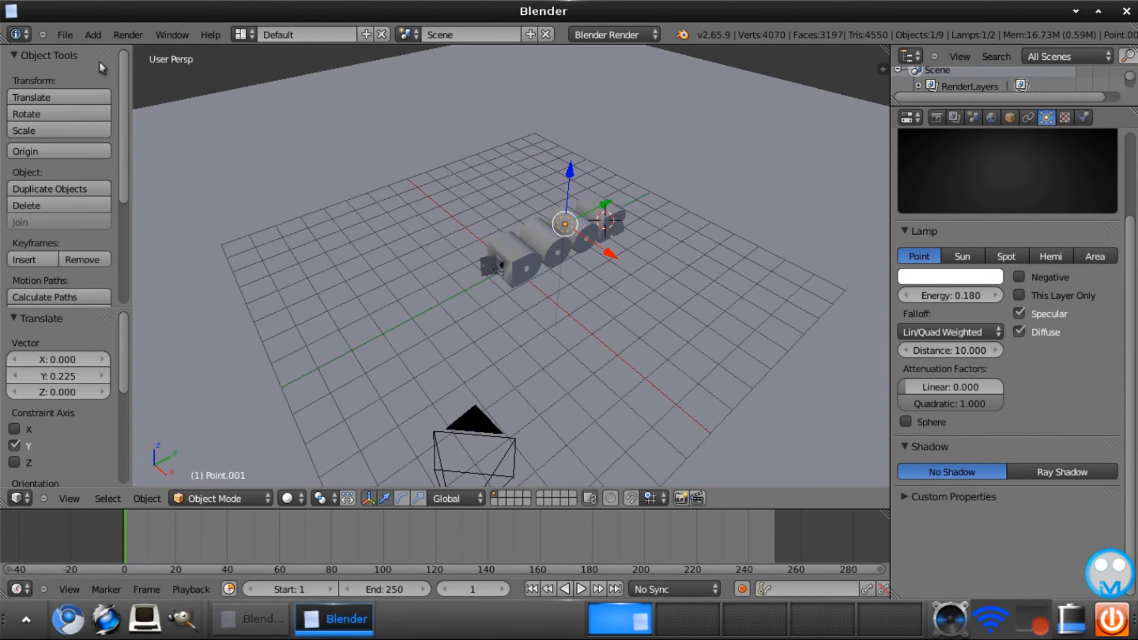
- Add a third point lamp and move it high above and beyond the letter R, finishing with a move of 1.297 along Z
{"action": "left_click", "coordinate": [88, 37]}
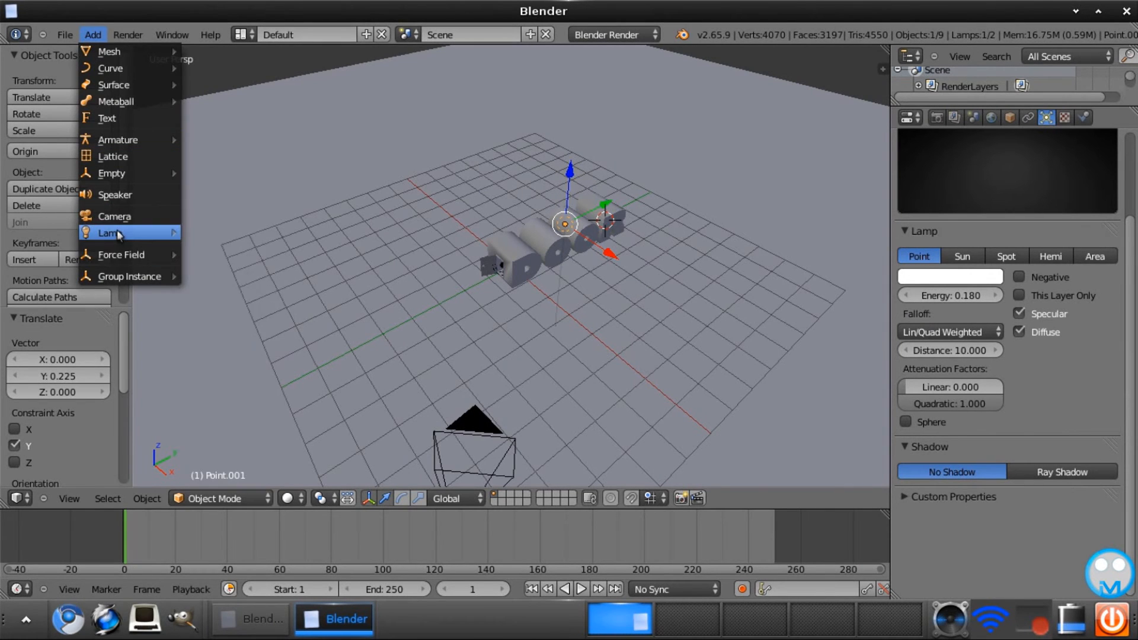
{"action": "mouse_move", "coordinate": [119, 234]}
{"action": "left_click", "coordinate": [250, 233]}
{"action": "left_click_drag", "start_coordinate": [614, 167], "coordinate": [612, 113]}
{"action": "left_click_drag", "start_coordinate": [657, 160], "coordinate": [720, 151]}
{"action": "left_click_drag", "start_coordinate": [678, 80], "coordinate": [679, 33]}
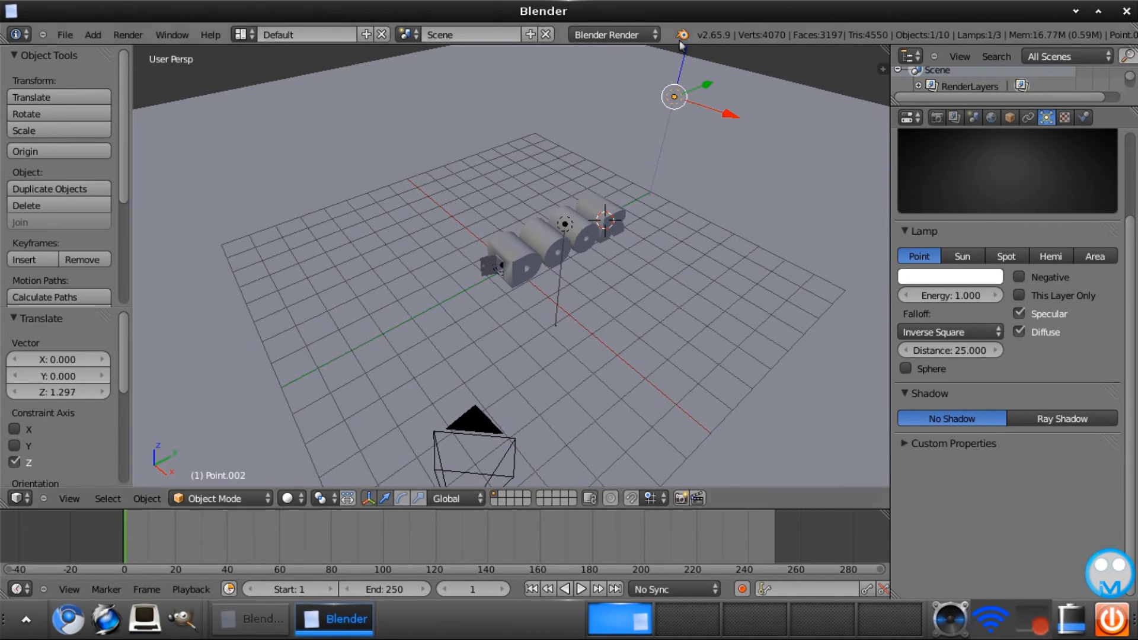
- Check the reference file's high lamp and set the third point lamp's energy to 0.18
{"action": "left_click", "coordinate": [222, 620]}
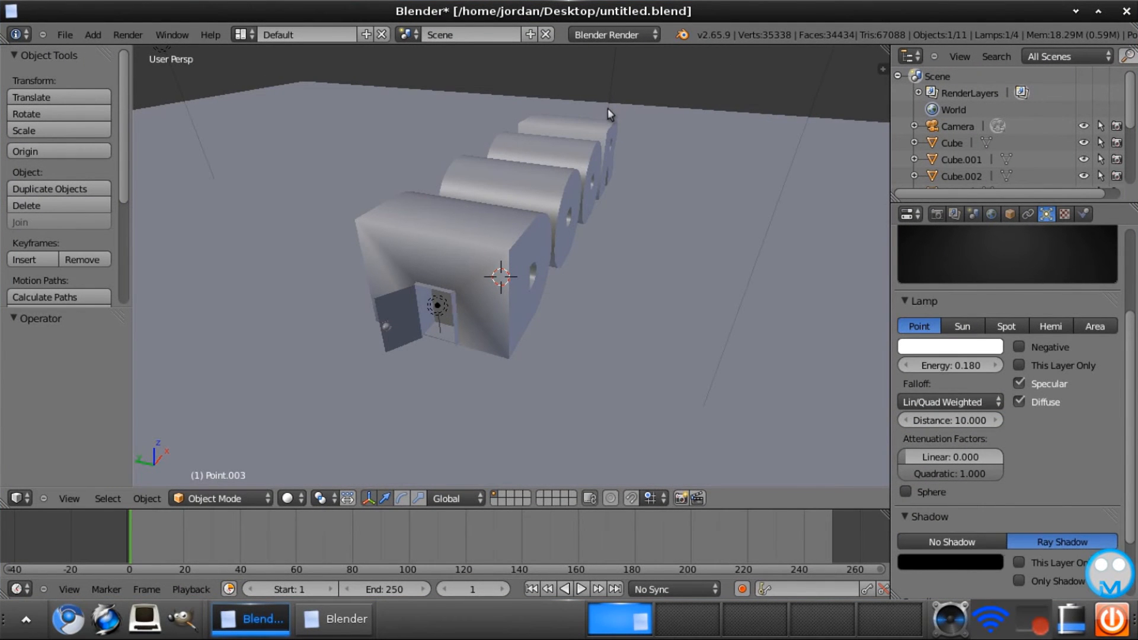
{"action": "left_click", "coordinate": [347, 619]}
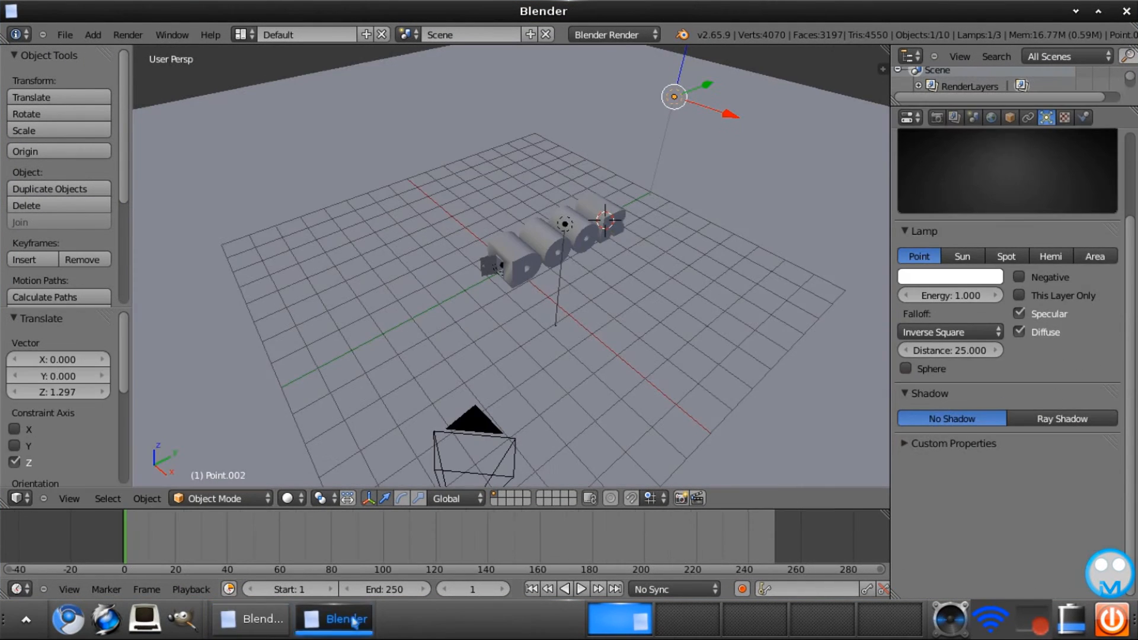
{"action": "left_click", "coordinate": [949, 295]}
{"action": "type", "text": "0"}
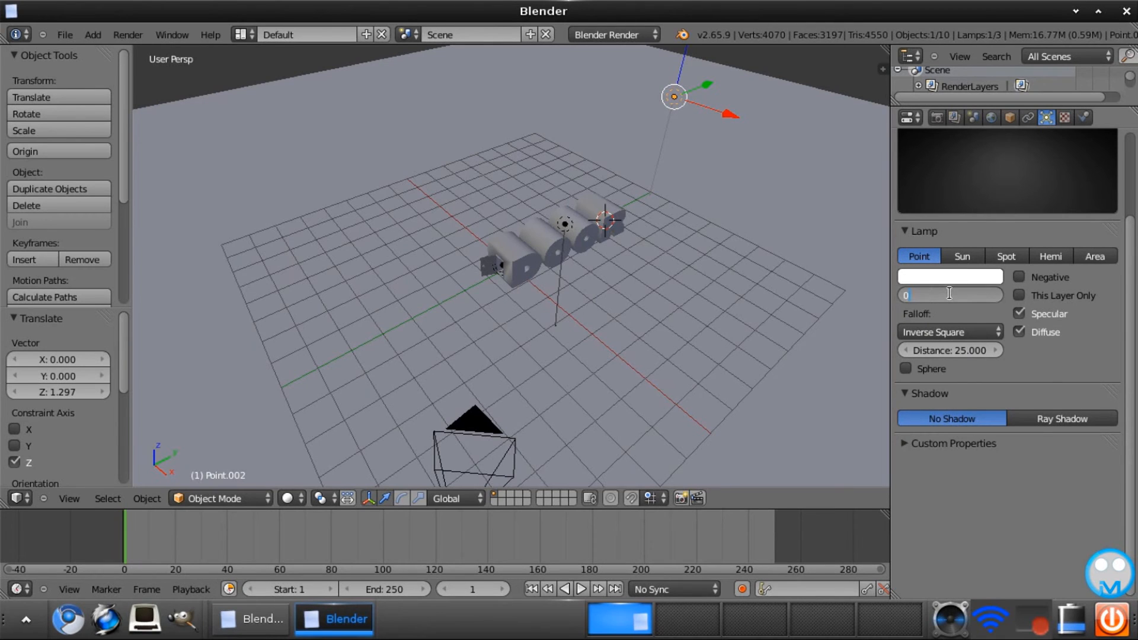
{"action": "key", "text": "Return"}
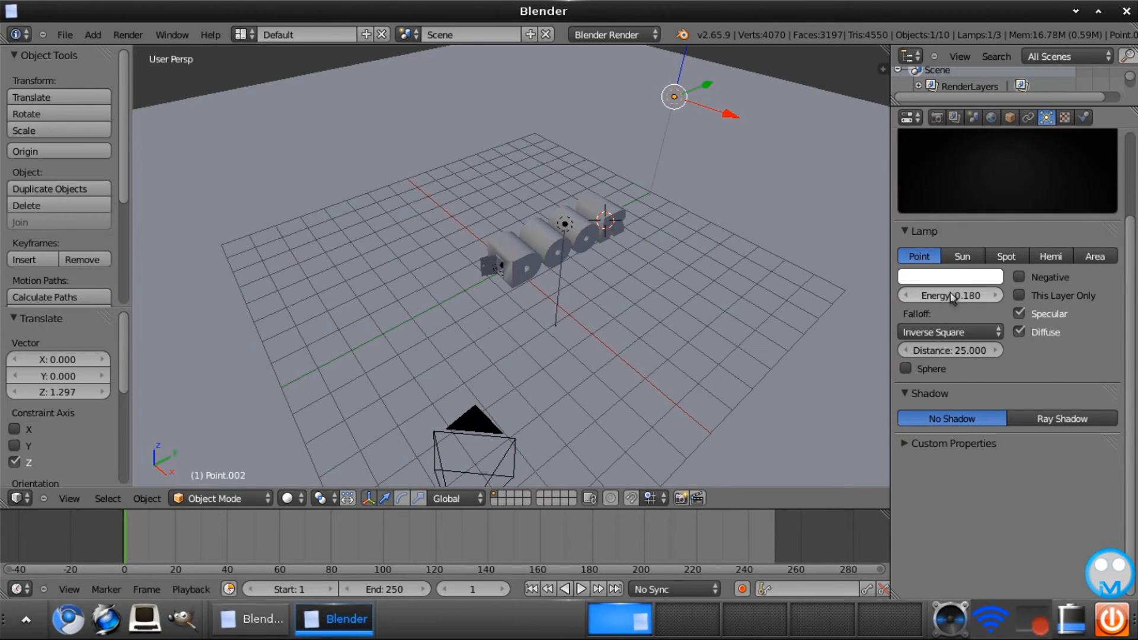
- Set the third point lamp's falloff to Lin/Quad Weighted and its distance to 10
{"action": "left_click", "coordinate": [936, 332]}
{"action": "left_click", "coordinate": [933, 244]}
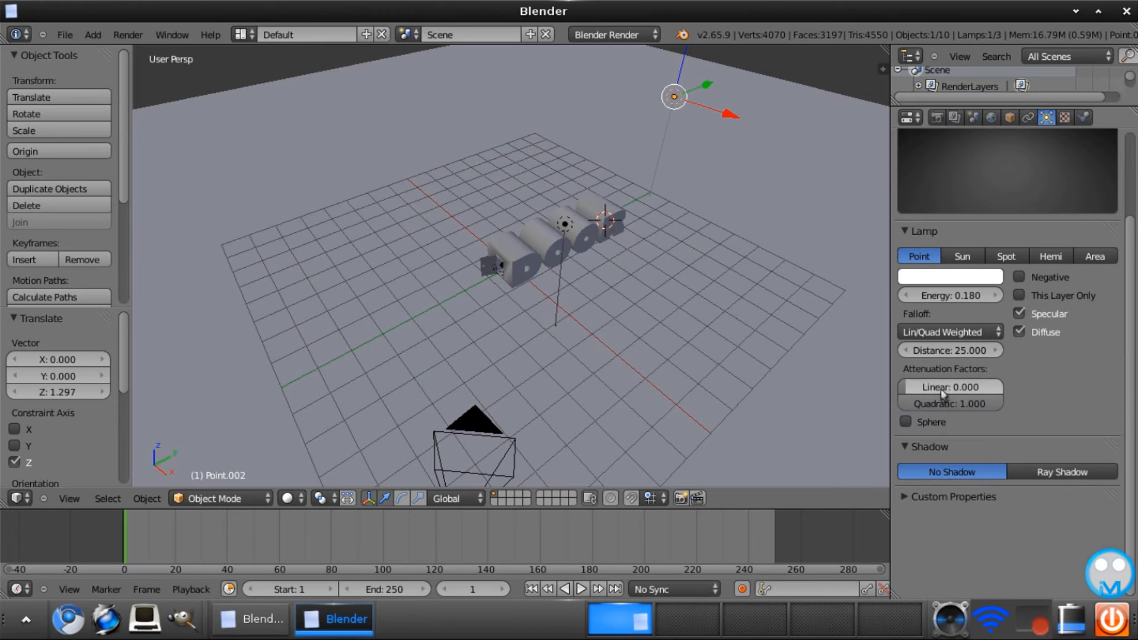
{"action": "left_click_drag", "start_coordinate": [930, 351], "coordinate": [929, 354]}
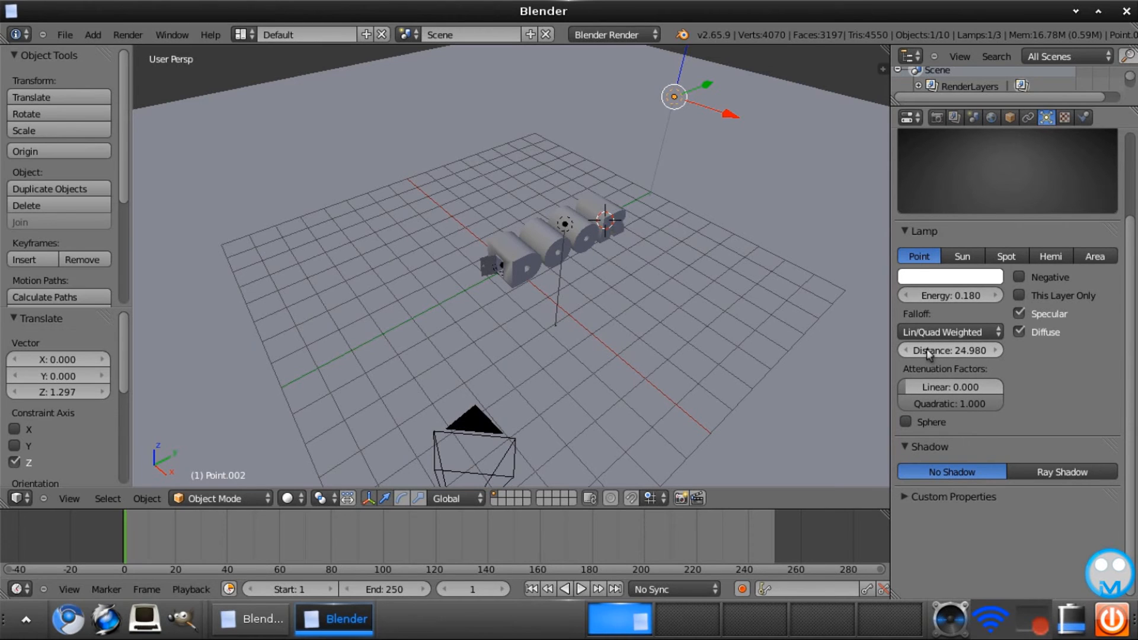
{"action": "left_click", "coordinate": [928, 351]}
{"action": "type", "text": "10"}
{"action": "key", "text": "Return"}
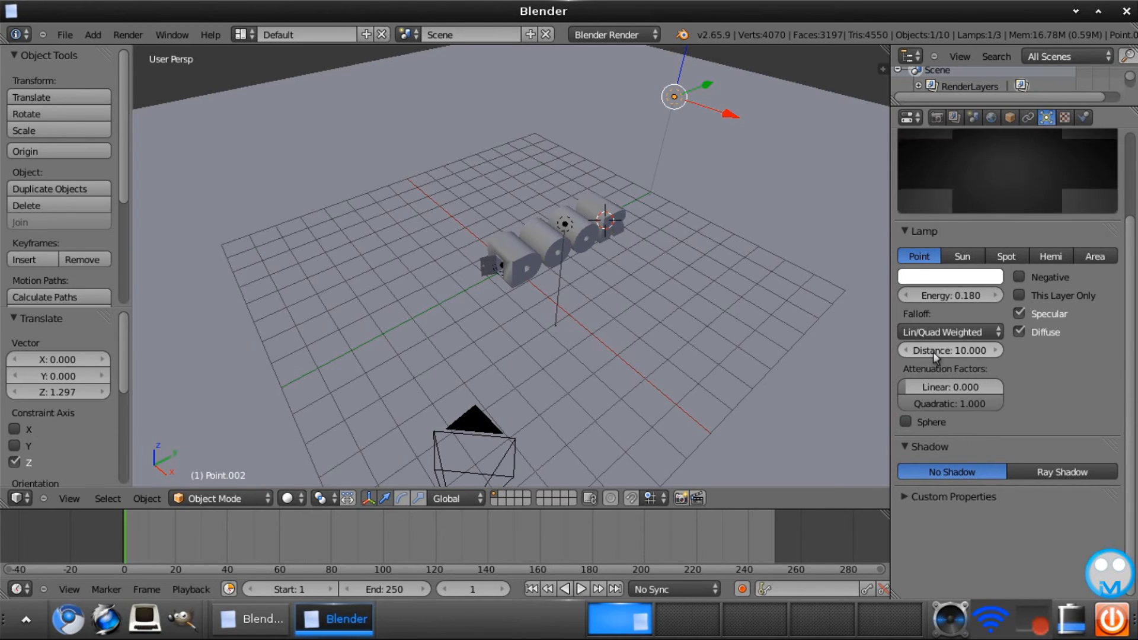
- Give the third point lamp Ray Shadow with a Soft Size of 50, checking the shadow settings against the reference lamp
{"action": "left_click", "coordinate": [277, 619]}
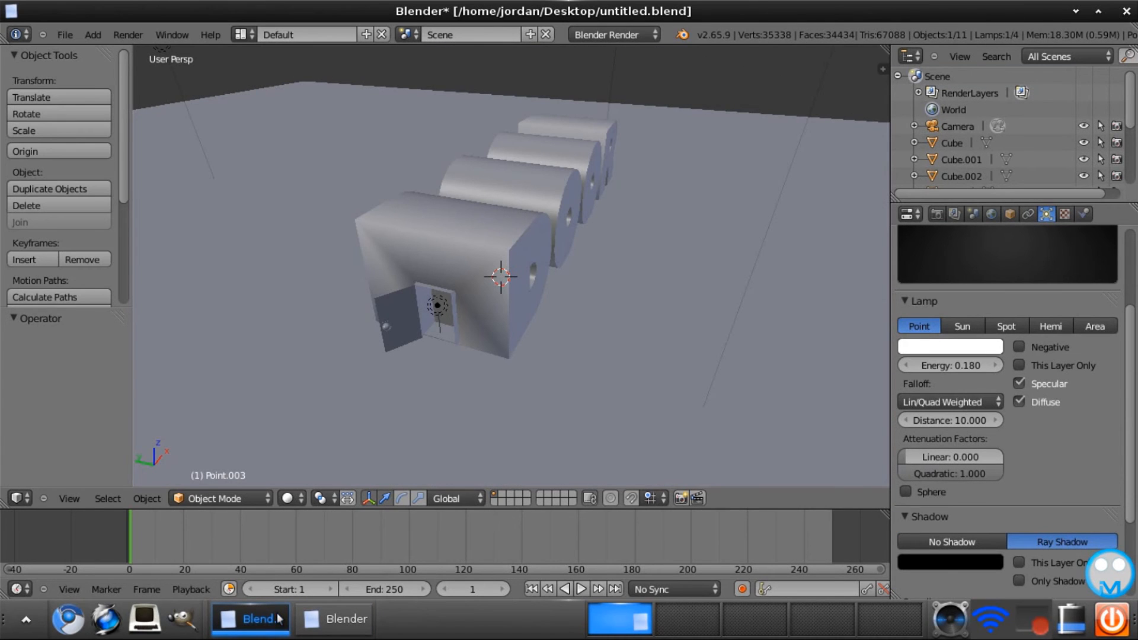
{"action": "left_click", "coordinate": [335, 619]}
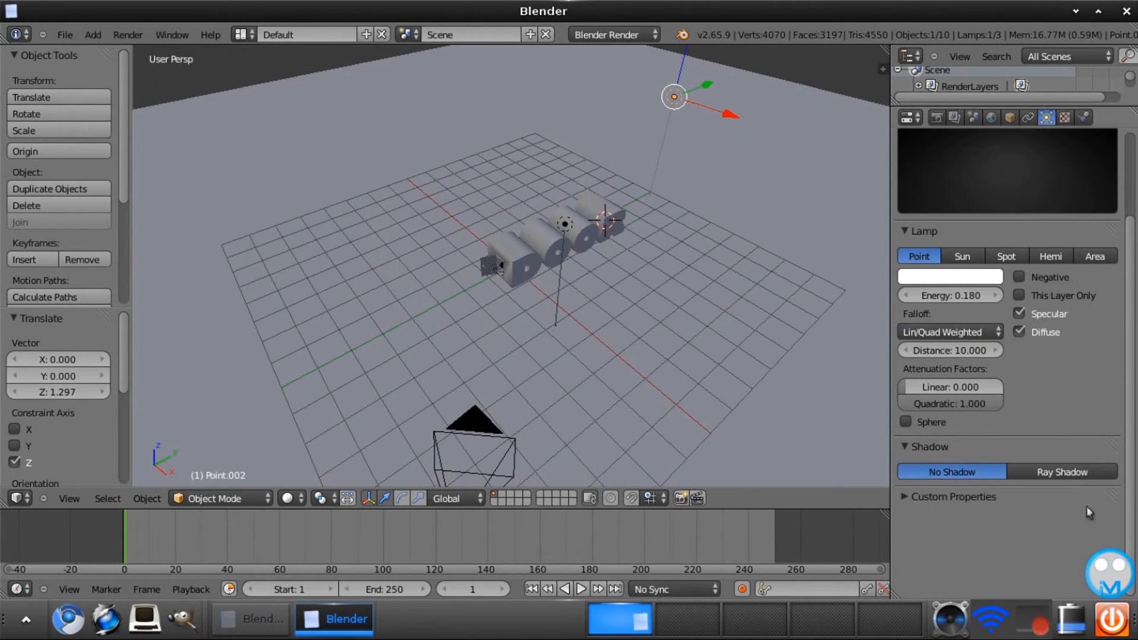
{"action": "left_click", "coordinate": [1055, 475]}
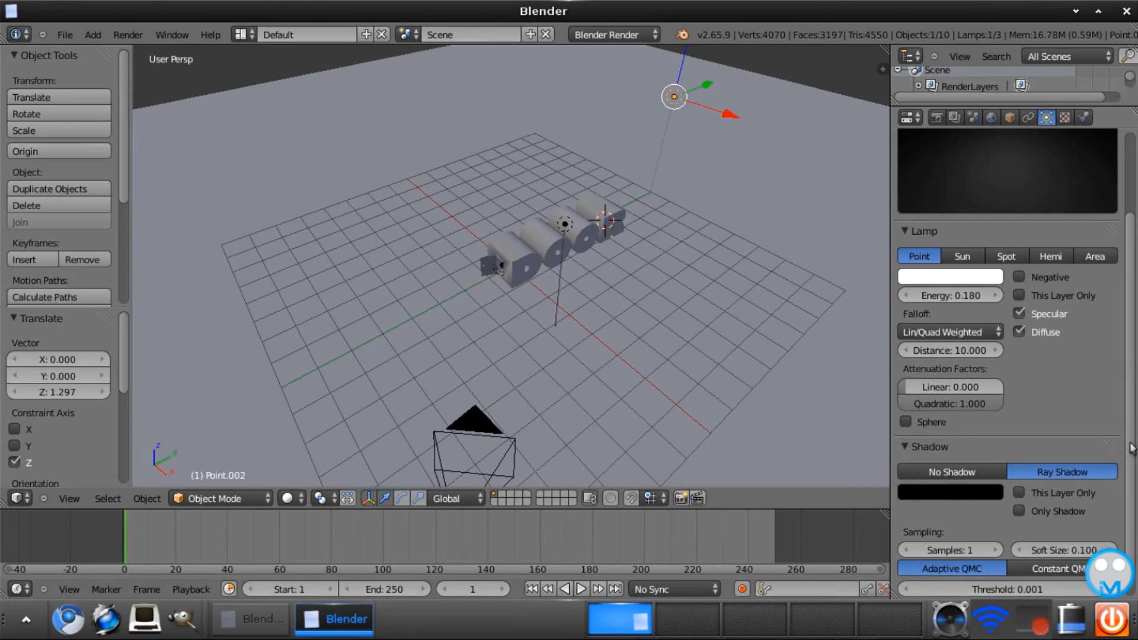
{"action": "scroll", "coordinate": [1050, 510], "scroll_direction": "down", "scroll_amount": 1}
{"action": "left_click", "coordinate": [1045, 520]}
{"action": "type", "text": "50"}
{"action": "key", "text": "Return"}
{"action": "left_click", "coordinate": [232, 618]}
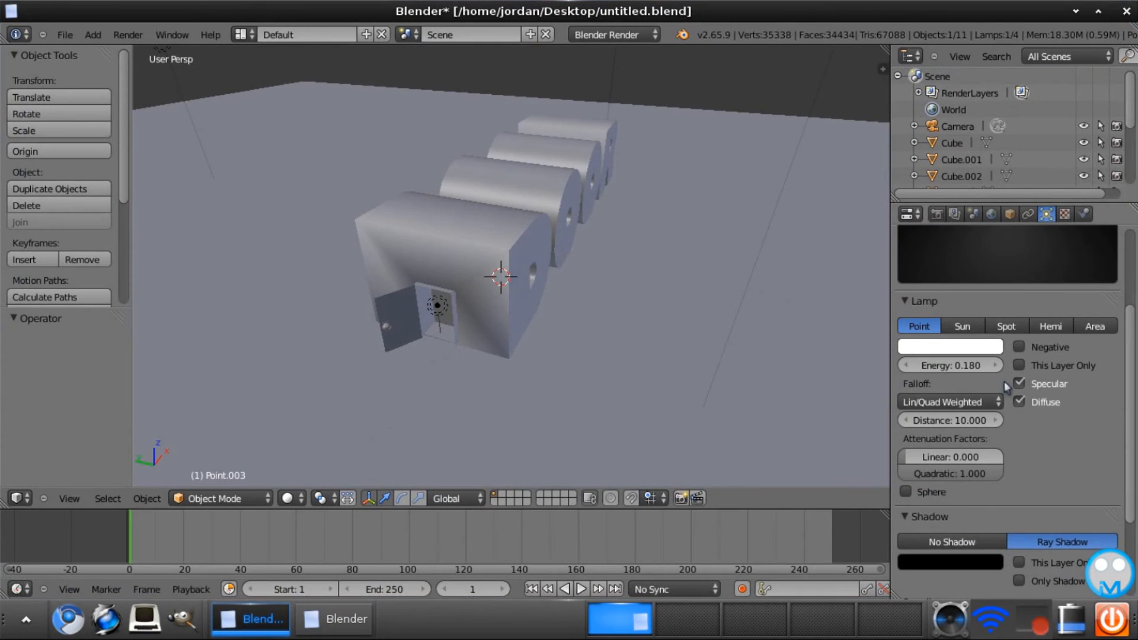
{"action": "scroll", "coordinate": [1133, 472], "scroll_direction": "down", "scroll_amount": 5}
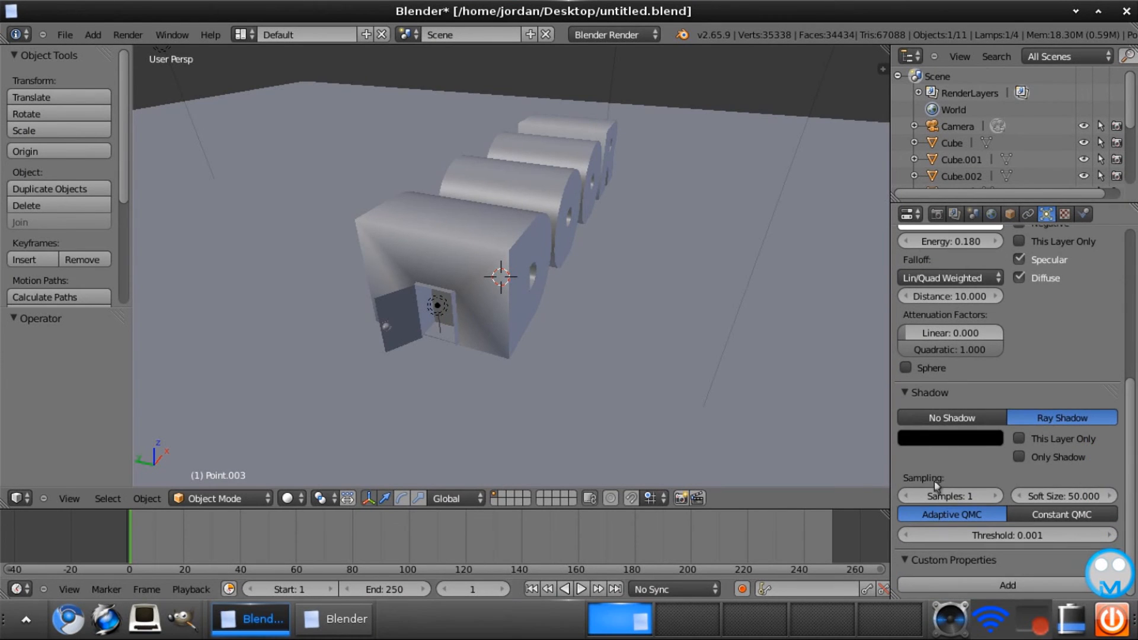
{"action": "left_click", "coordinate": [307, 619]}
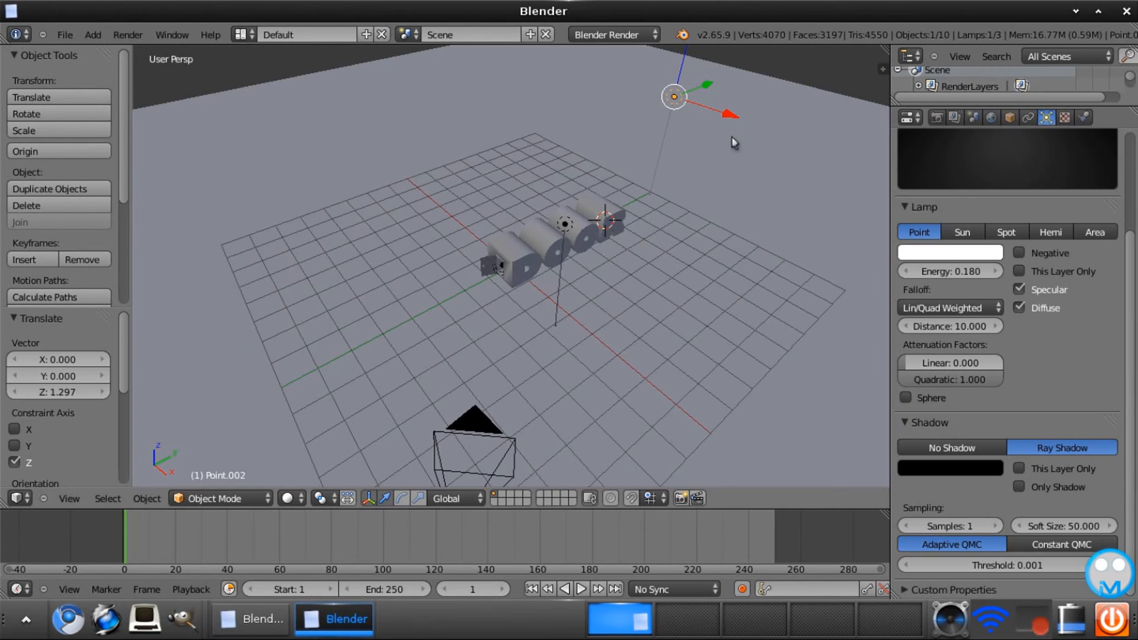
- Copy and paste the third point lamp, and move the copy -7.478 along Y
{"action": "key", "text": "ctrl+c"}
{"action": "left_click", "coordinate": [677, 123]}
{"action": "key", "text": "ctrl+v"}
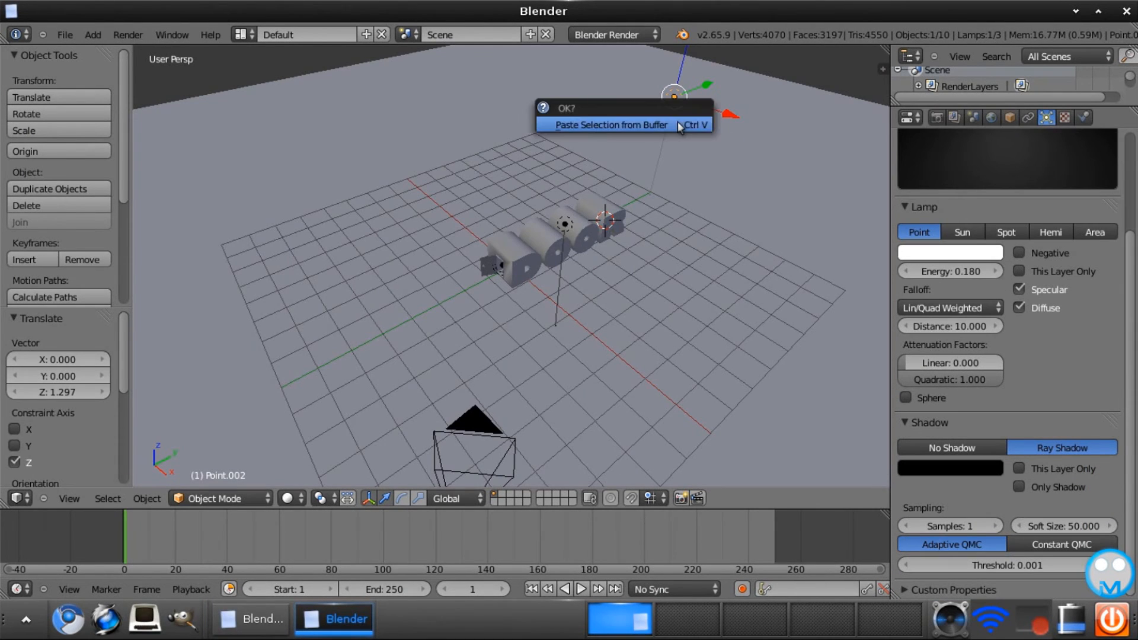
{"action": "left_click", "coordinate": [678, 122]}
{"action": "left_click_drag", "start_coordinate": [721, 120], "coordinate": [487, 135]}
{"action": "key", "text": "y"}
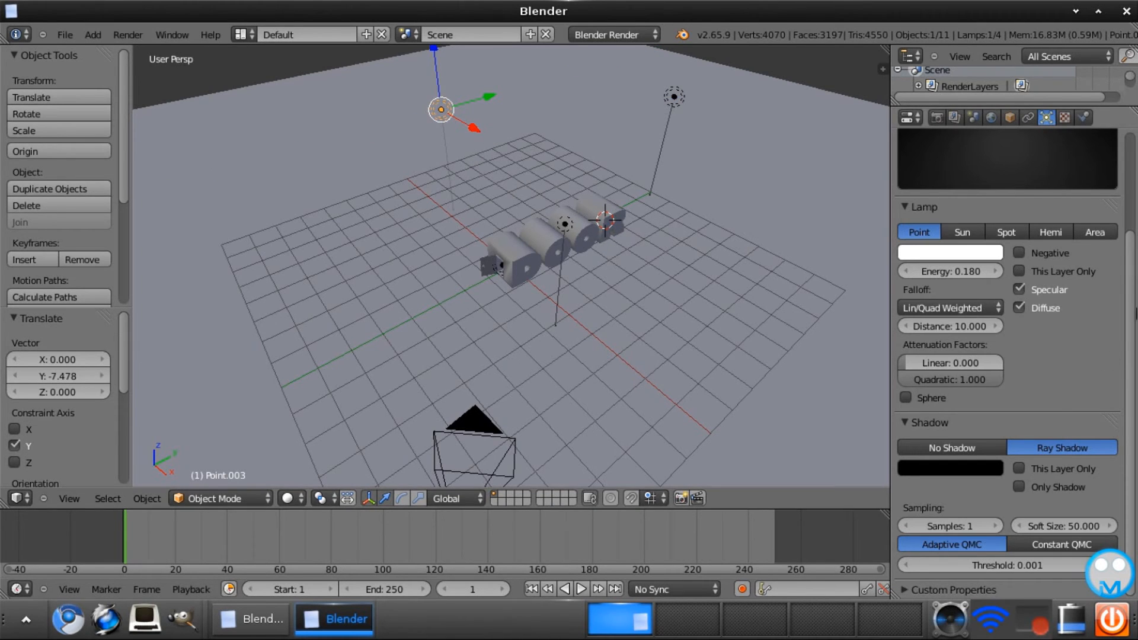
- Switch untitled.blend to its camera view, select the DOOR text, and render the reference scene
{"action": "left_click_drag", "start_coordinate": [1132, 312], "coordinate": [1113, 118]}
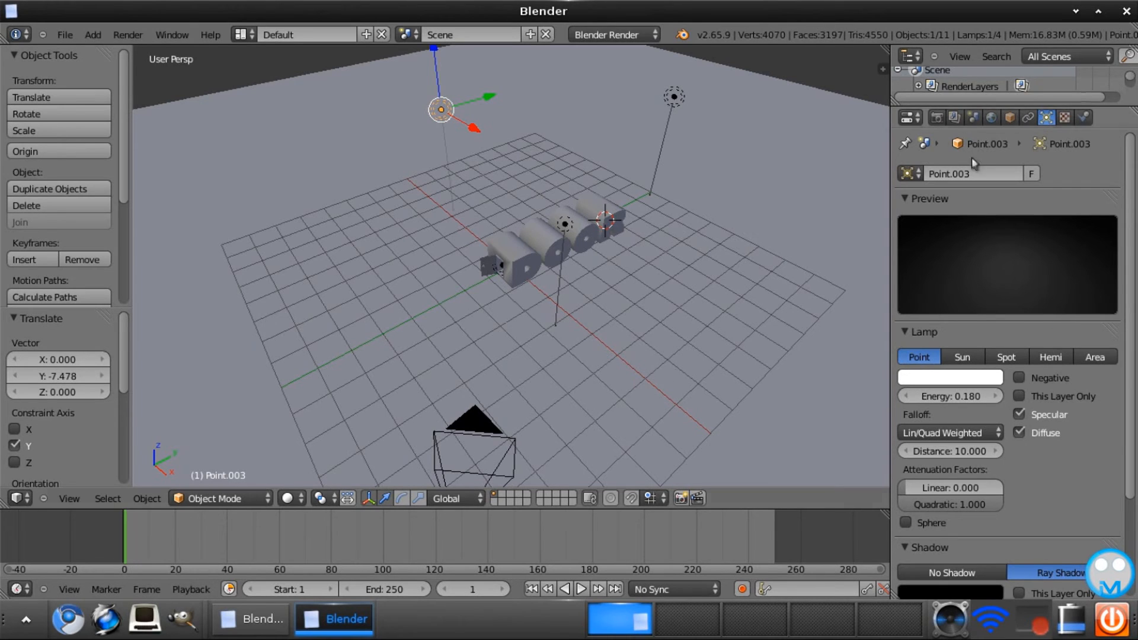
{"action": "left_click", "coordinate": [249, 624]}
{"action": "left_click", "coordinate": [67, 499]}
{"action": "left_click", "coordinate": [92, 443]}
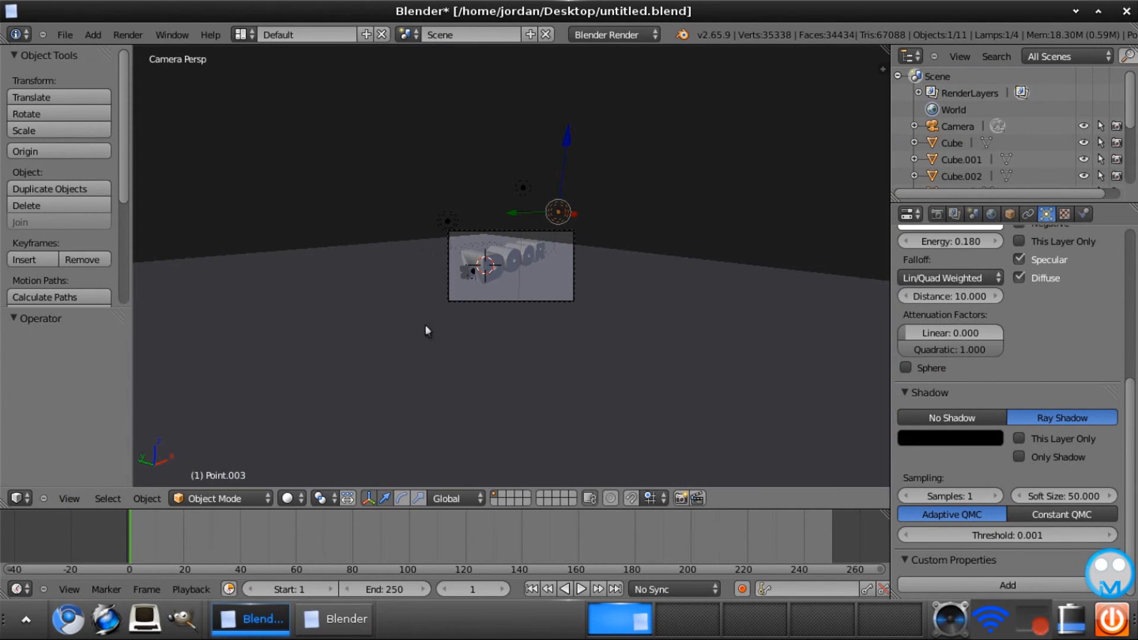
{"action": "scroll", "coordinate": [433, 323], "scroll_direction": "up", "scroll_amount": 5}
{"action": "right_click", "coordinate": [434, 323]}
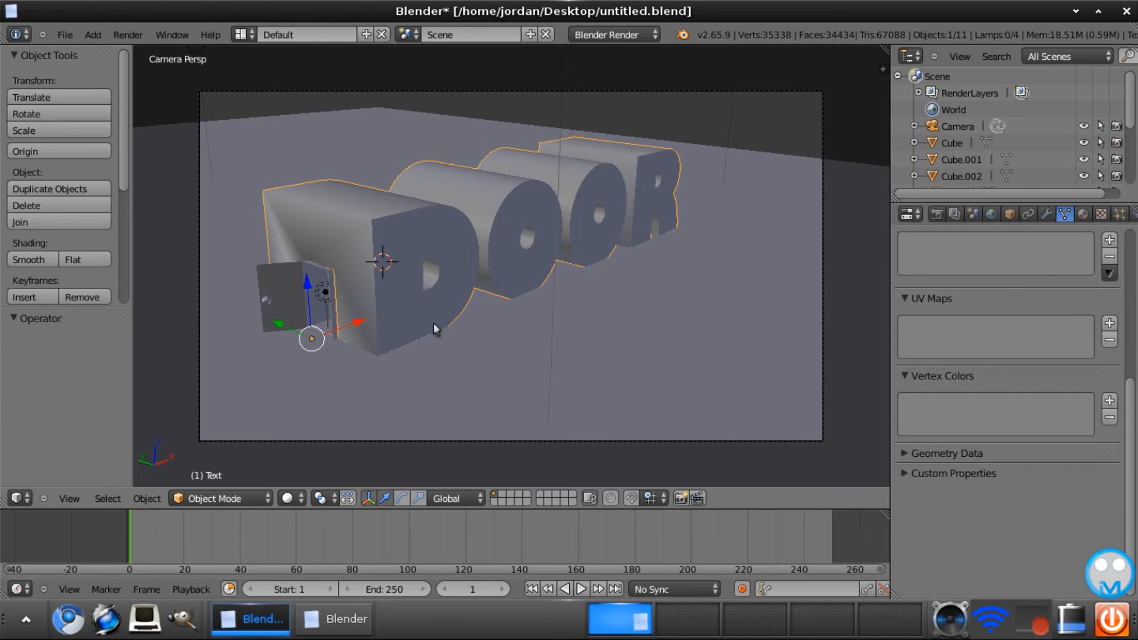
{"action": "left_click", "coordinate": [335, 623]}
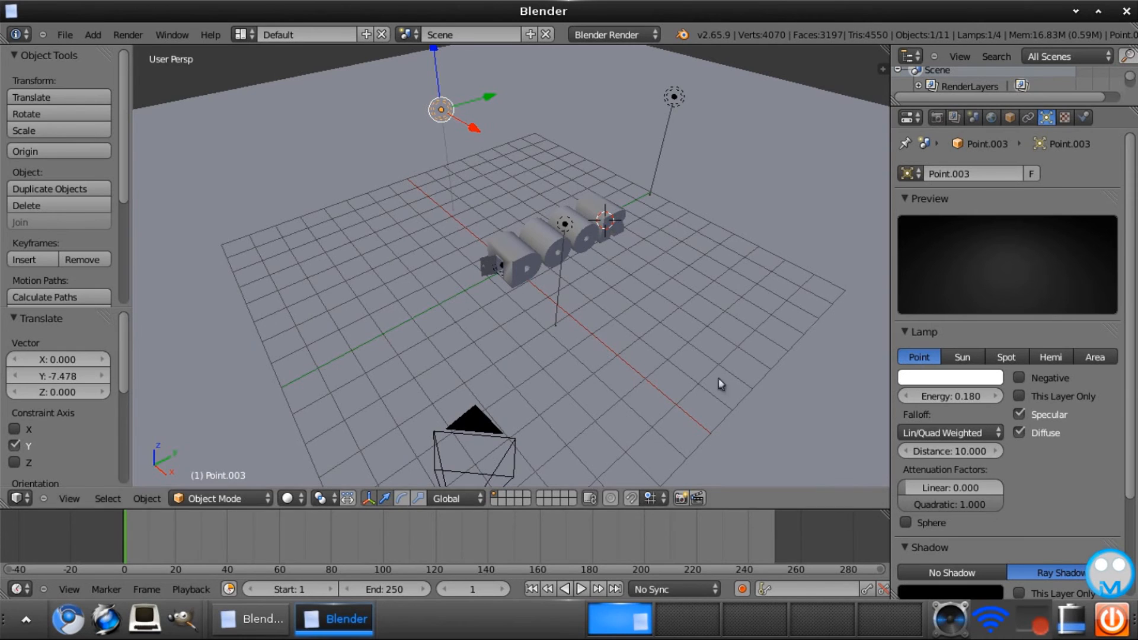
{"action": "left_click", "coordinate": [268, 627]}
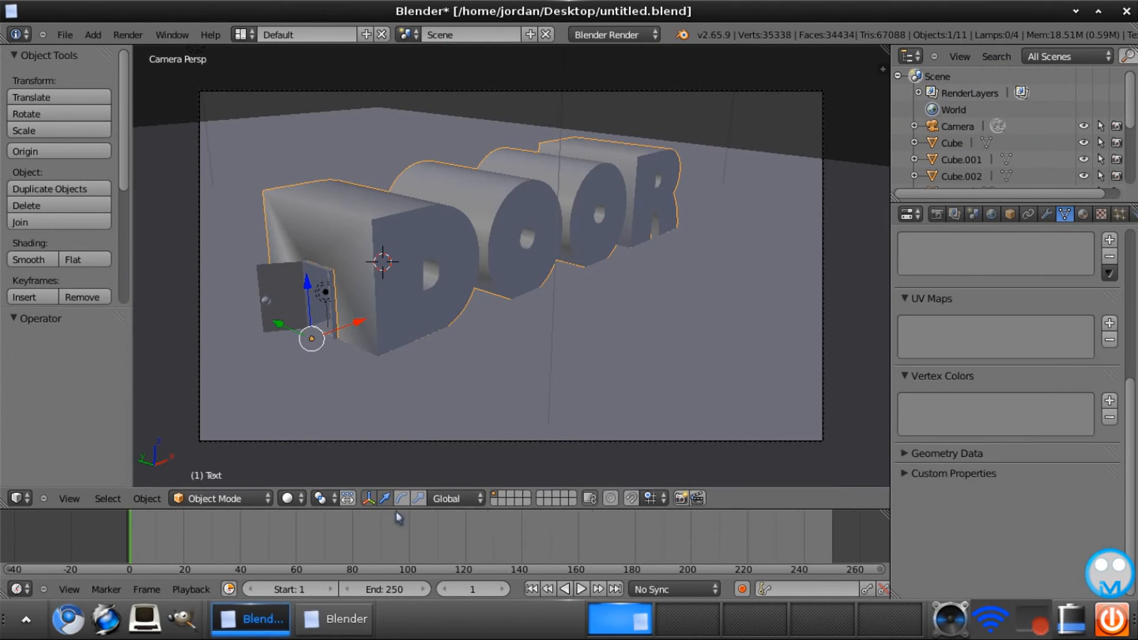
{"action": "left_click", "coordinate": [936, 216]}
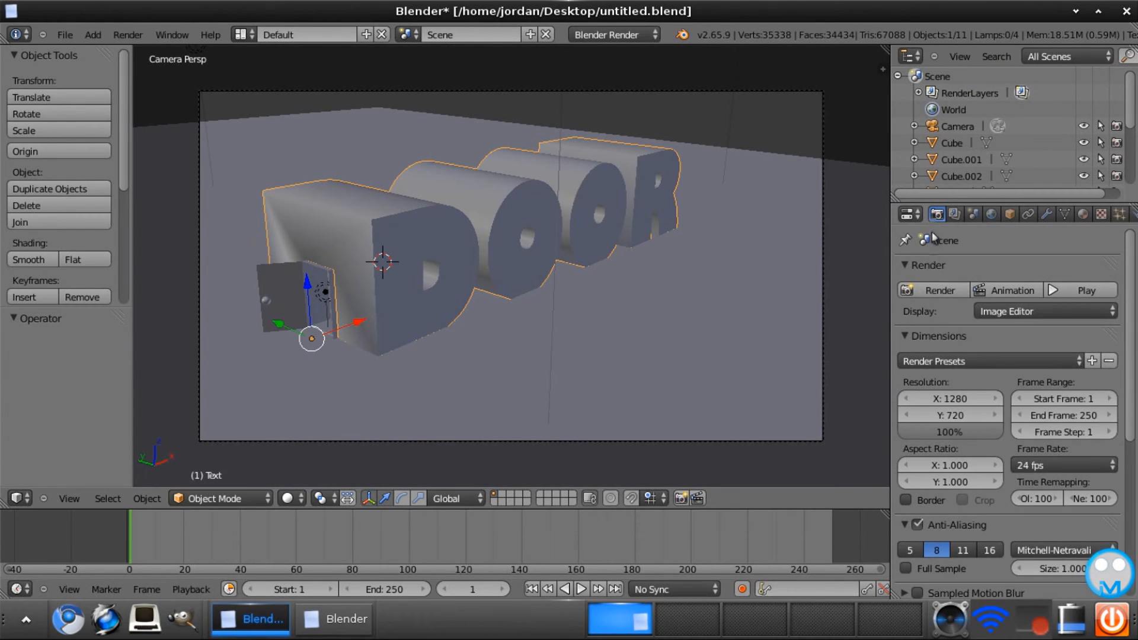
{"action": "left_click", "coordinate": [935, 291]}
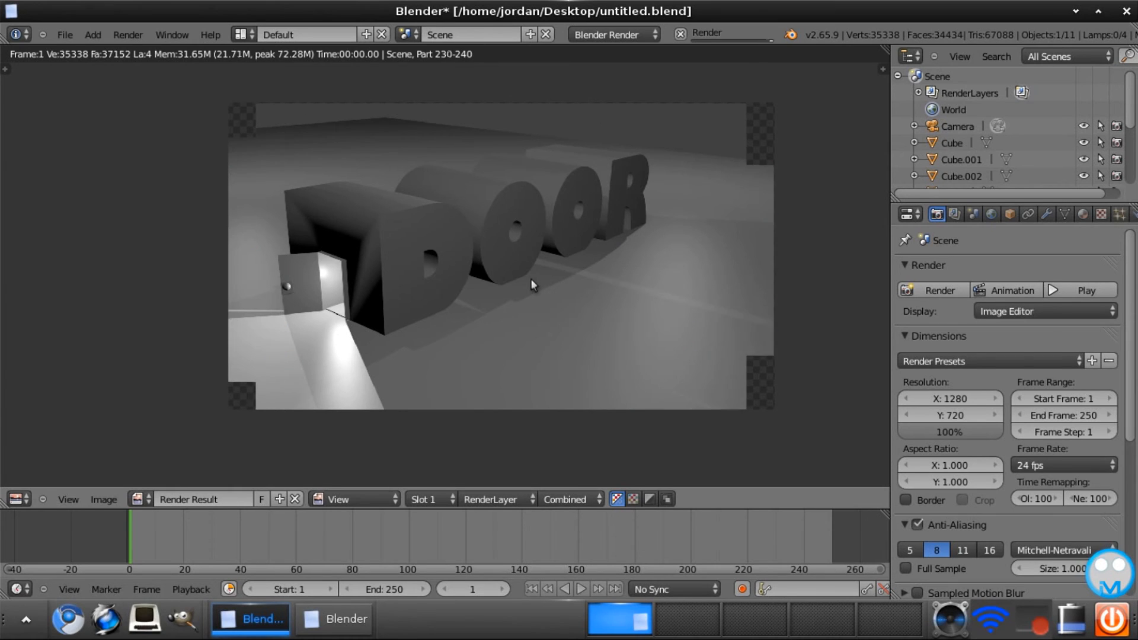
- Leave the reference render unsaved, close Blender, and dismiss the application execution error dialog
{"action": "key", "text": "F3"}
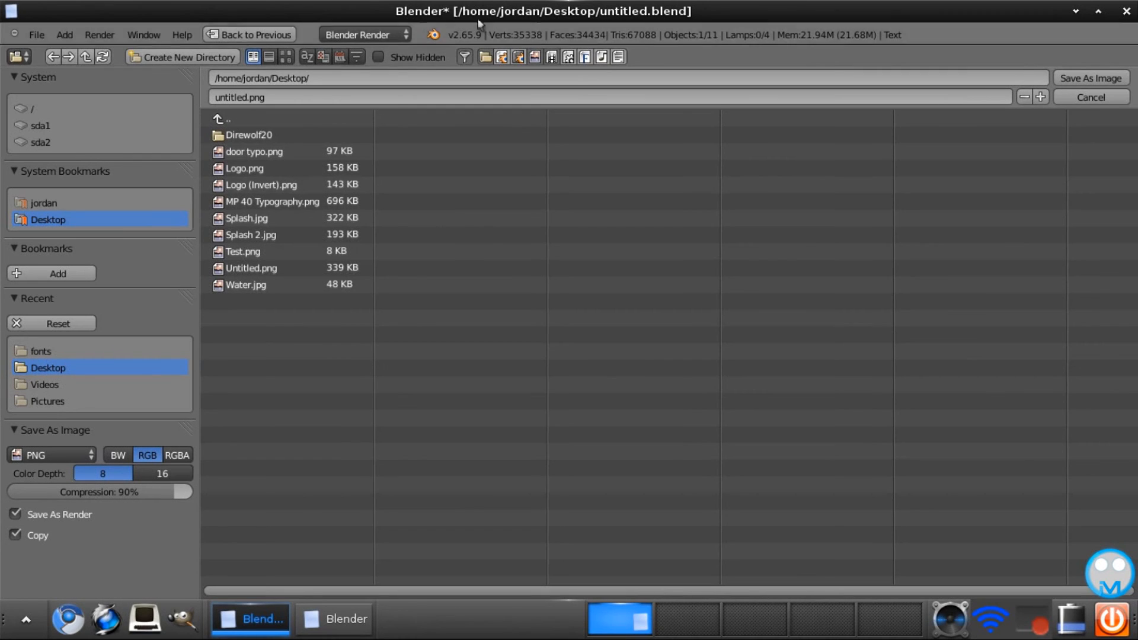
{"action": "left_click", "coordinate": [1086, 101]}
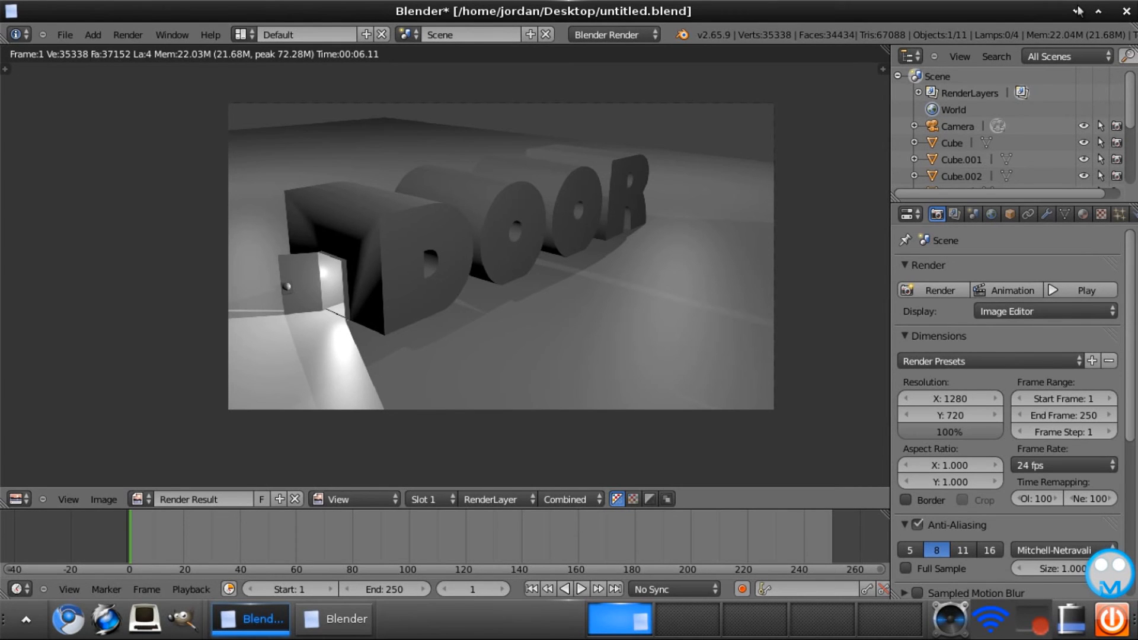
{"action": "key", "text": "Escape"}
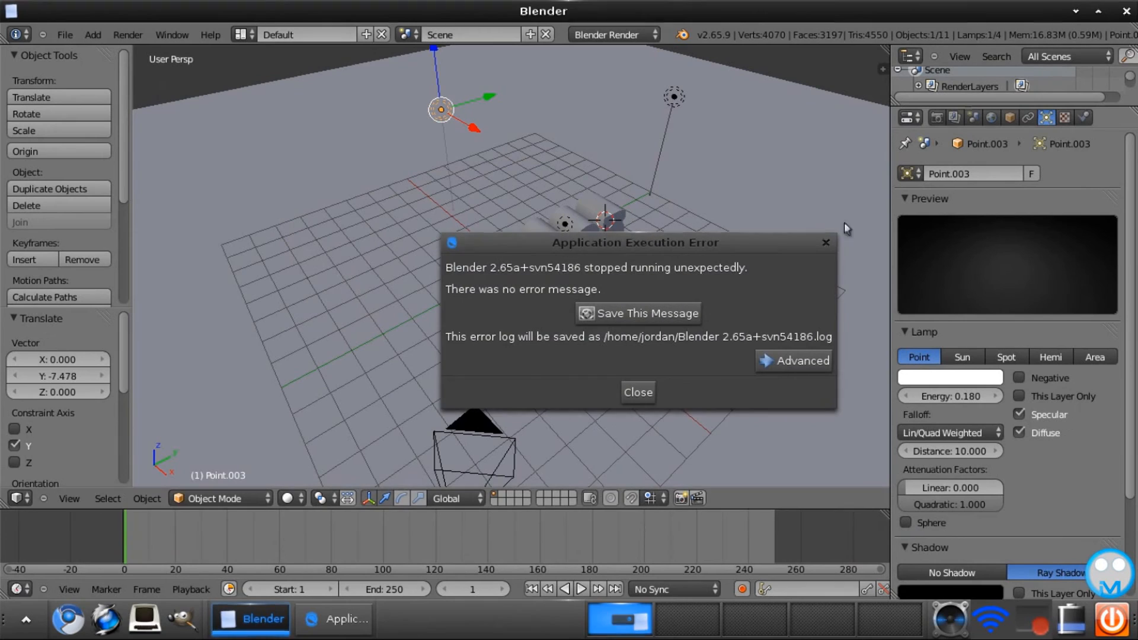
{"action": "left_click", "coordinate": [1128, 11]}
{"action": "left_click", "coordinate": [646, 397]}
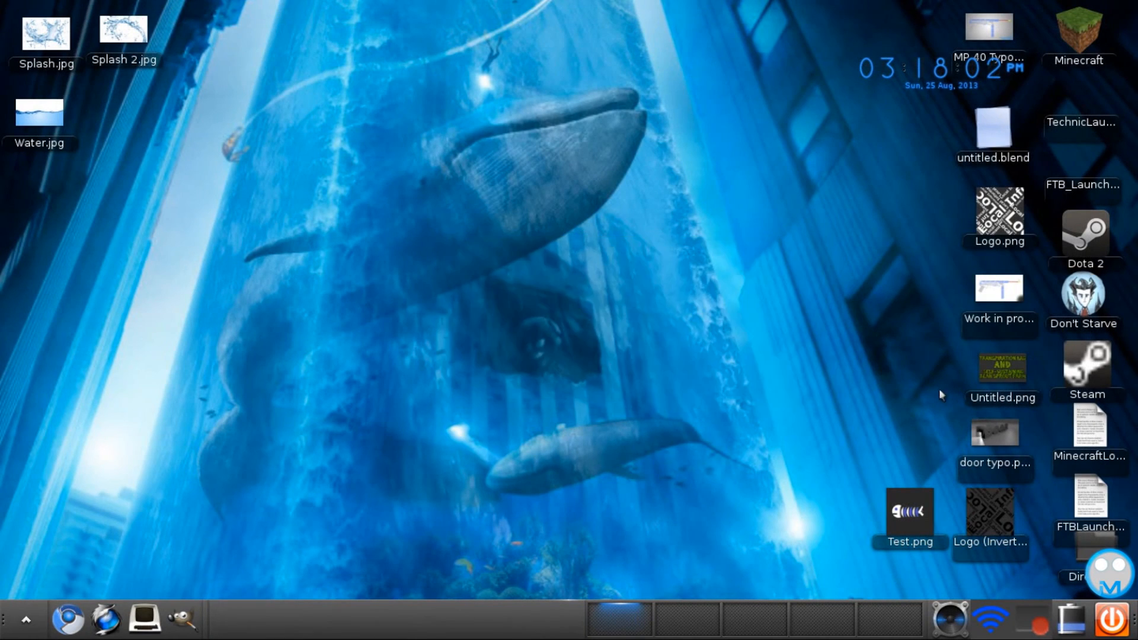
- Open the desktop image door typo.png in GIMP
{"action": "right_click", "coordinate": [983, 471]}
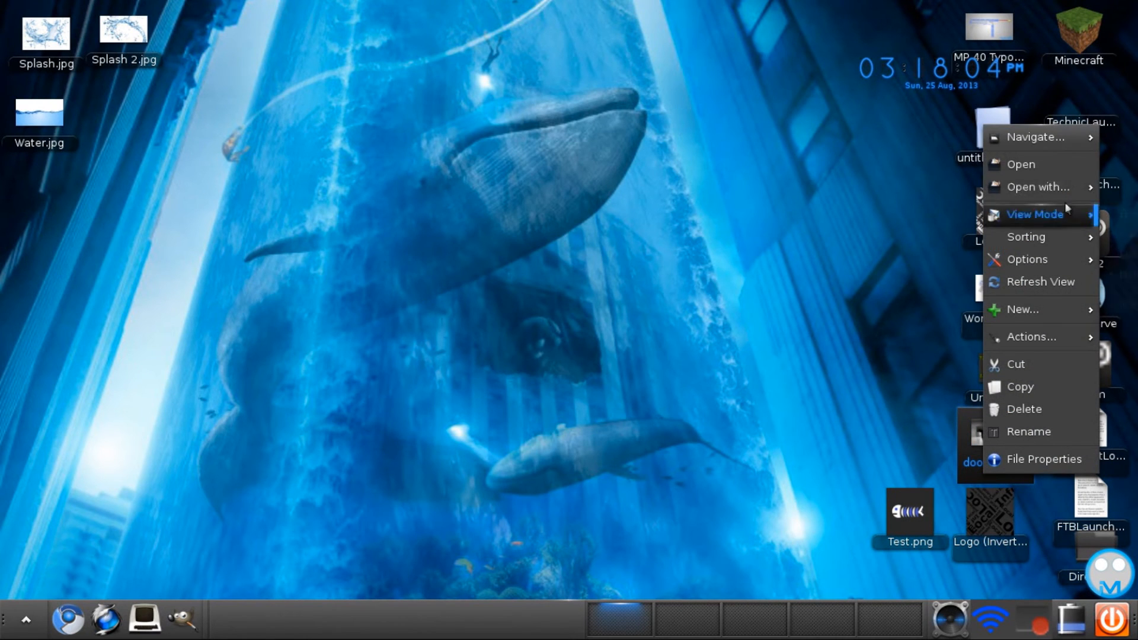
{"action": "mouse_move", "coordinate": [1058, 189]}
{"action": "left_click", "coordinate": [1132, 274]}
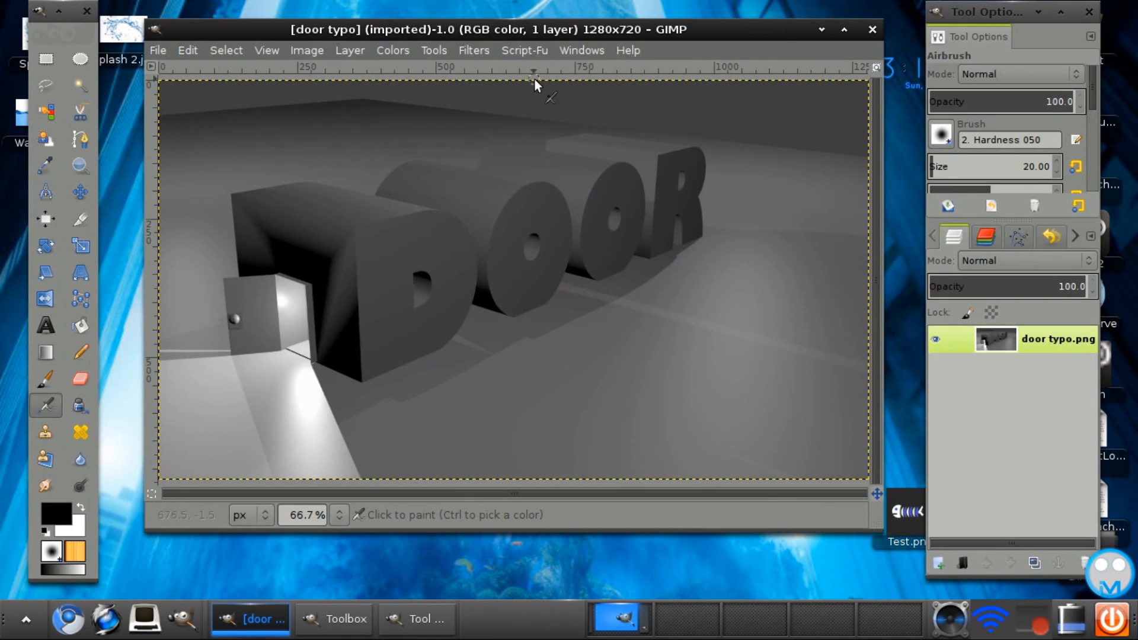
- Apply an S-shaped Curves adjustment on the Value channel, with shadows near x 67, y 32, lowered midtones and raised highlights
{"action": "left_click", "coordinate": [408, 50]}
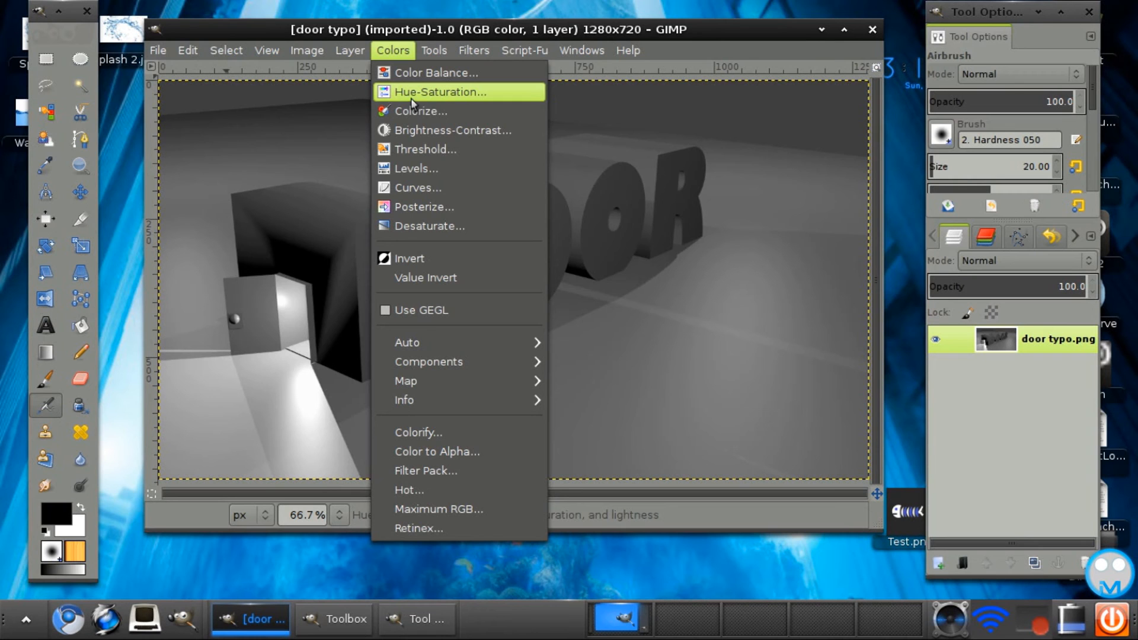
{"action": "left_click", "coordinate": [419, 188]}
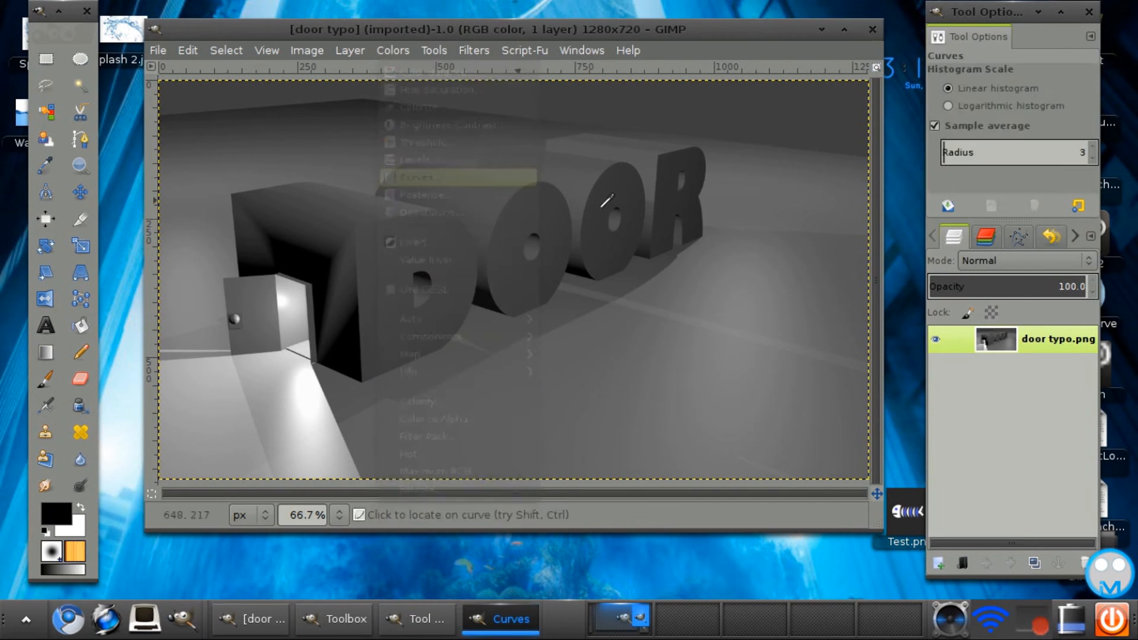
{"action": "left_click_drag", "start_coordinate": [913, 302], "coordinate": [949, 267]}
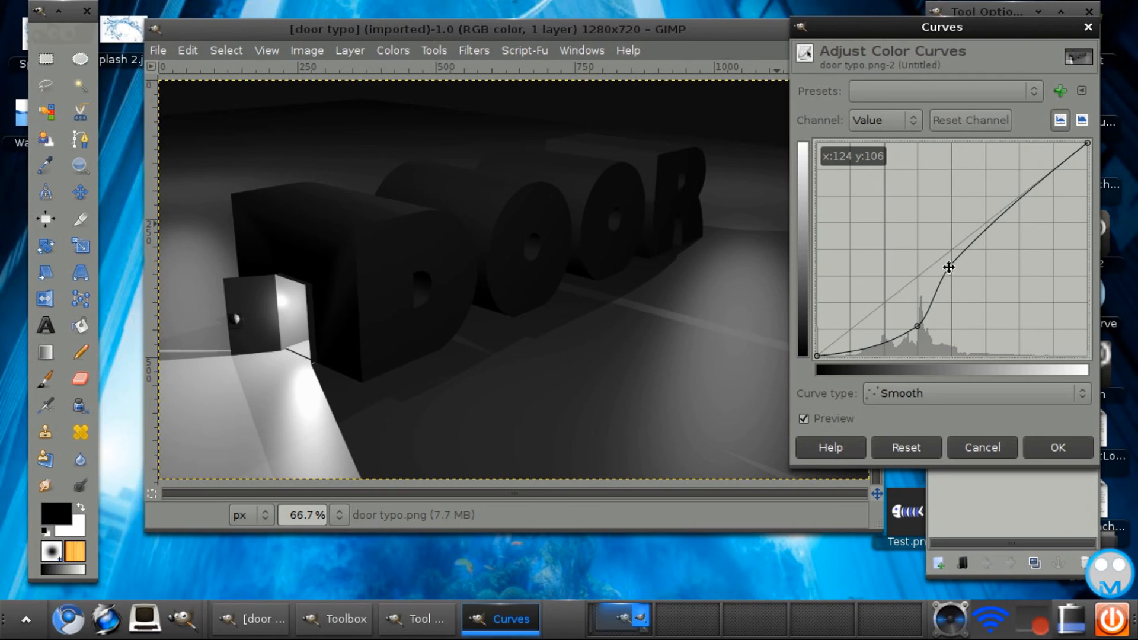
{"action": "left_click_drag", "start_coordinate": [923, 323], "coordinate": [896, 342]}
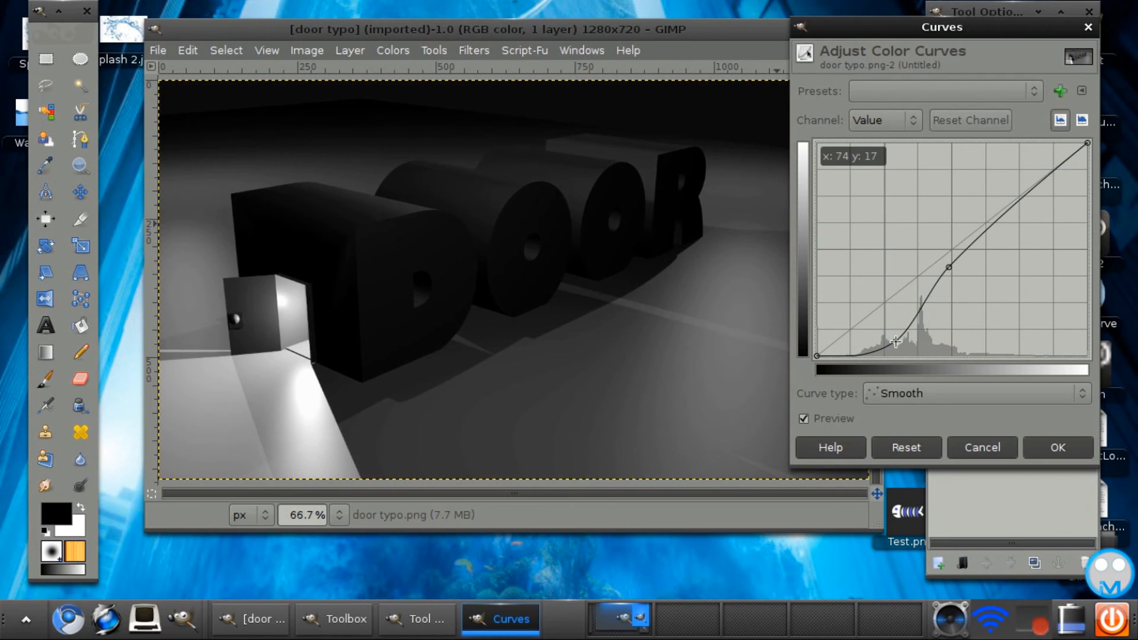
{"action": "left_click_drag", "start_coordinate": [949, 265], "coordinate": [936, 246]}
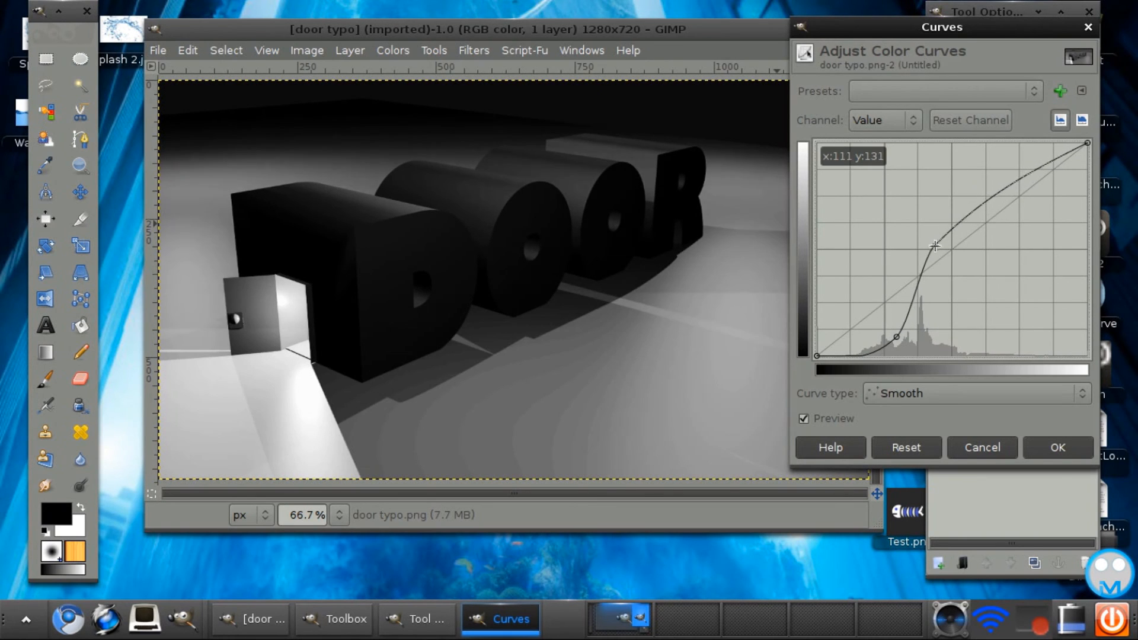
{"action": "left_click_drag", "start_coordinate": [900, 336], "coordinate": [889, 329]}
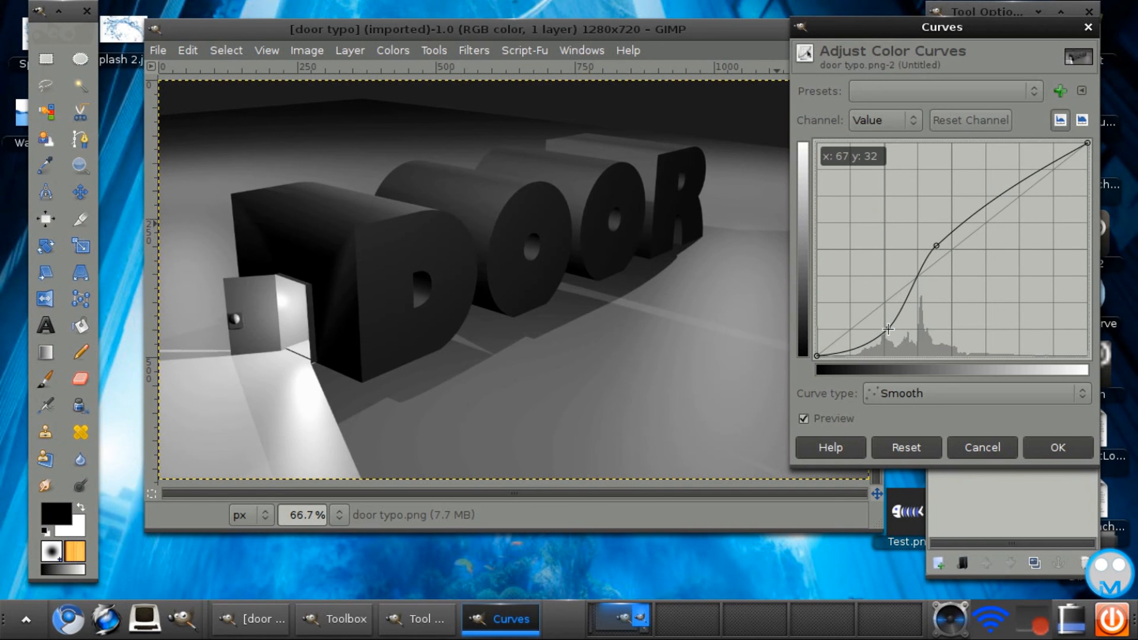
{"action": "left_click_drag", "start_coordinate": [937, 246], "coordinate": [949, 268]}
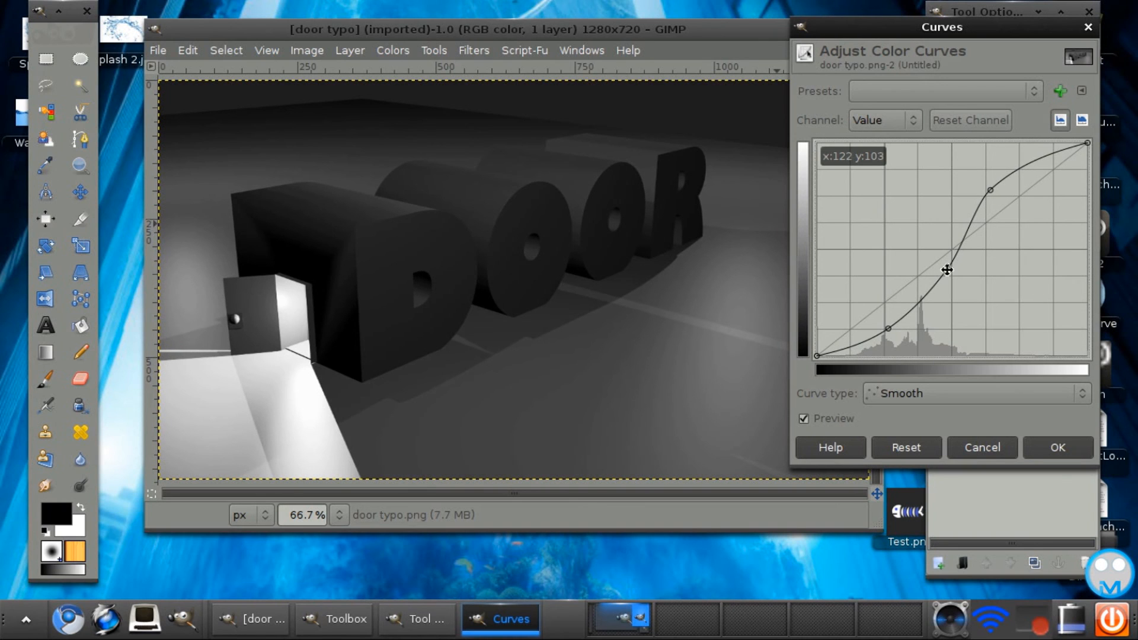
{"action": "left_click", "coordinate": [1037, 455]}
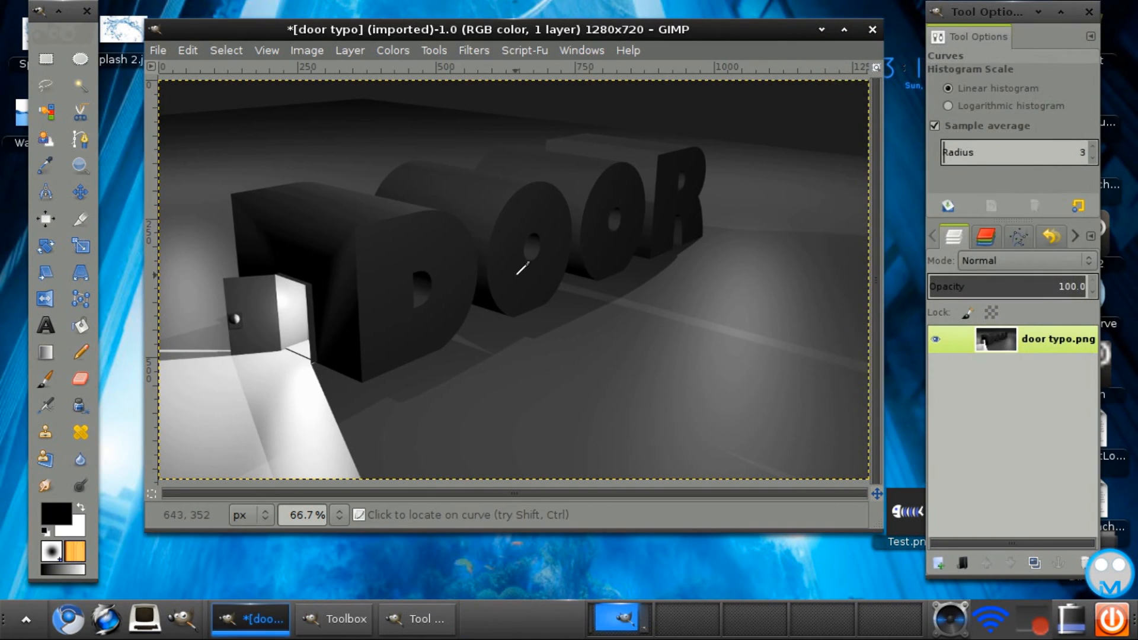
{"action": "left_click", "coordinate": [393, 51]}
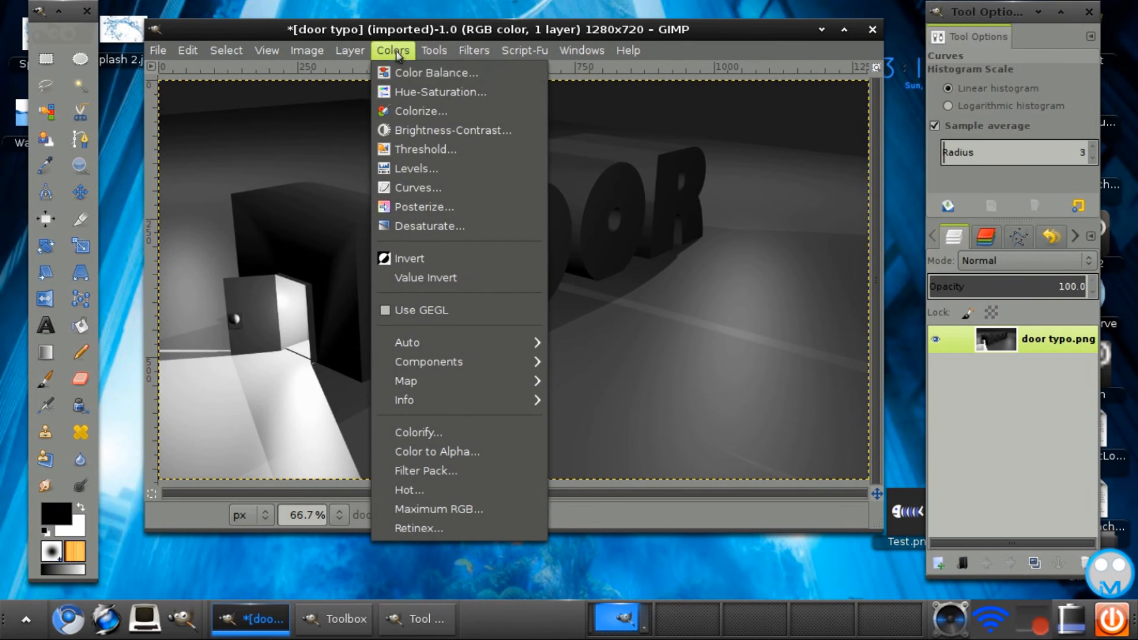
{"action": "left_click", "coordinate": [409, 73]}
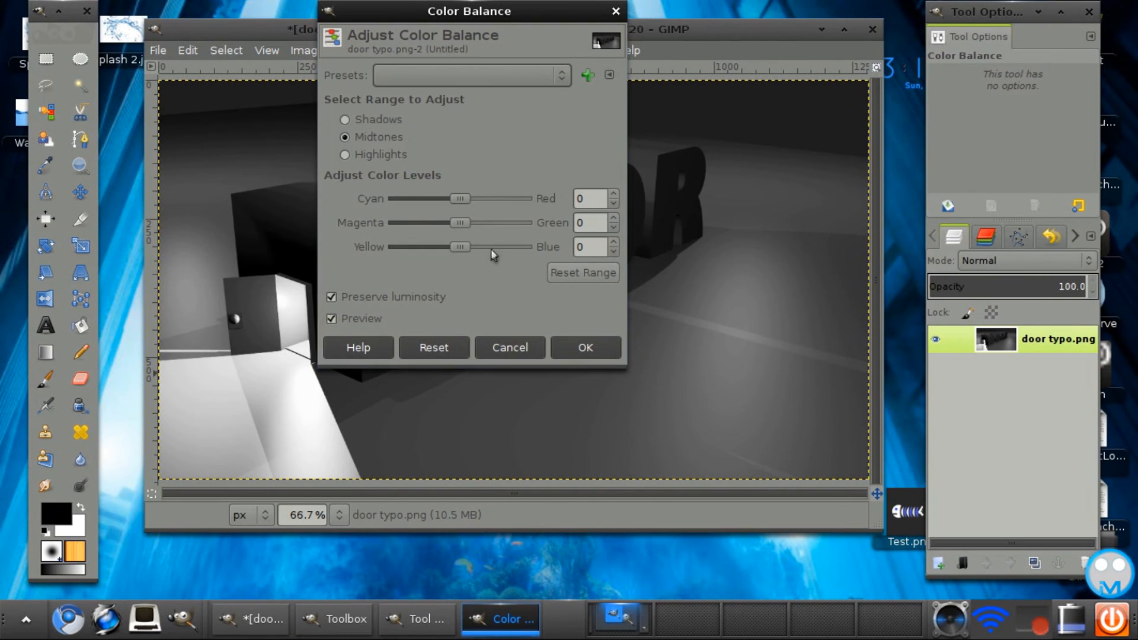
{"action": "left_click_drag", "start_coordinate": [460, 198], "coordinate": [479, 199]}
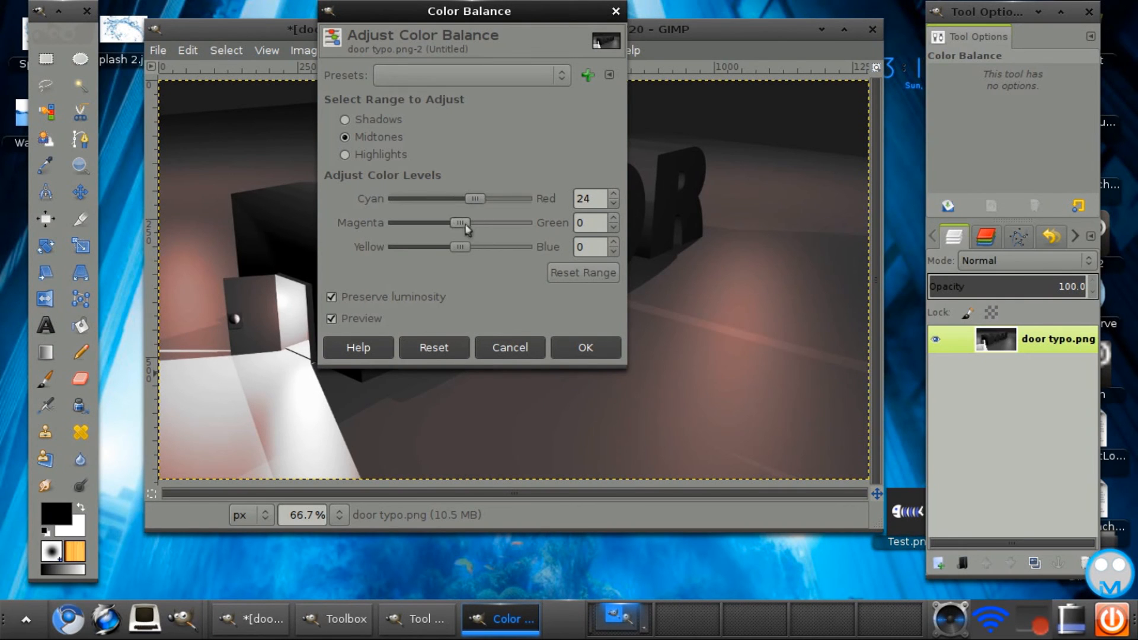
{"action": "left_click", "coordinate": [510, 347]}
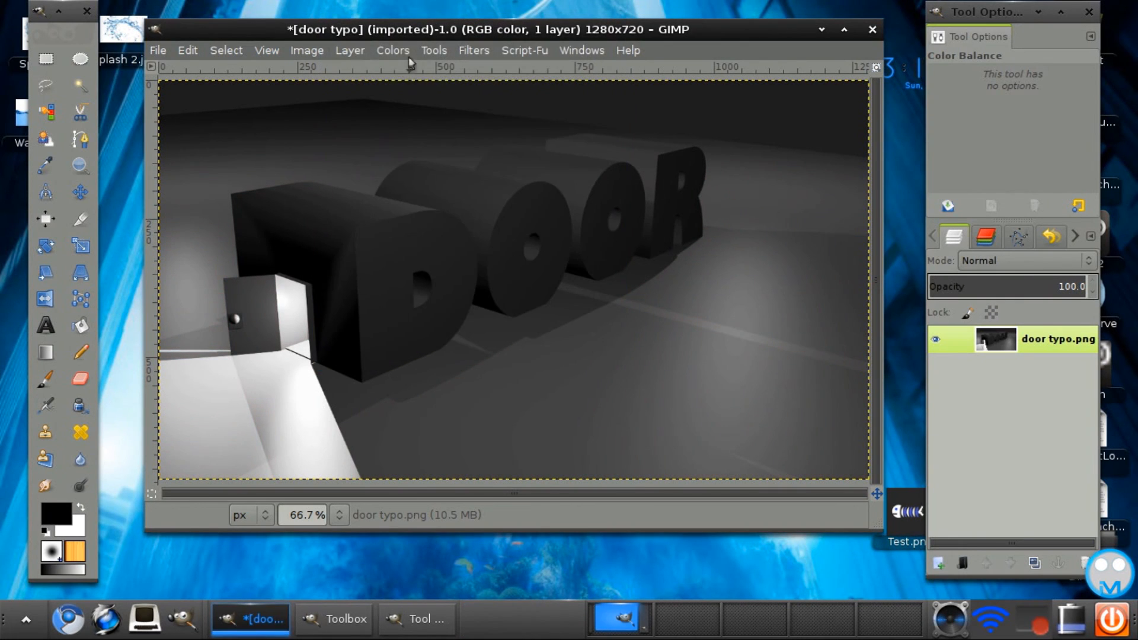
- Colorize the image dark blue with hue 196, saturation 34 and lightness about -26
{"action": "left_click", "coordinate": [393, 50]}
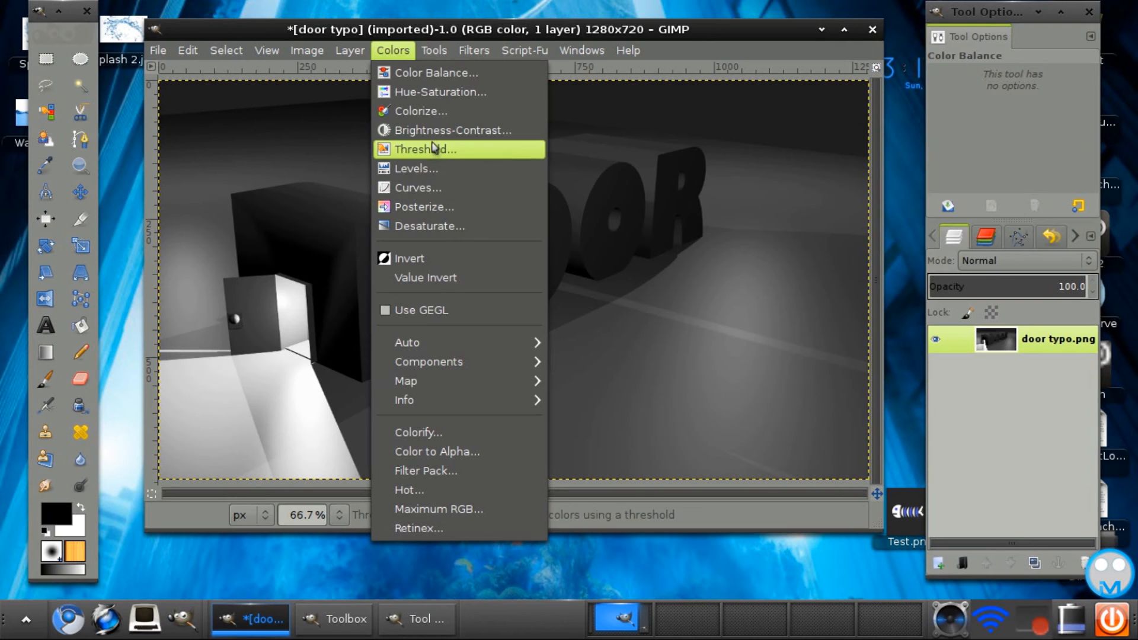
{"action": "left_click", "coordinate": [432, 111]}
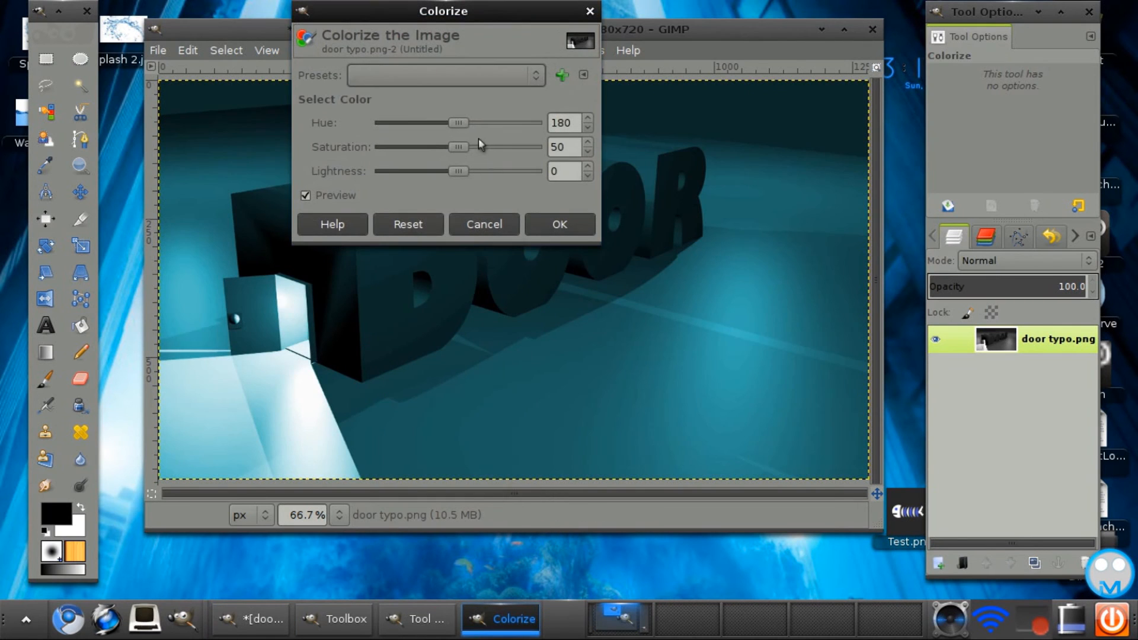
{"action": "left_click_drag", "start_coordinate": [461, 127], "coordinate": [432, 169]}
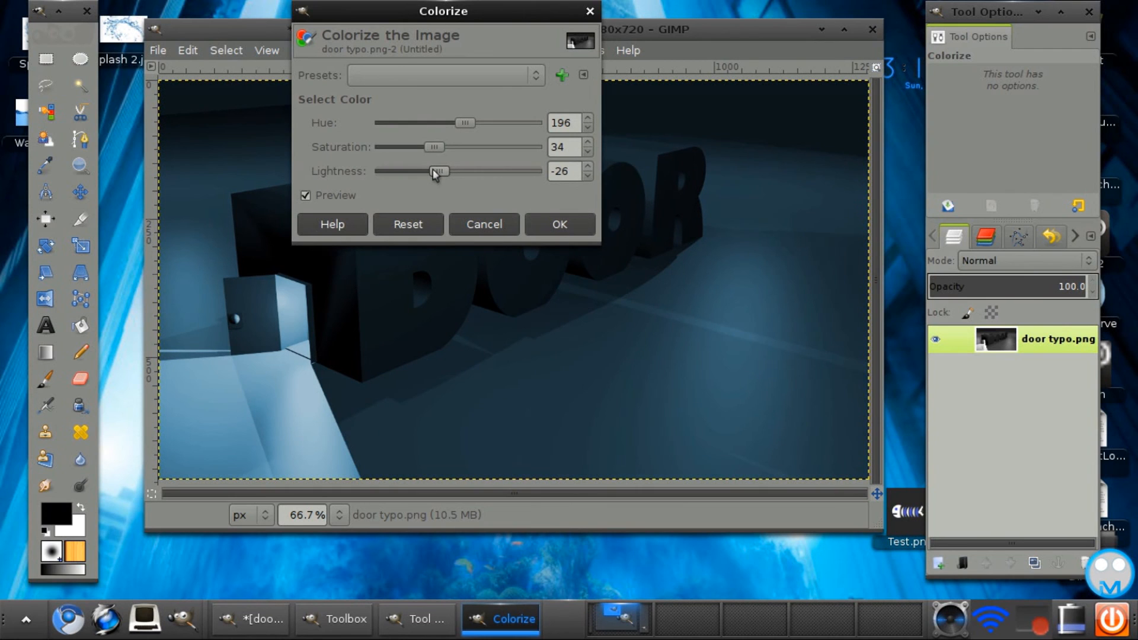
{"action": "left_click", "coordinate": [559, 224]}
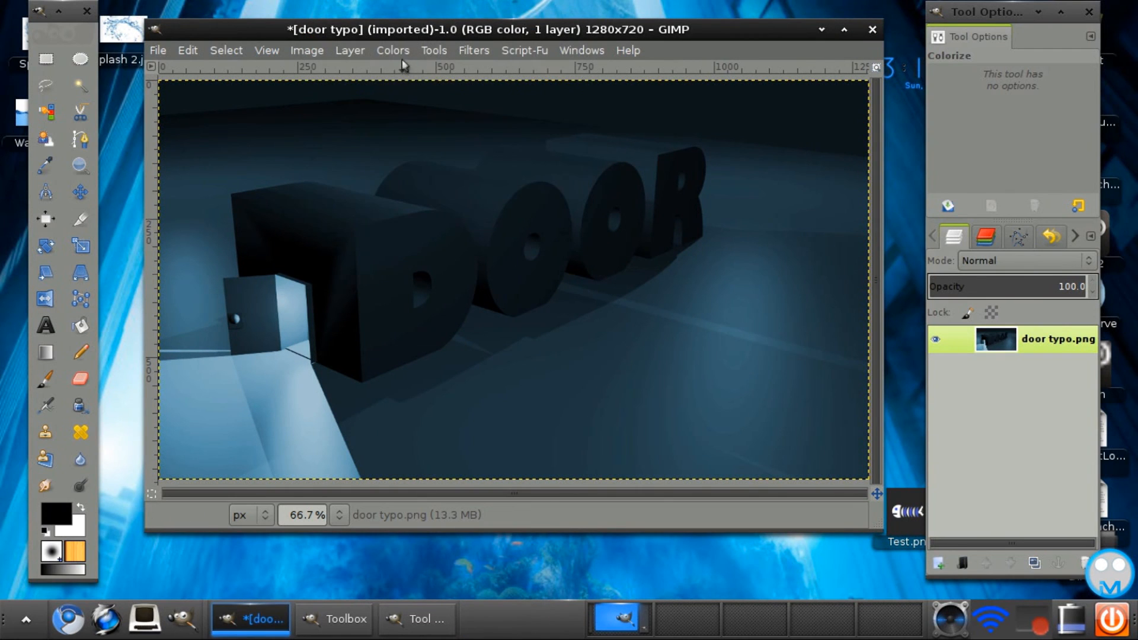
{"action": "left_click", "coordinate": [405, 52]}
{"action": "left_click", "coordinate": [428, 168]}
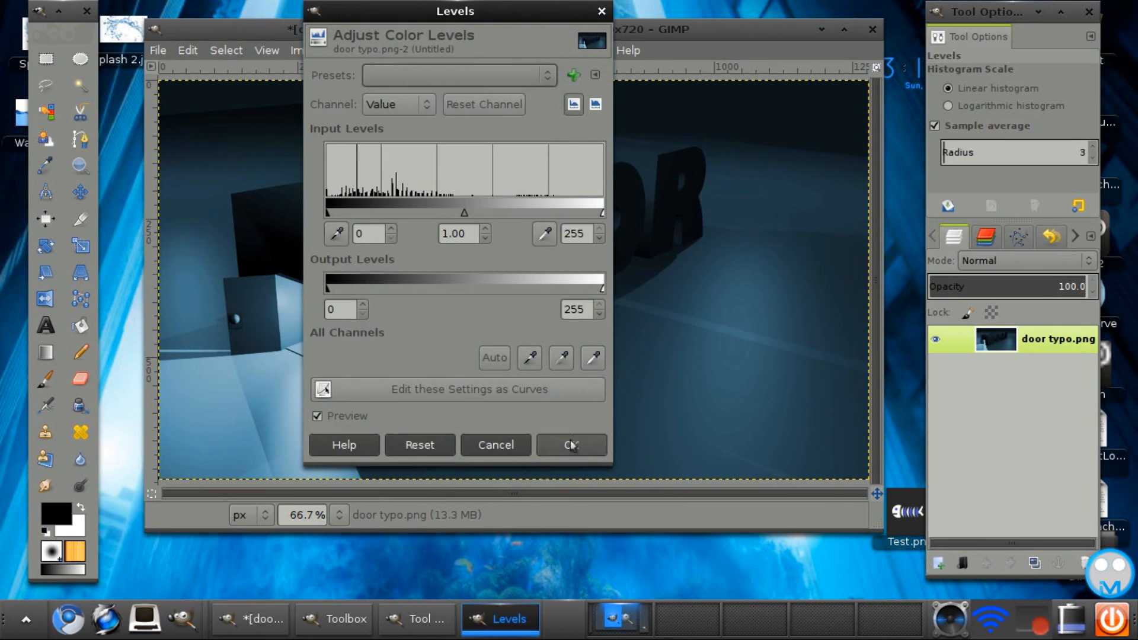
{"action": "left_click", "coordinate": [505, 450]}
- Apply Curves to the colorized image on the Value channel, raising the shadows slightly and lowering the midtones slightly
{"action": "left_click", "coordinate": [396, 49]}
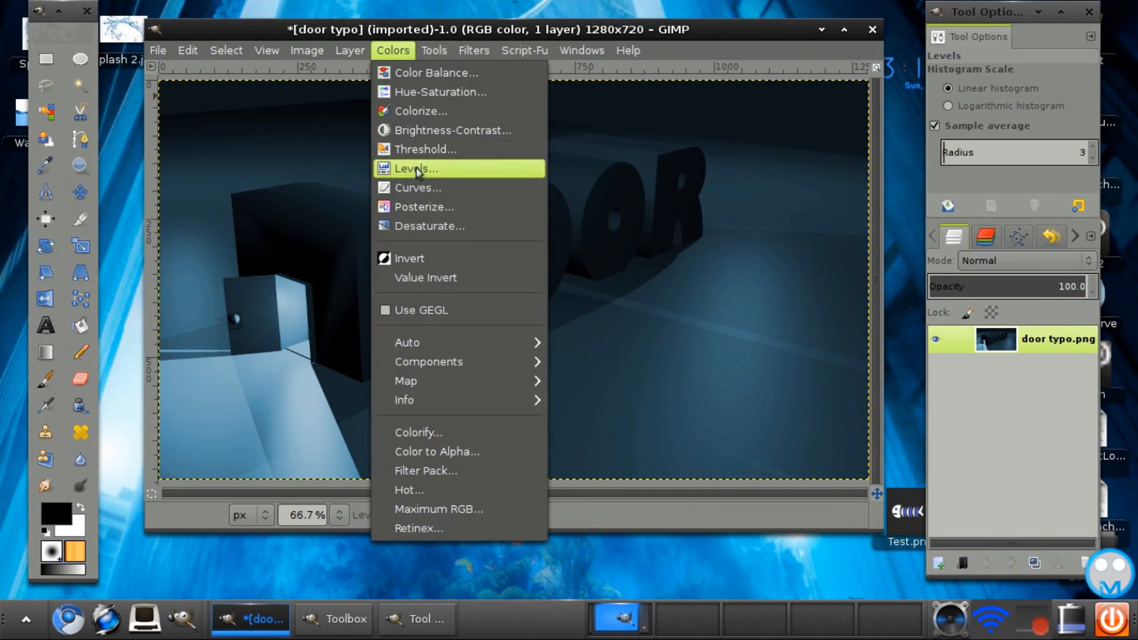
{"action": "left_click", "coordinate": [423, 184]}
{"action": "left_click_drag", "start_coordinate": [894, 295], "coordinate": [950, 261]}
{"action": "left_click_drag", "start_coordinate": [899, 302], "coordinate": [880, 290]}
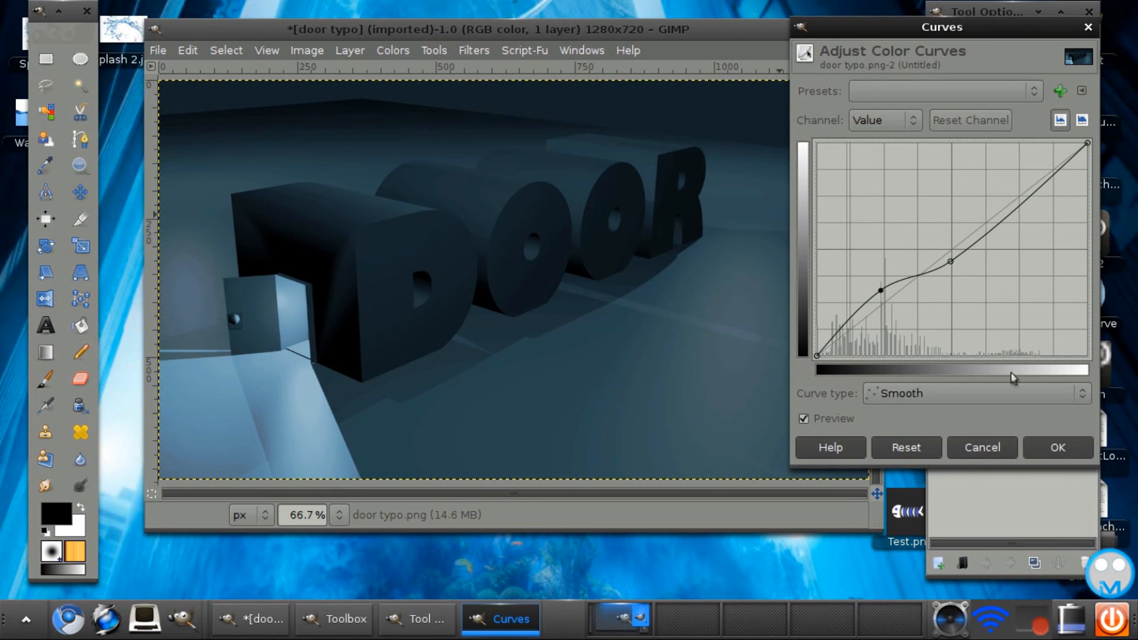
{"action": "left_click", "coordinate": [1058, 447]}
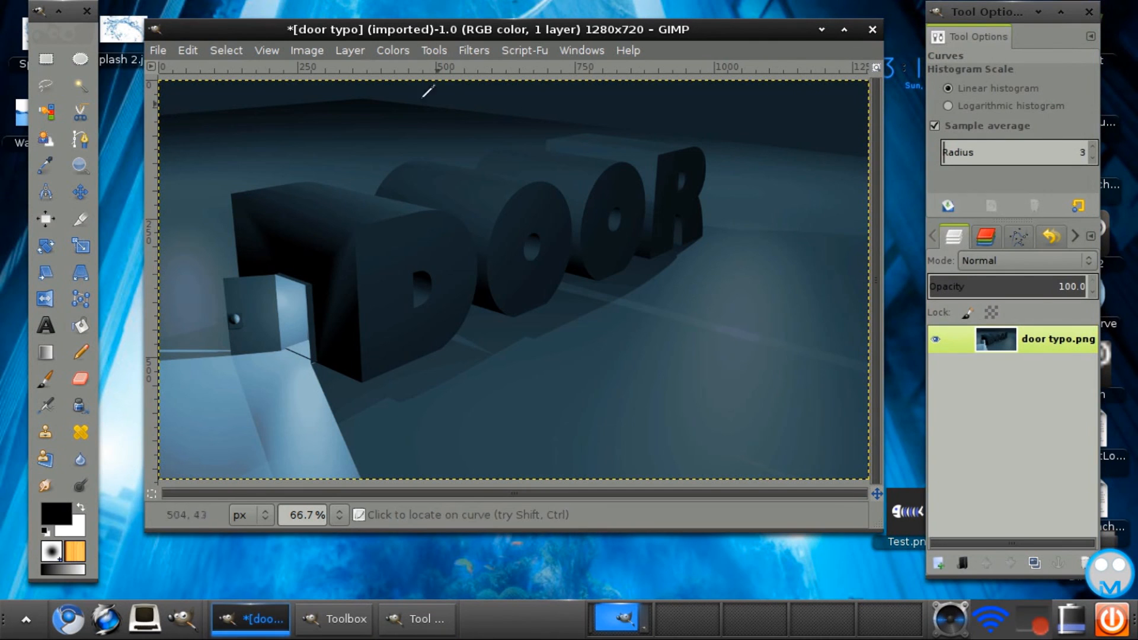
- Apply Brightness-Contrast to the image with brightness 3 and contrast 3
{"action": "left_click", "coordinate": [393, 50]}
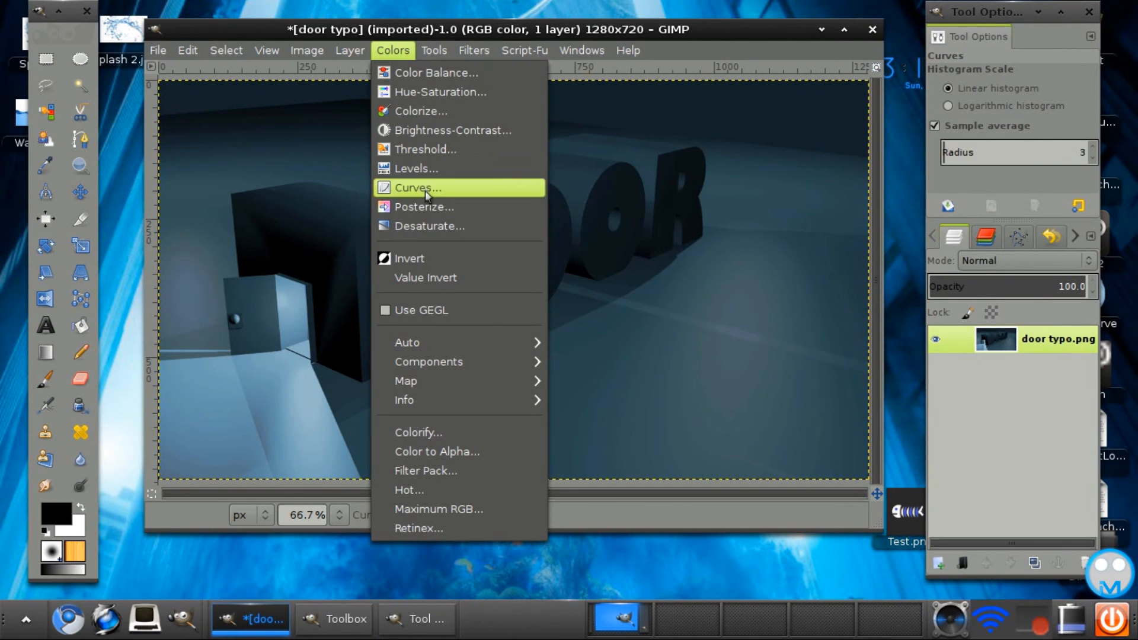
{"action": "left_click", "coordinate": [412, 130]}
{"action": "mouse_move", "coordinate": [828, 127]}
{"action": "left_mouse_down"}
{"action": "mouse_move", "coordinate": [827, 151]}
{"action": "mouse_move", "coordinate": [842, 131]}
{"action": "mouse_move", "coordinate": [834, 146]}
{"action": "left_mouse_up"}
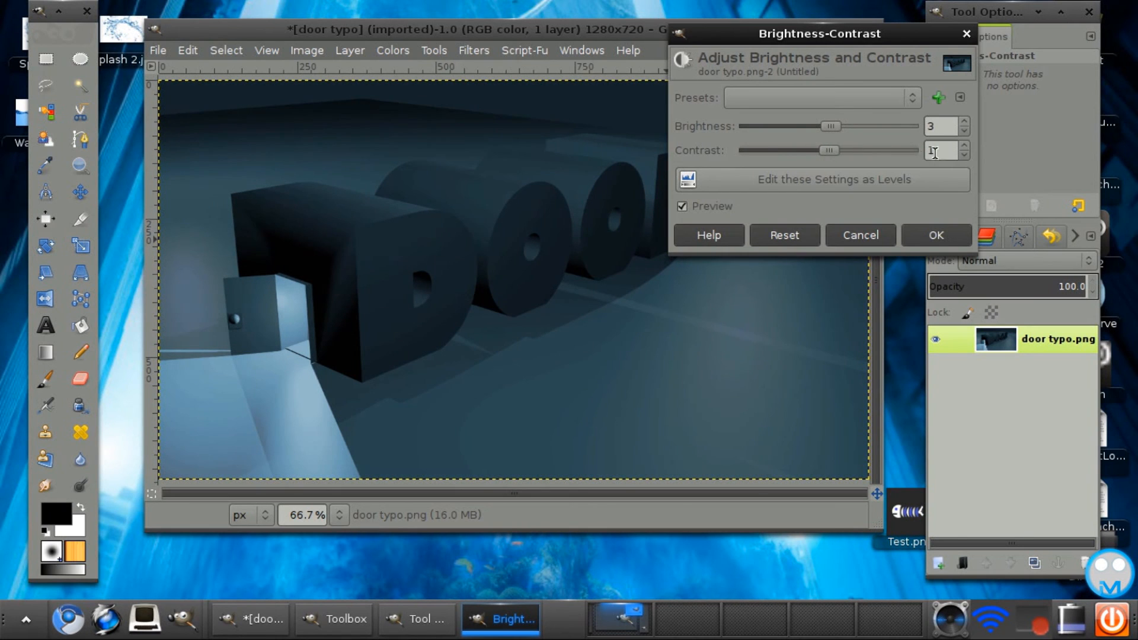
{"action": "left_click", "coordinate": [962, 144]}
{"action": "left_click", "coordinate": [962, 144]}
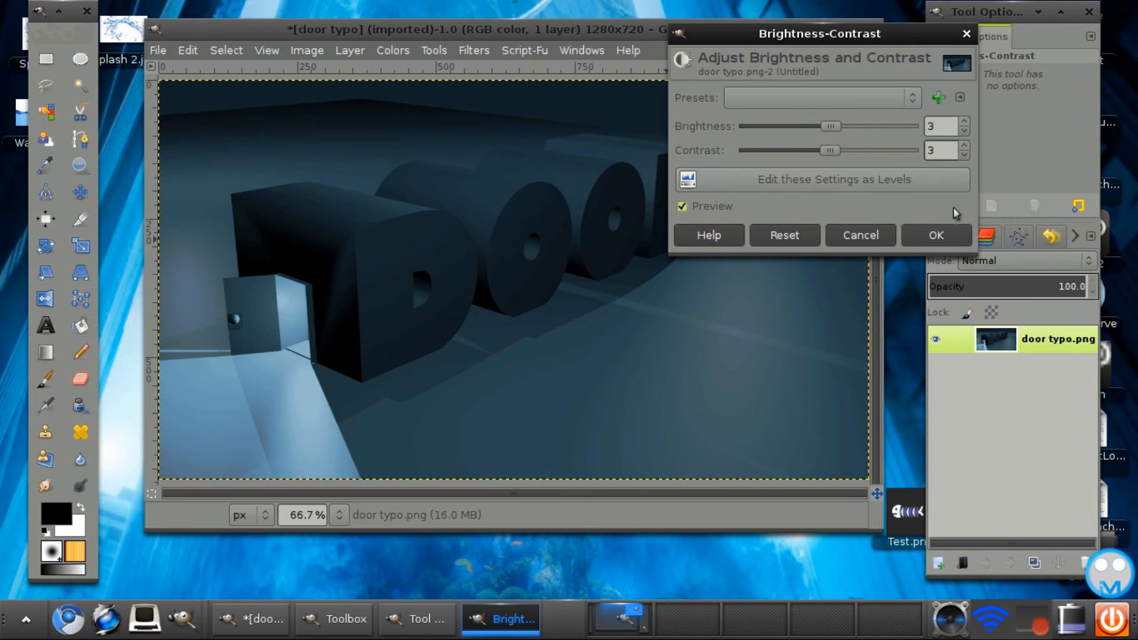
{"action": "left_click", "coordinate": [935, 237]}
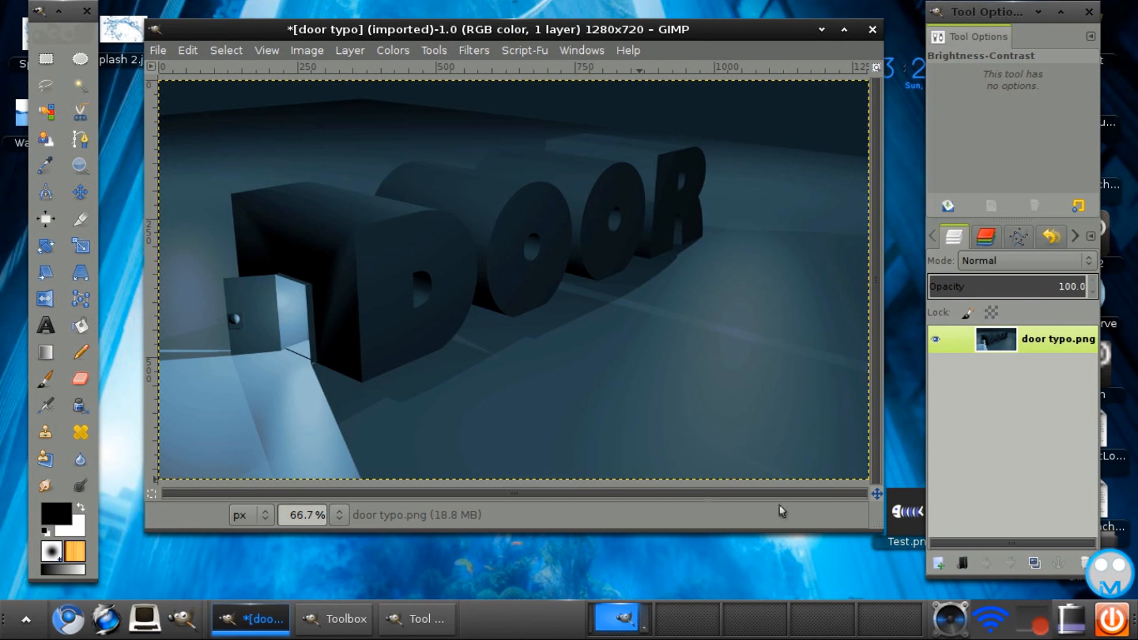
{"action": "left_click", "coordinate": [1036, 627]}
{"action": "left_click", "coordinate": [1015, 512]}
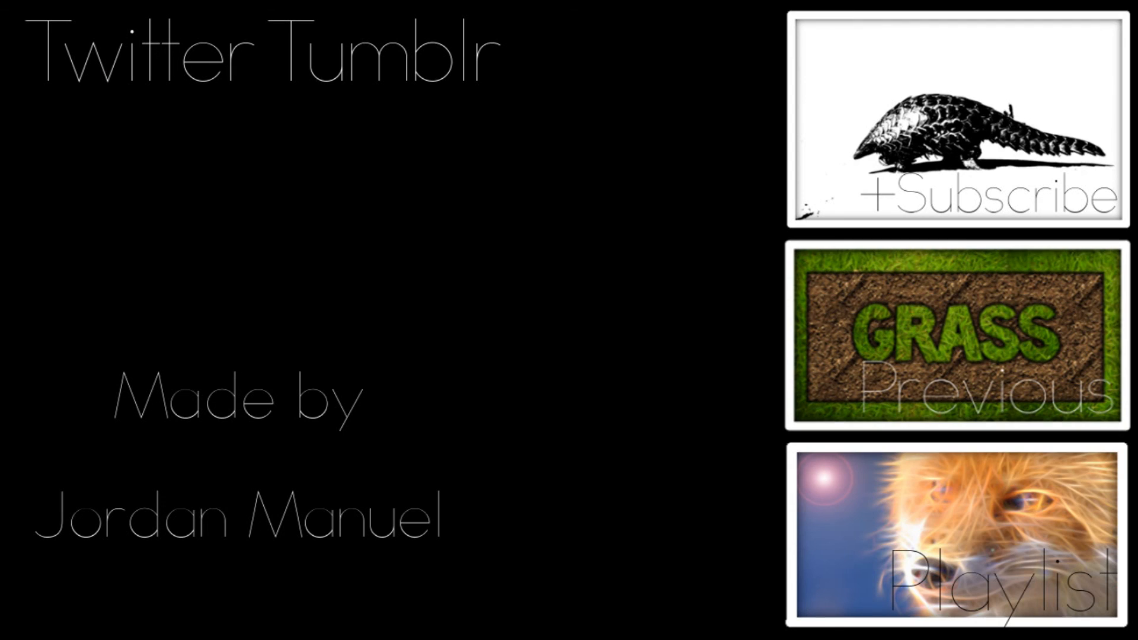